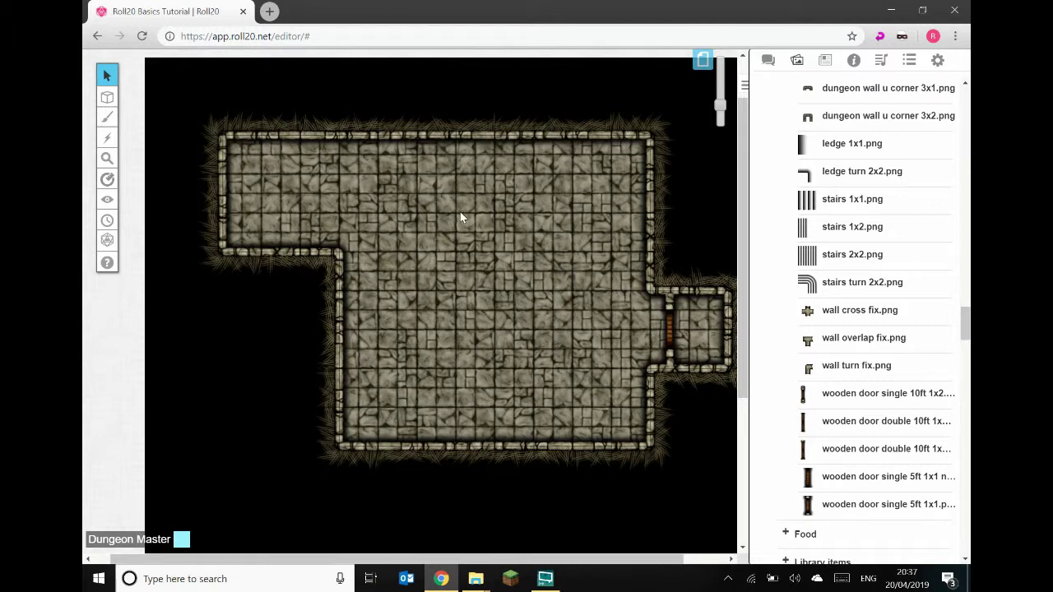
Switch to the Map & Background layer and set the Goblin Dungeon page's background colour to white.
mouse_move(116, 106)
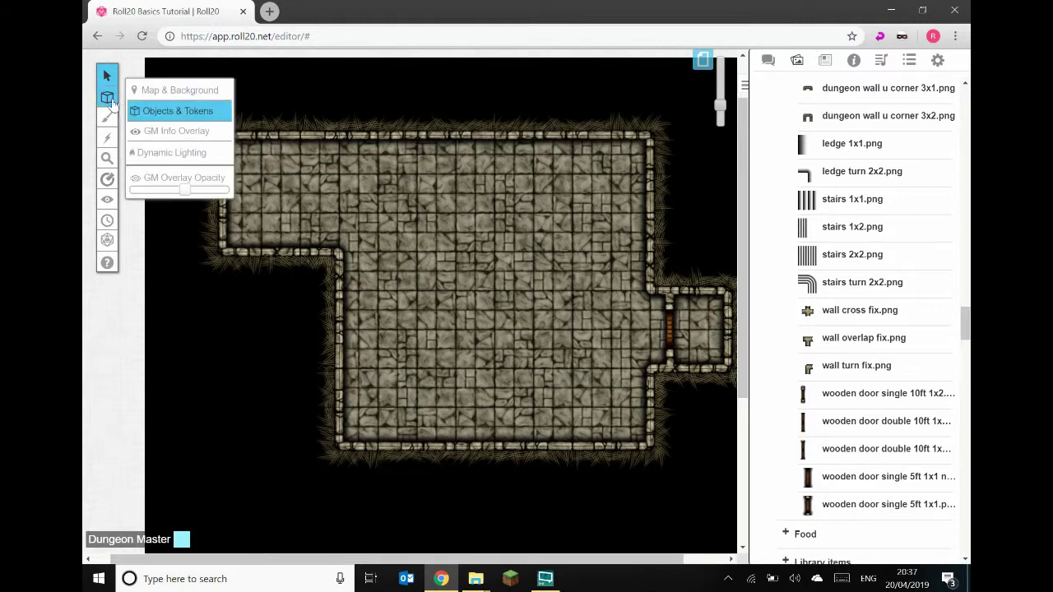
click(161, 96)
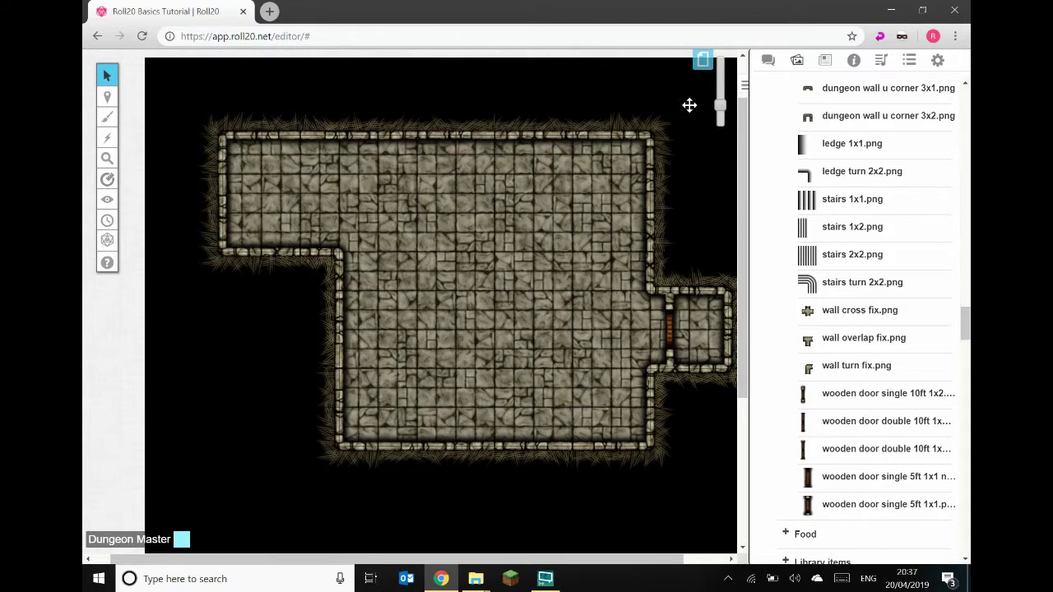
click(701, 62)
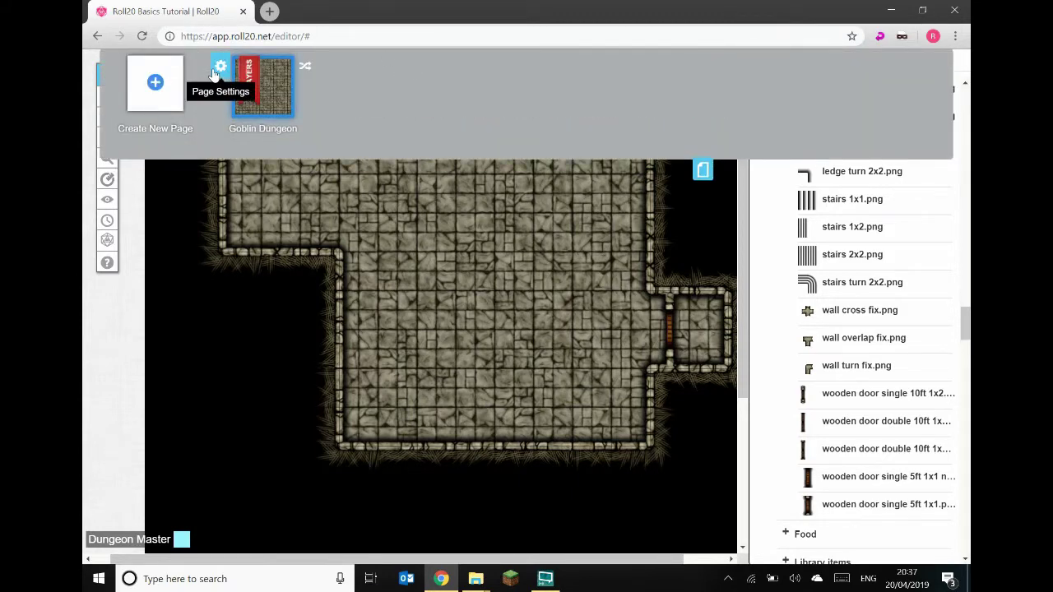
click(216, 71)
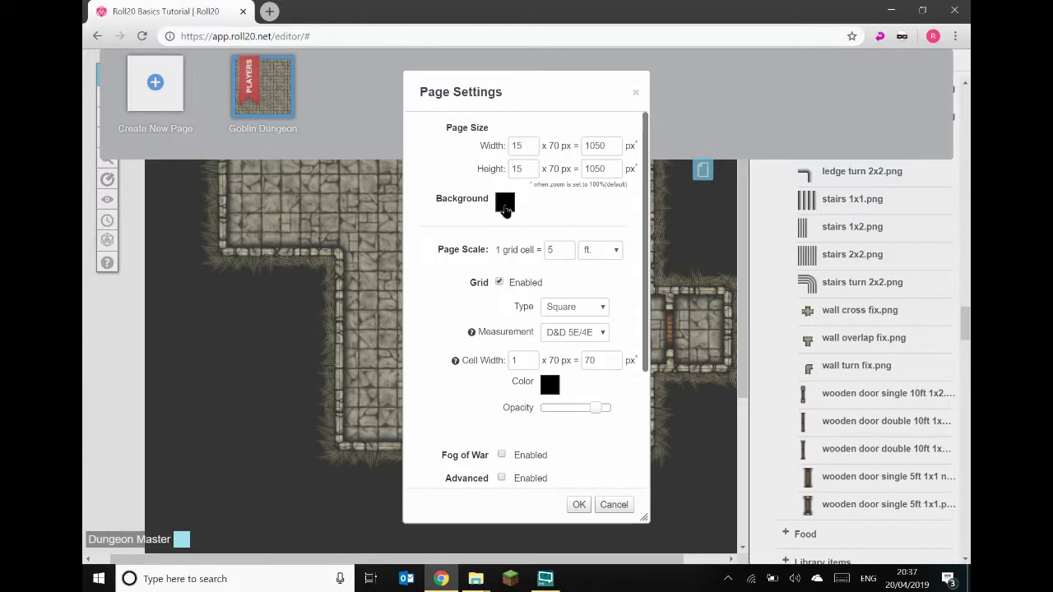
click(505, 204)
click(509, 221)
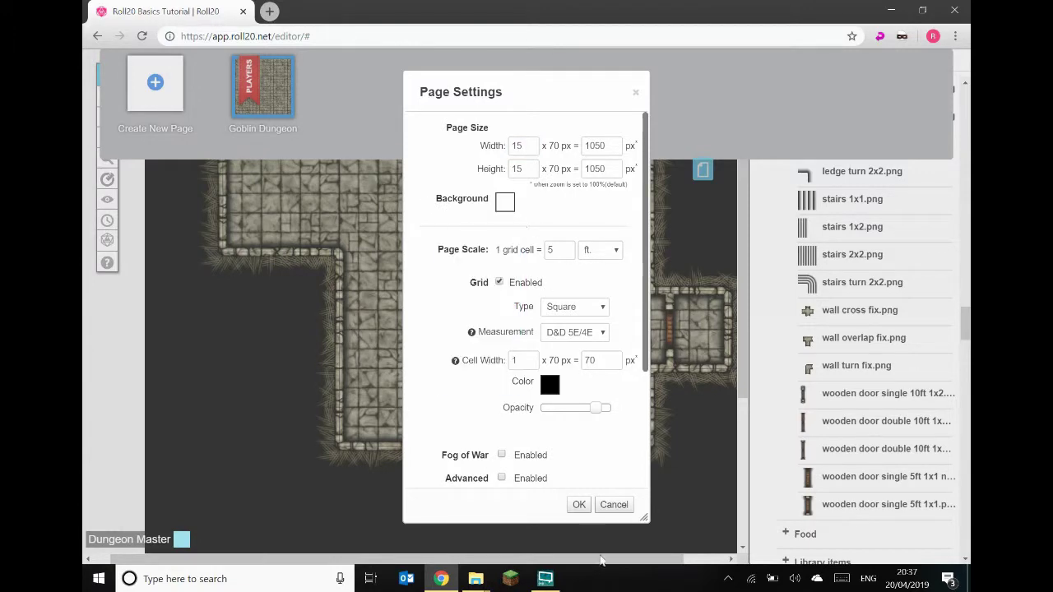
click(579, 503)
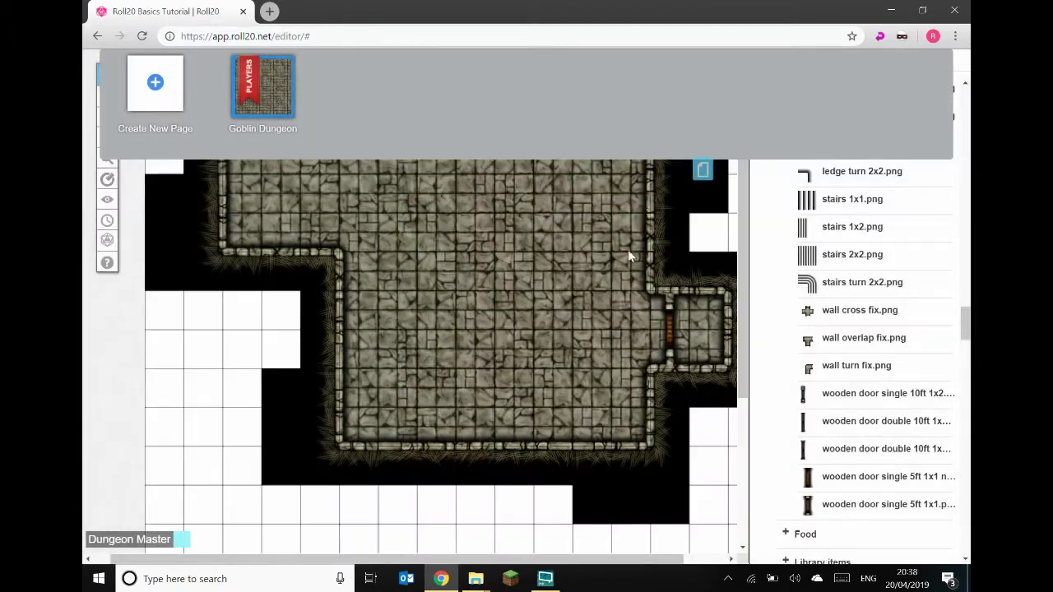
click(703, 170)
Set the Goblin Dungeon page's width to 45 cells in its page settings.
scroll(515, 562, right, 2)
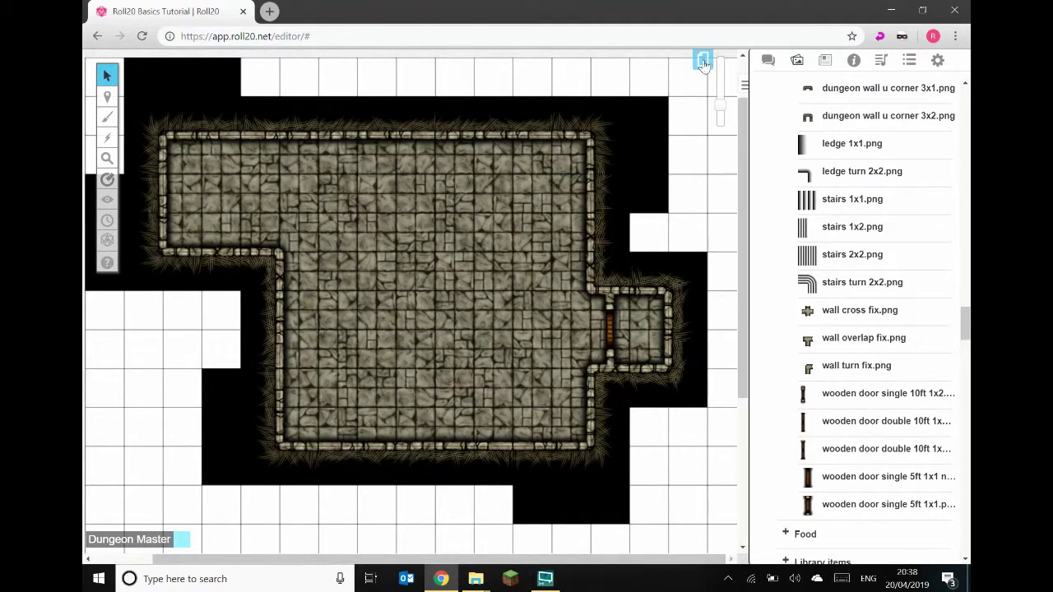
click(704, 64)
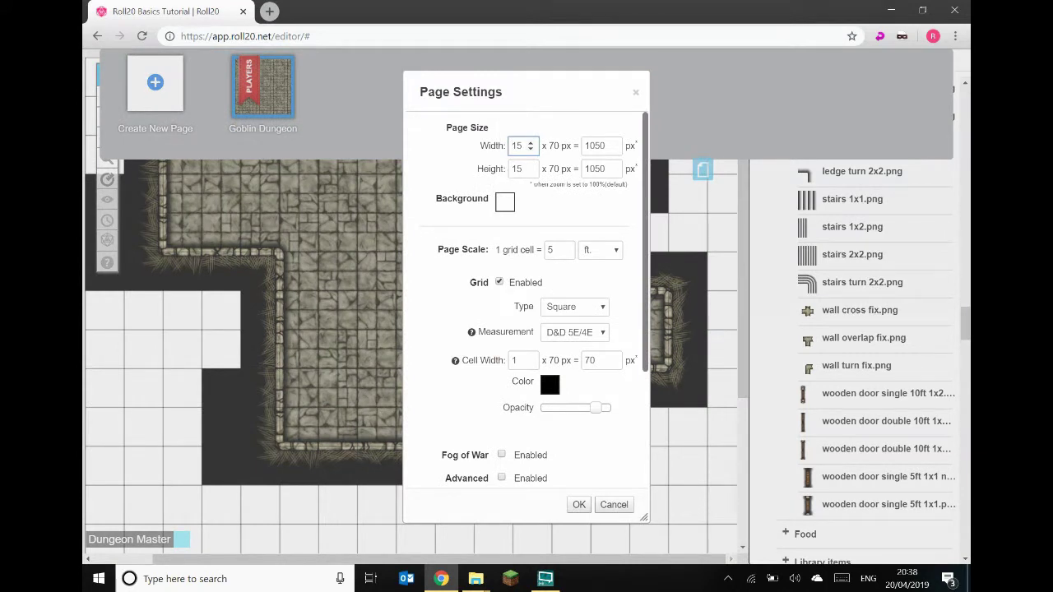
double_click(517, 146)
text(45)
click(578, 505)
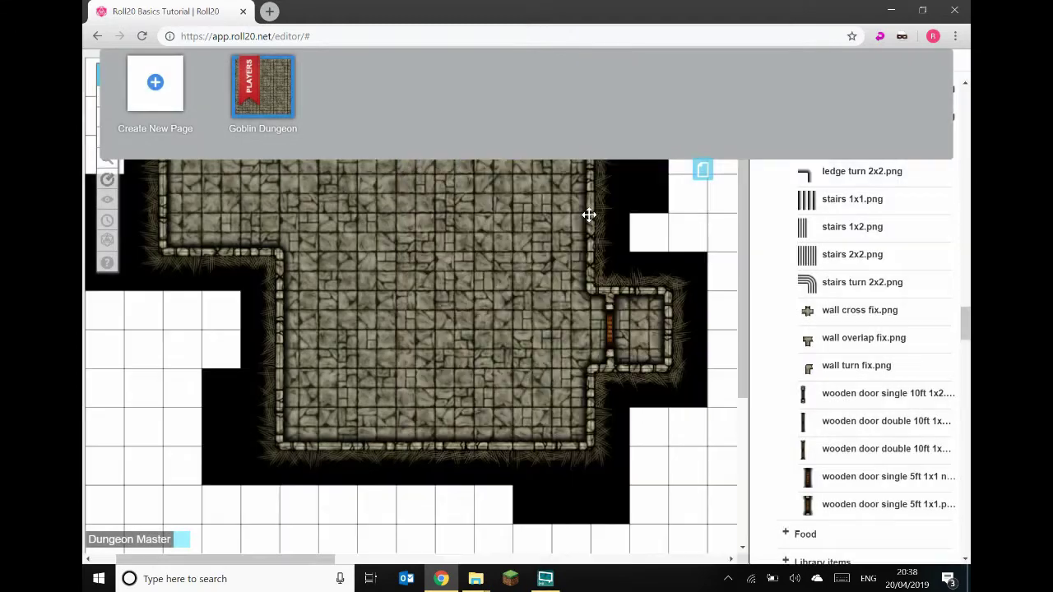
click(701, 169)
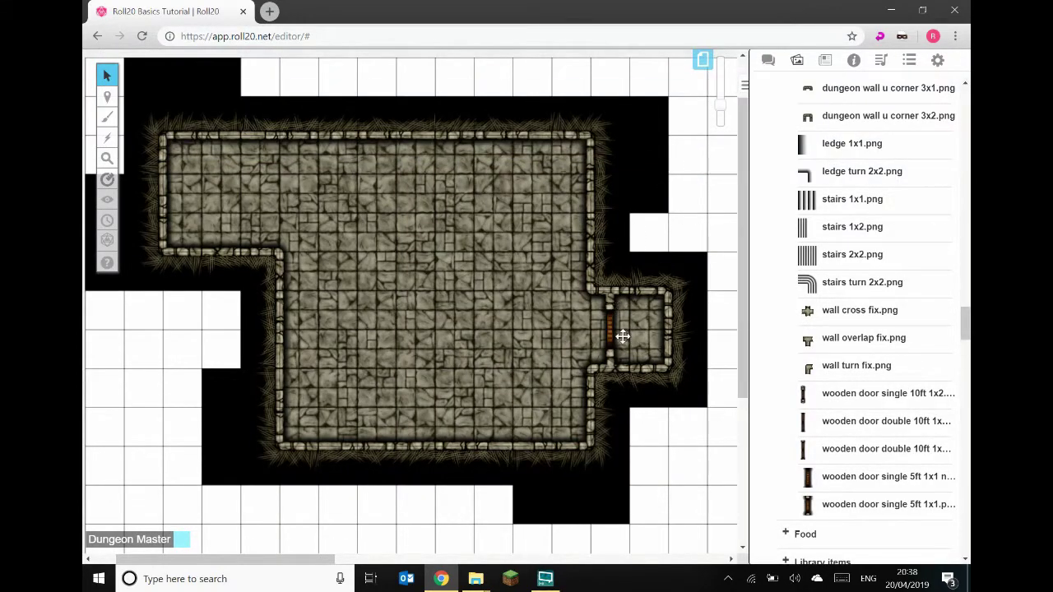
Delete the corner wall pieces that close off the small room beyond the wooden door.
drag(325, 562, 381, 576)
click(505, 319)
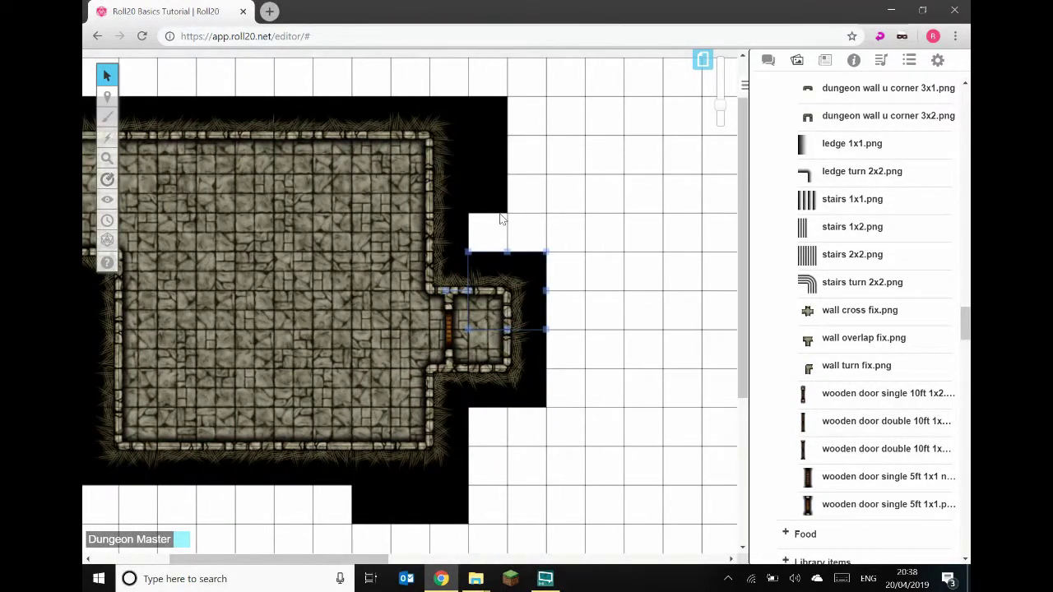
drag(503, 290, 510, 372)
key(Delete)
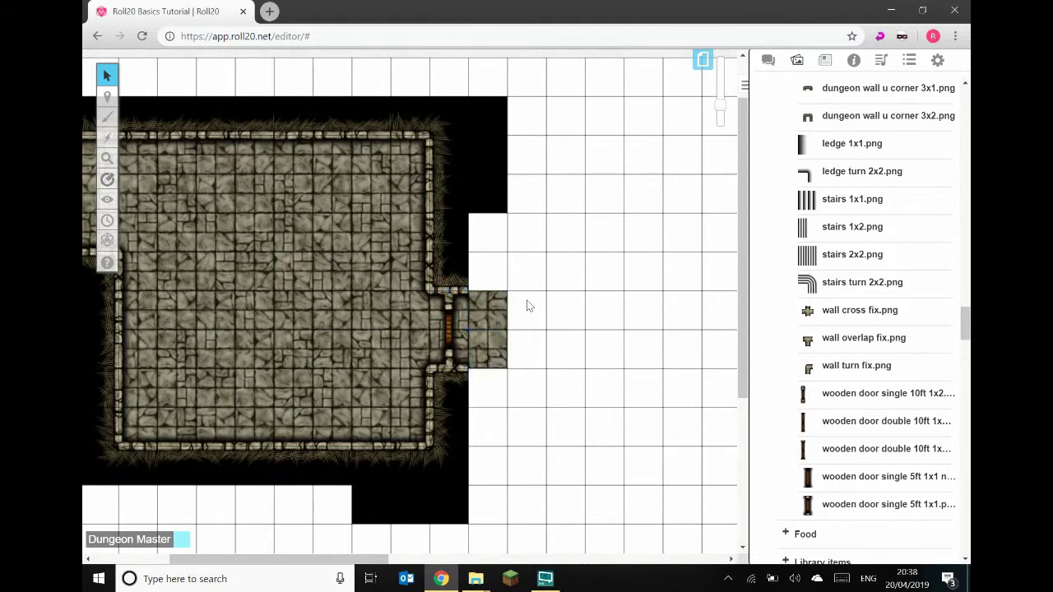
Place stairs 2x2.png on the map, shrink it to two by two cells and move it into the lower half of the upper-left alcove.
drag(387, 559, 322, 559)
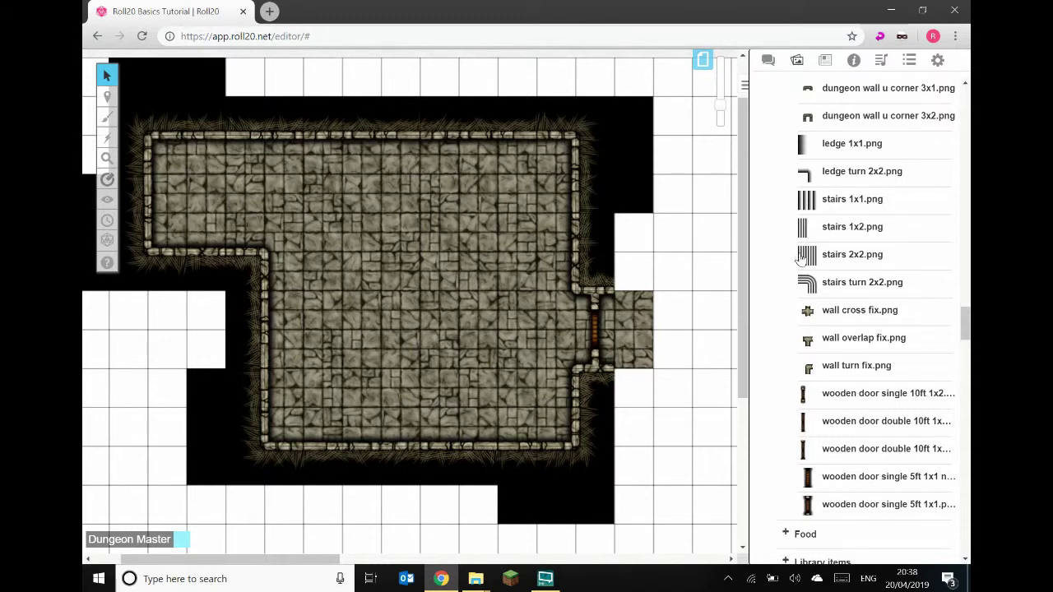
scroll(810, 247, up, 1)
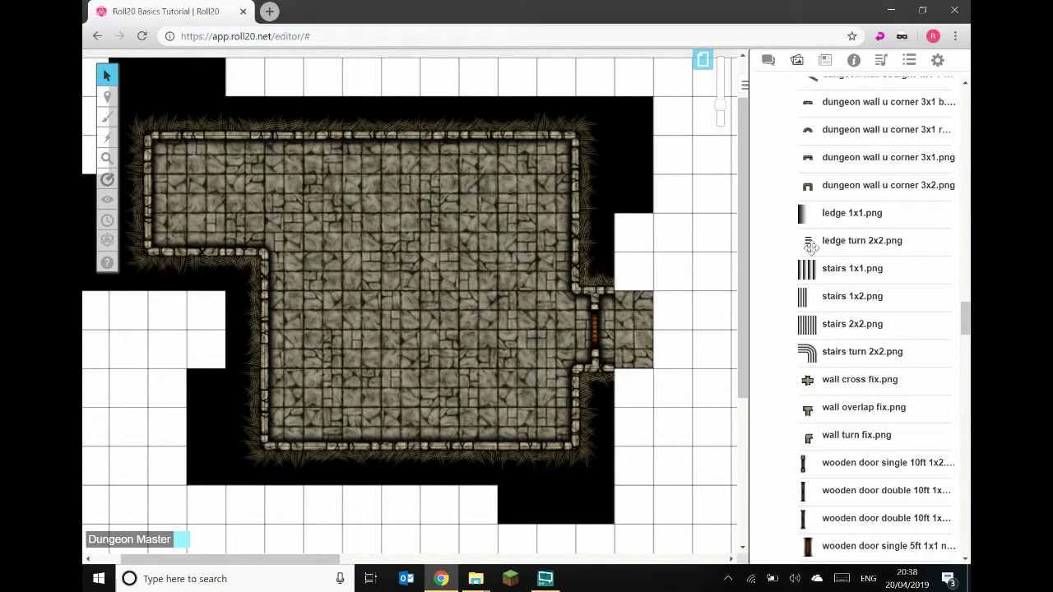
mouse_move(852, 276)
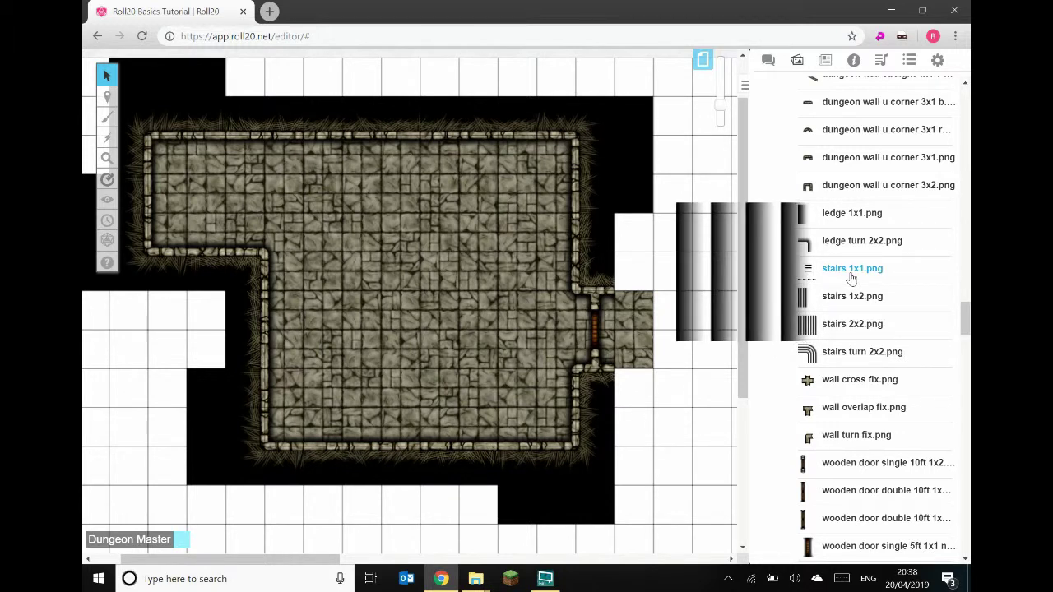
mouse_move(845, 348)
drag(839, 326, 415, 234)
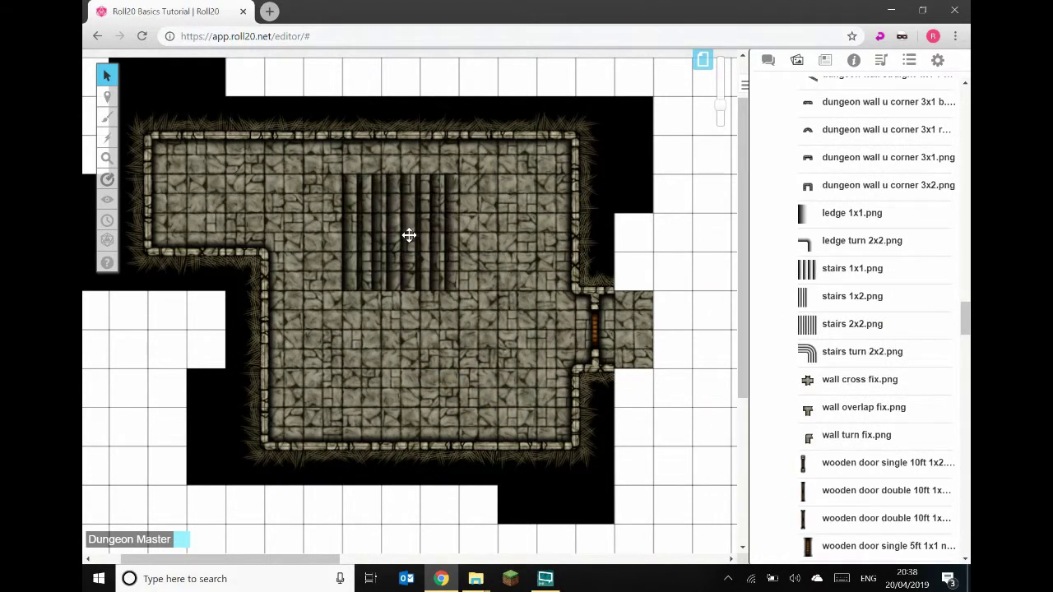
click(408, 235)
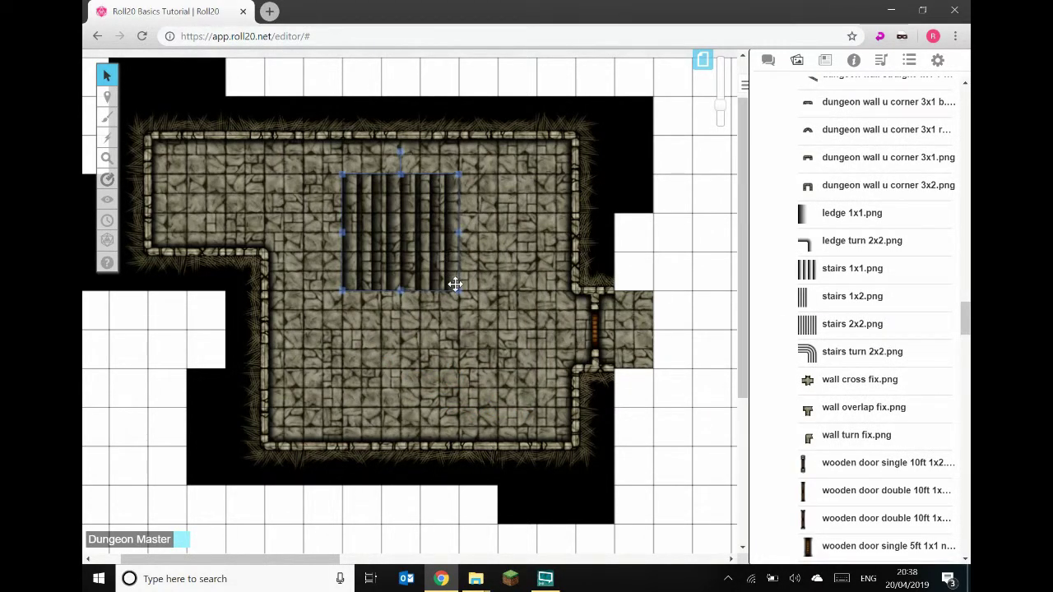
drag(462, 235, 418, 238)
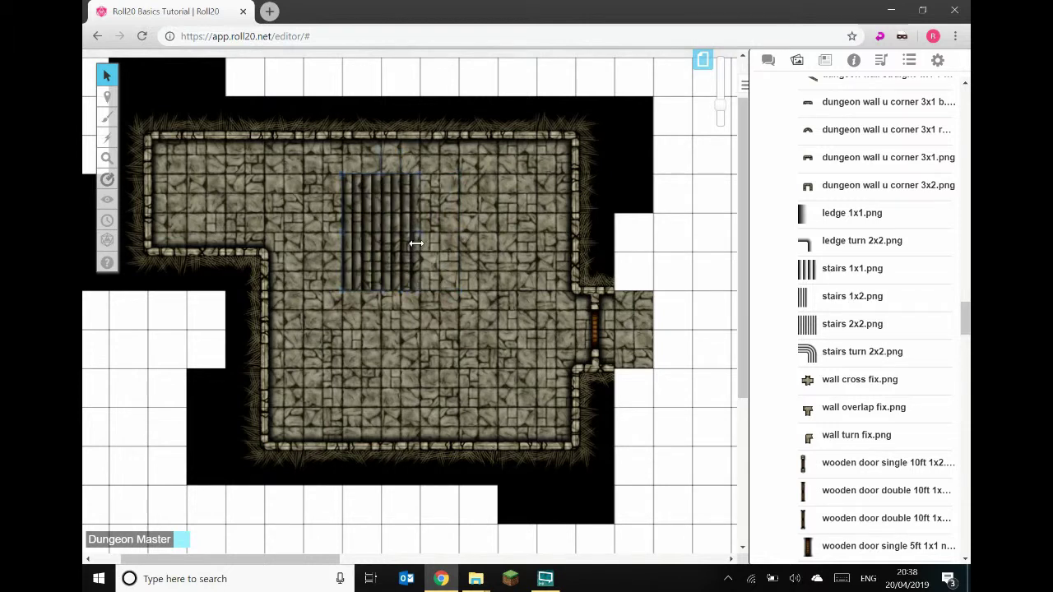
drag(380, 292, 230, 224)
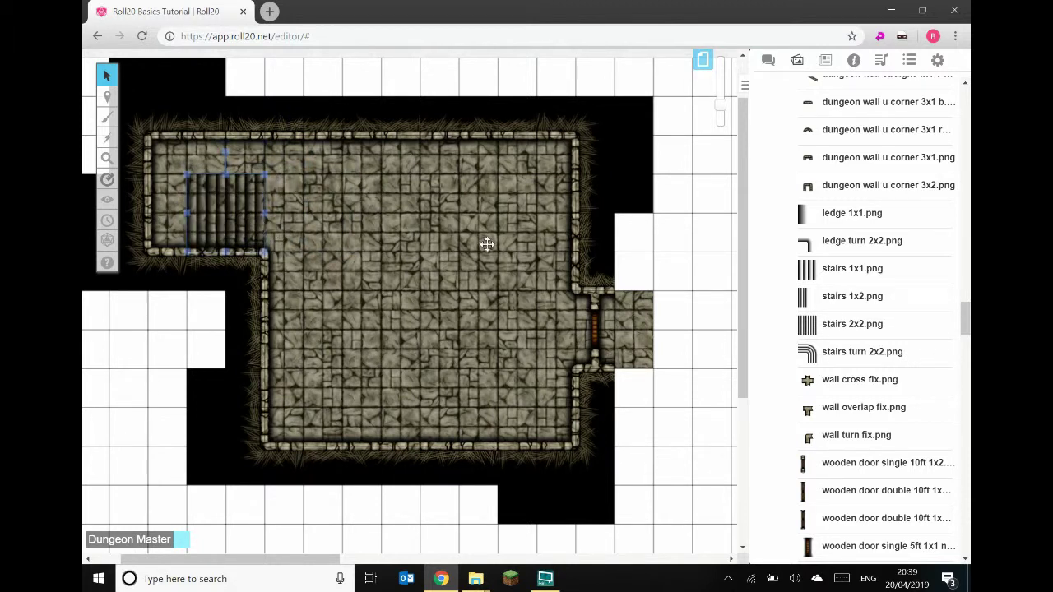
Add a second stairs 2x2.png, shrink it to two by two cells and place it directly above the first staircase.
mouse_move(841, 301)
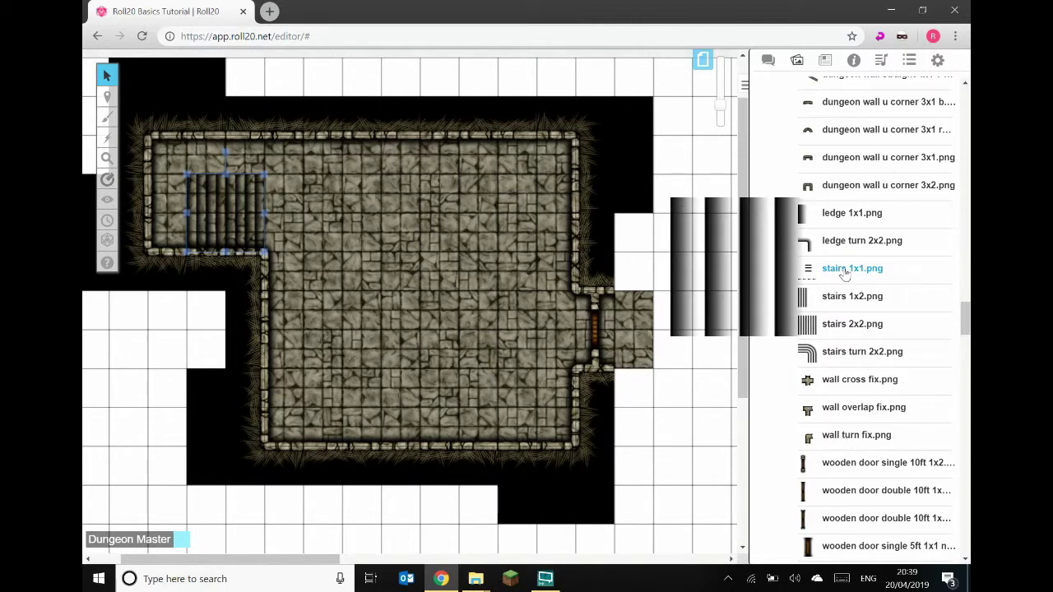
drag(839, 329, 435, 231)
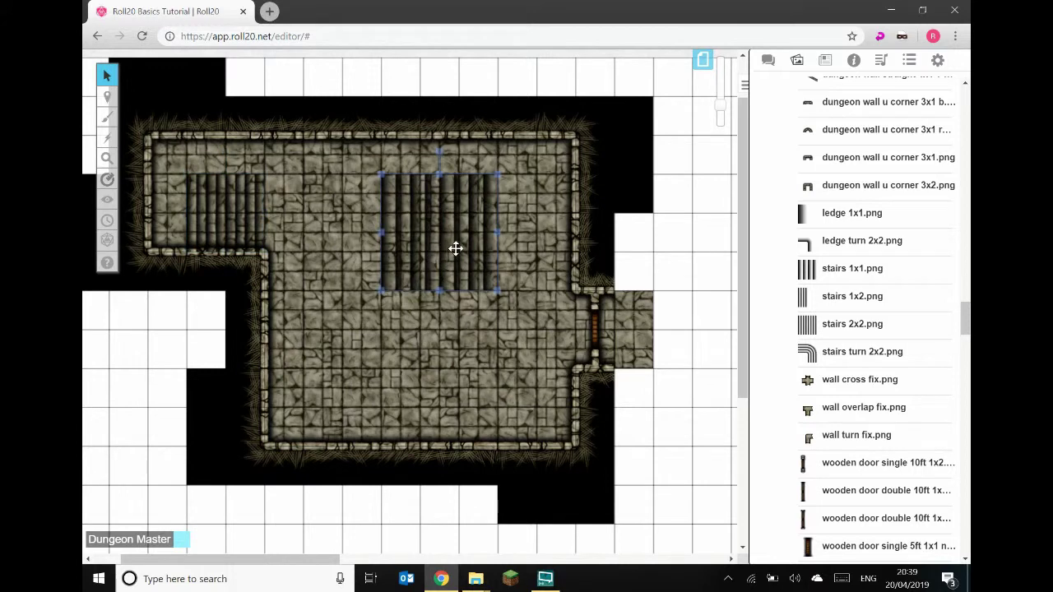
drag(499, 231, 458, 232)
drag(420, 291, 421, 250)
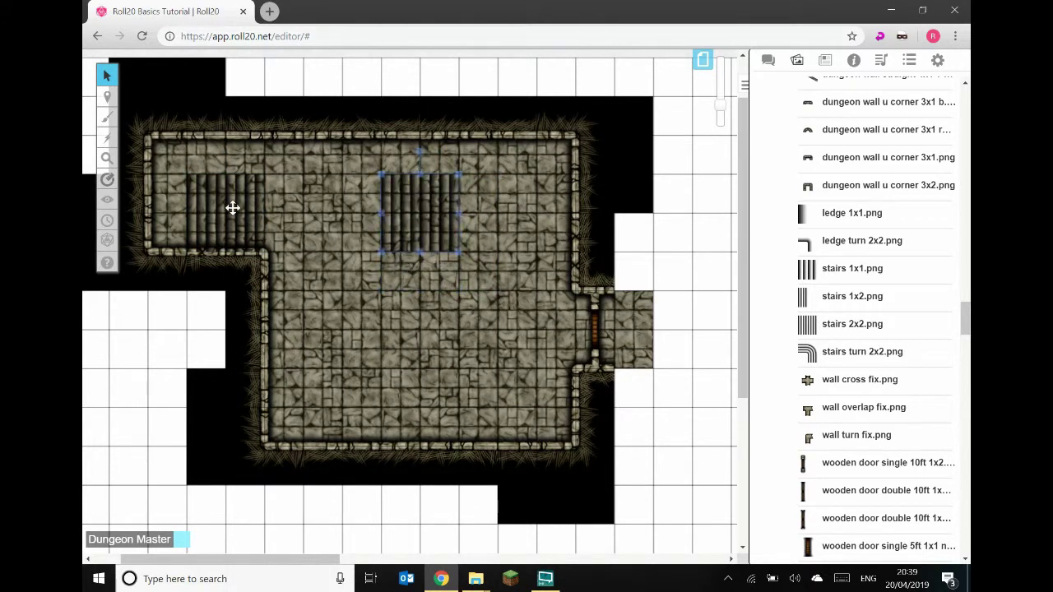
mouse_move(838, 329)
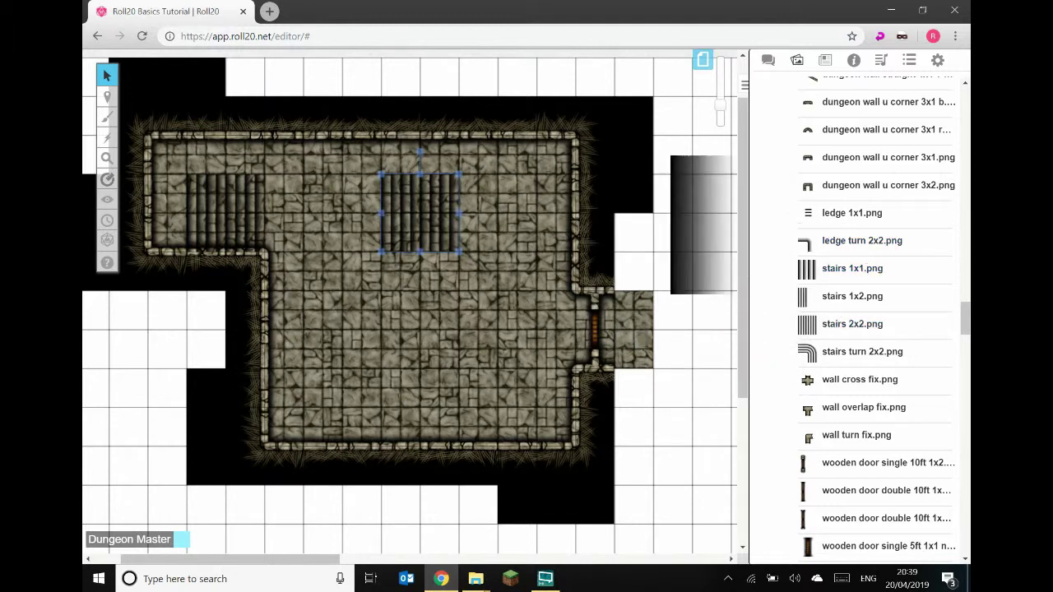
drag(403, 233, 287, 128)
Bring the wall pieces above the stairs and the alcove's inner lower corner piece to the front.
right_click(287, 128)
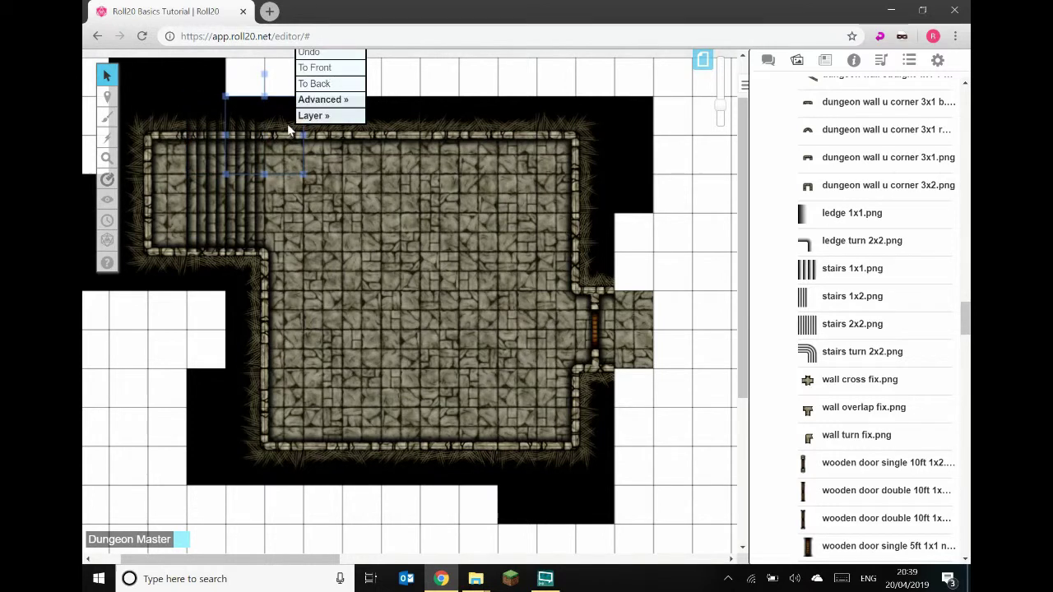
click(330, 69)
click(166, 124)
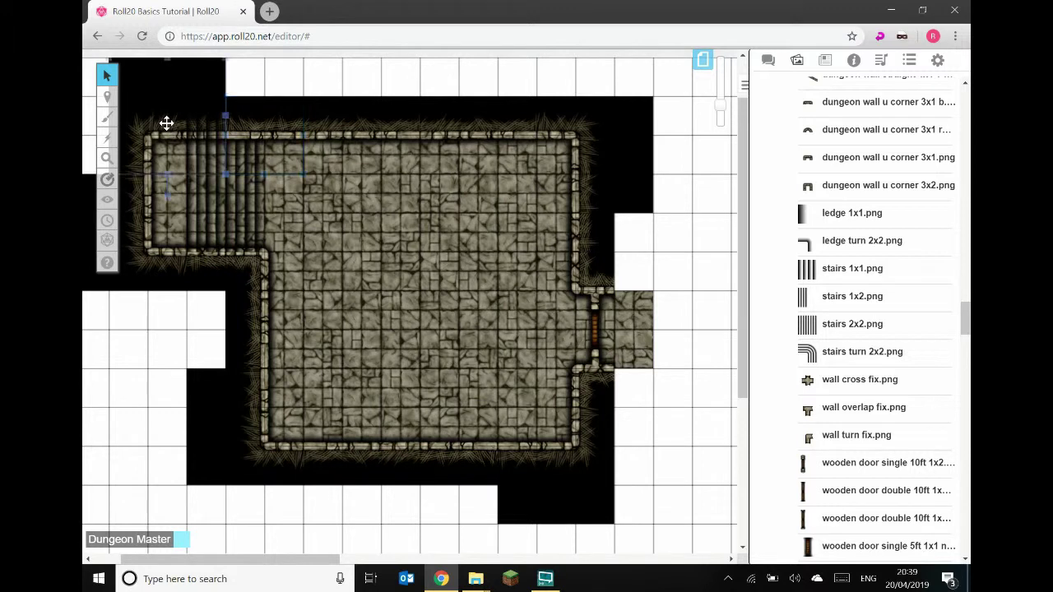
right_click(166, 122)
click(220, 88)
click(331, 187)
click(236, 277)
right_click(238, 276)
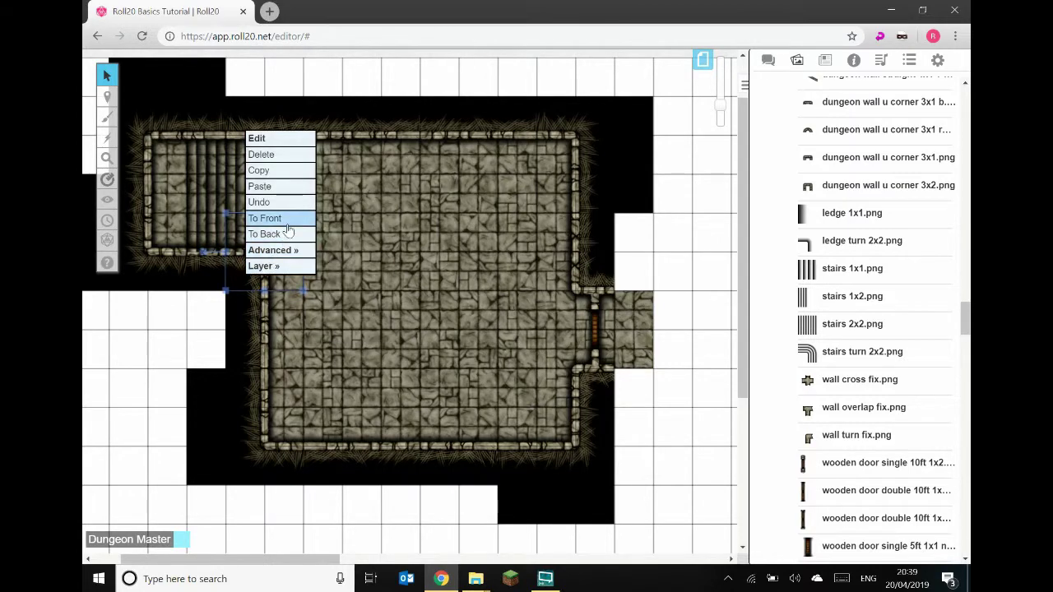
click(277, 233)
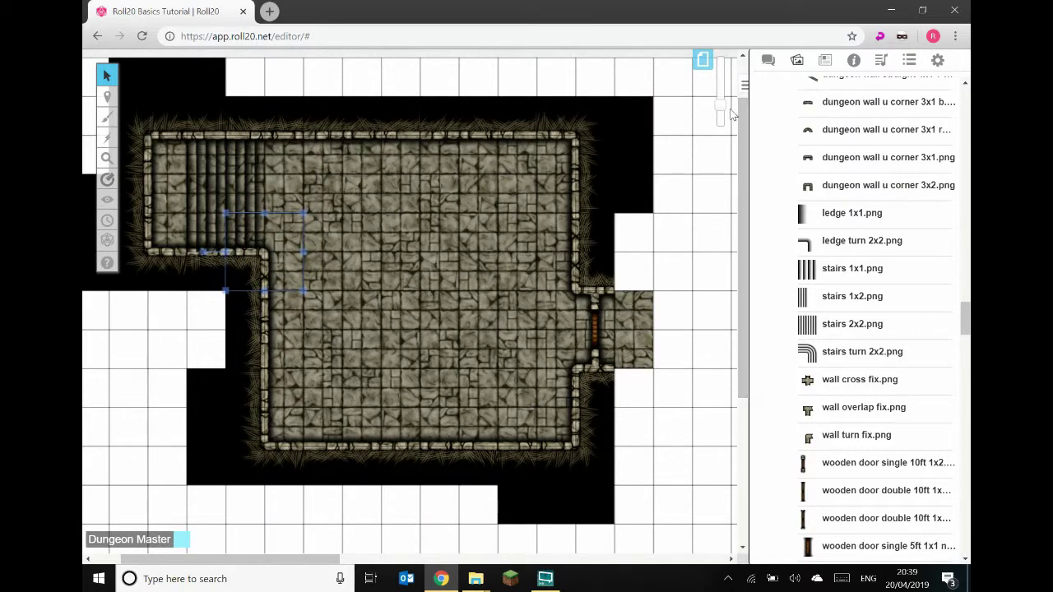
Bring the straight wall piece directly below the stairs to the front.
drag(720, 104, 721, 74)
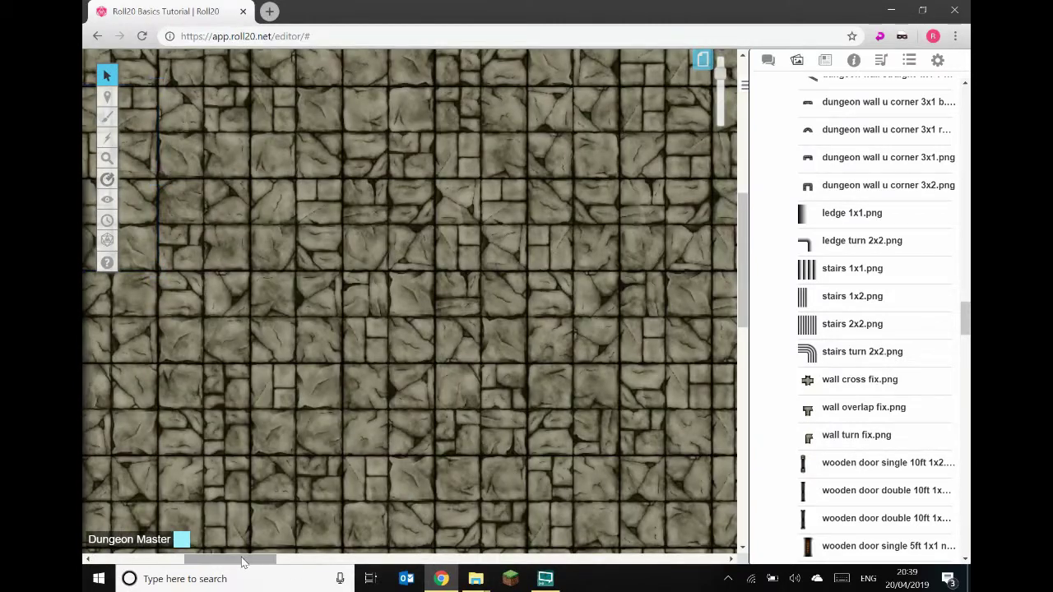
drag(242, 562, 181, 545)
drag(739, 256, 740, 214)
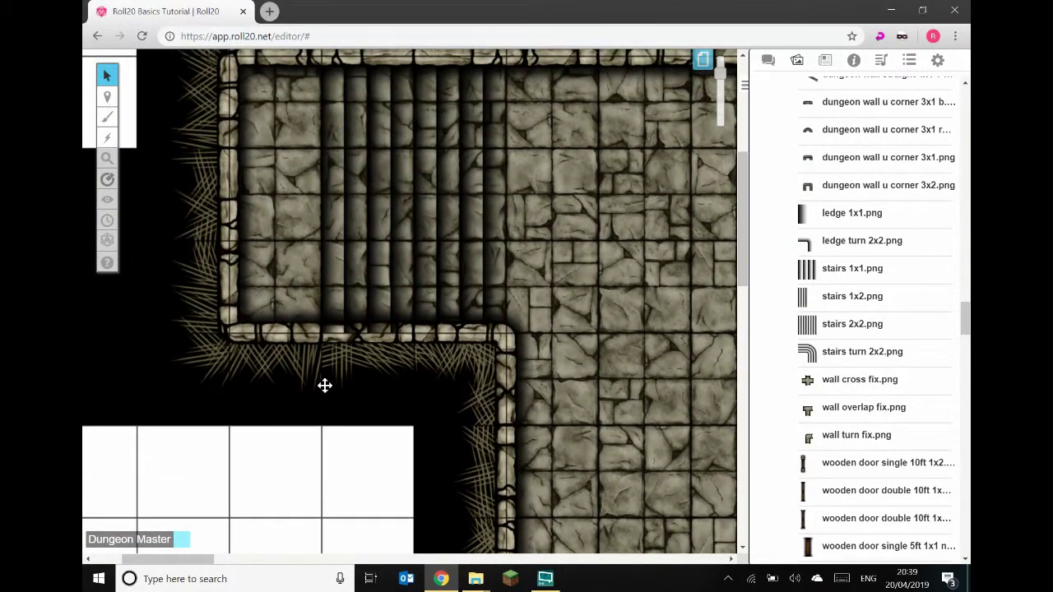
click(394, 369)
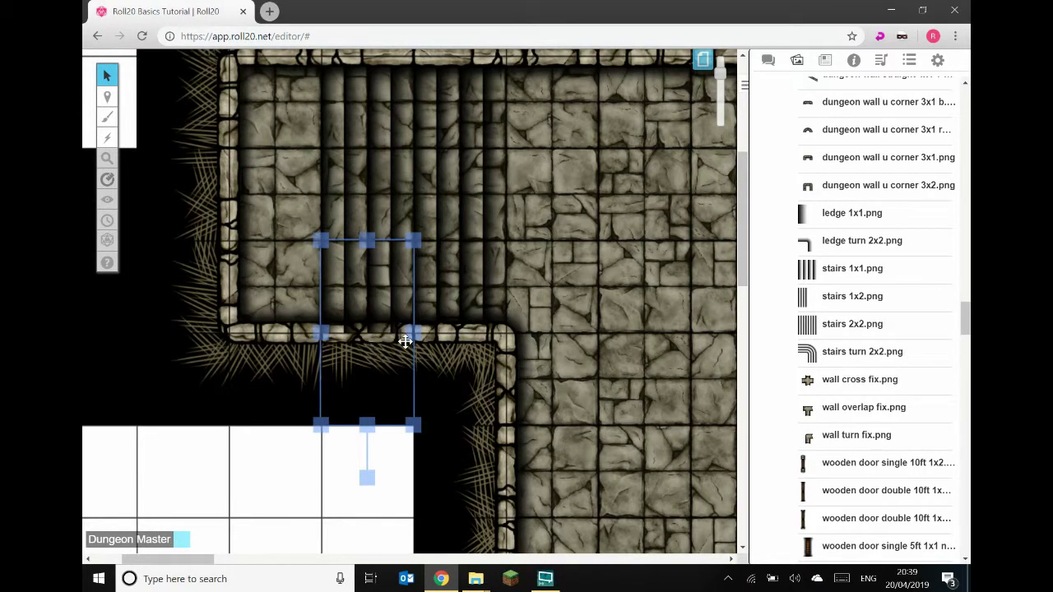
right_click(366, 369)
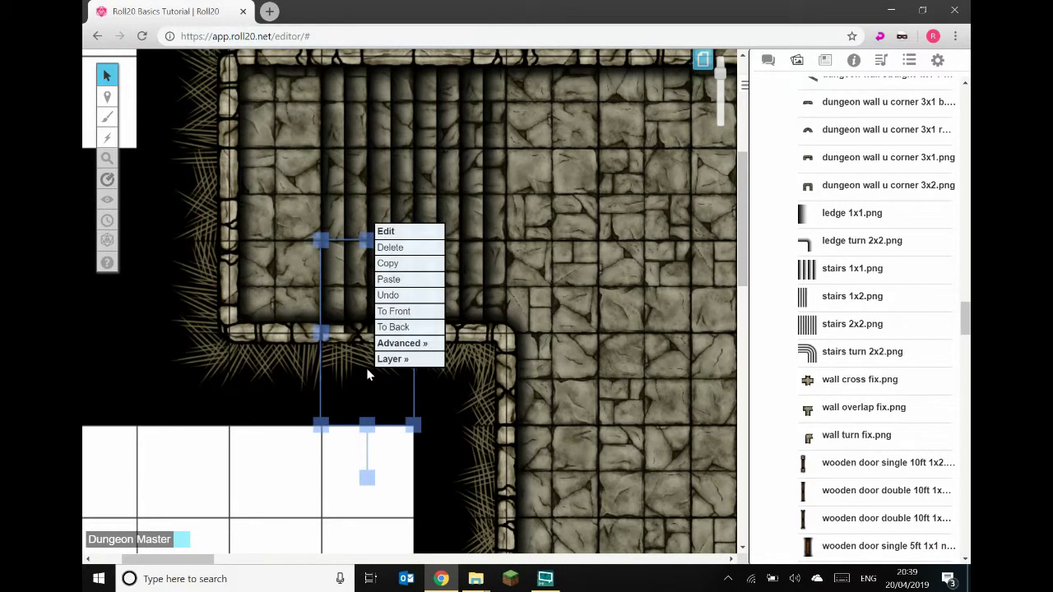
click(403, 323)
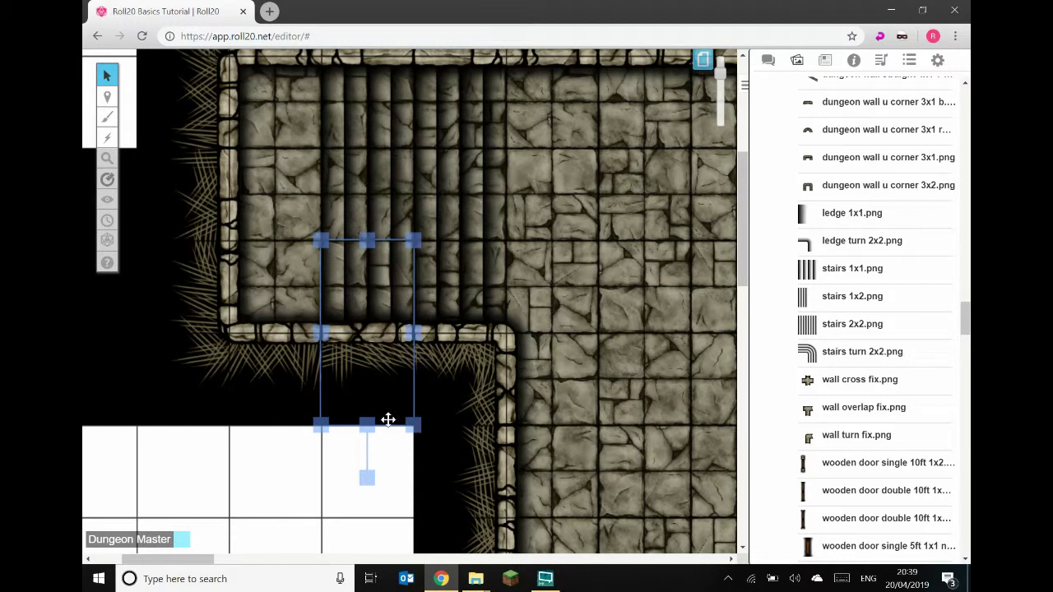
click(253, 451)
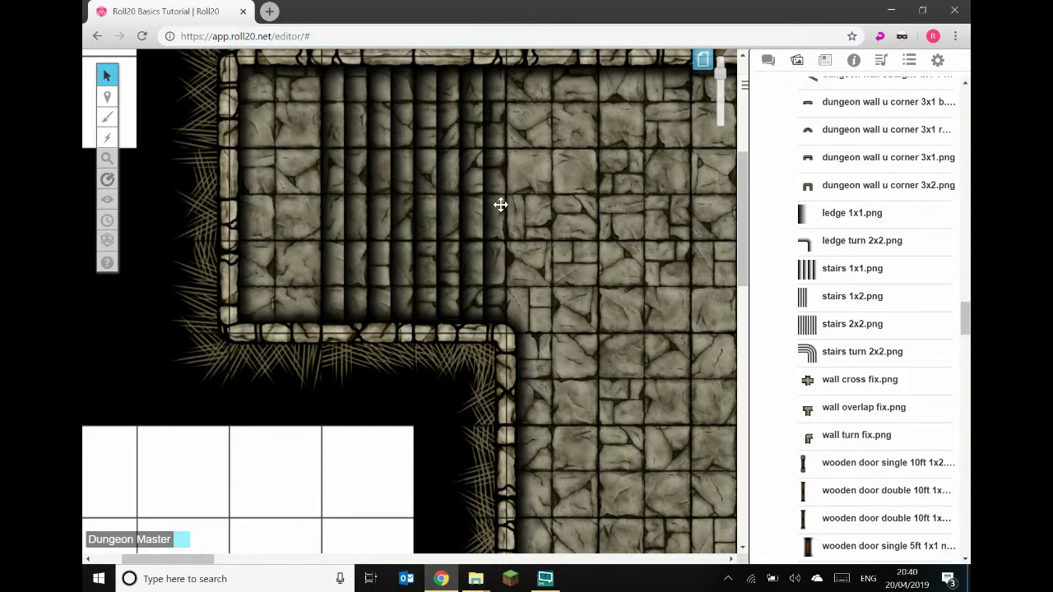
Place a wooden door double 10ft piece on the map and position it midway along the alcove's outer end wall beyond the stairs.
drag(726, 83, 719, 112)
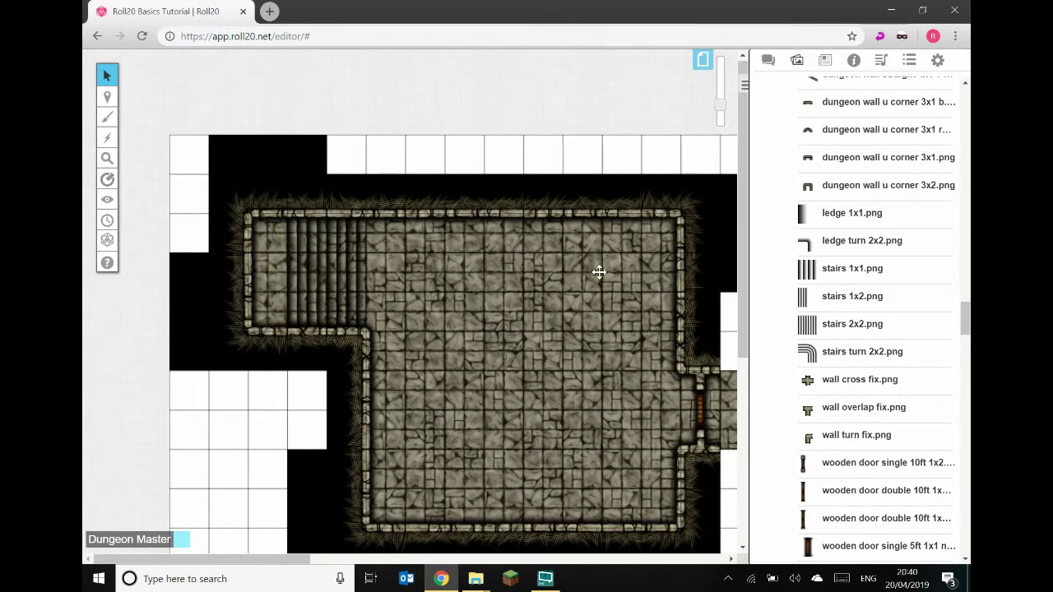
scroll(856, 395, down, 1)
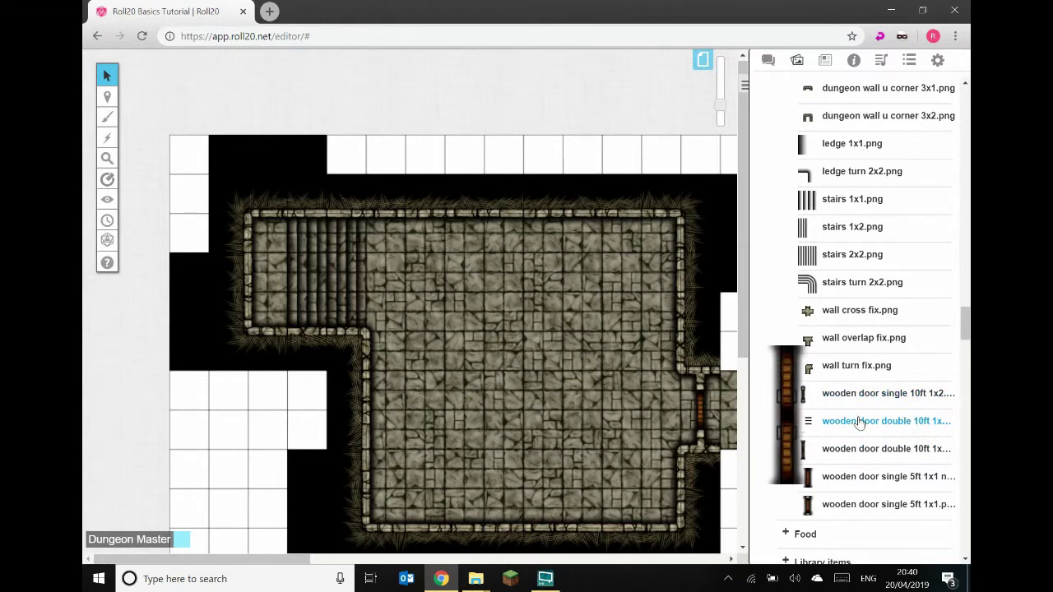
drag(858, 423, 515, 306)
click(507, 305)
drag(504, 378, 266, 284)
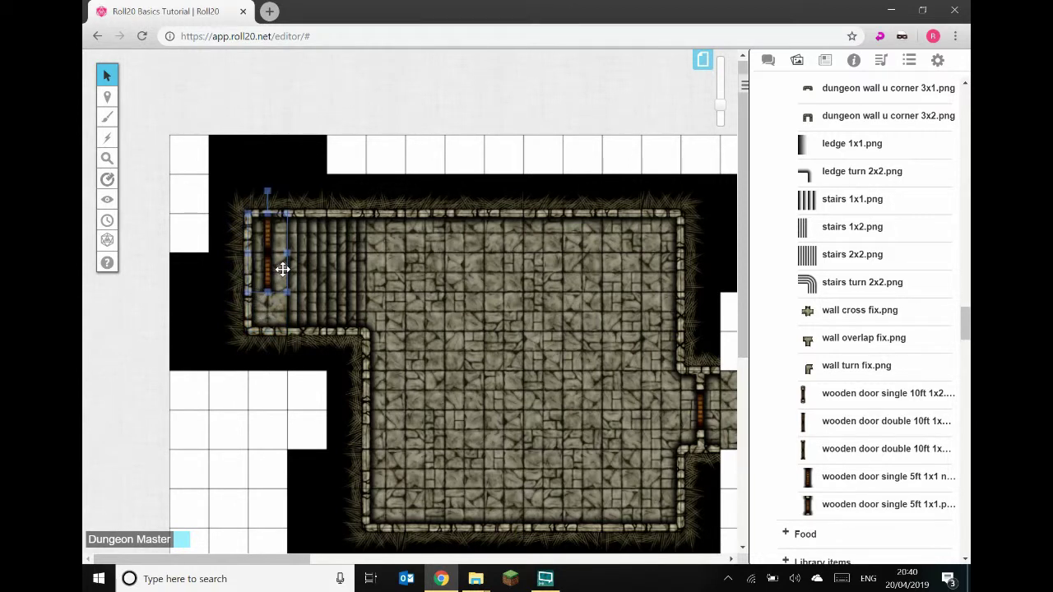
drag(271, 252, 247, 271)
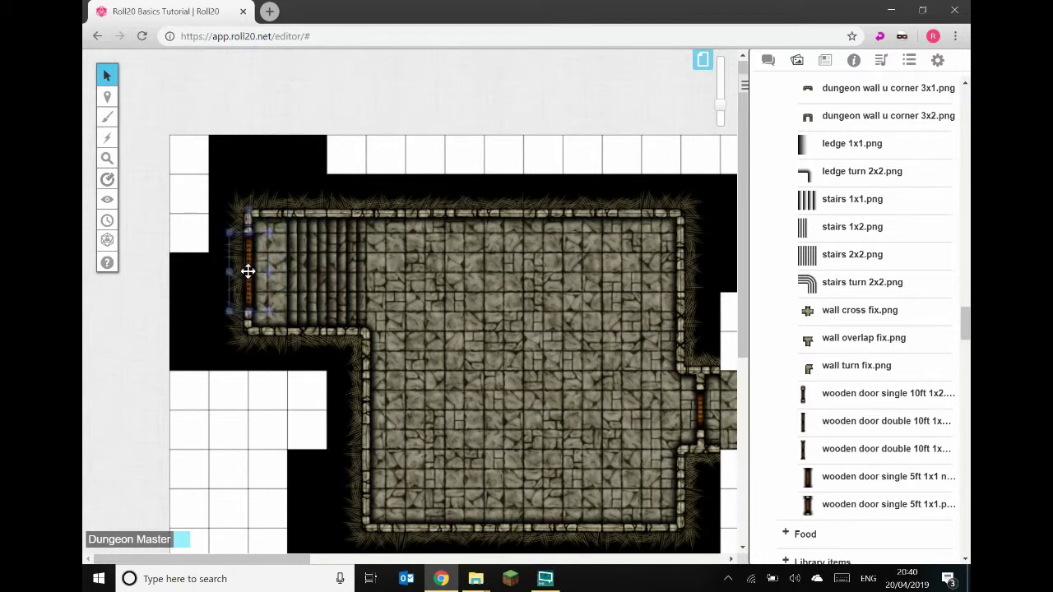
click(245, 433)
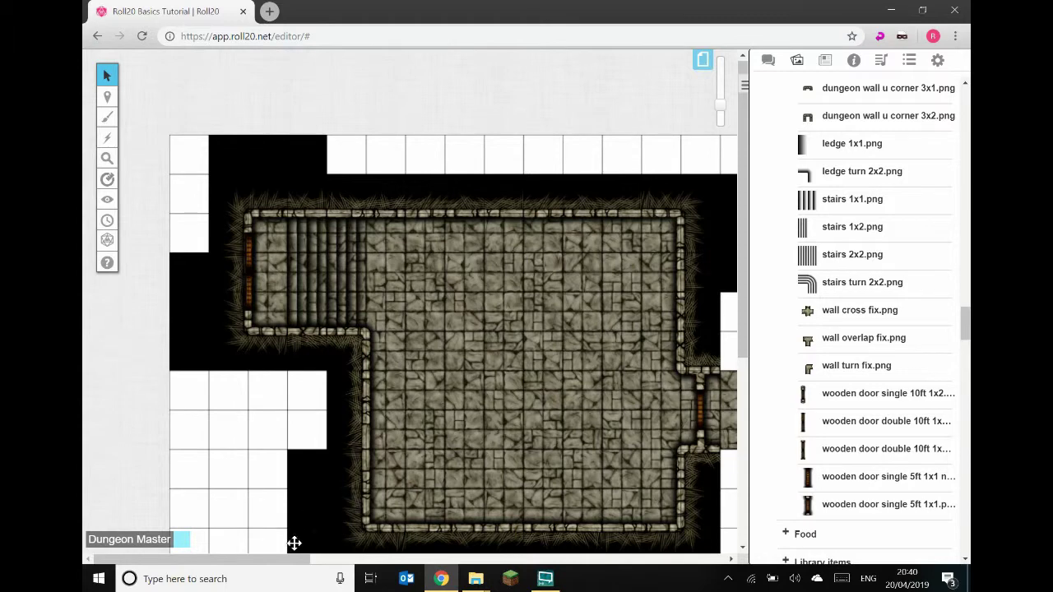
Switch the active layer to GM Info Overlay, with the main room in view.
drag(301, 560, 345, 564)
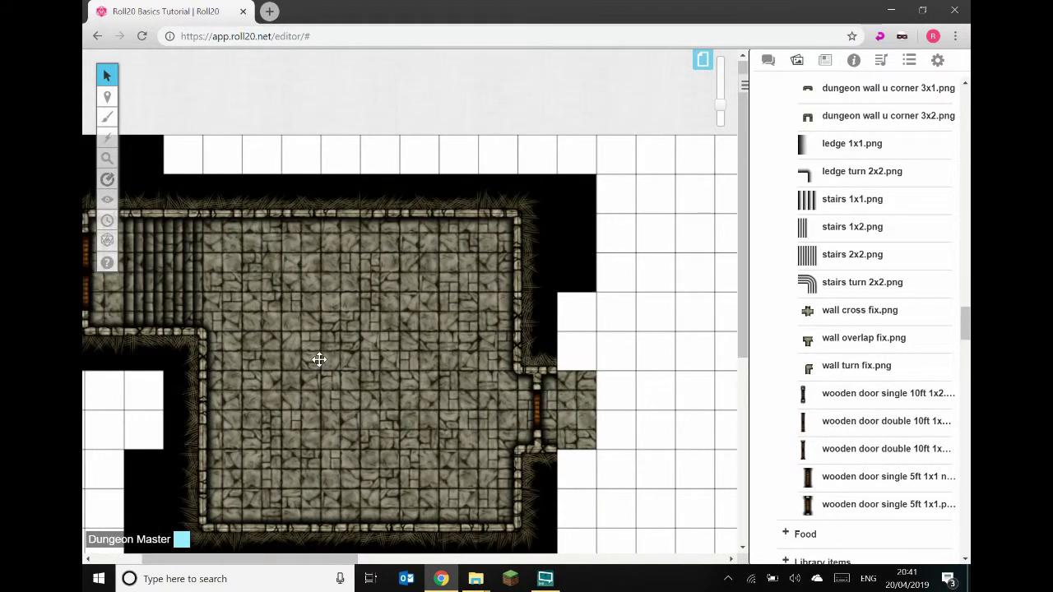
scroll(320, 360, down, 2)
drag(721, 106, 724, 98)
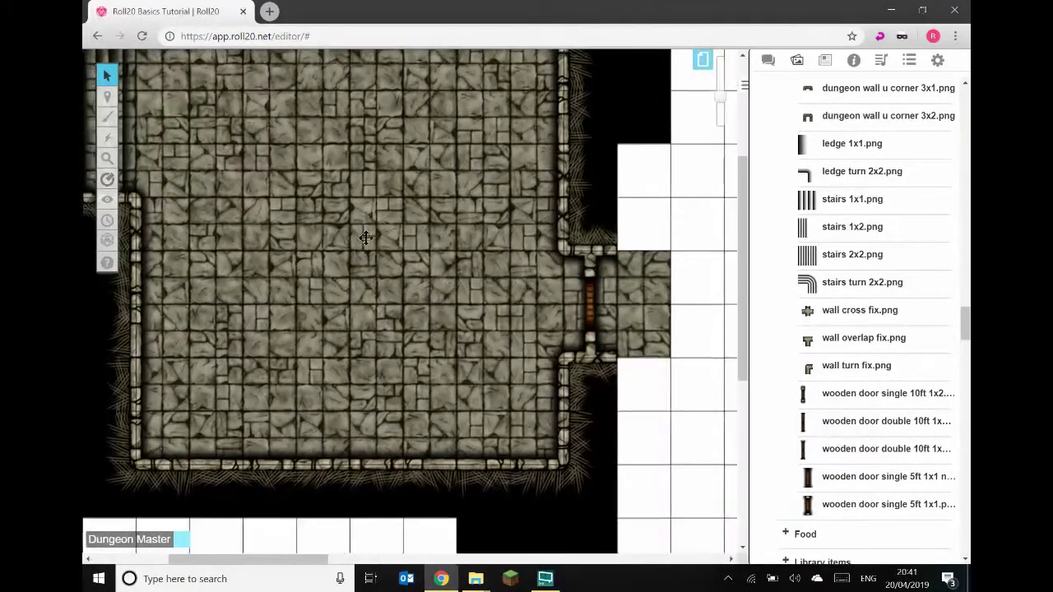
scroll(364, 236, up, 2)
scroll(364, 236, left, 2)
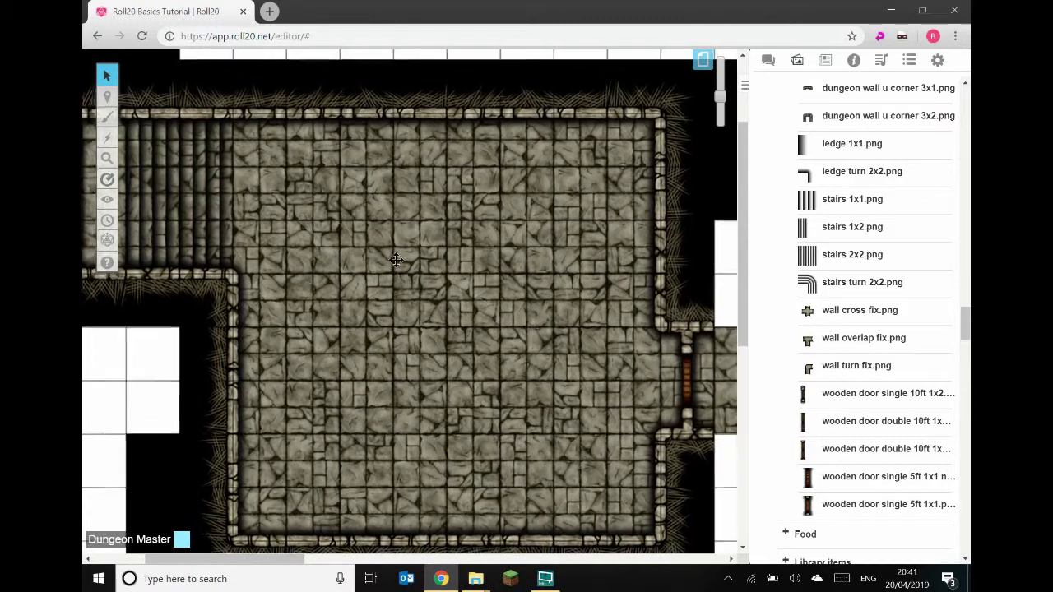
scroll(396, 260, down, 1)
scroll(396, 260, right, 1)
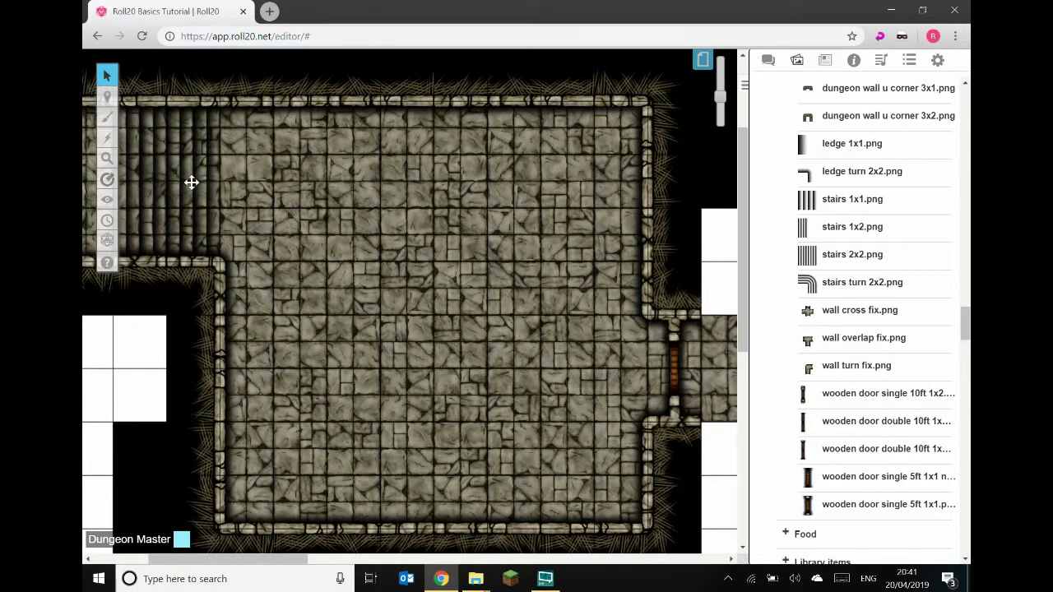
mouse_move(107, 97)
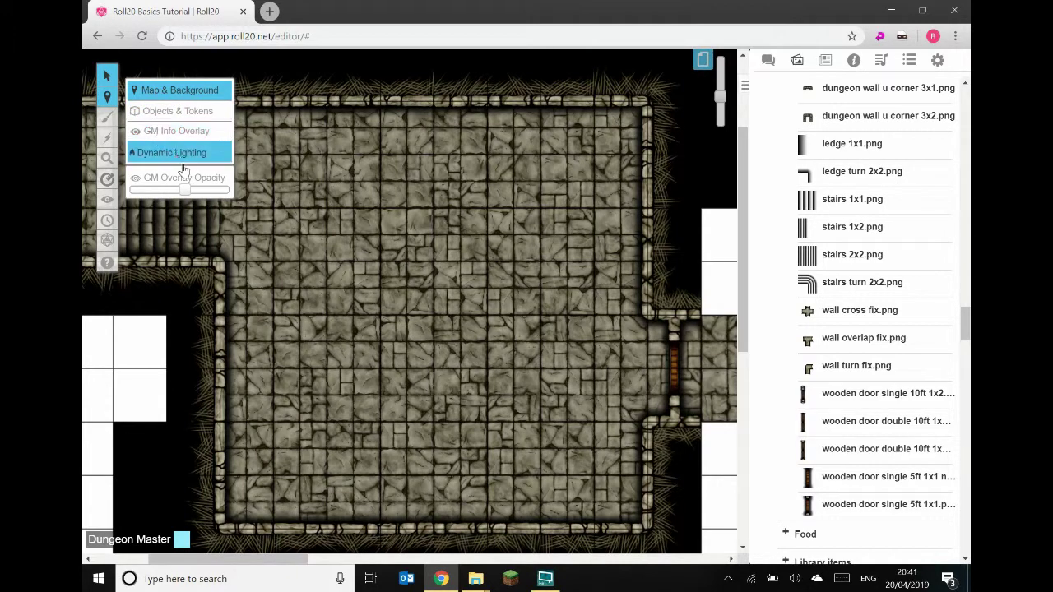
click(167, 132)
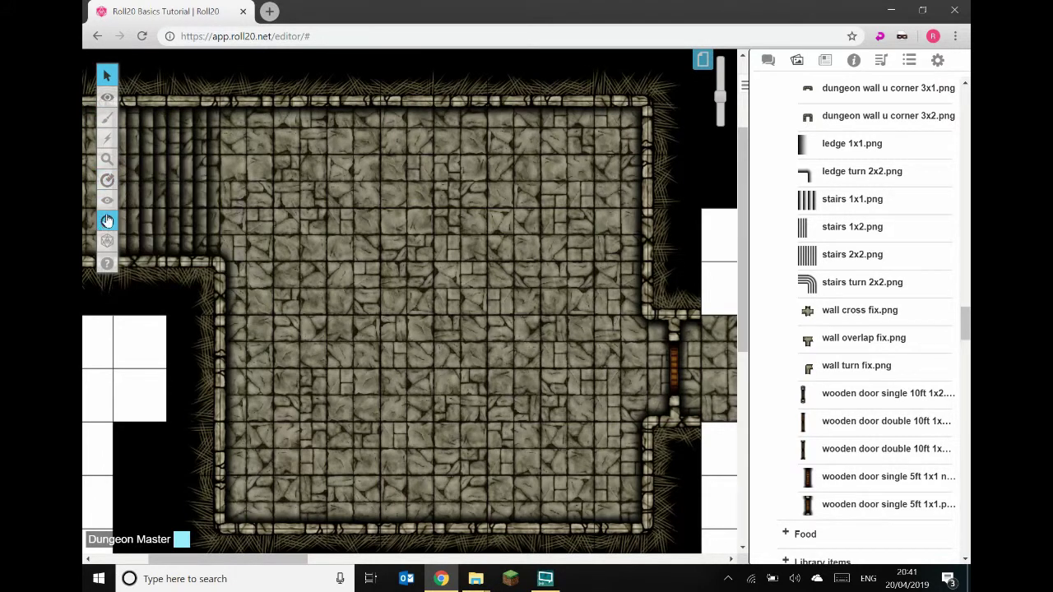
Set the Text tool to white at size 20 and start a text note inside the main room near the stairs.
mouse_move(110, 185)
mouse_move(108, 123)
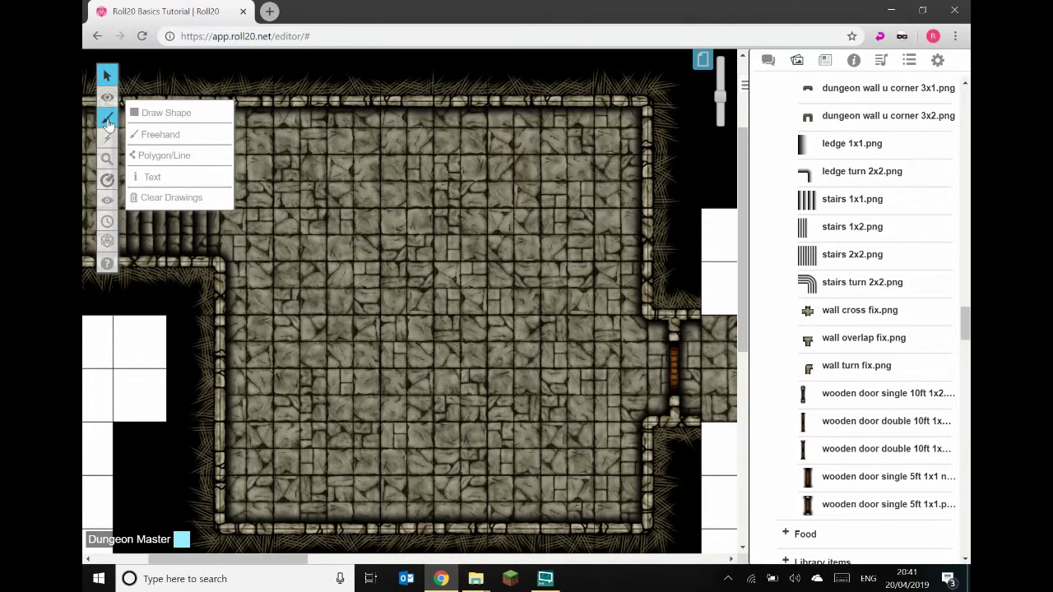
click(154, 177)
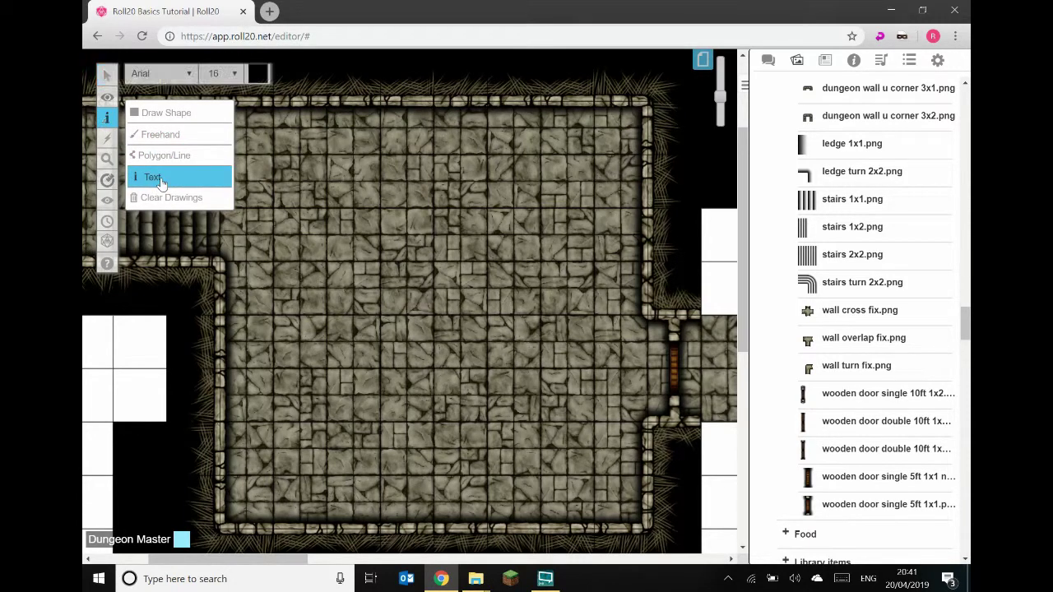
click(256, 74)
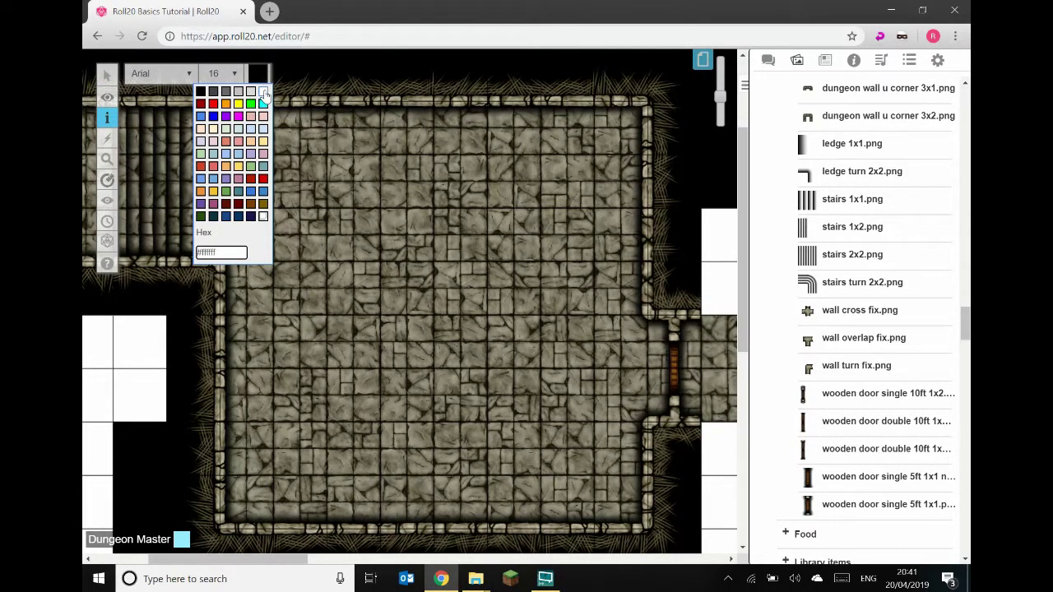
click(263, 91)
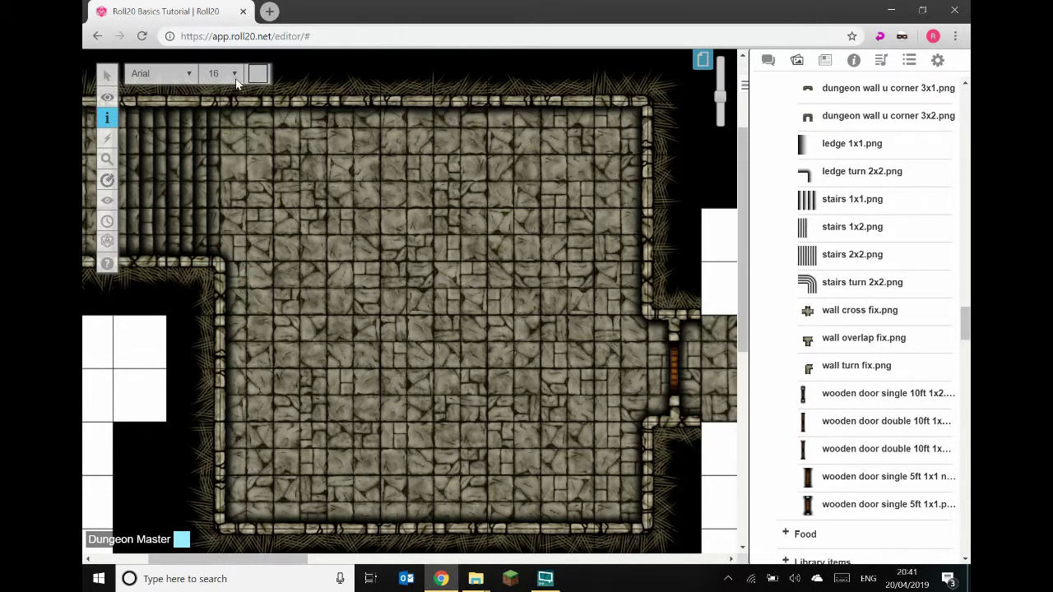
click(235, 78)
click(229, 225)
click(279, 181)
click(324, 234)
click(276, 255)
text(Door is)
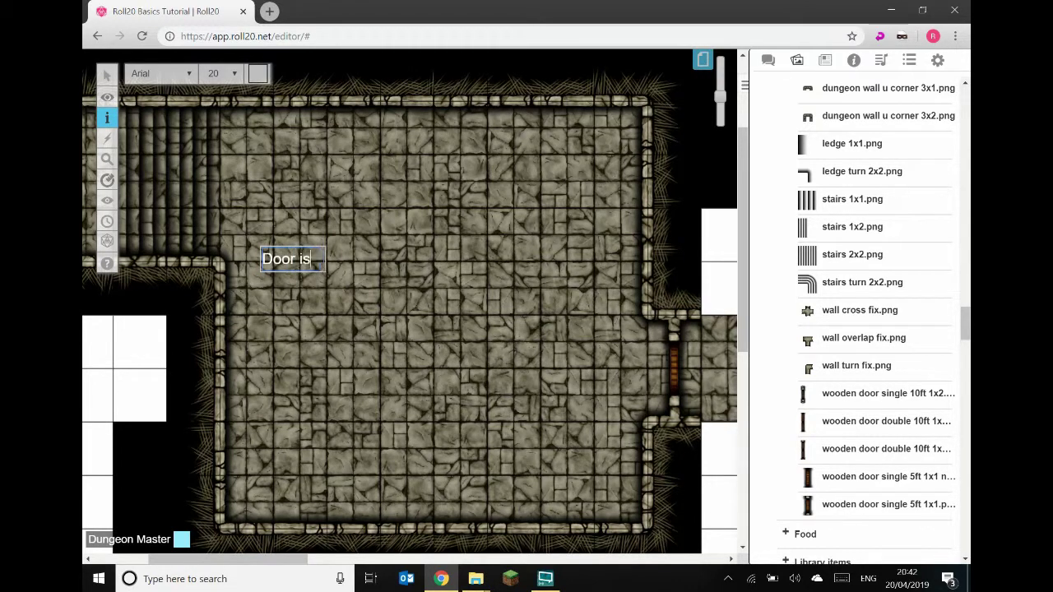
text( locked.)
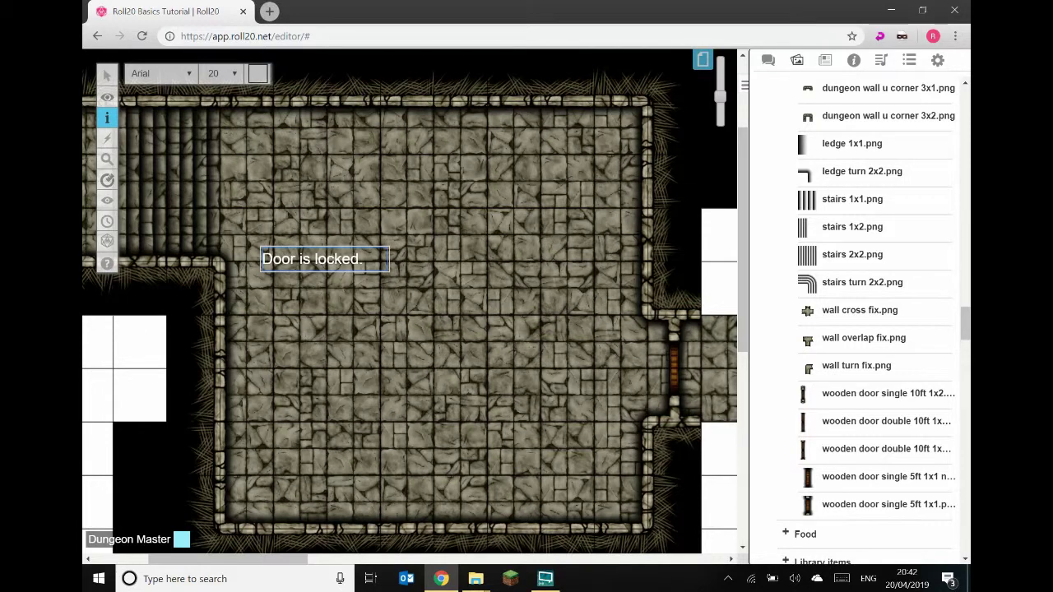
text(Goblin L)
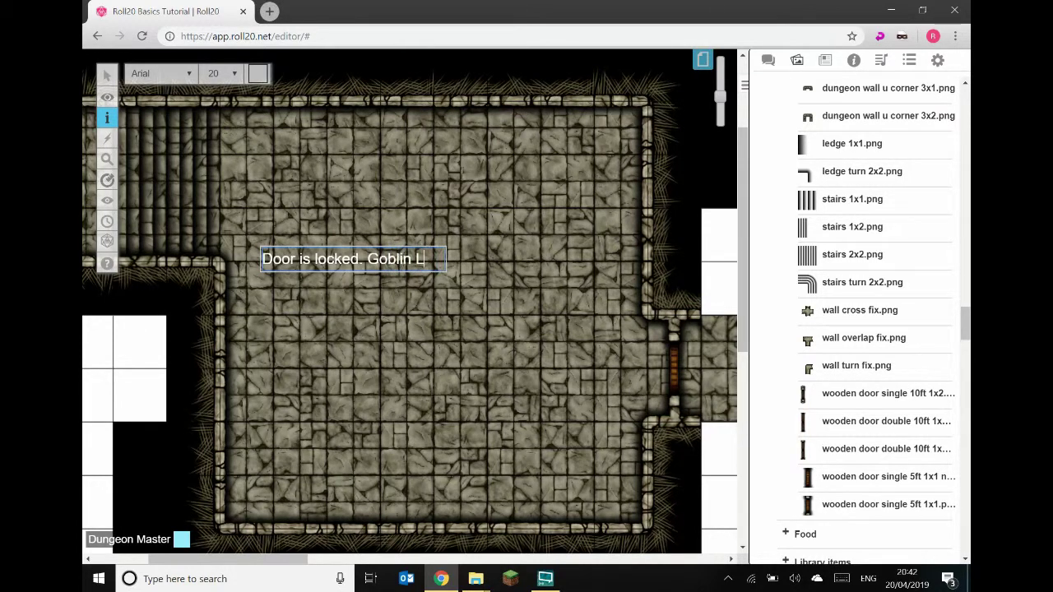
text(eader has )
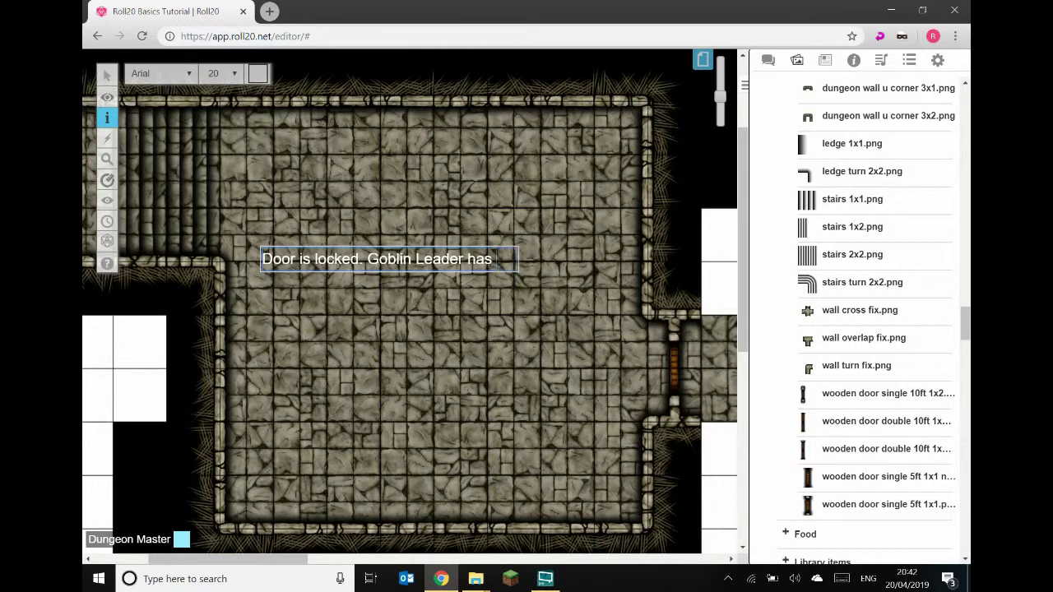
text(key.)
key(ctrl+a)
key(BackSpace)
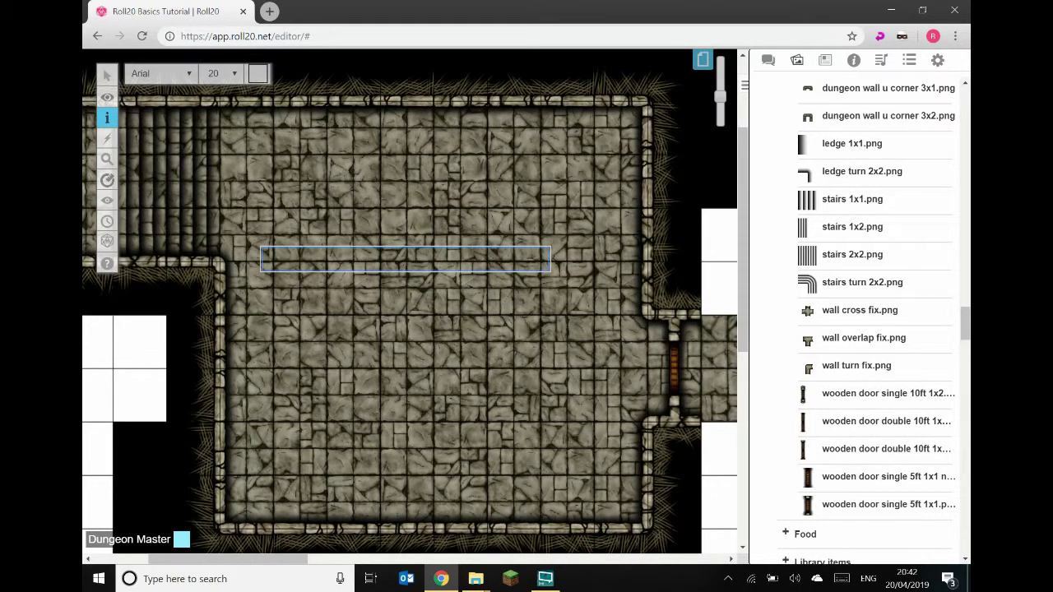
Write the note "Door is locked. Goblin Leader has key." with "PCs can steal the key" on a second line.
text(Door is locked. Goblin Leader has key.)
text(PCs can steal)
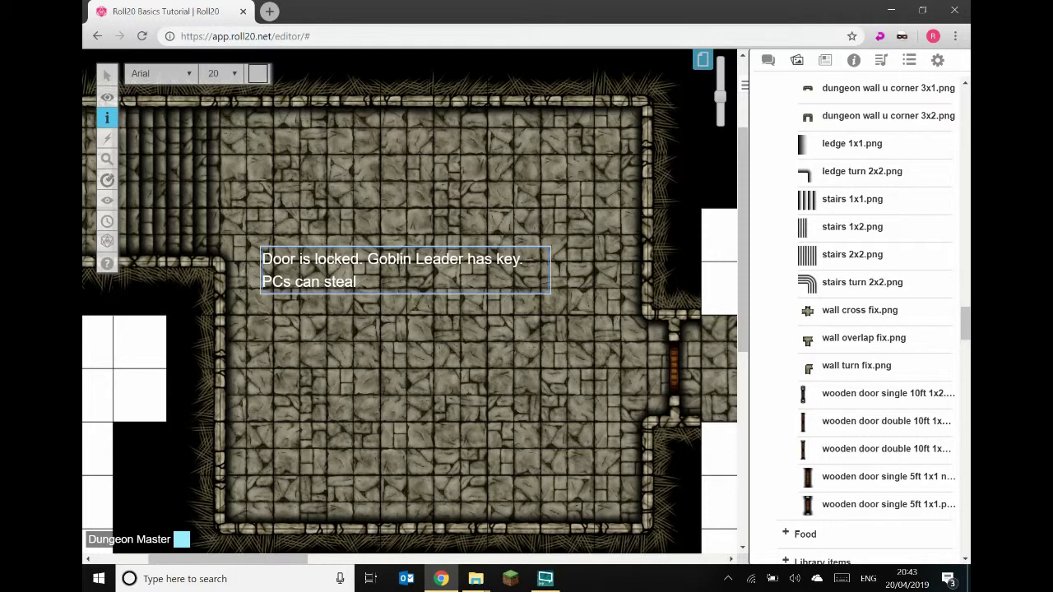
text(:)
key(BackSpace)
text(the key)
Search the D&D 5th Edition compendium for Goblin and examine the monster's attributes and senses.
click(854, 61)
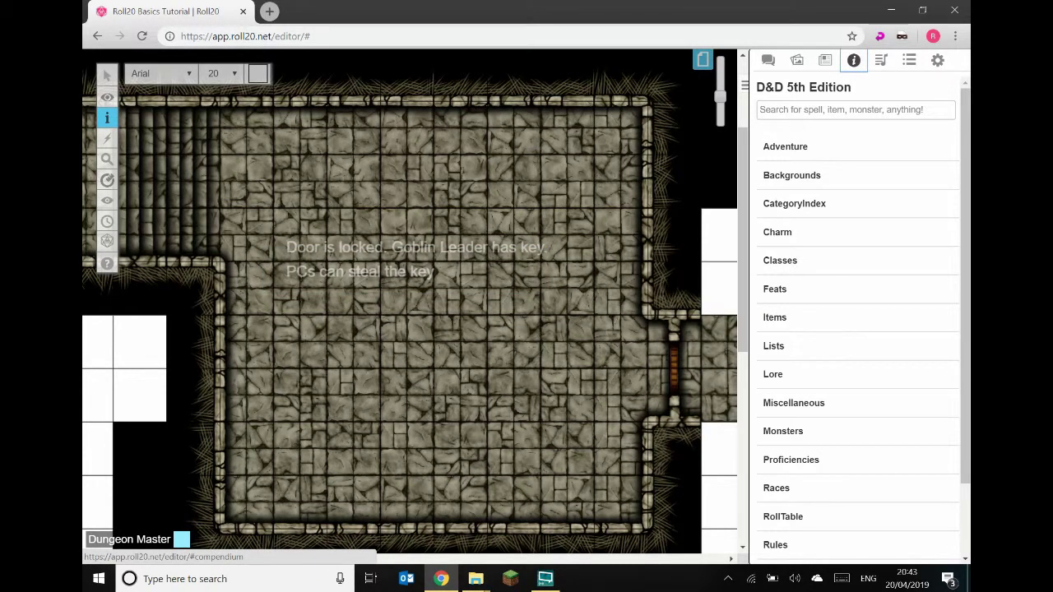
text(Goblin)
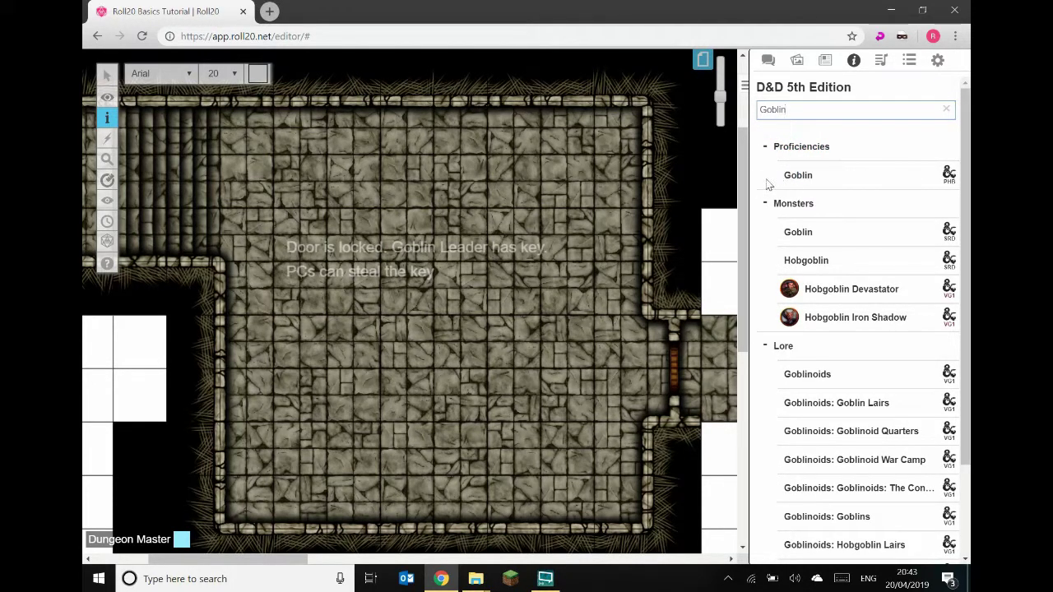
click(798, 237)
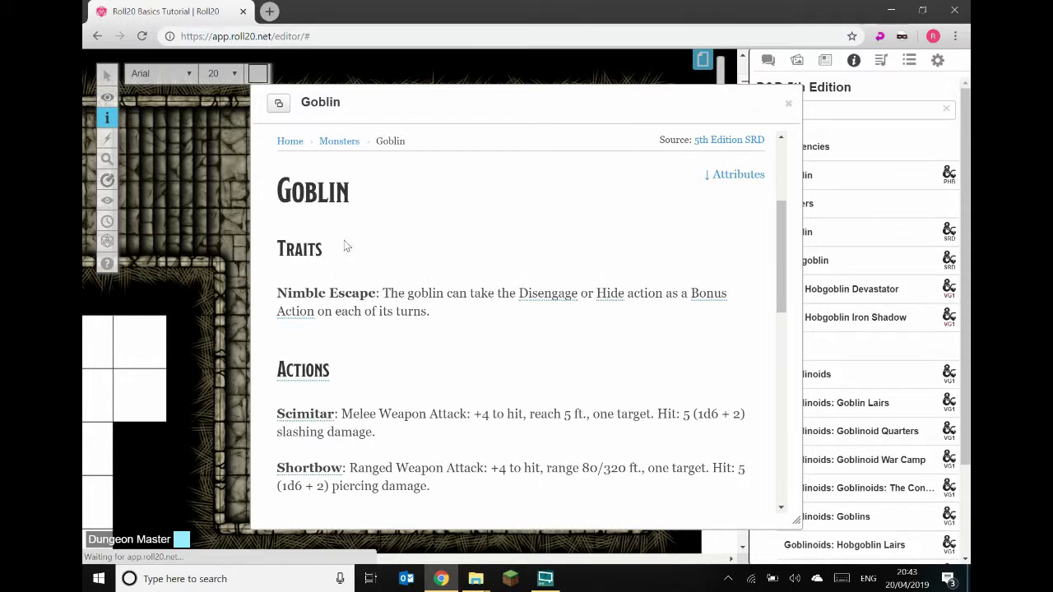
scroll(372, 269, down, 5)
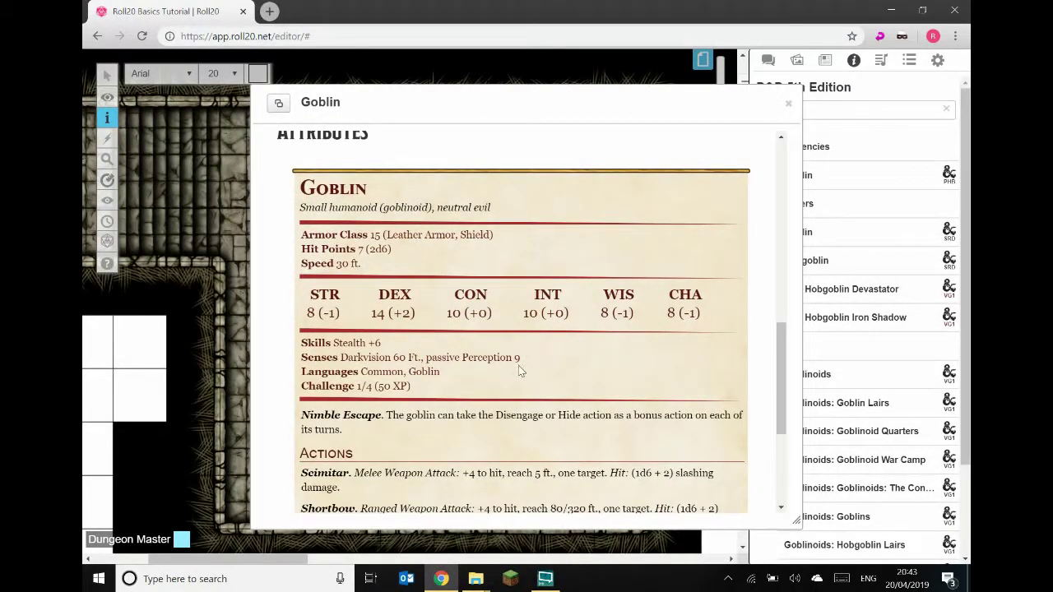
click(788, 104)
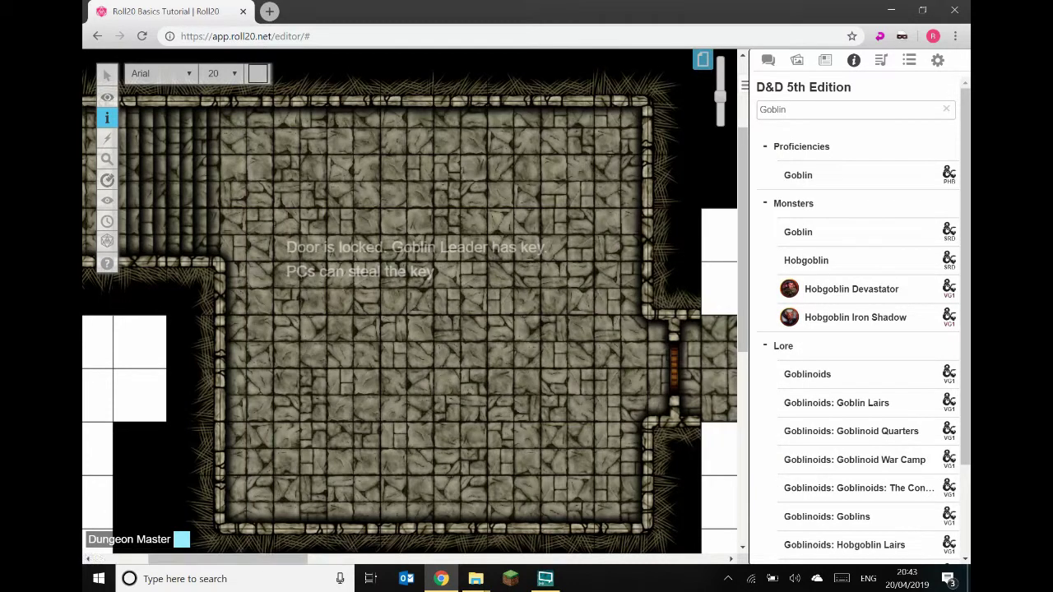
Extend the note's second line with "DC 9 Stealth. DC 16".
mouse_move(106, 75)
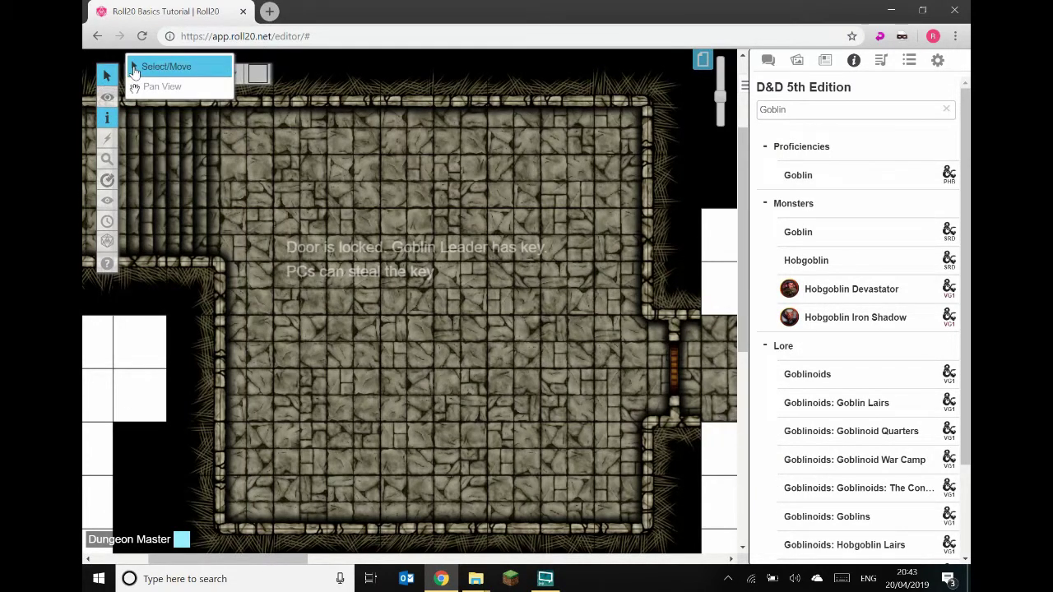
click(168, 66)
click(345, 244)
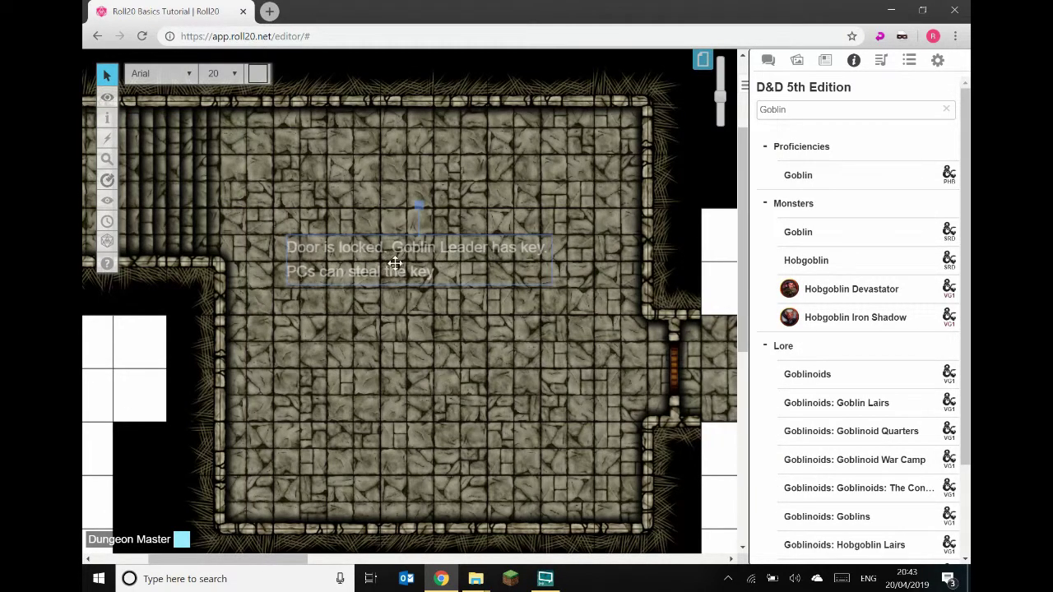
double_click(431, 268)
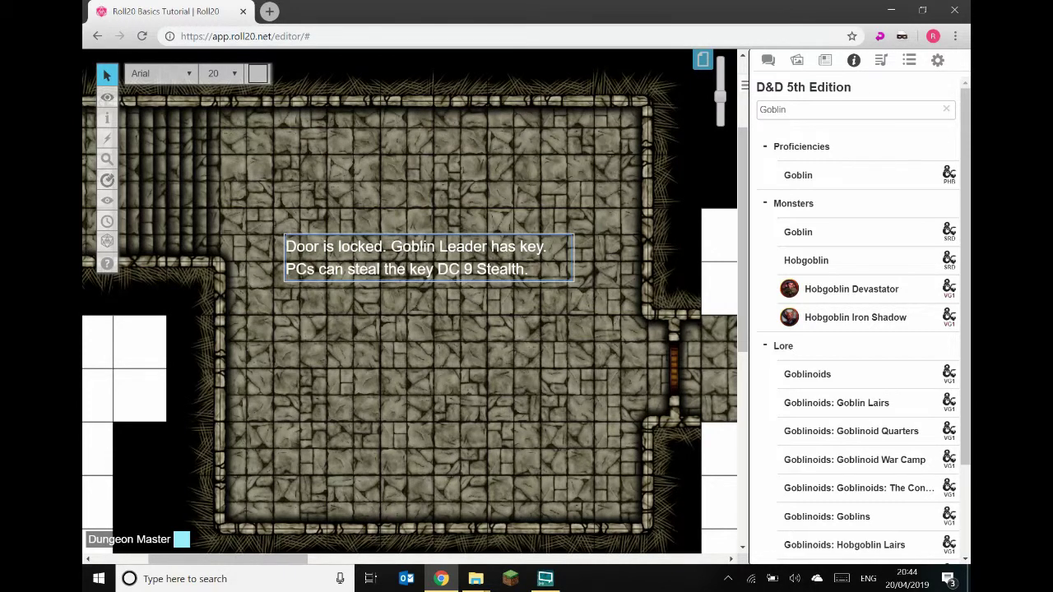
text(DC)
text(16)
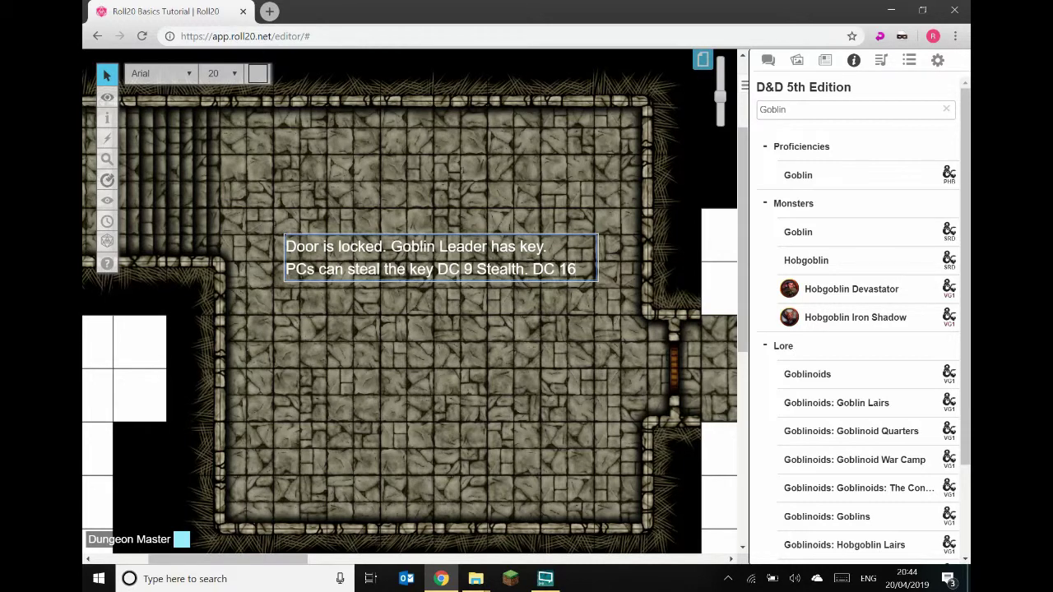
click(431, 206)
Move the note out of the room onto the white cells above the dungeon's upper wall.
click(450, 276)
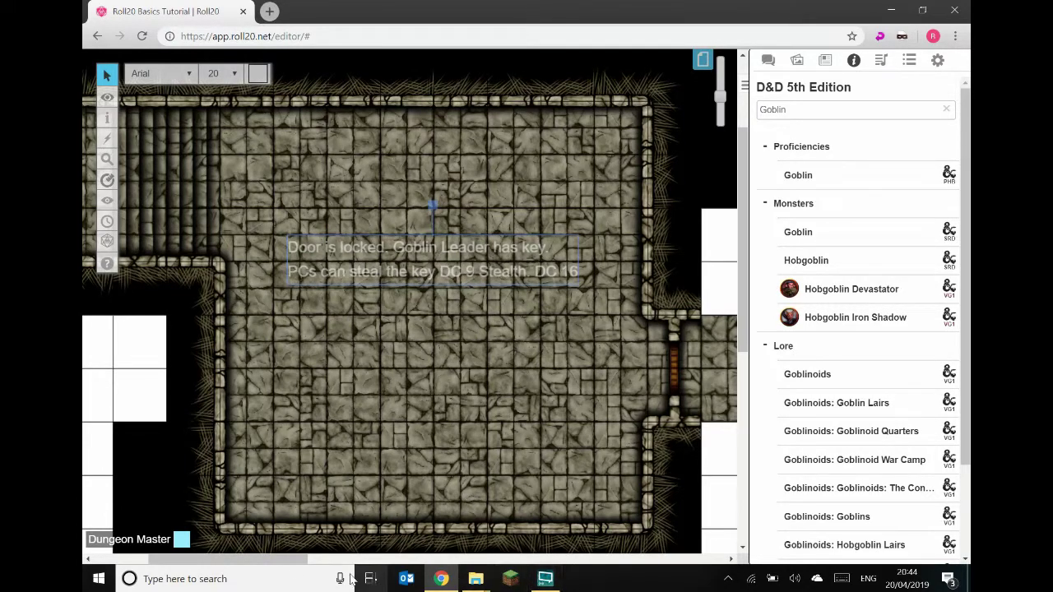
drag(286, 562, 335, 564)
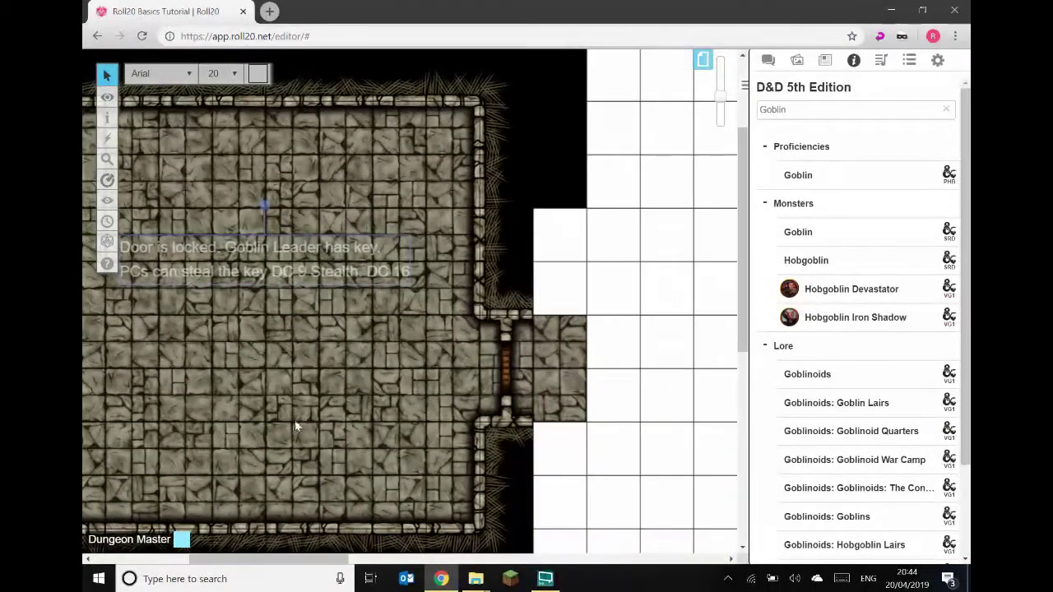
drag(301, 273, 625, 302)
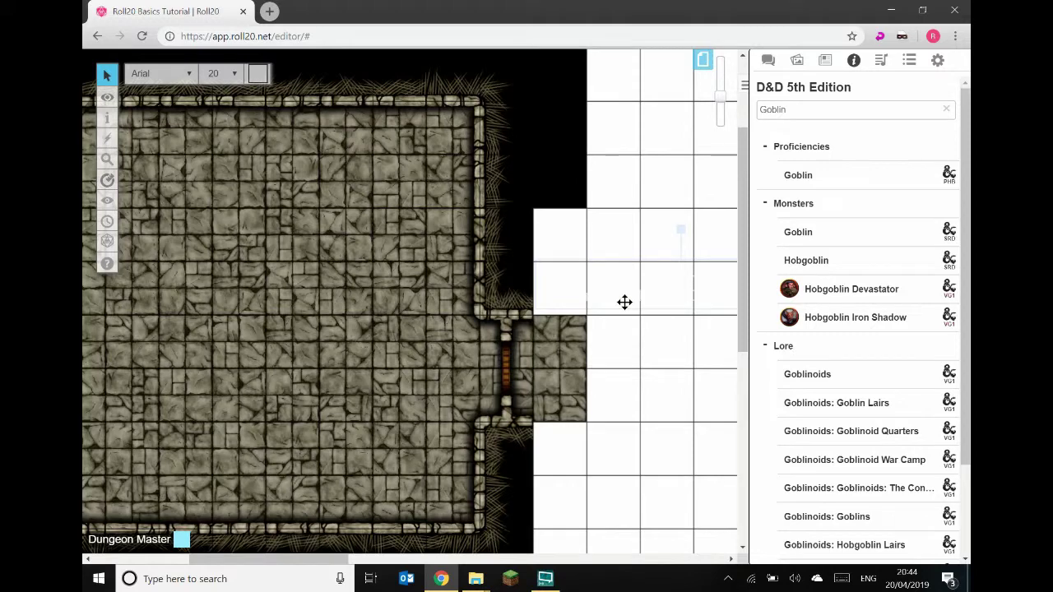
scroll(622, 302, up, 2)
scroll(621, 304, down, 1)
drag(637, 347, 344, 86)
scroll(411, 191, up, 1)
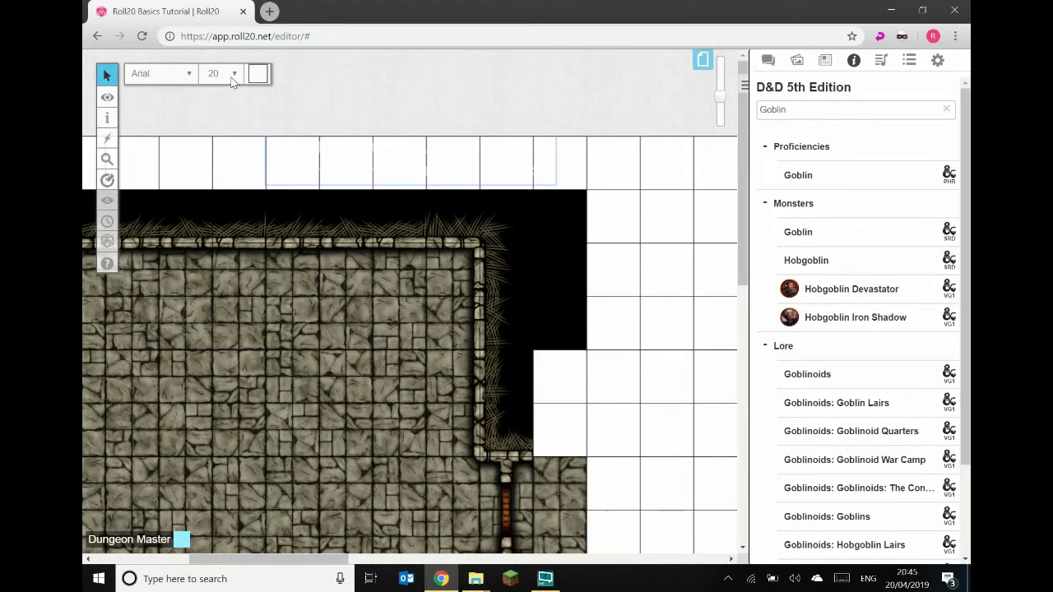
scroll(377, 323, down, 1)
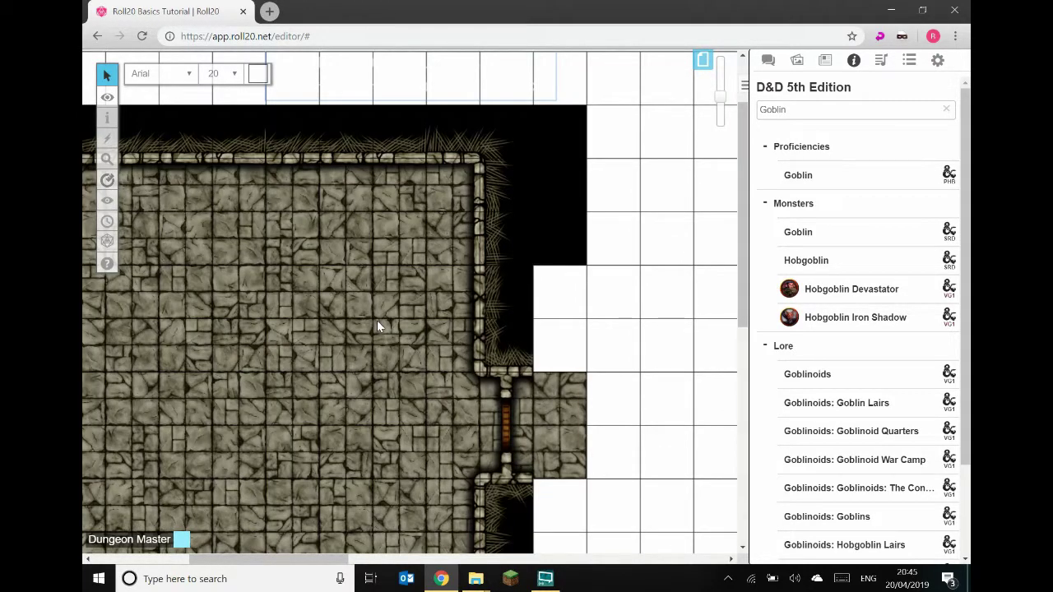
Deselect the locked-door note and make Map & Background the active layer.
click(635, 283)
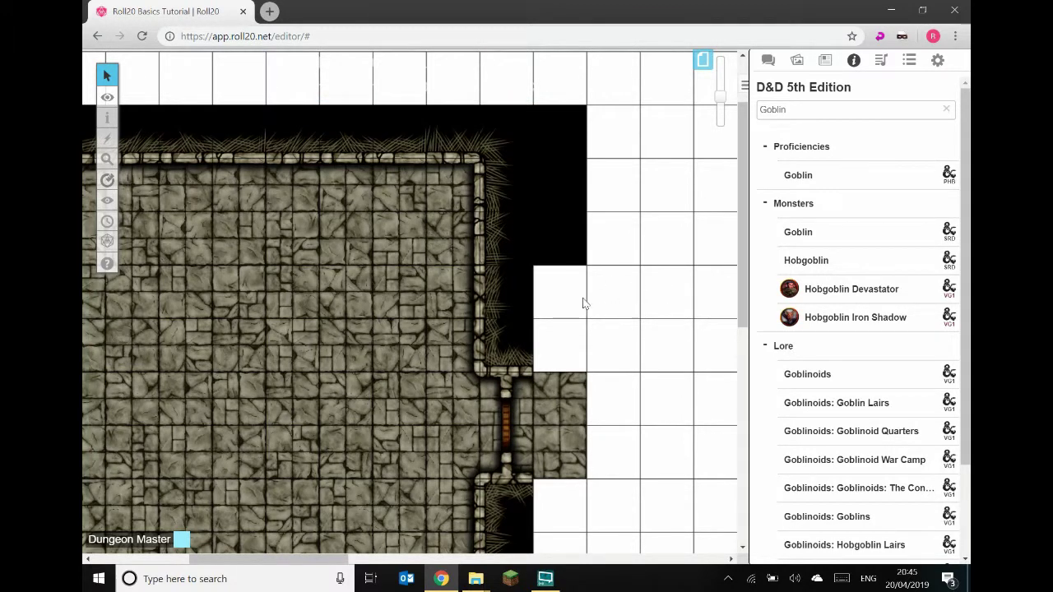
mouse_move(111, 97)
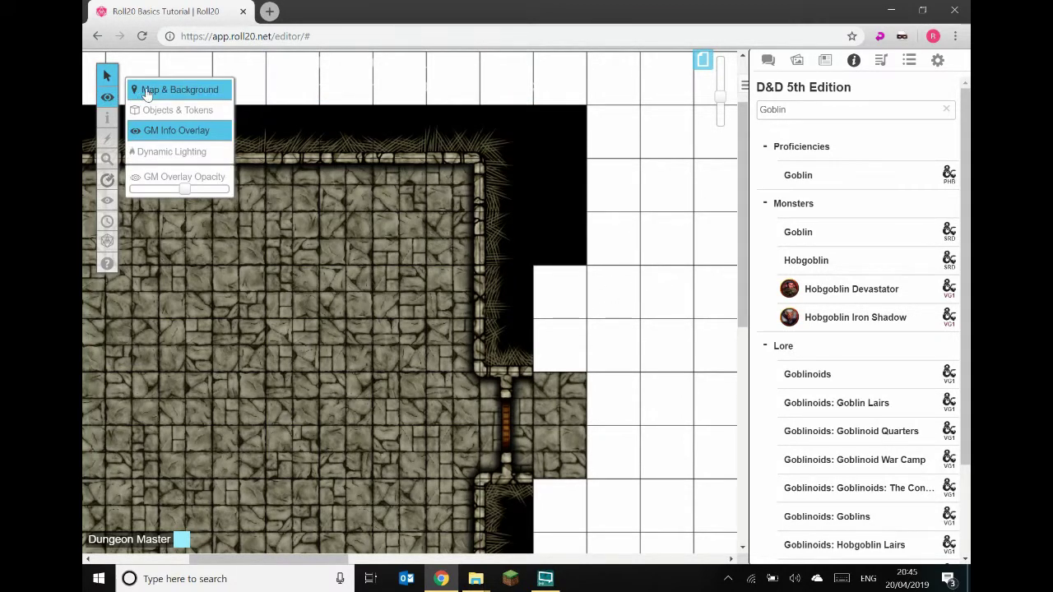
click(144, 87)
drag(339, 561, 316, 536)
scroll(400, 302, down, 1)
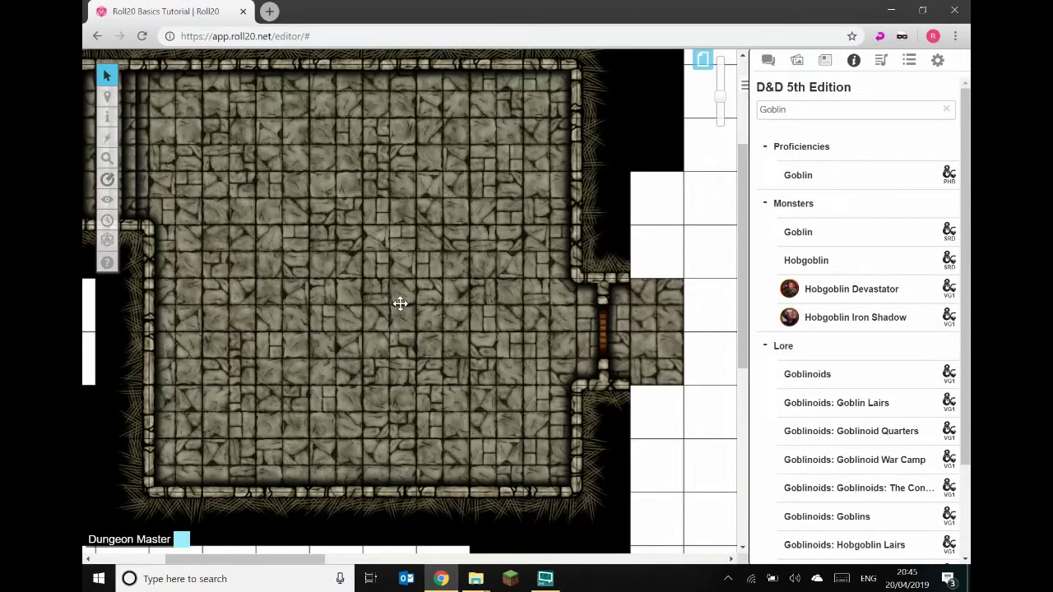
Place ledge 1x1.png from the art library in the middle of the large room and shrink it to one grid cell.
click(799, 66)
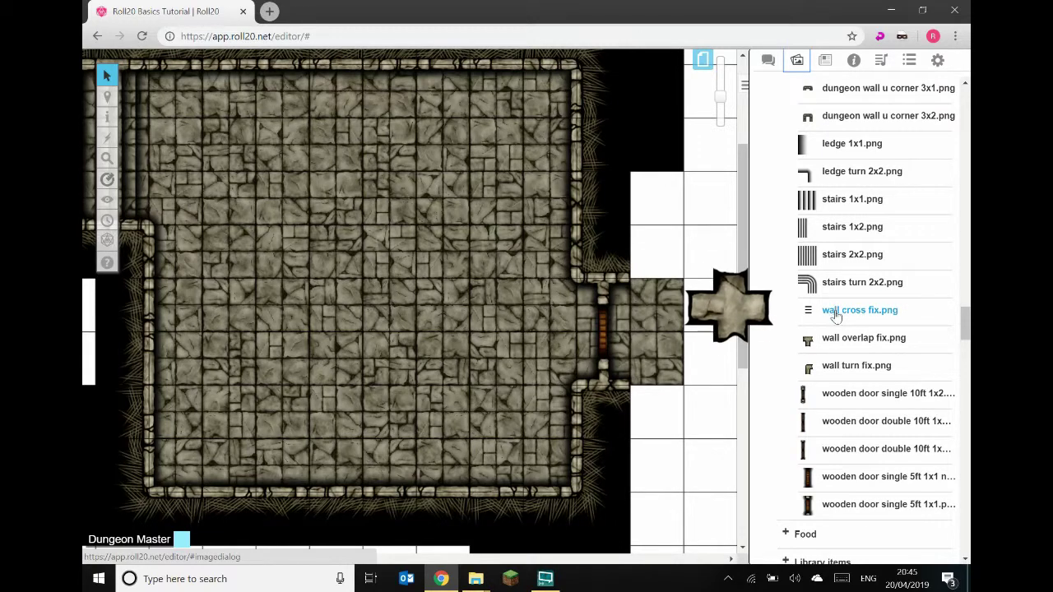
scroll(823, 337, up, 2)
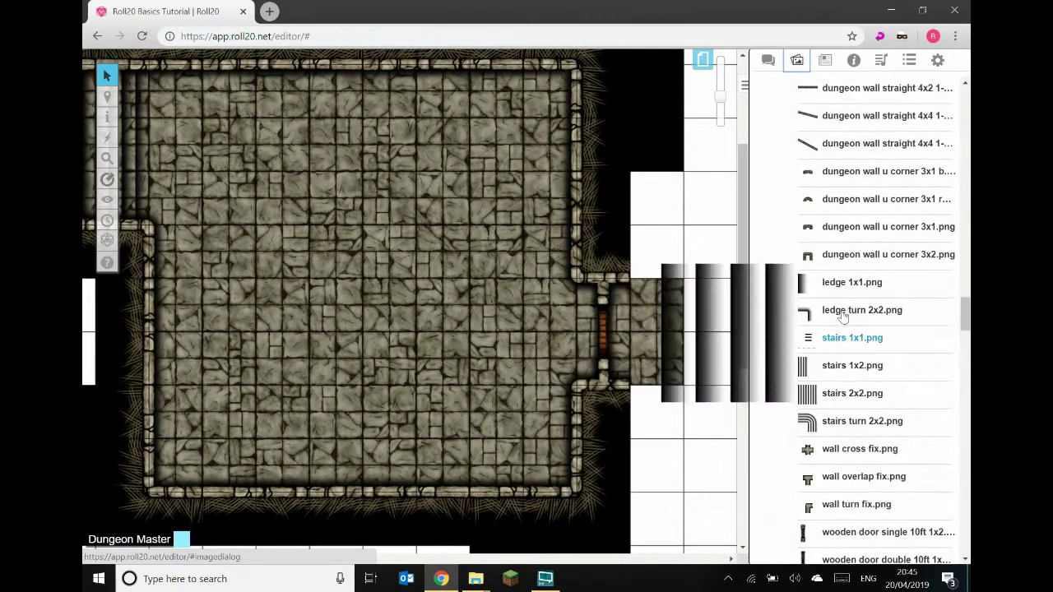
drag(819, 283, 351, 263)
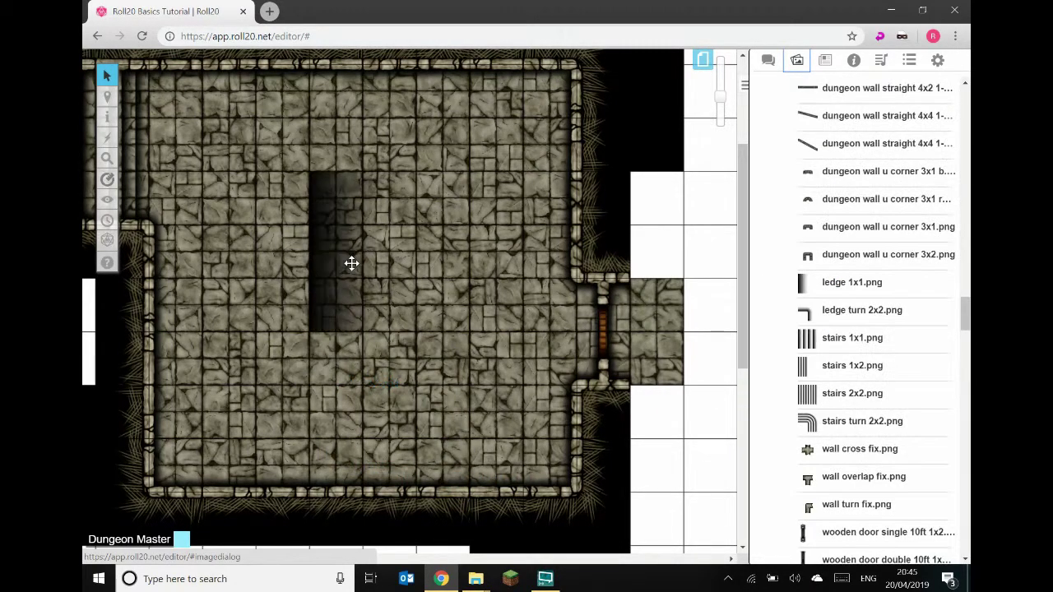
click(321, 271)
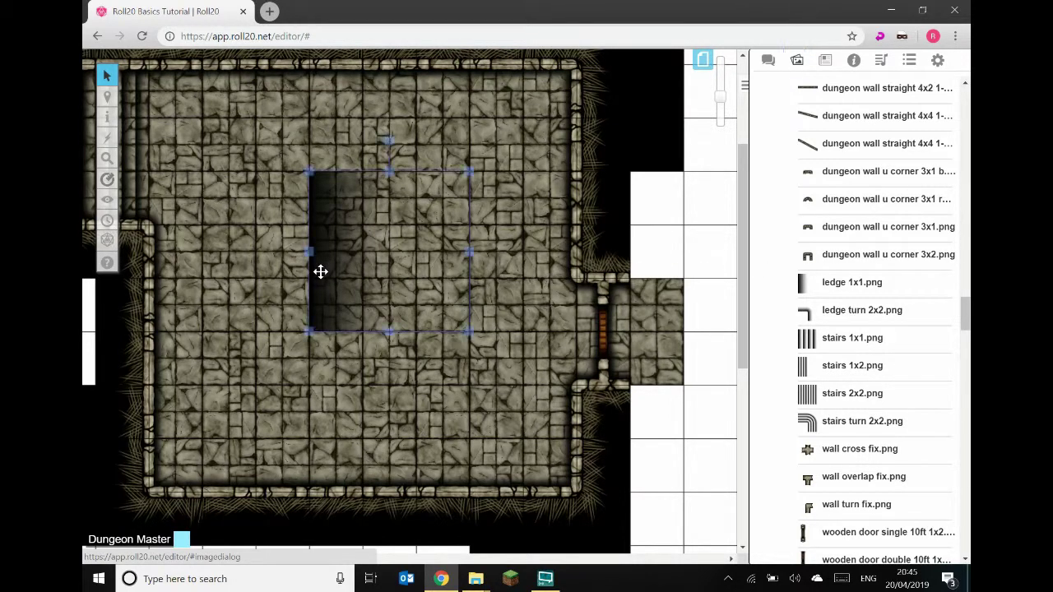
drag(468, 331, 346, 247)
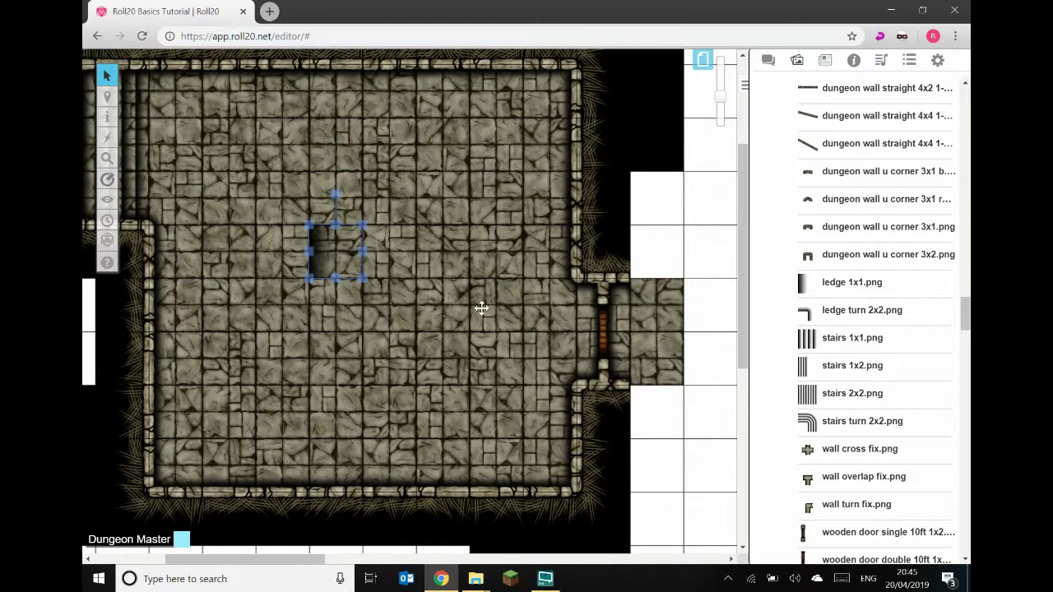
Duplicate the ledge, rotate both pieces a quarter turn and line them up from the room's left wall as a pit's upper edge.
click(378, 287)
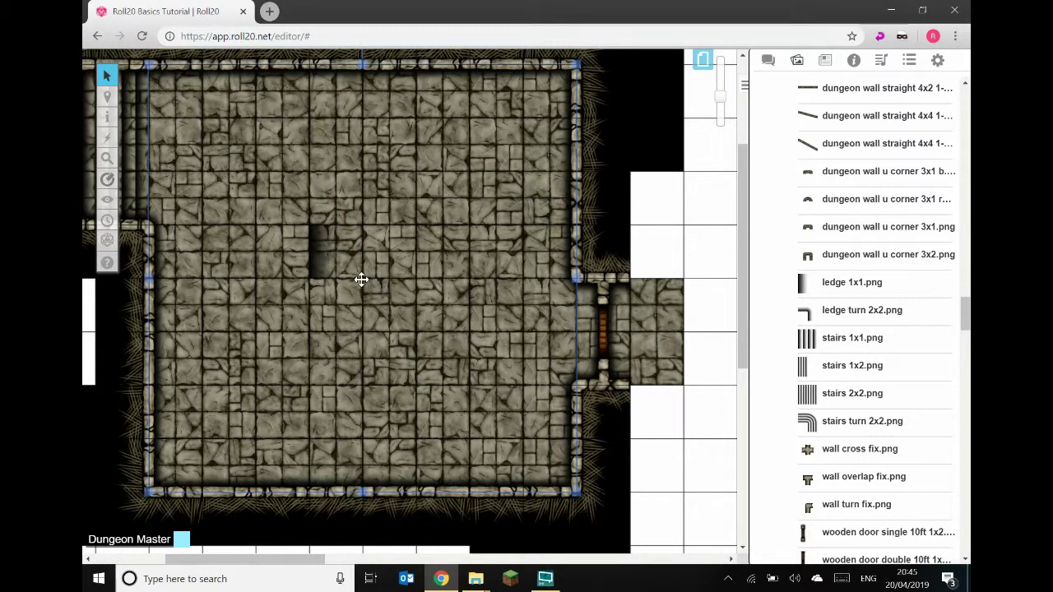
key(ctrl+v)
click(328, 260)
drag(328, 260, 183, 361)
drag(175, 302, 216, 359)
click(368, 292)
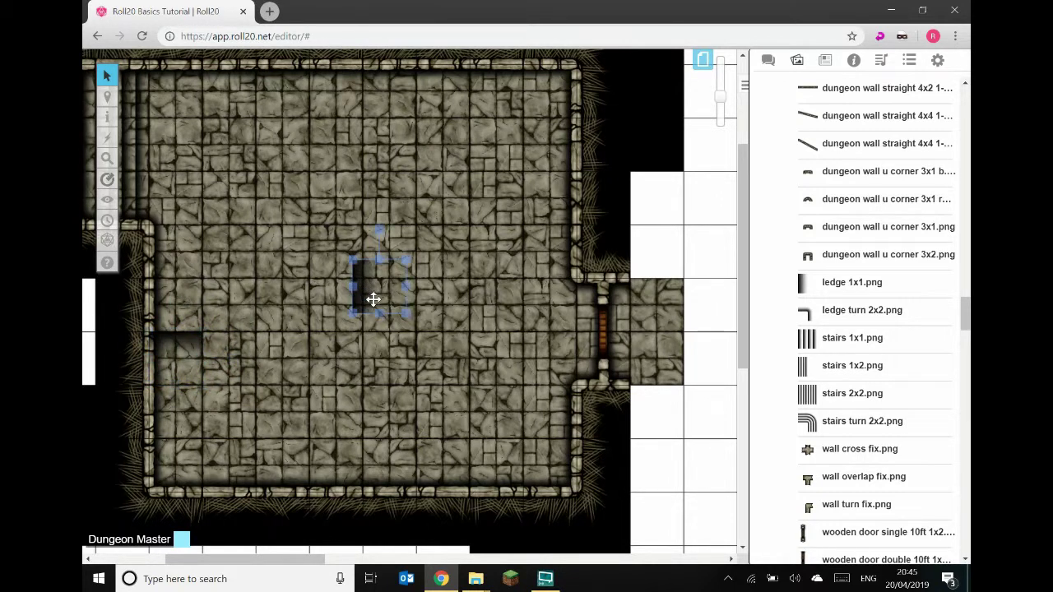
drag(379, 227, 235, 356)
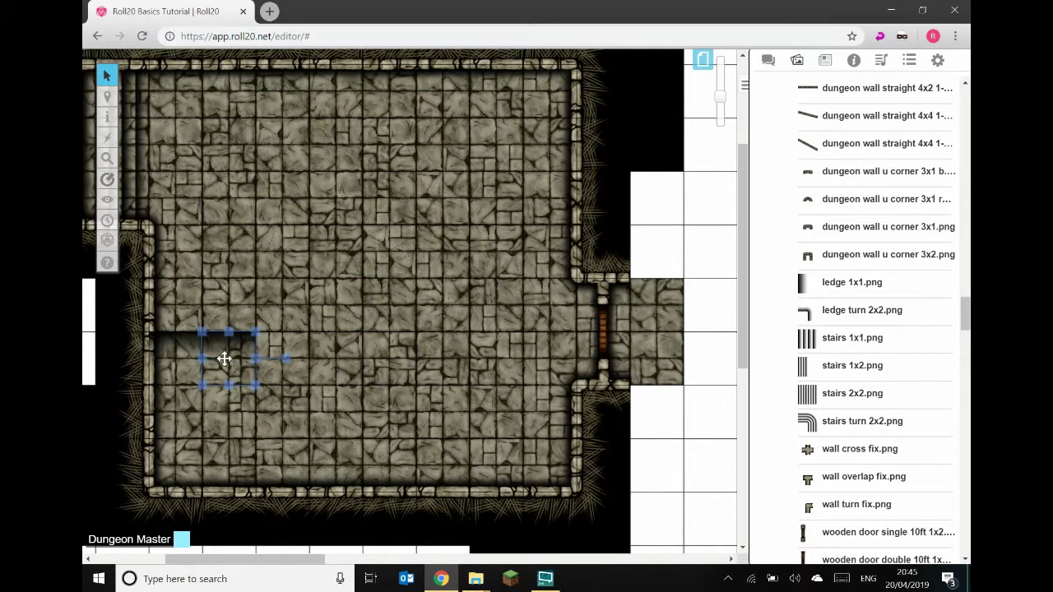
Paste more ledge copies, rotate two of them and stack them up from the room's lower wall as the pit's right edge.
click(289, 372)
key(ctrl+v)
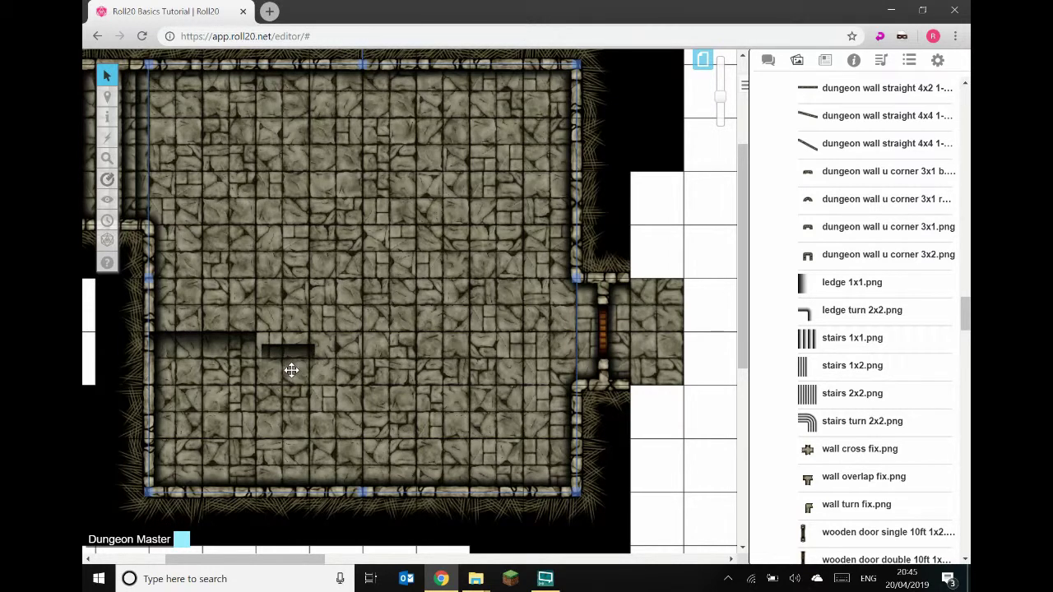
key(ctrl+v)
click(295, 369)
drag(346, 370, 288, 426)
drag(301, 379, 295, 465)
click(295, 357)
drag(347, 373, 282, 414)
drag(301, 377, 293, 413)
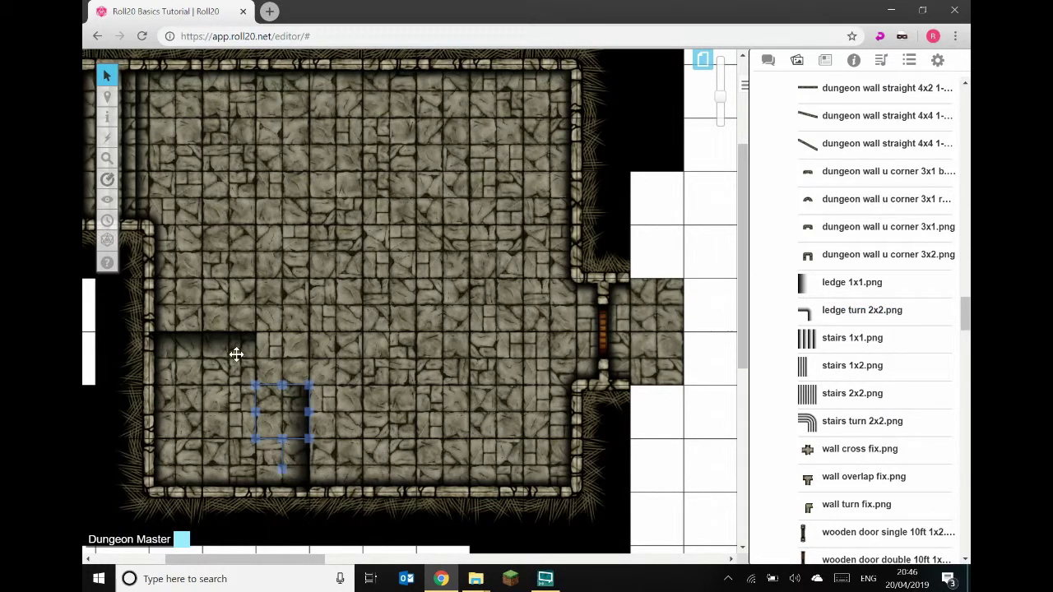
Extend the pit's upper edge with a third ledge piece and rotate another copy into the upper-right corner cell to close the outline.
click(302, 355)
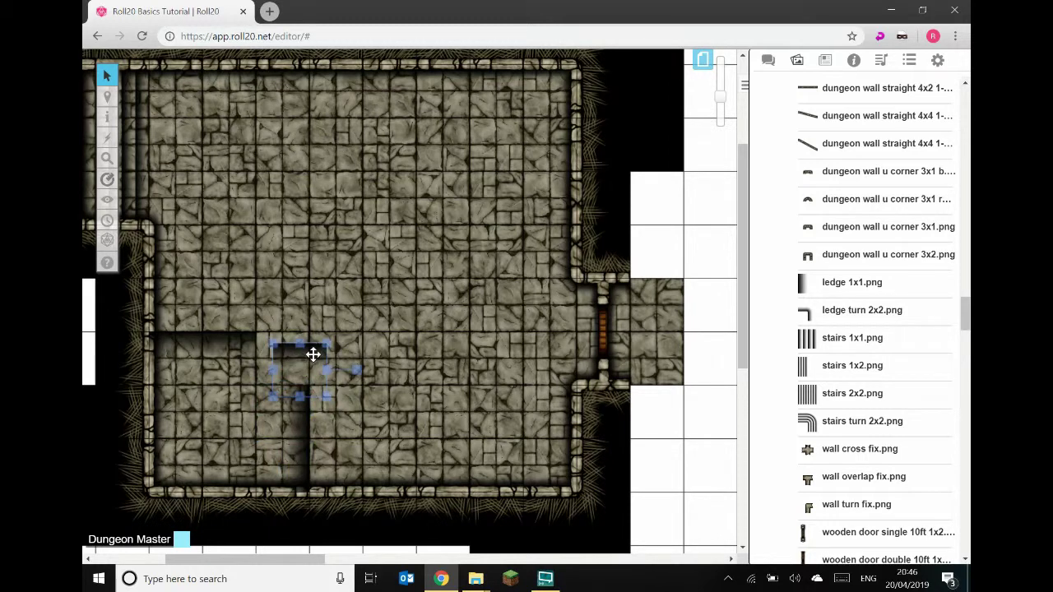
drag(291, 361, 274, 353)
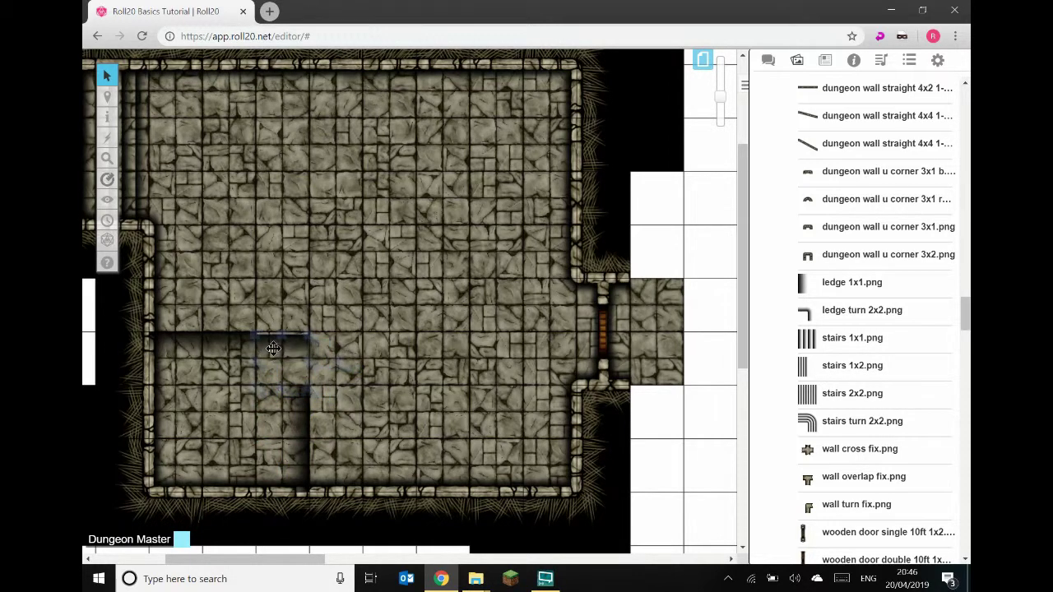
click(378, 330)
key(ctrl+v)
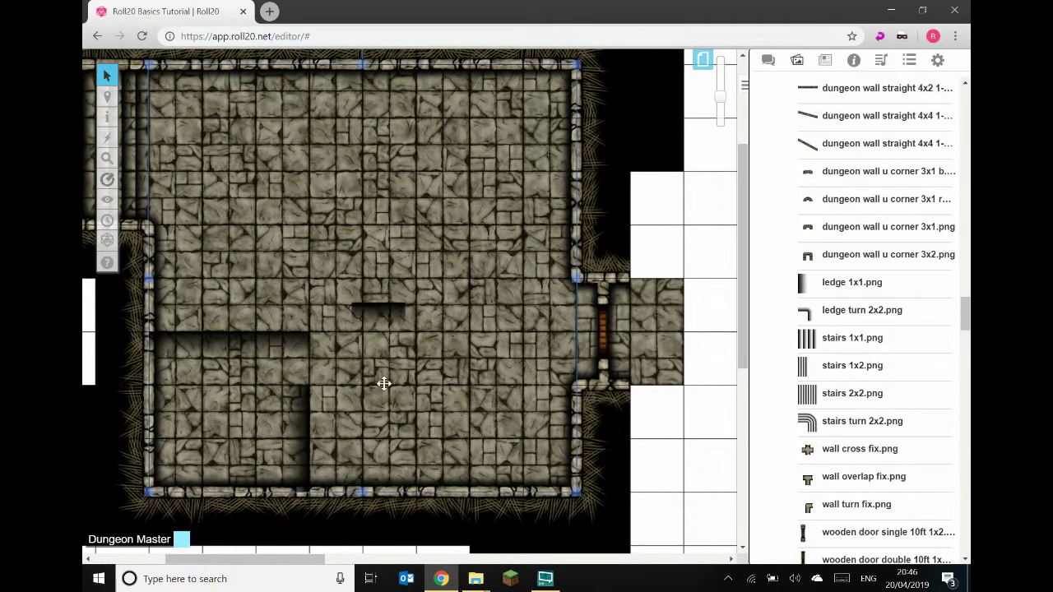
click(384, 324)
drag(379, 296, 376, 364)
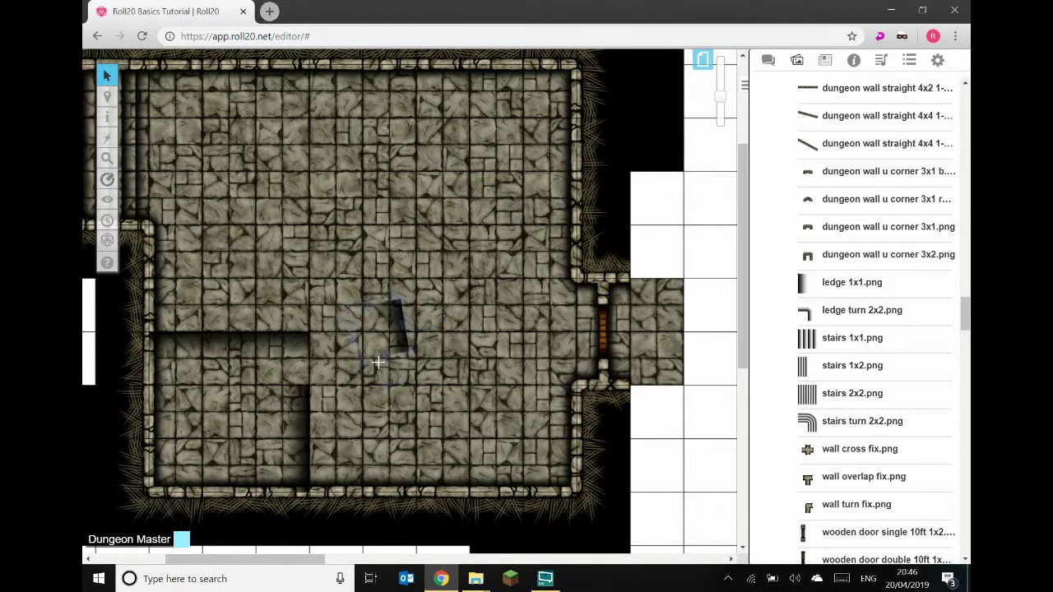
mouse_move(831, 319)
drag(376, 360, 282, 381)
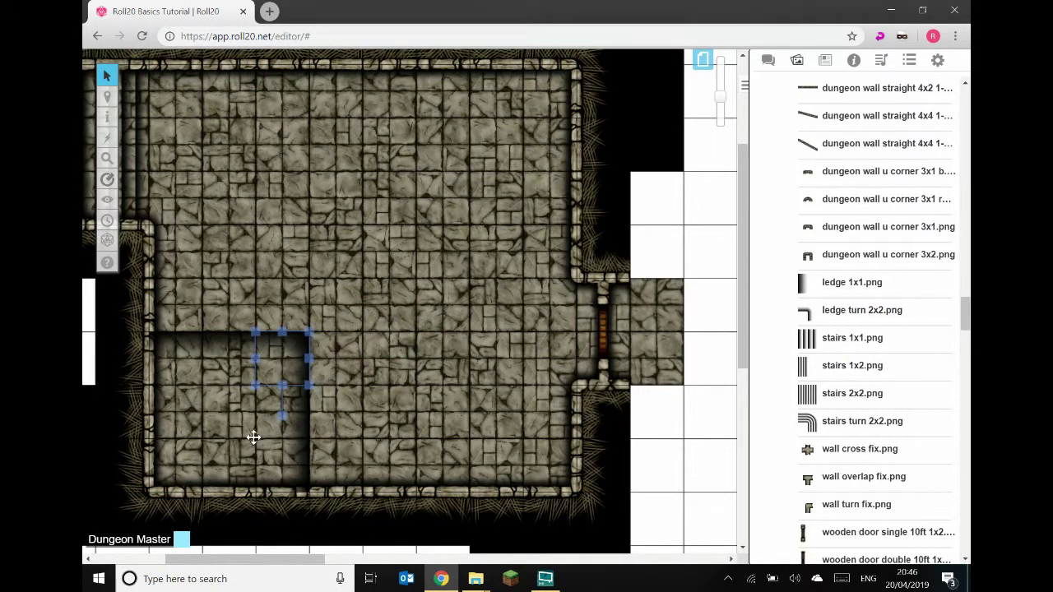
Bring the left and lower wall pieces bordering the pit to the front, above the ledge shadows.
click(400, 281)
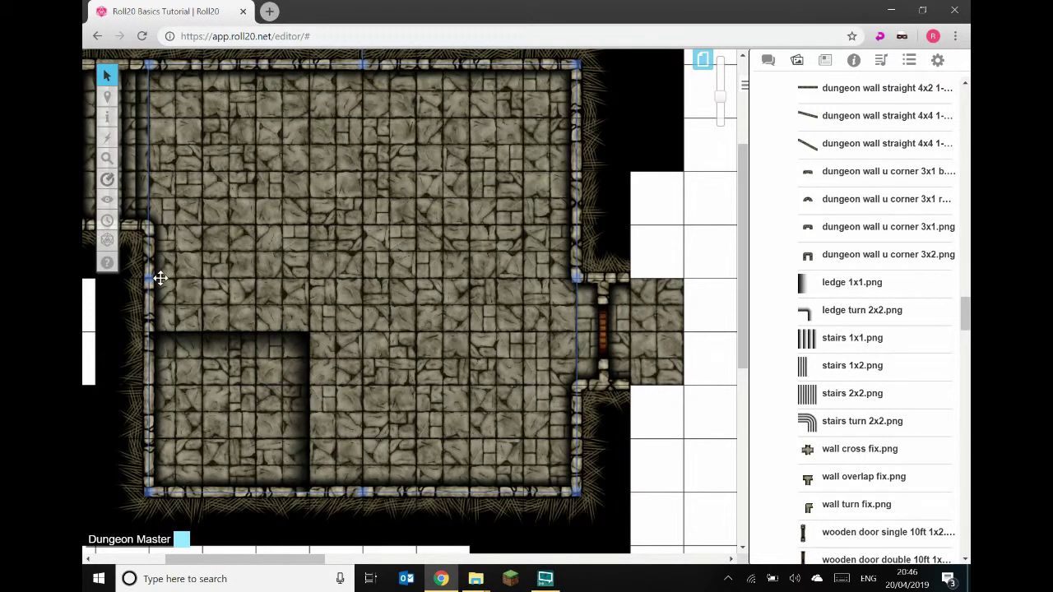
click(135, 343)
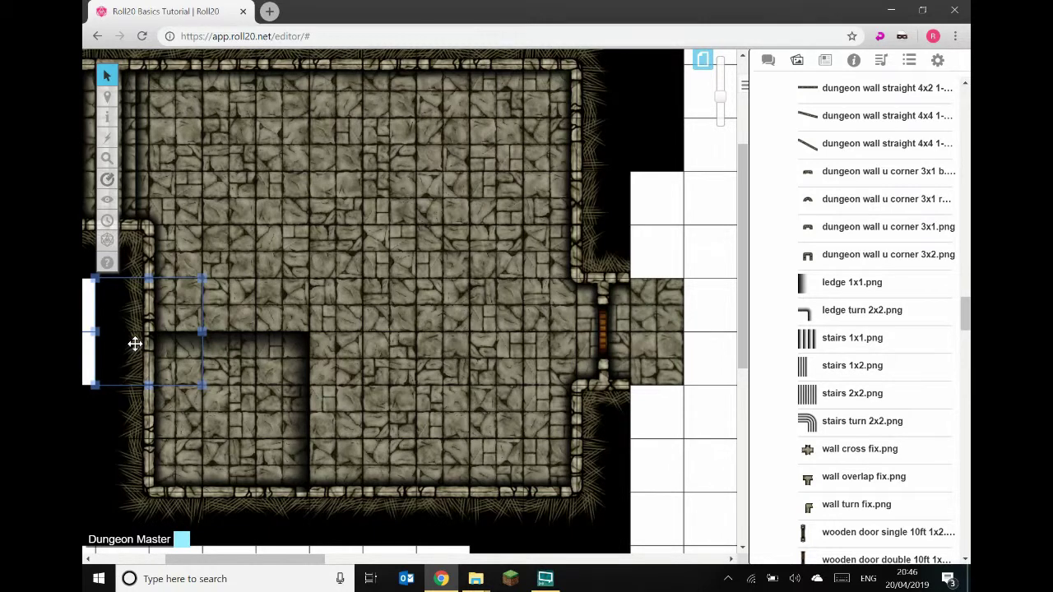
right_click(135, 344)
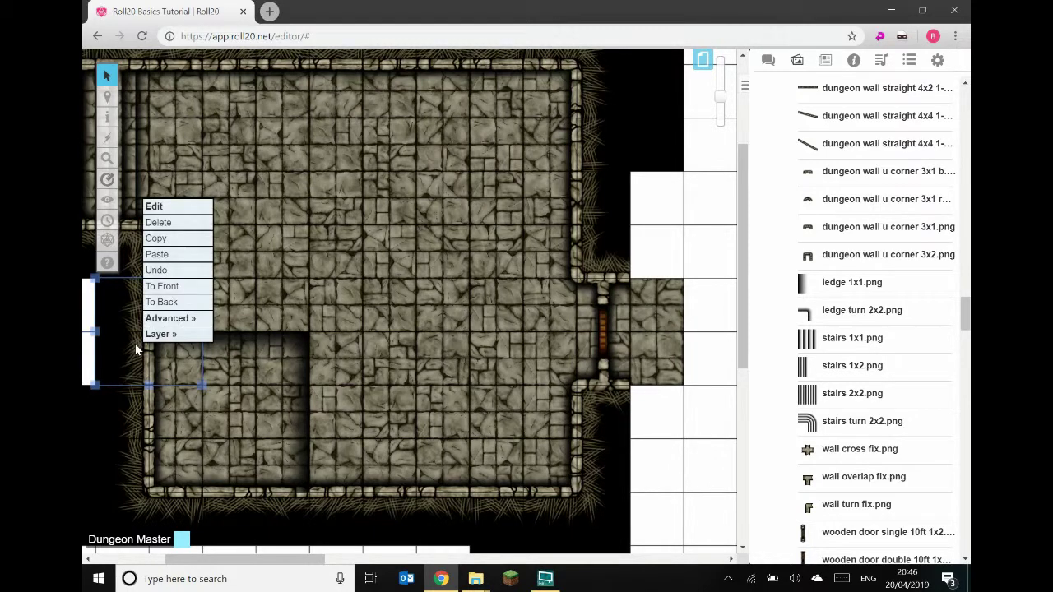
click(169, 292)
click(297, 511)
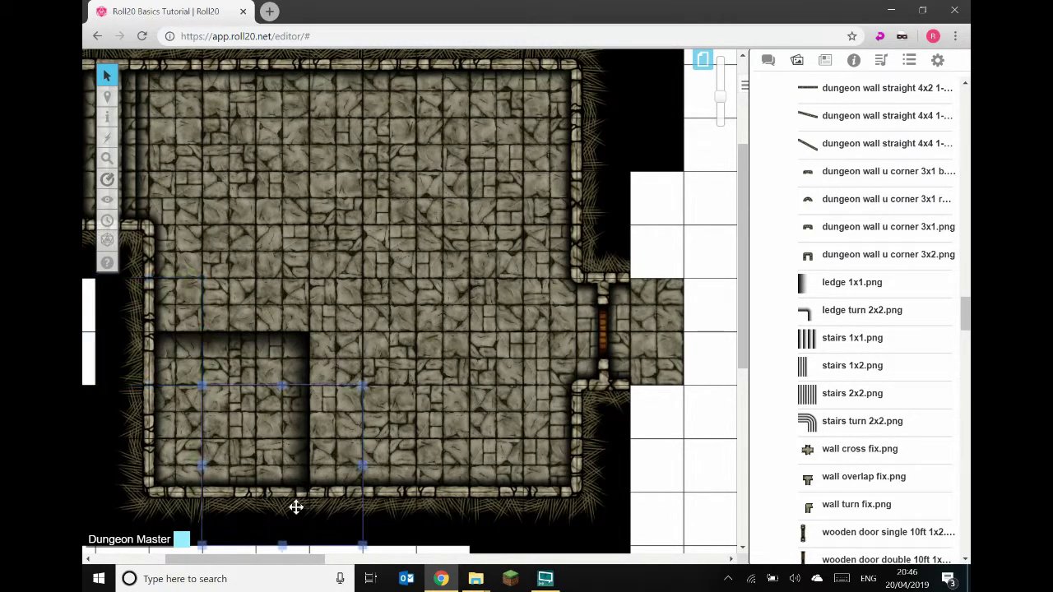
right_click(296, 508)
click(335, 448)
click(119, 456)
click(252, 367)
click(225, 436)
click(191, 425)
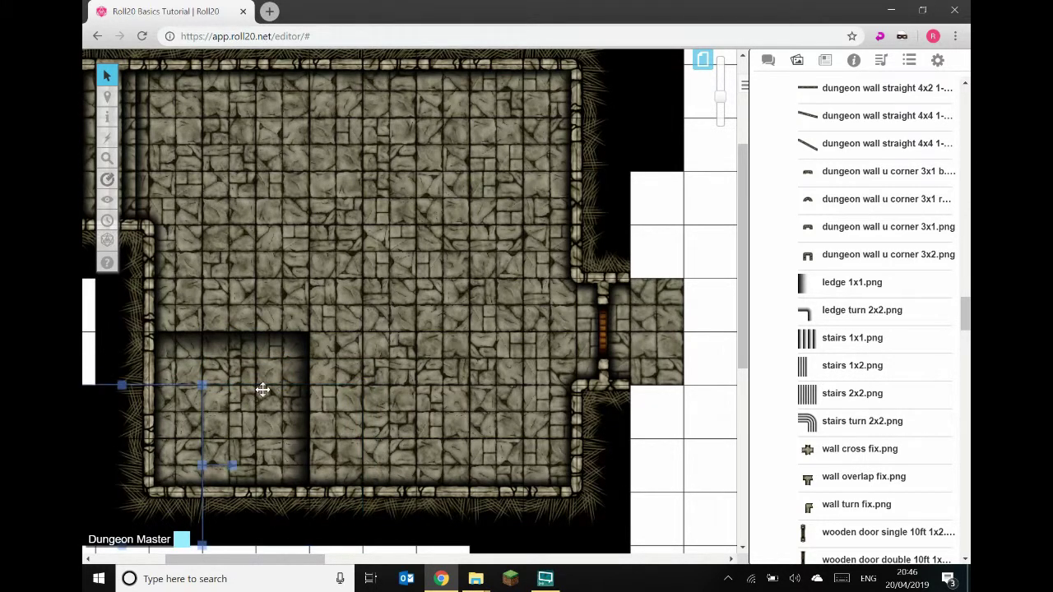
click(263, 387)
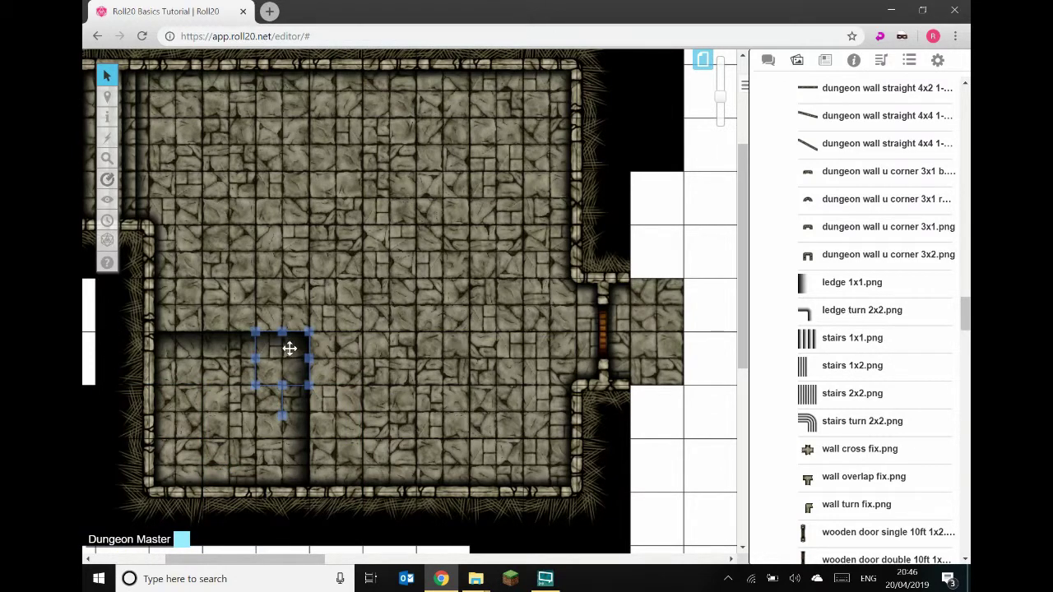
Make GM Info Overlay the active layer for annotating the pit.
drag(741, 273, 741, 280)
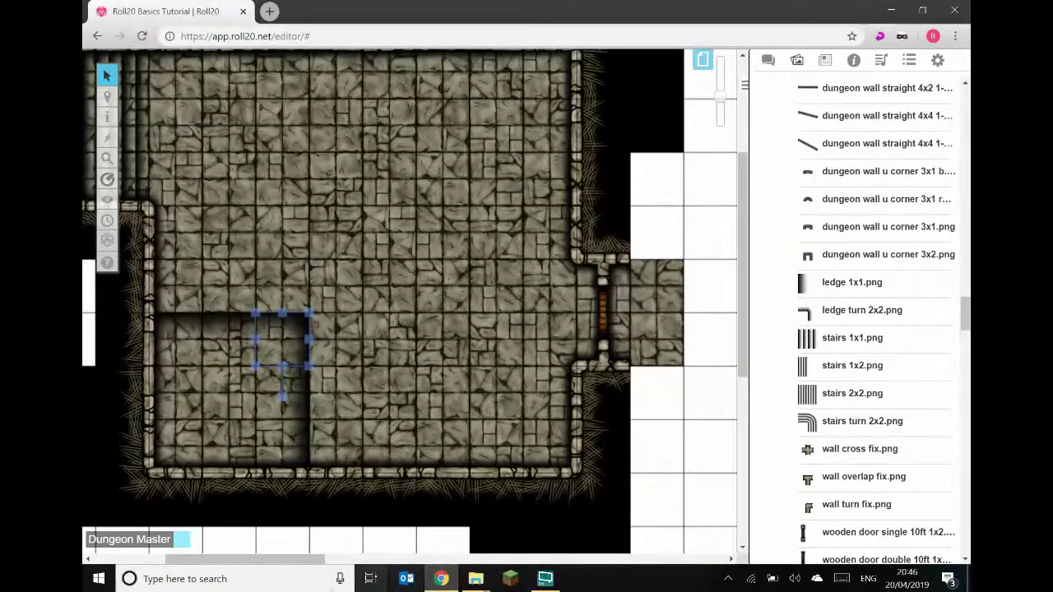
drag(282, 563, 247, 566)
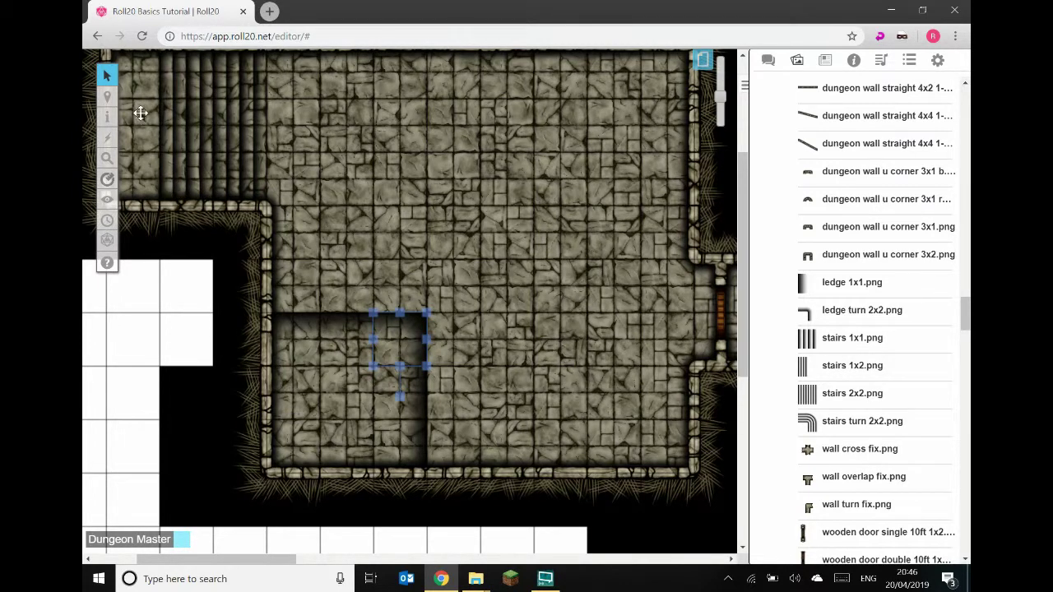
mouse_move(107, 99)
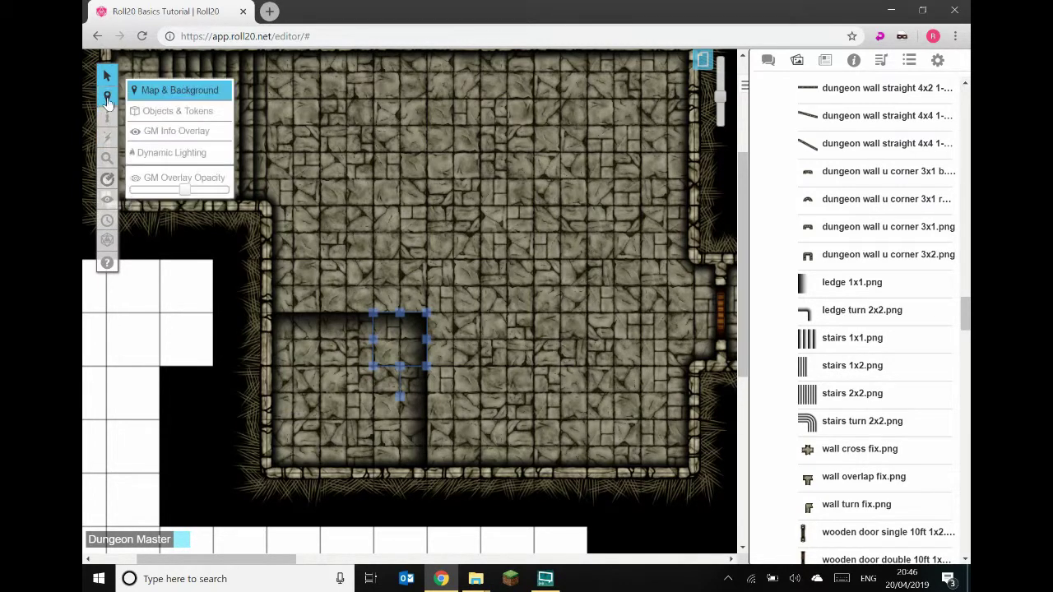
click(157, 130)
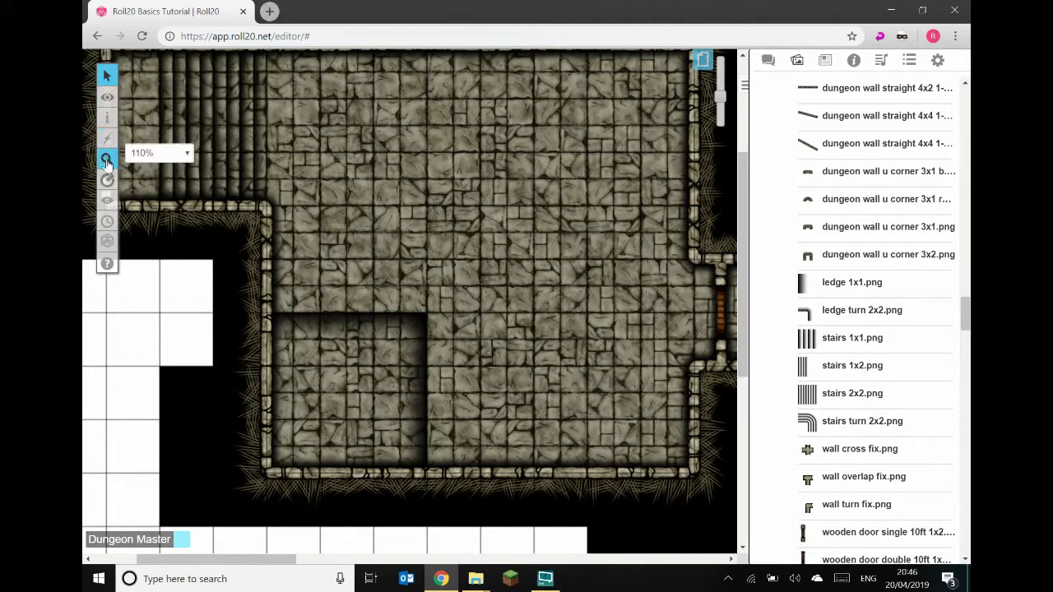
Add the text note "Two wolves fighting in pit" just above the pit and return to the Select/Move tool.
mouse_move(110, 118)
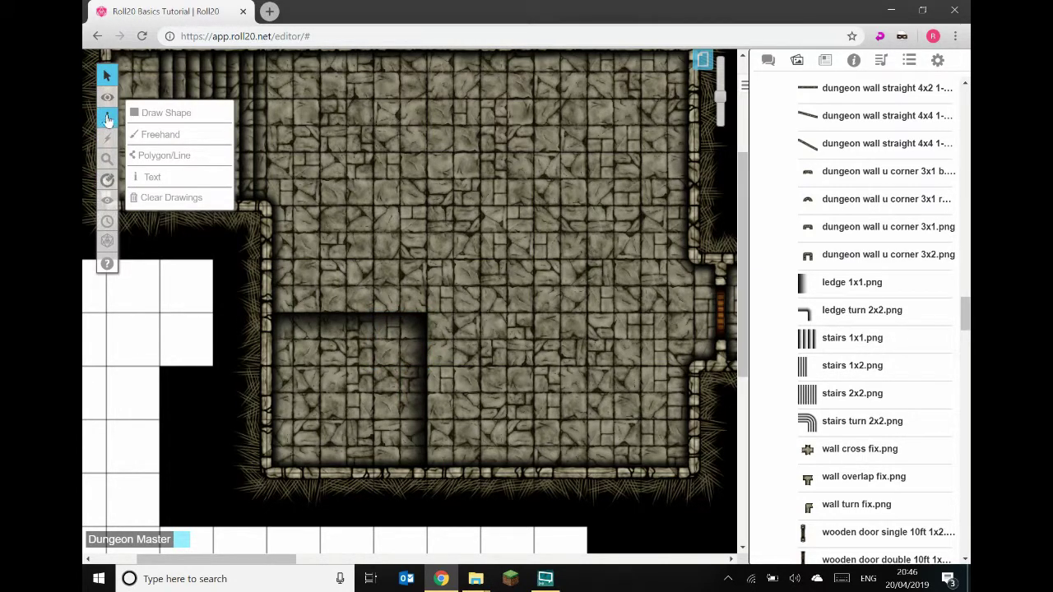
click(152, 177)
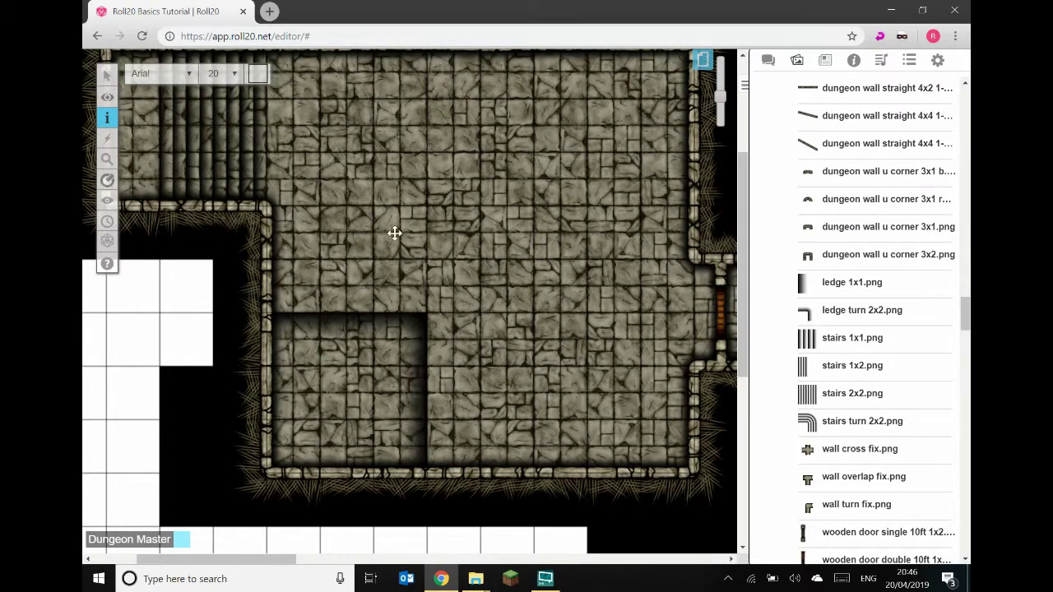
click(386, 277)
text(Two wolfs)
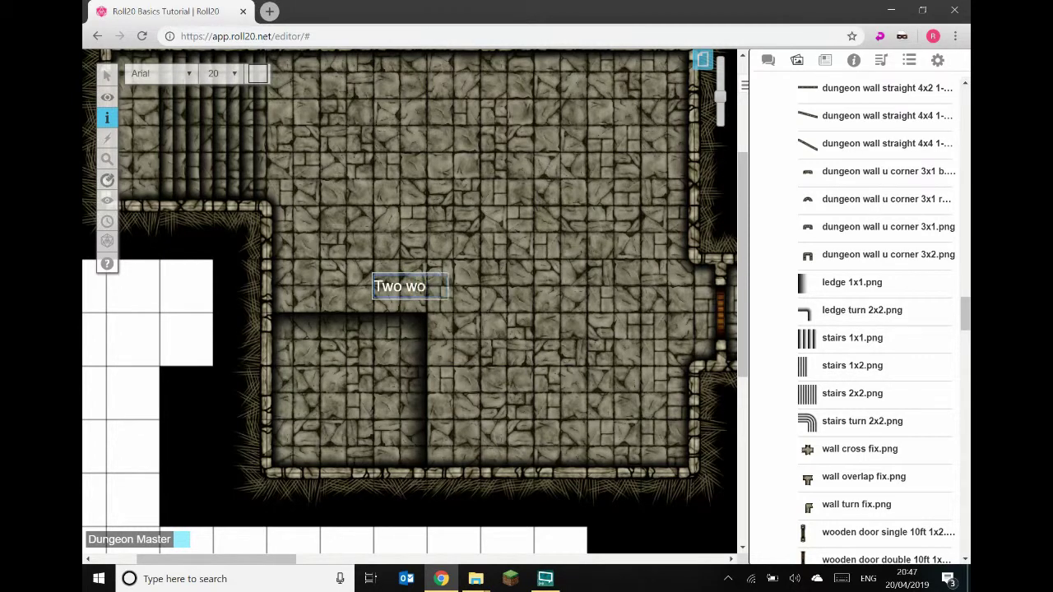
key(BackSpace)
key(BackSpace)
text(ves fighting)
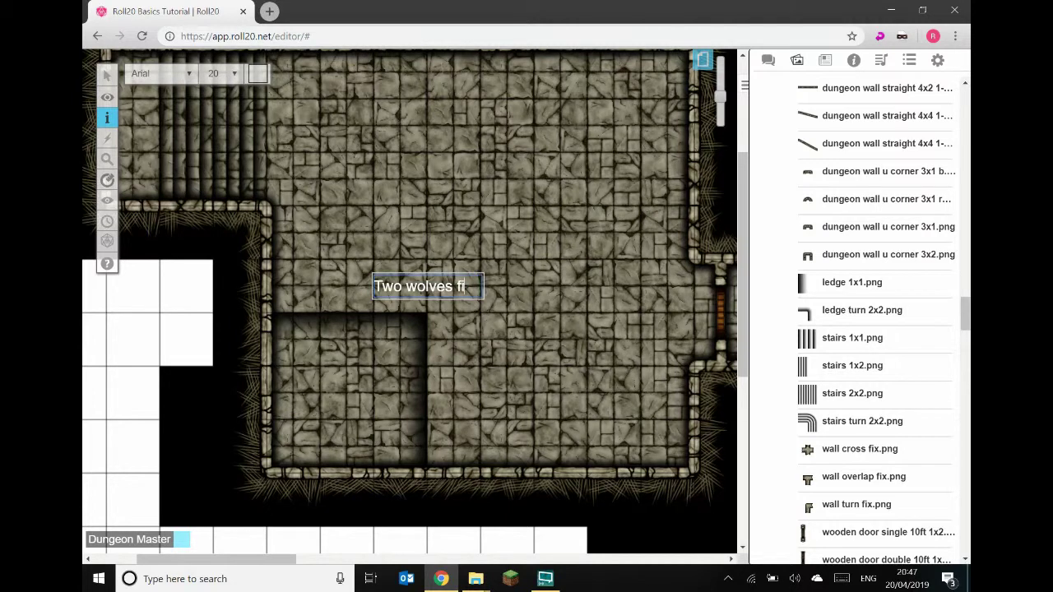
text(in pit)
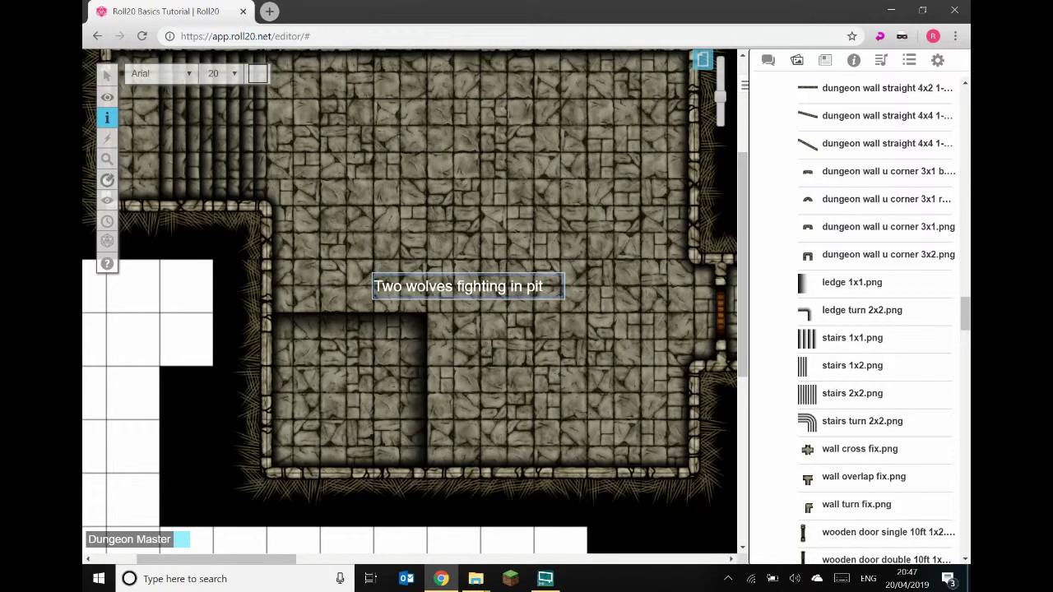
key(ctrl+a)
key(BackSpace)
mouse_move(106, 74)
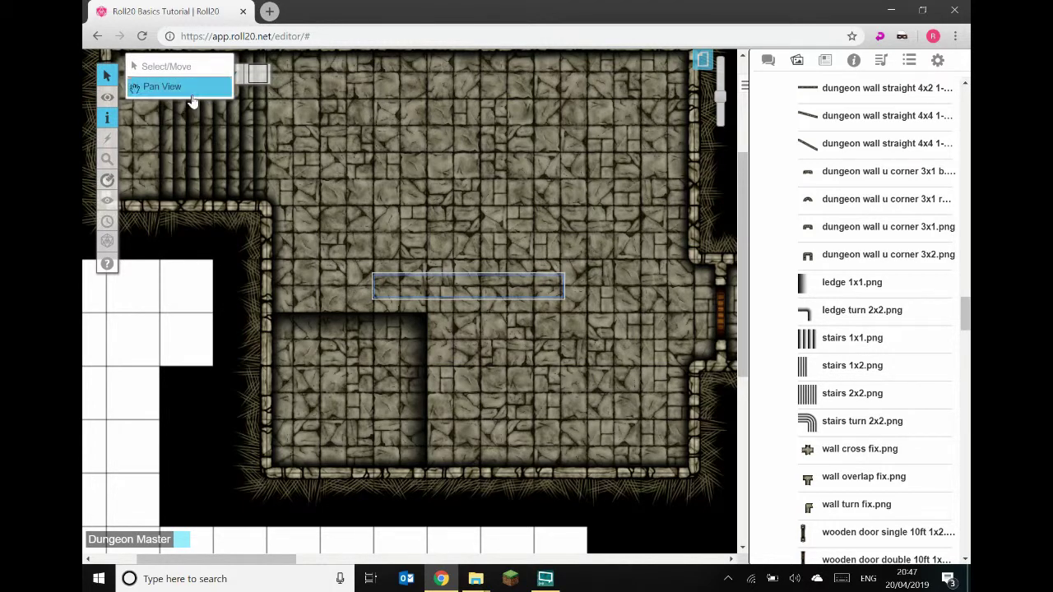
click(148, 67)
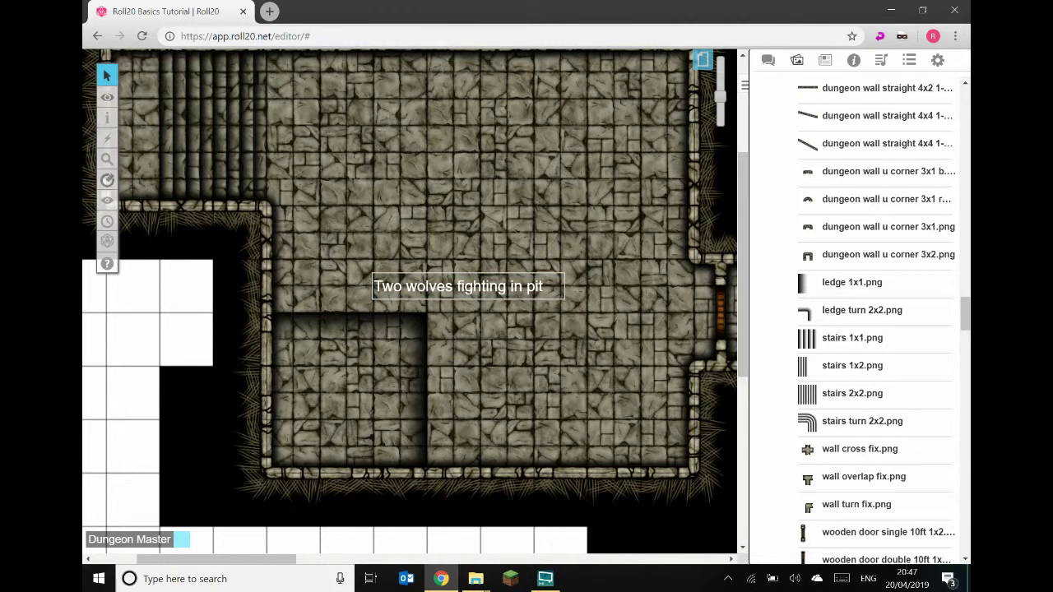
Move the "Two wolves fighting in pit" note off the room's floor to the empty area left of the pit.
mouse_move(107, 74)
click(181, 68)
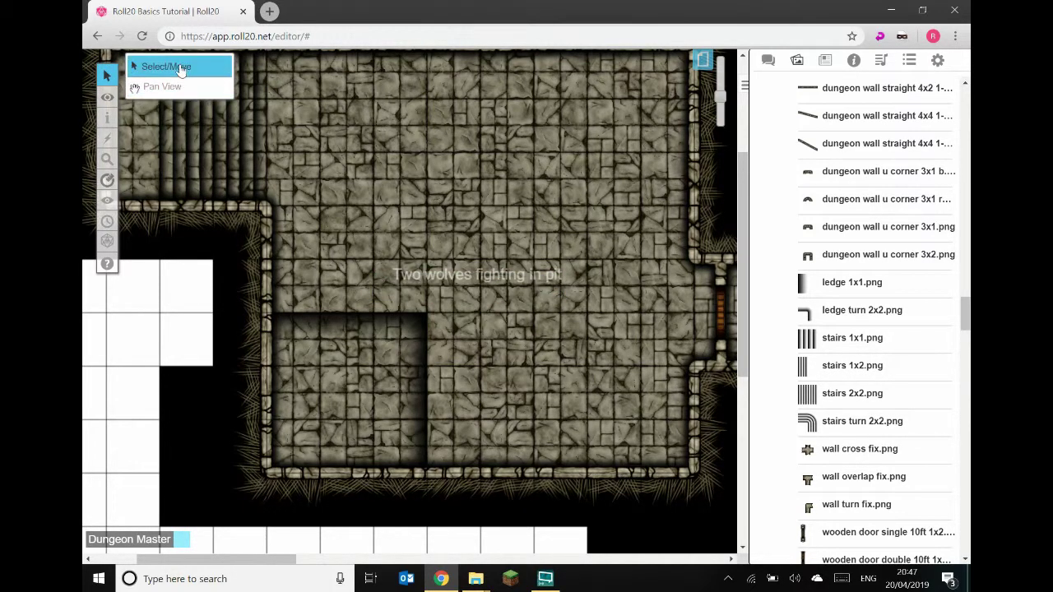
drag(514, 277, 183, 341)
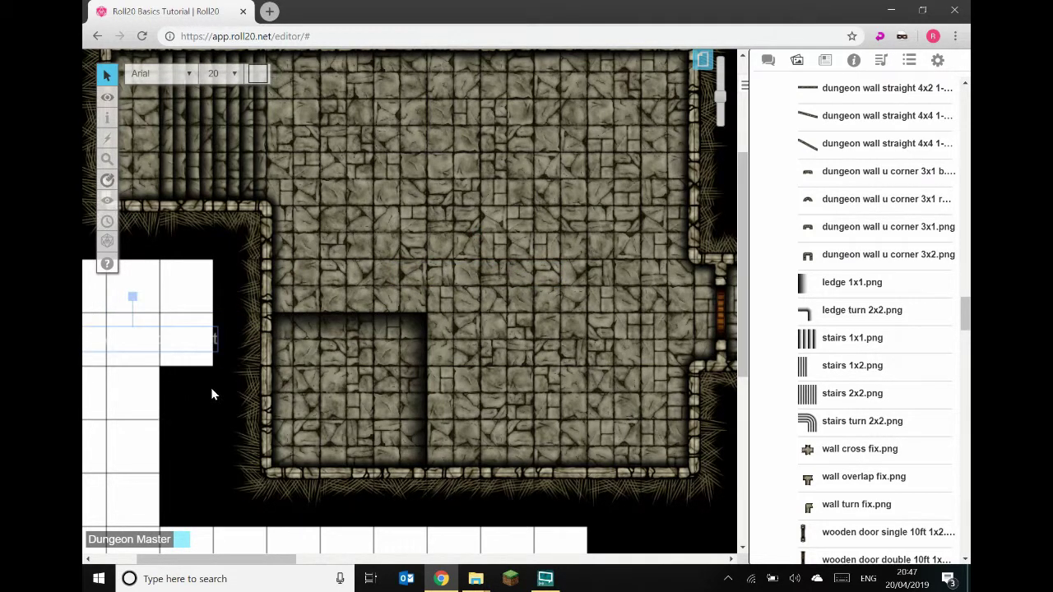
click(222, 411)
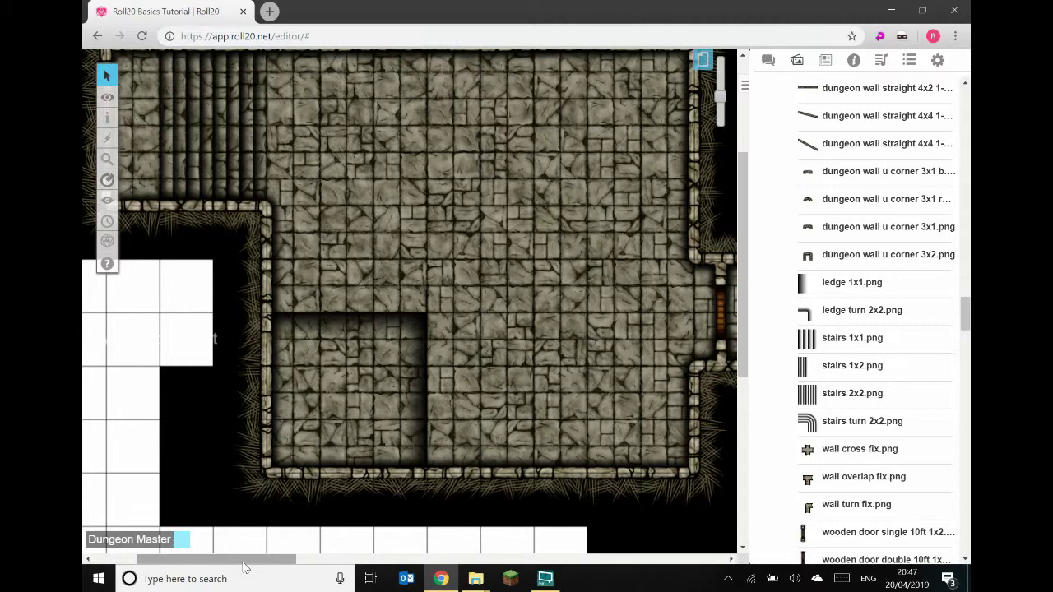
drag(244, 566, 352, 566)
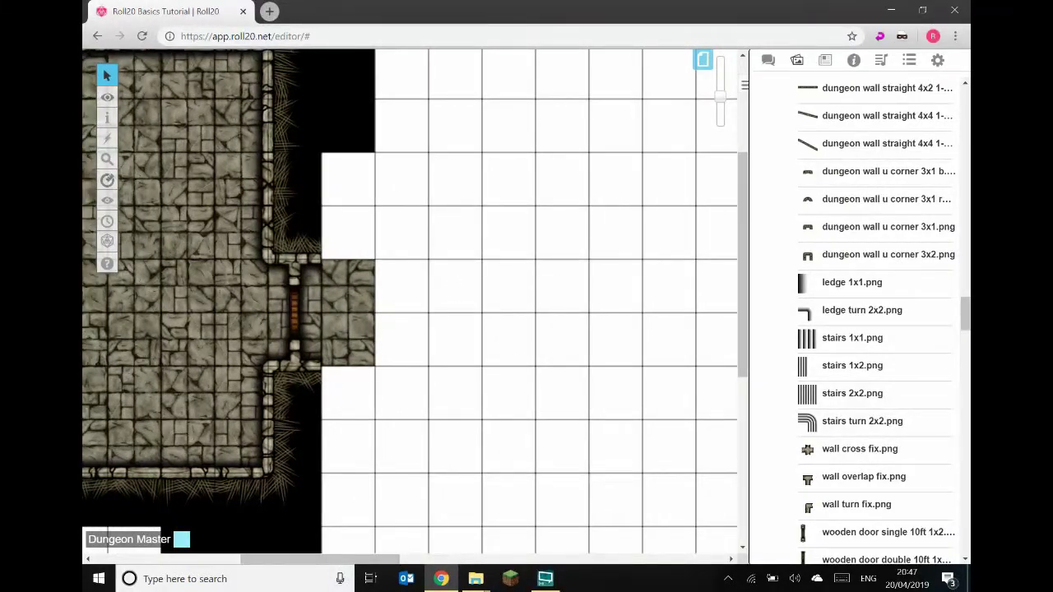
scroll(817, 224, up, 5)
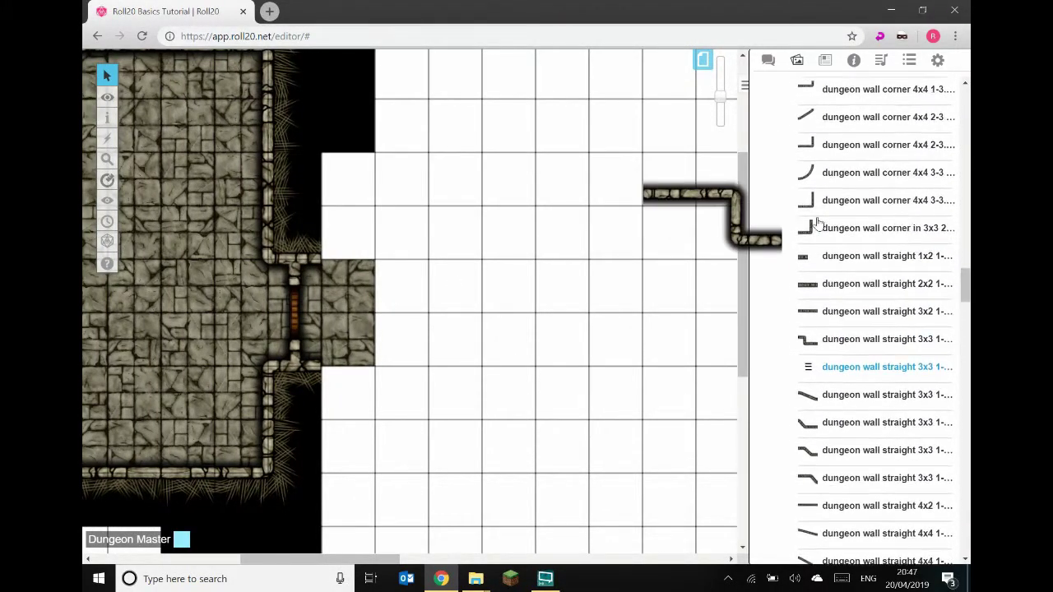
scroll(817, 224, up, 10)
scroll(817, 224, up, 10)
mouse_move(824, 286)
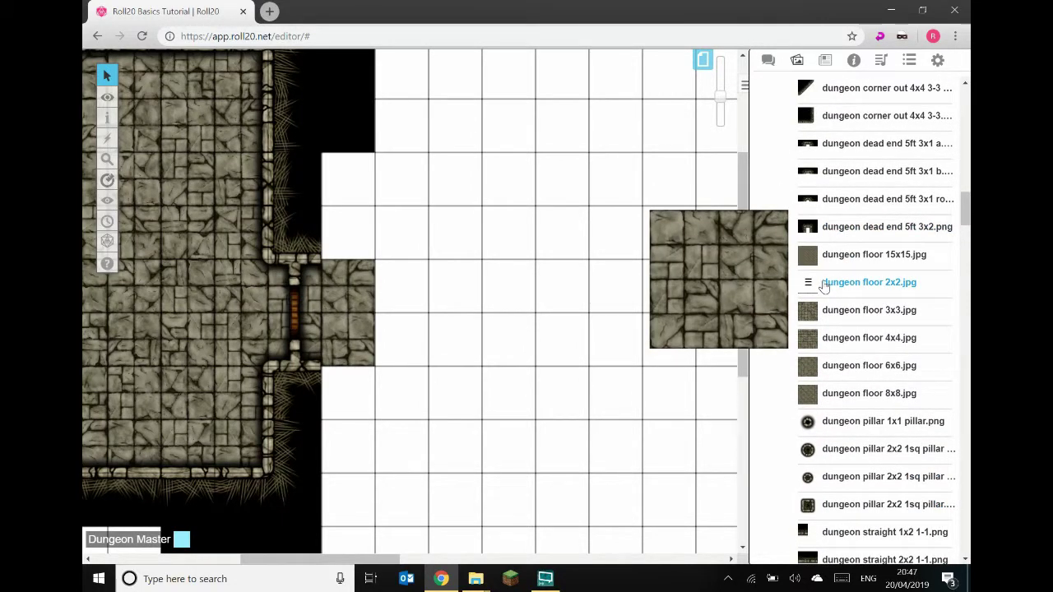
drag(835, 288, 509, 232)
click(512, 231)
key(Delete)
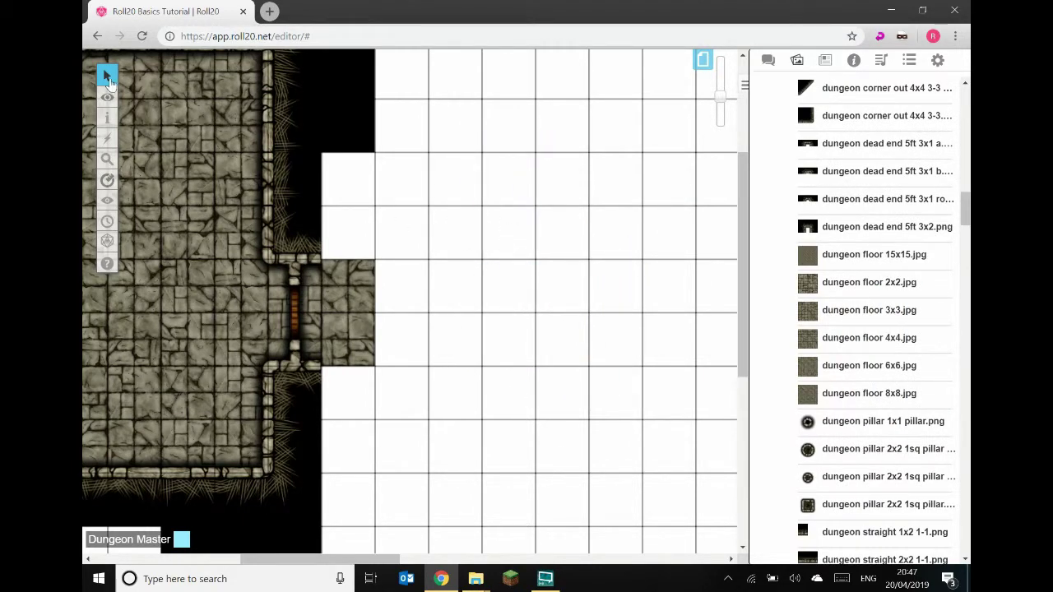
Make Map & Background the active layer and fit a dungeon floor 2x2 tile to two by two cells at the right door's passage.
mouse_move(107, 97)
click(140, 86)
drag(810, 280, 554, 266)
drag(538, 224, 435, 332)
drag(536, 421, 482, 362)
click(557, 359)
click(450, 311)
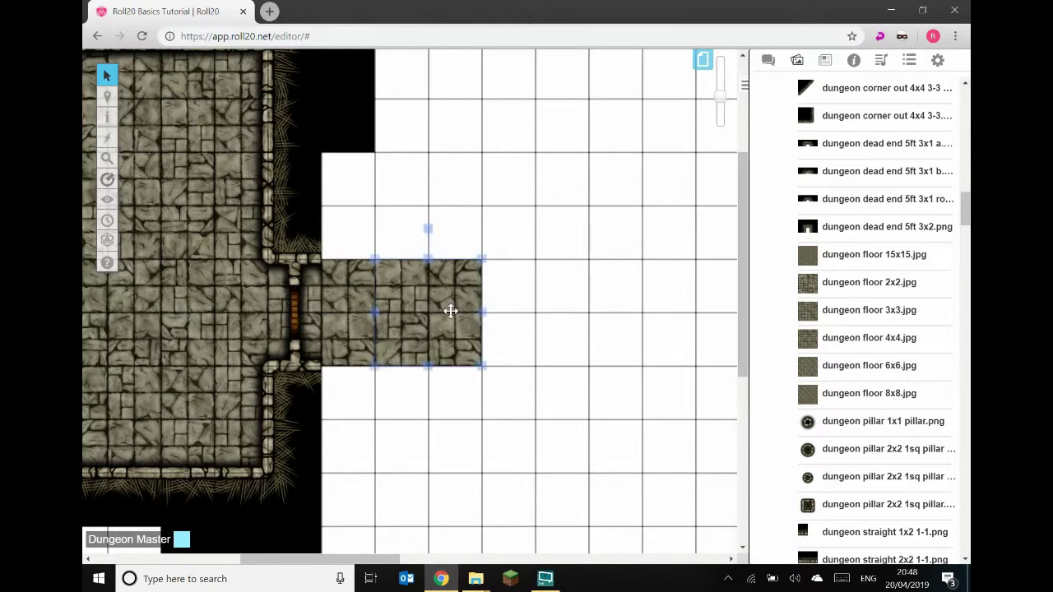
Lengthen the corridor floor with a copy of the new floor tile, aligned directly to its right.
key(ctrl+c)
key(ctrl+v)
drag(568, 324, 531, 327)
click(602, 421)
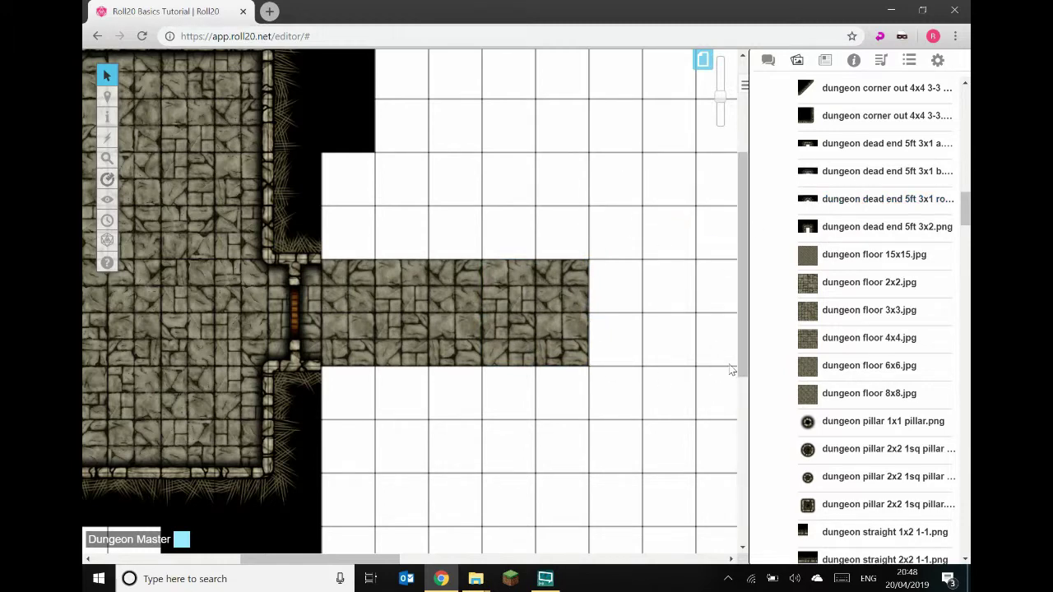
Line the corridor's lower edge with three copies of the room's bottom wall piece, placed end to end from the door.
mouse_move(827, 350)
drag(827, 349, 285, 161)
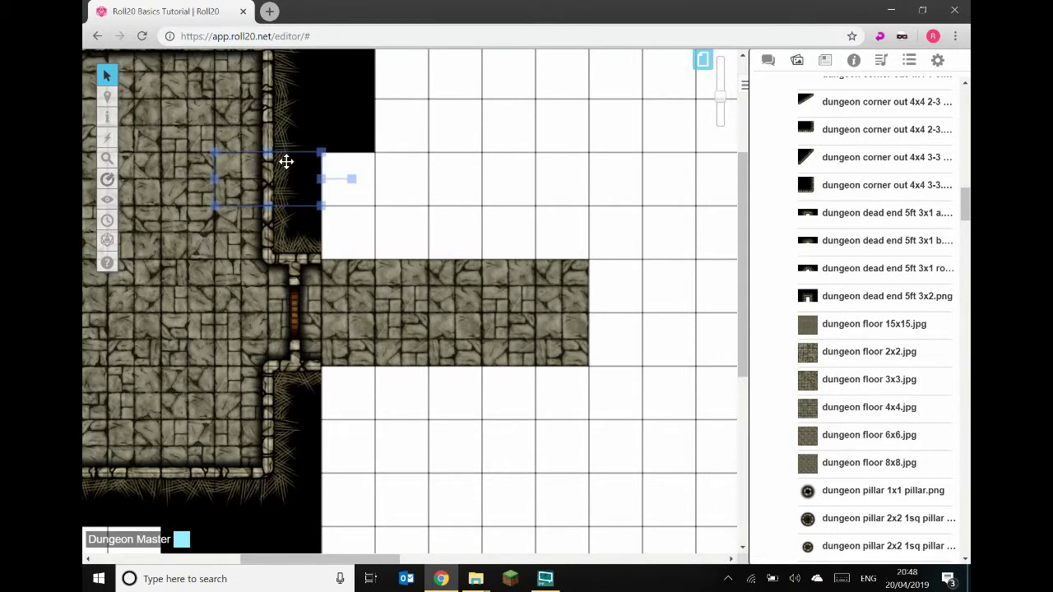
scroll(148, 393, down, 1)
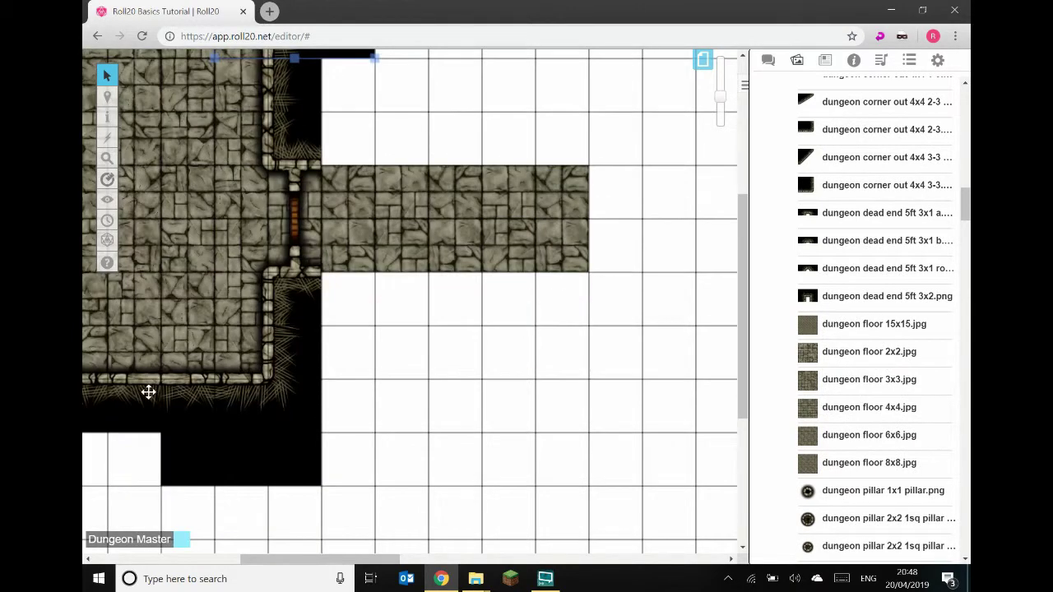
drag(126, 398, 402, 320)
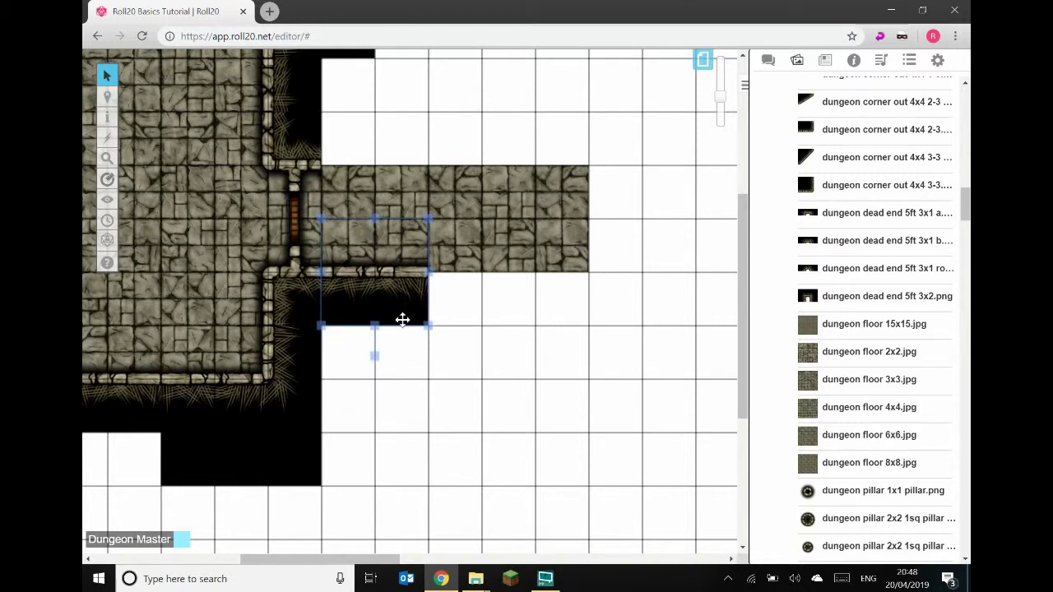
key(ctrl+v)
drag(480, 339, 483, 293)
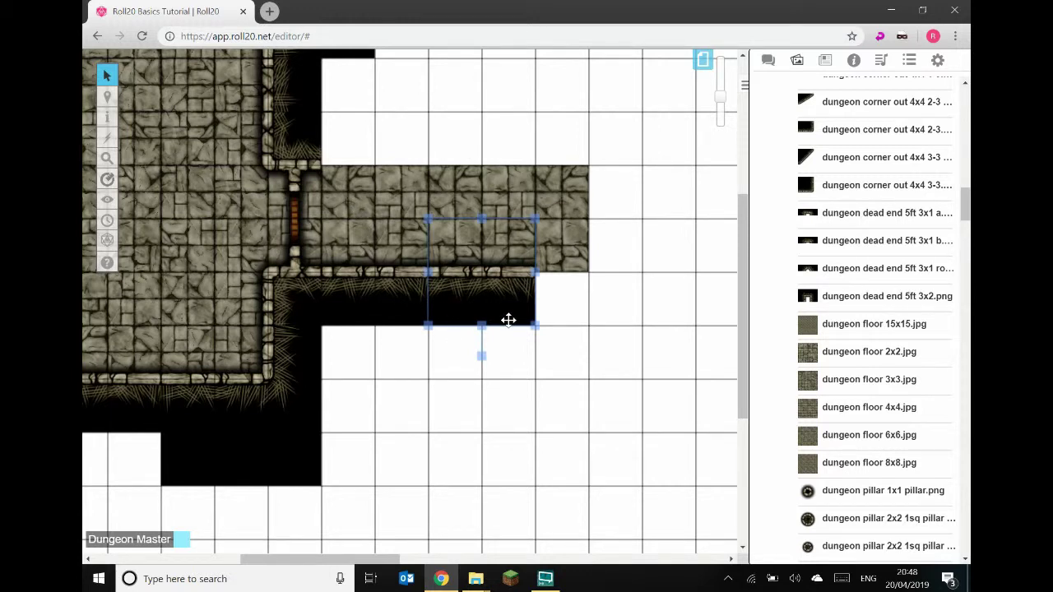
drag(508, 321, 626, 256)
scroll(555, 308, up, 1)
click(692, 428)
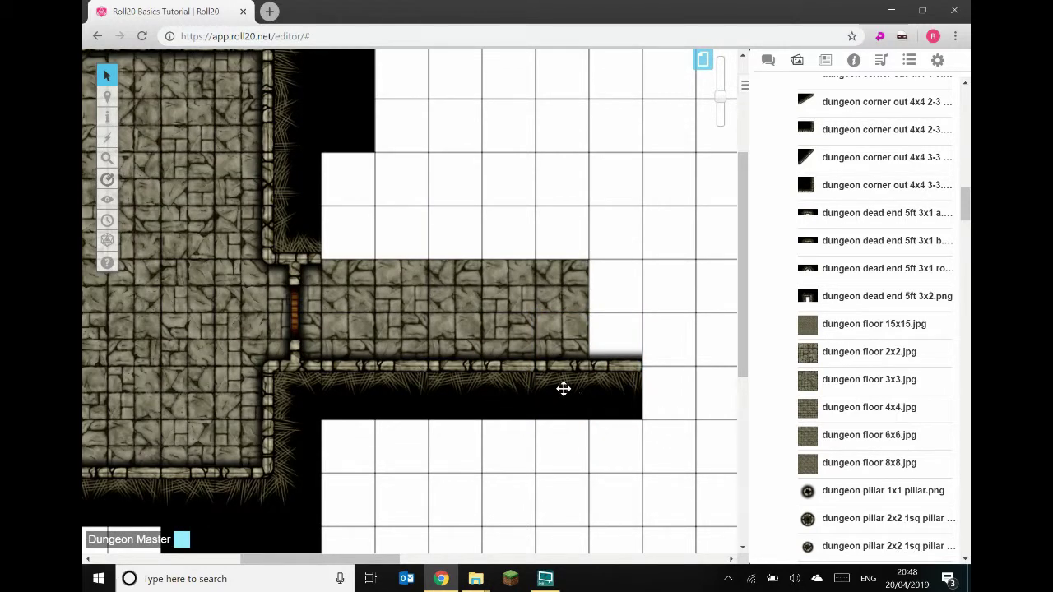
Copy a lower corridor wall piece, turn the copies upside down and place two along the corridor's upper edge from the door.
click(564, 386)
key(ctrl+c)
click(458, 205)
key(ctrl+v)
drag(454, 284, 526, 165)
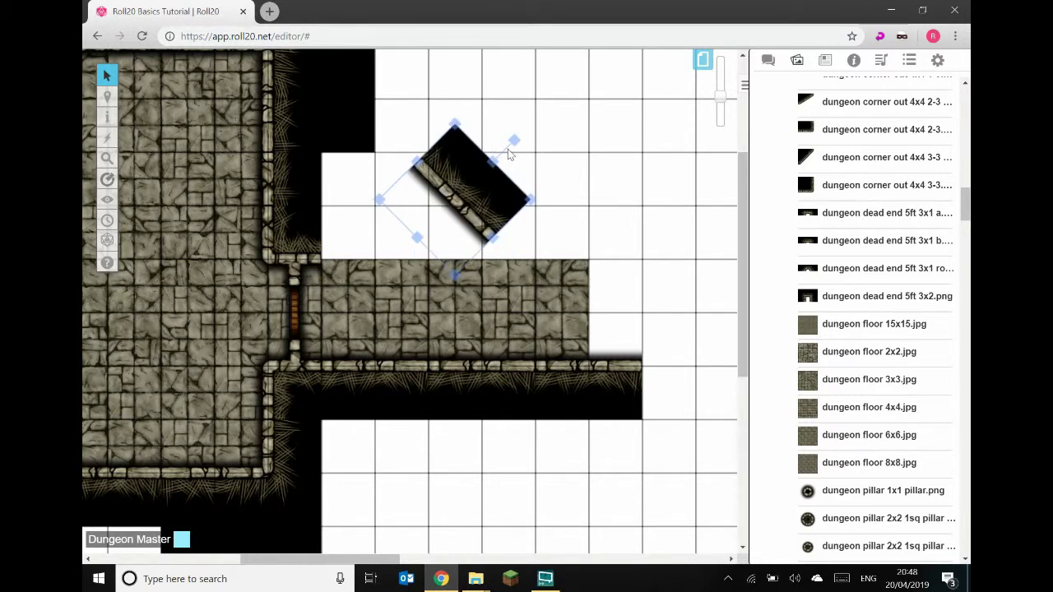
drag(514, 140, 453, 123)
drag(447, 173, 500, 206)
drag(483, 289, 507, 255)
drag(432, 107, 481, 122)
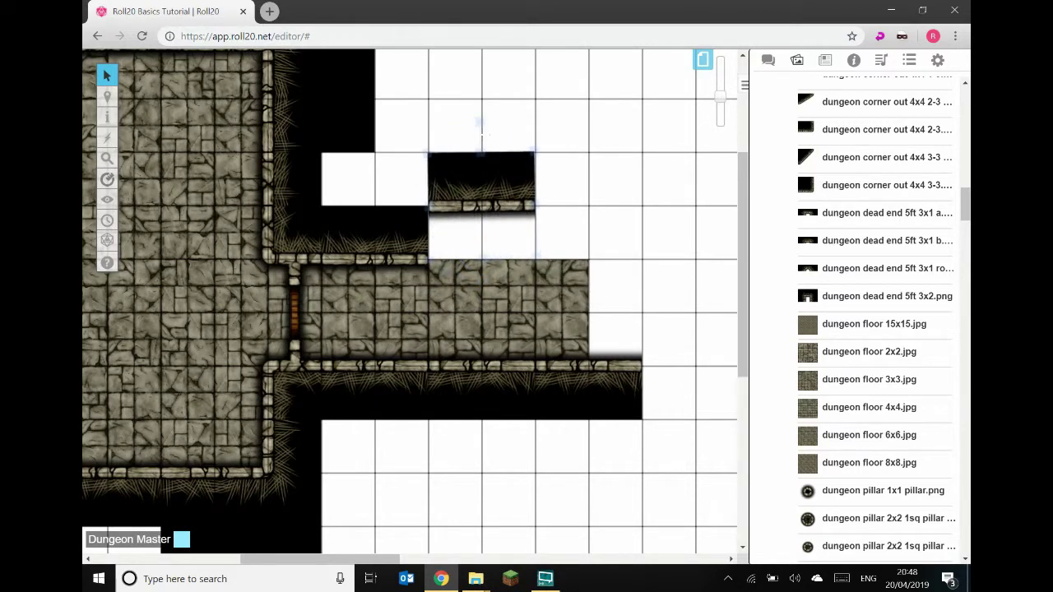
drag(472, 212, 485, 246)
click(599, 250)
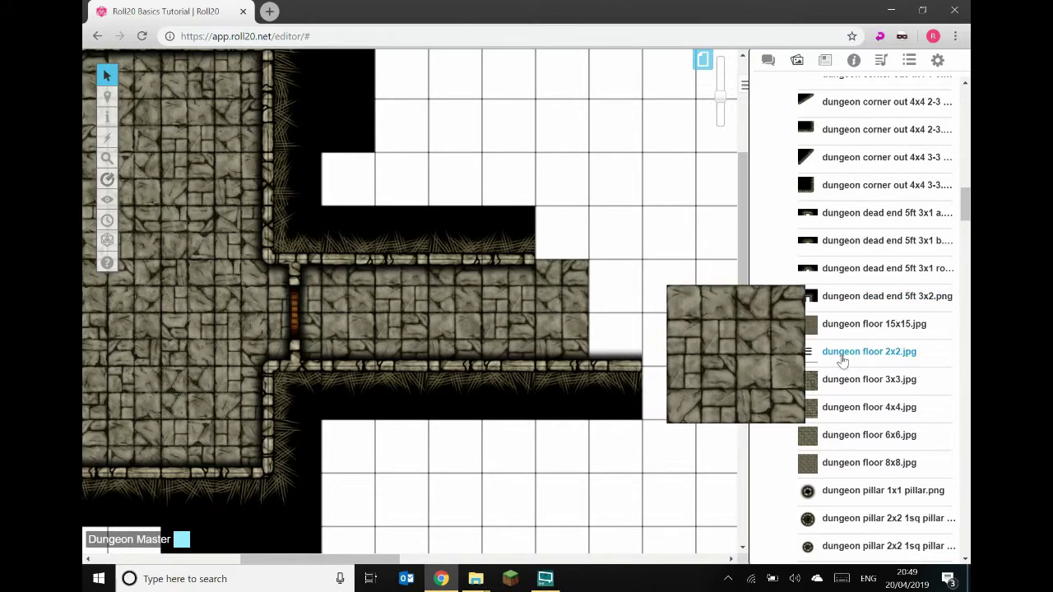
Add another dungeon floor 2x2 tile at the corridor's right end and send it to the back, beneath the wall pieces.
drag(855, 364, 580, 275)
click(640, 156)
key(ctrl+v)
drag(624, 149, 577, 316)
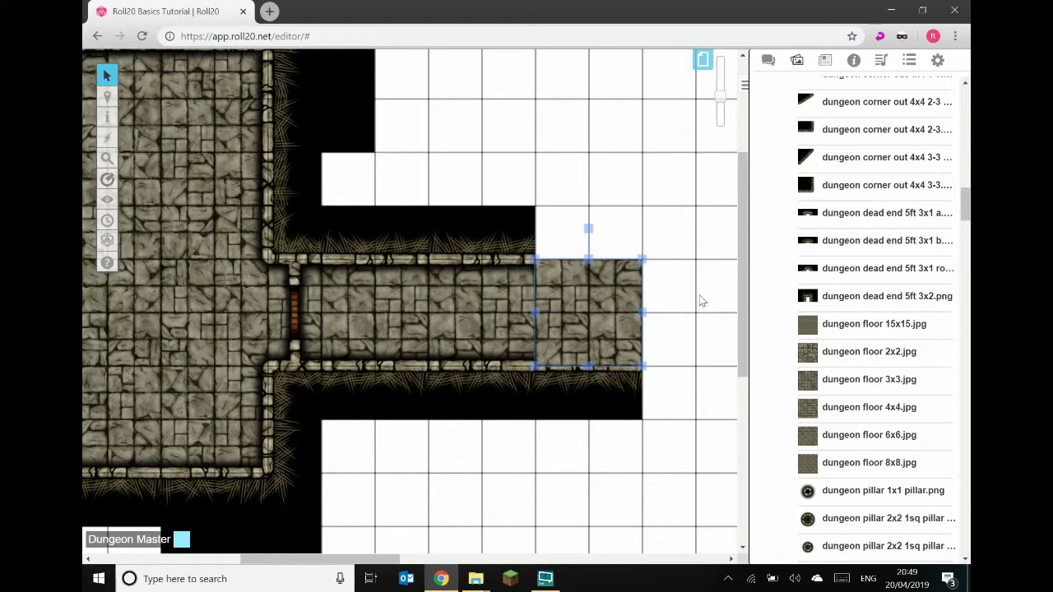
right_click(578, 286)
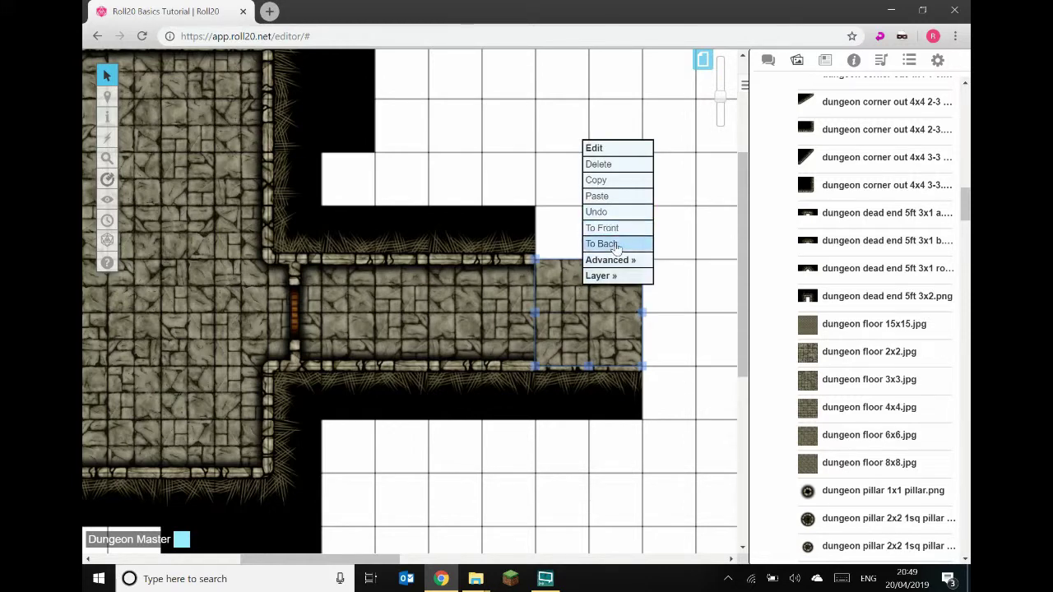
click(621, 246)
click(691, 297)
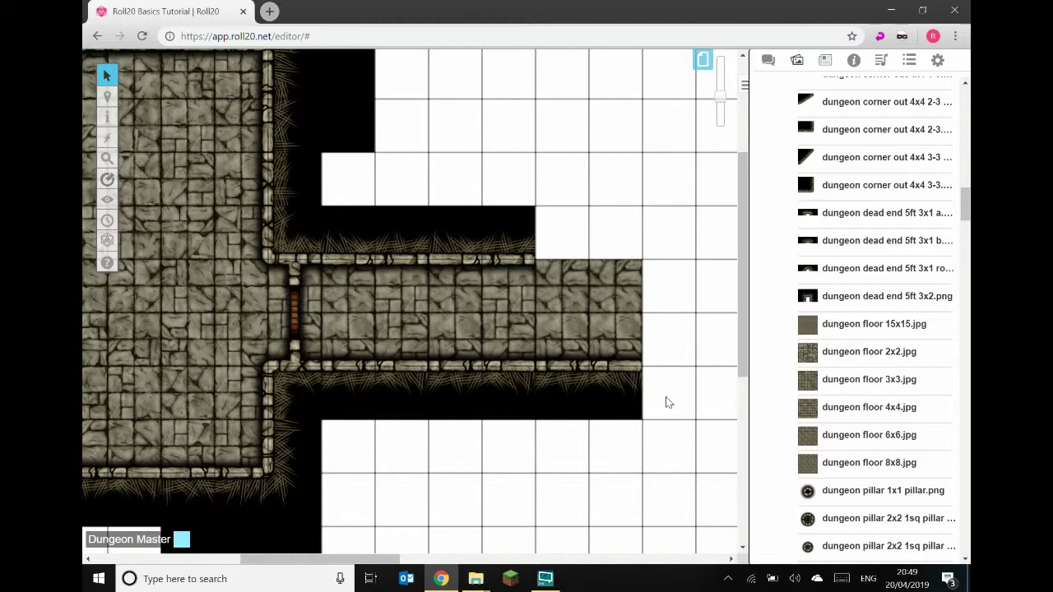
Move the corridor's end floor tile up and to the left, just above the right end of the upper wall.
drag(377, 559, 400, 560)
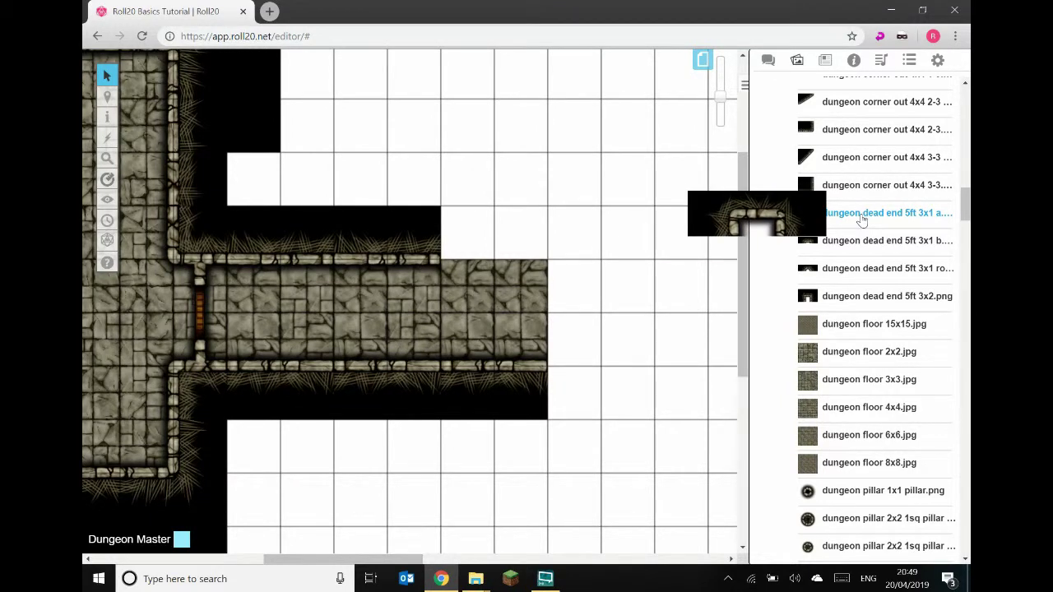
click(494, 306)
drag(533, 295, 680, 288)
drag(668, 348, 463, 228)
click(699, 296)
Place the dungeon dead end 5ft 3x2 piece above the corridor's right end and shift the loose floor tile right beneath its opening.
mouse_move(864, 301)
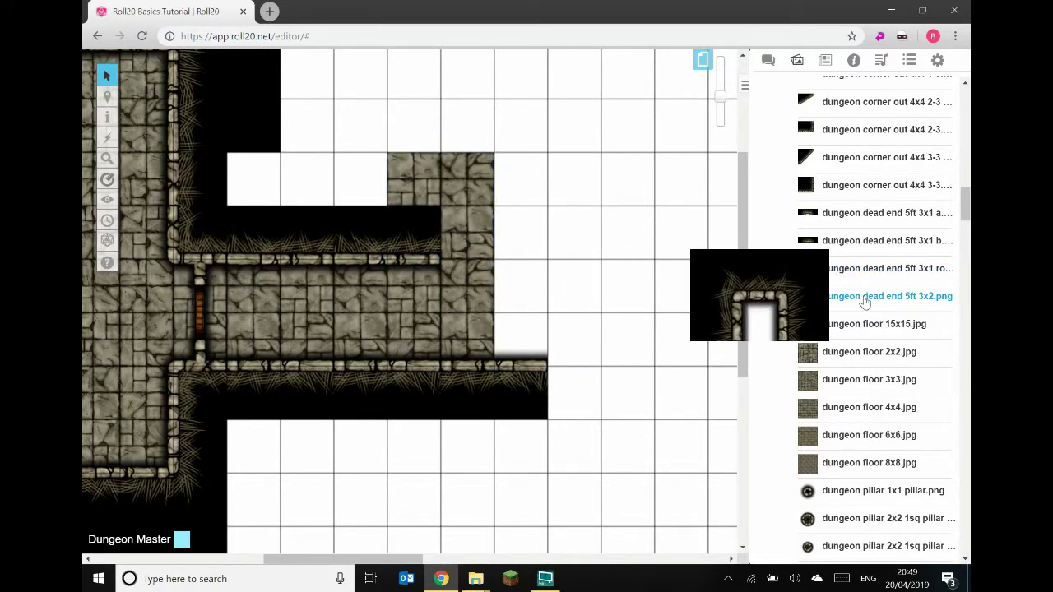
drag(864, 301, 636, 248)
right_click(628, 237)
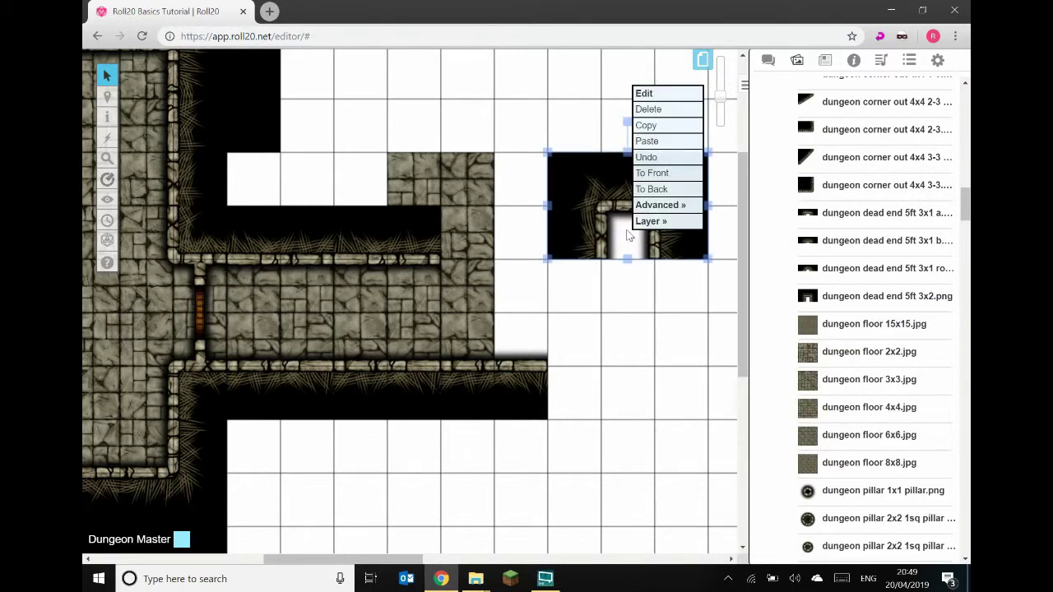
click(563, 173)
drag(641, 227, 542, 126)
drag(478, 189, 568, 185)
click(606, 280)
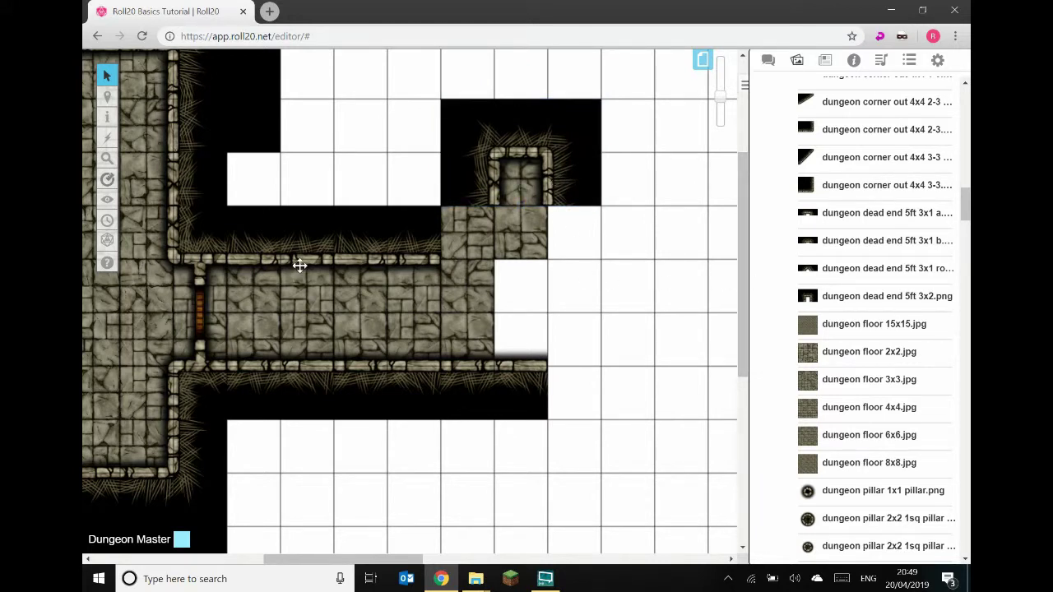
Copy the corner wall piece above the door and rotate it to join the corridor's upper wall to the dead end's left wall.
click(192, 242)
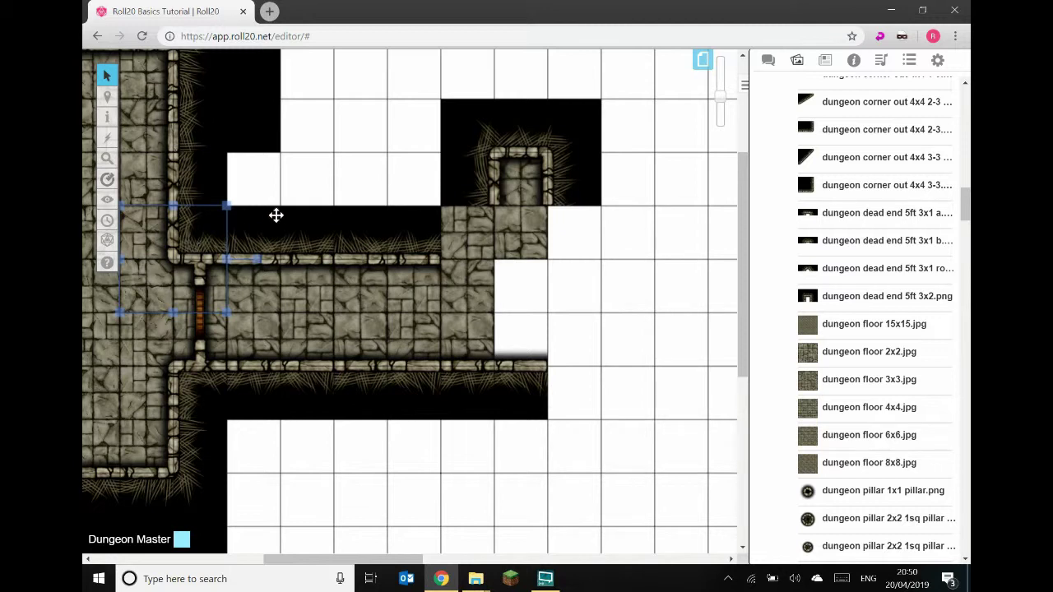
key(ctrl+v)
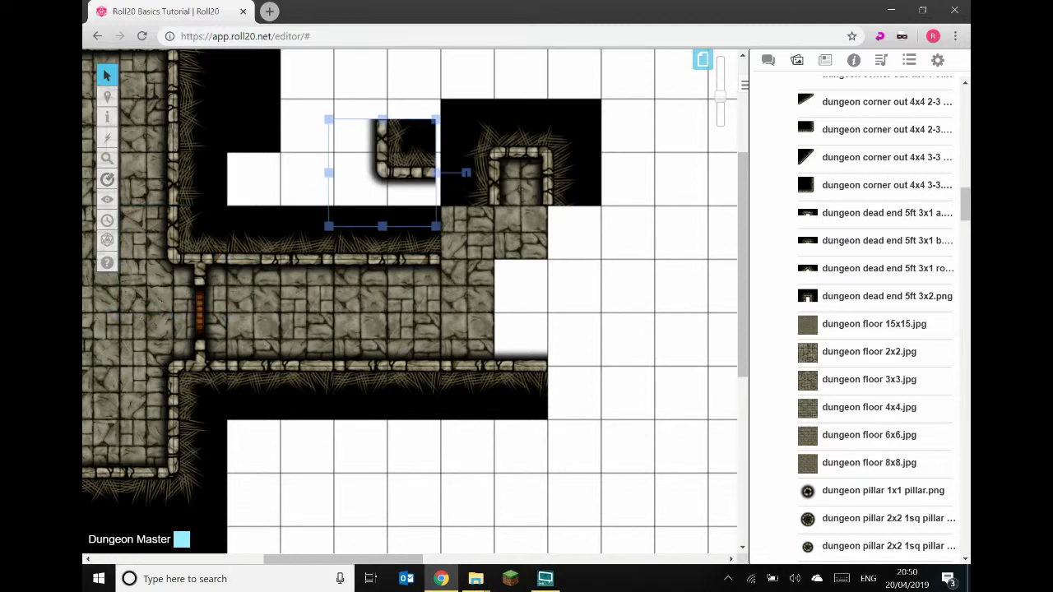
drag(465, 173, 381, 88)
drag(382, 175, 485, 257)
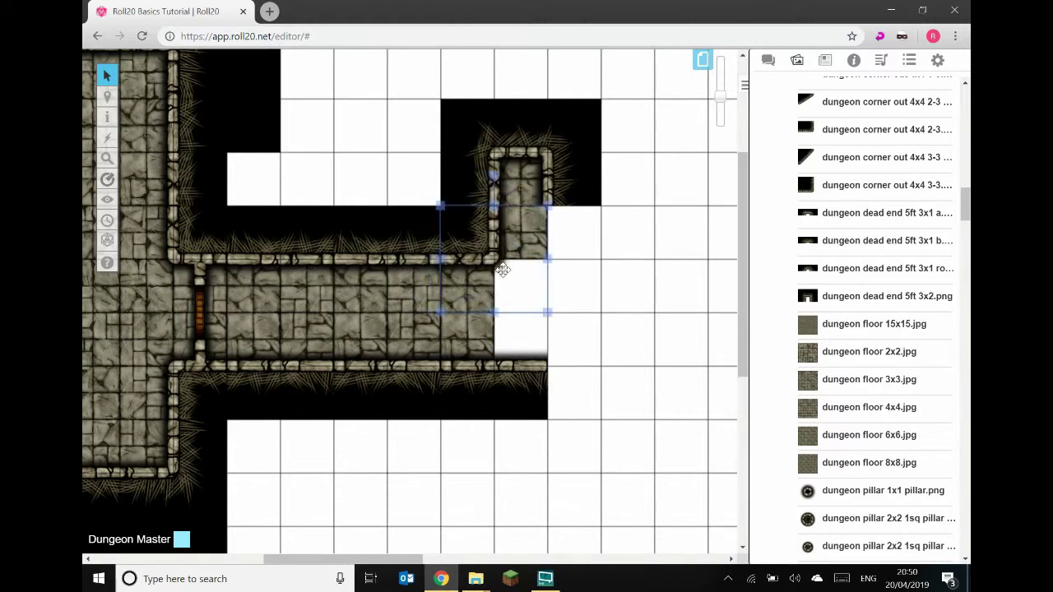
click(573, 296)
Paste another corner wall piece and rotate it to continue the dead end's right wall into the corridor's upper edge.
click(469, 239)
click(605, 293)
key(ctrl+v)
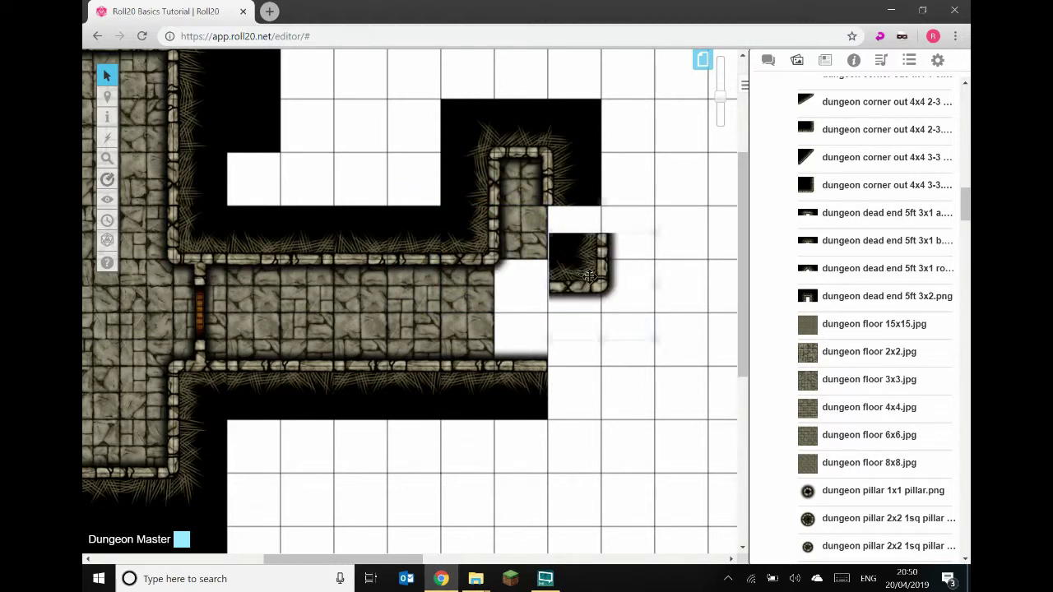
drag(603, 205, 587, 309)
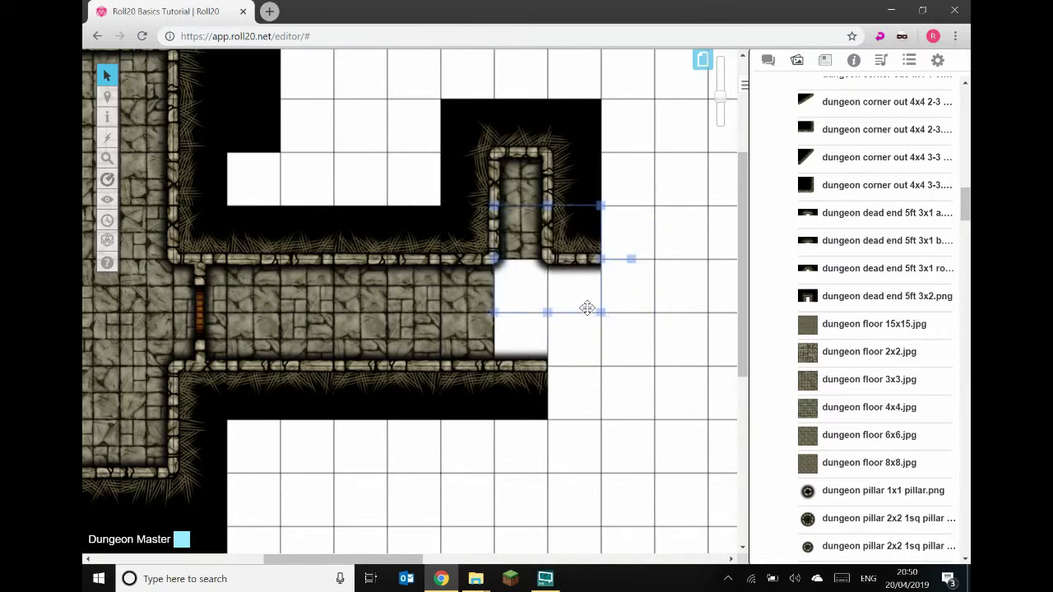
click(655, 350)
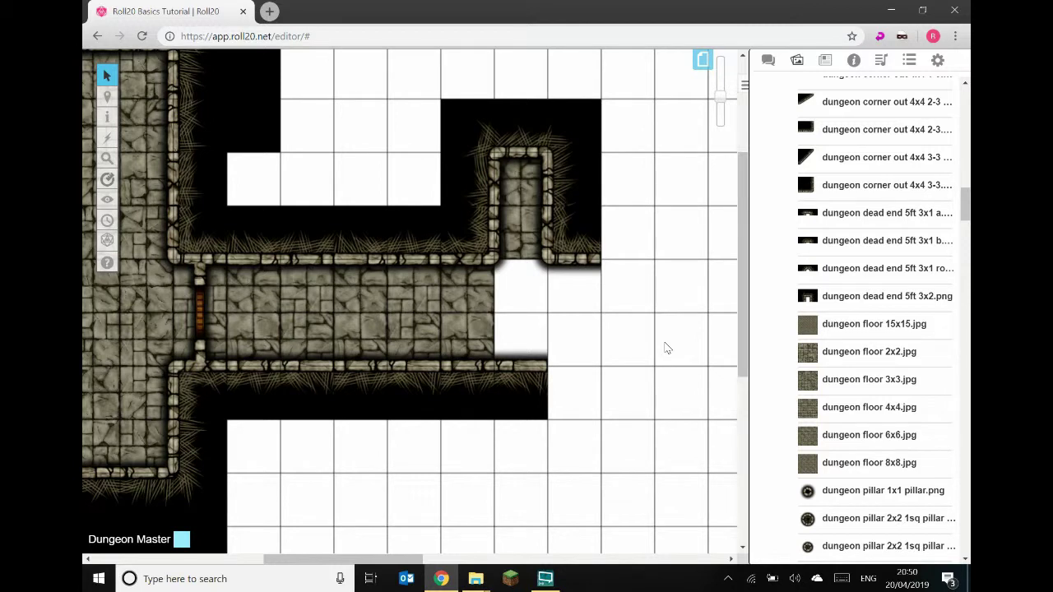
click(440, 288)
click(470, 324)
click(531, 271)
Make GM Info Overlay the active layer and add the text note "Arrow Trap" on the corridor floor.
mouse_move(114, 104)
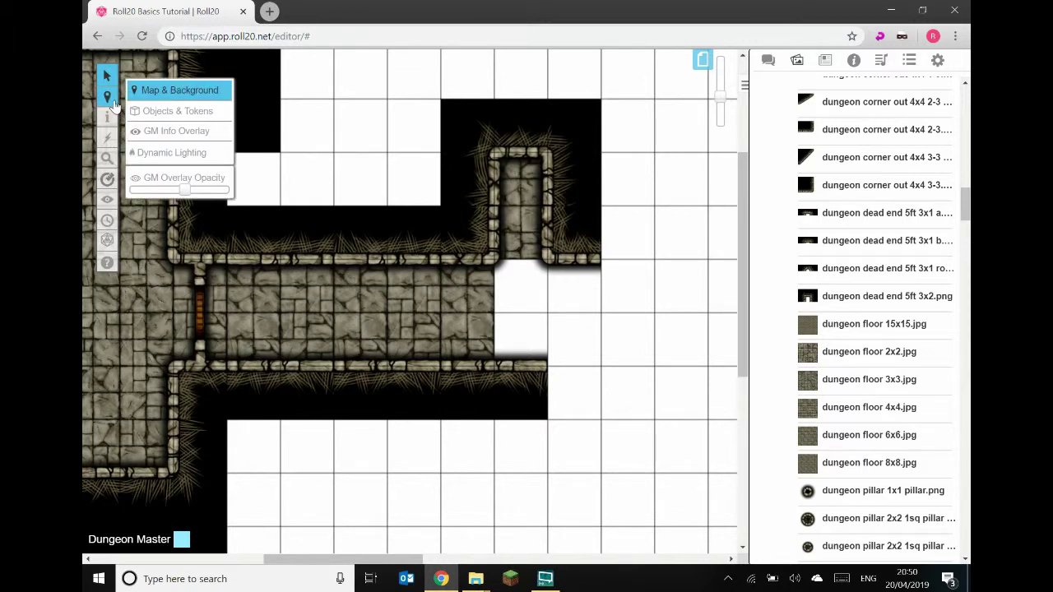
click(142, 131)
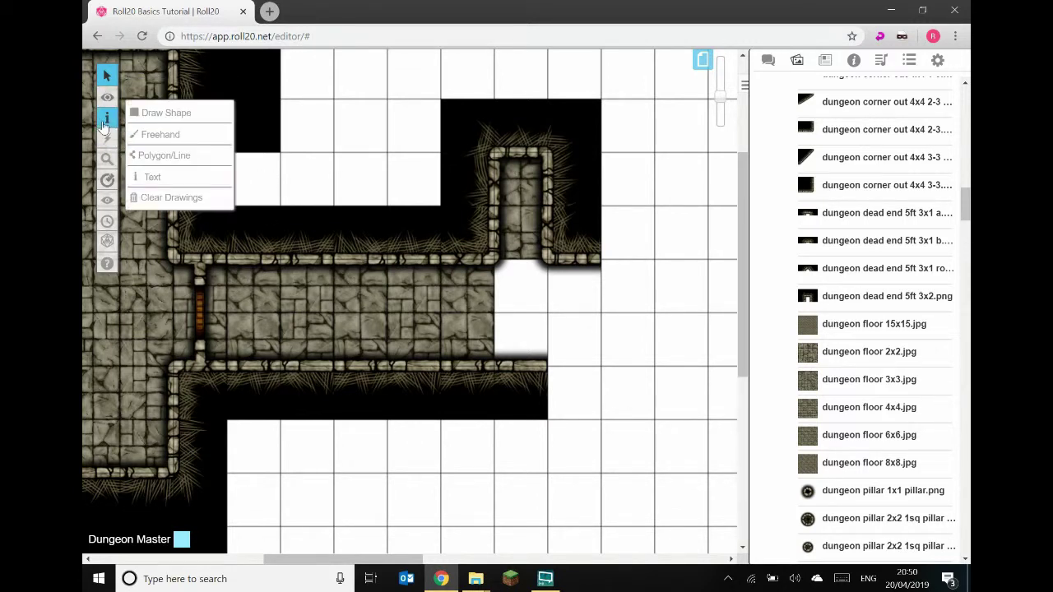
mouse_move(107, 117)
click(150, 174)
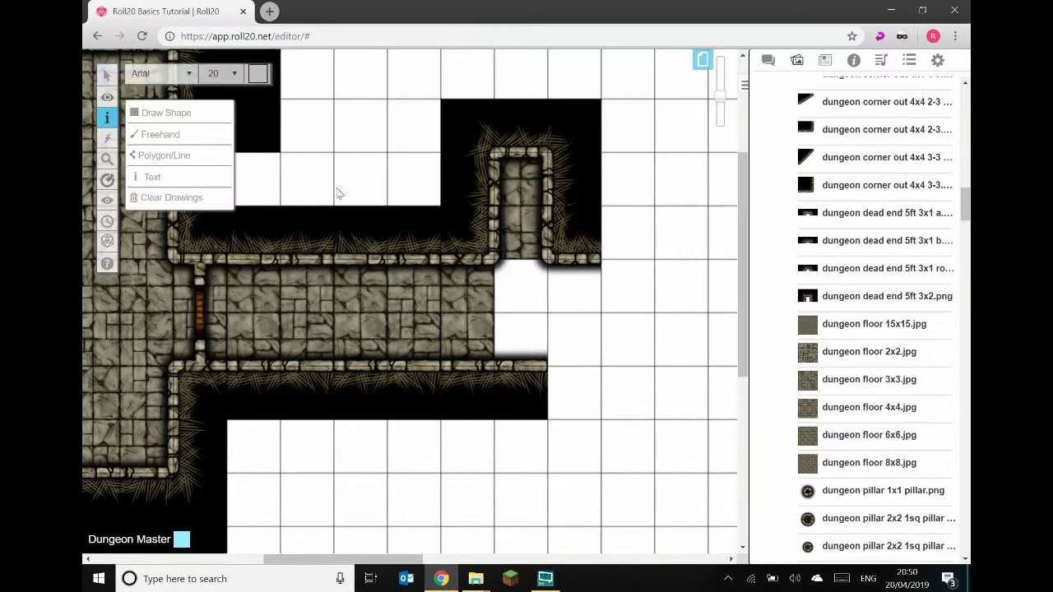
click(378, 322)
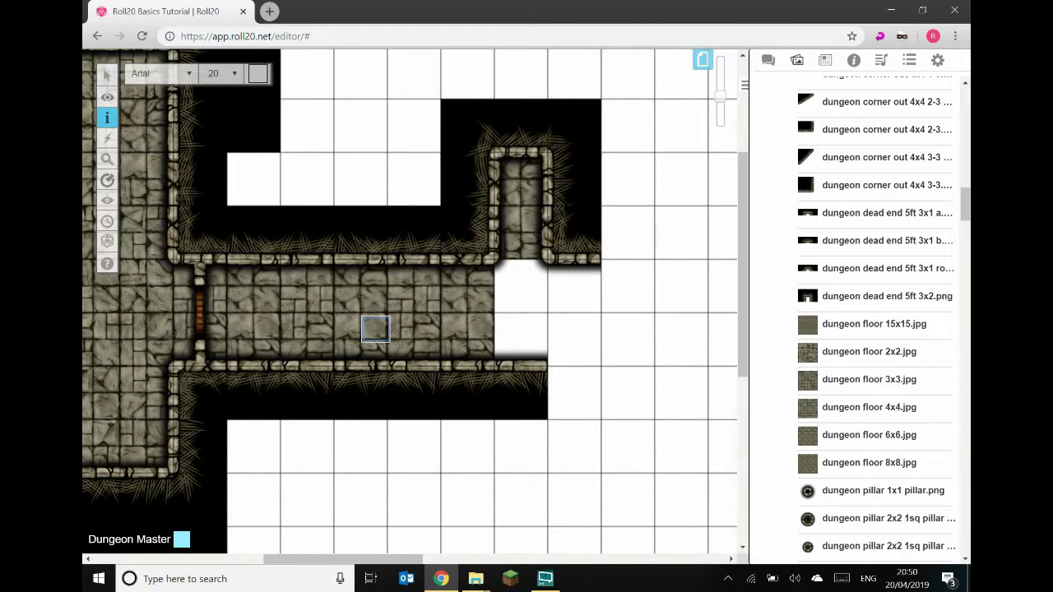
text(Arrow Trap)
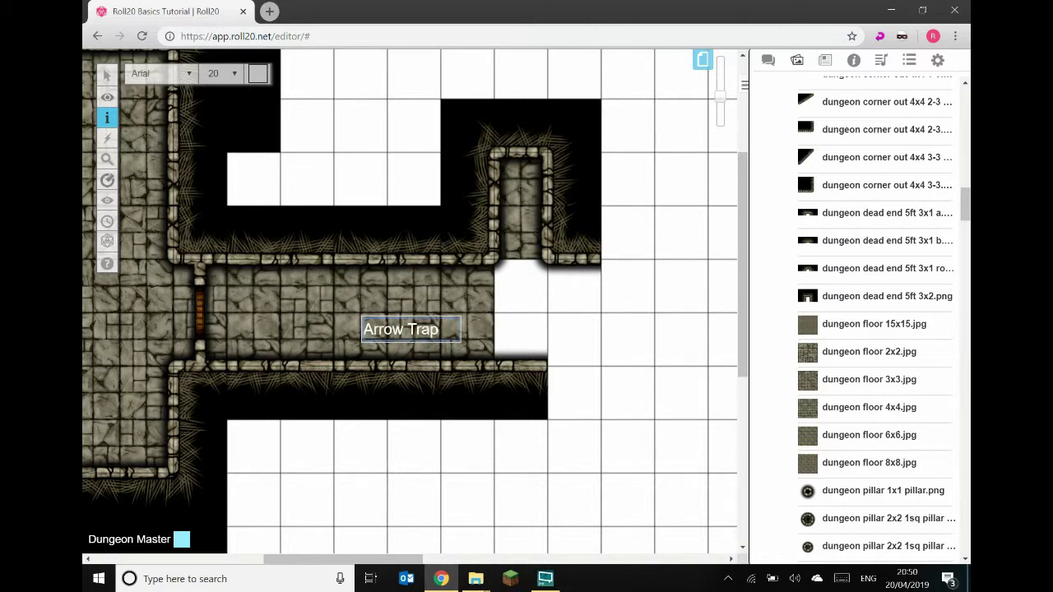
Complete the trap note so it reads "Arrow Trap: Dex save of 13", "Disarmed: TT Dex 10" and "Perception: 10" on three lines.
text(: Dex save DC)
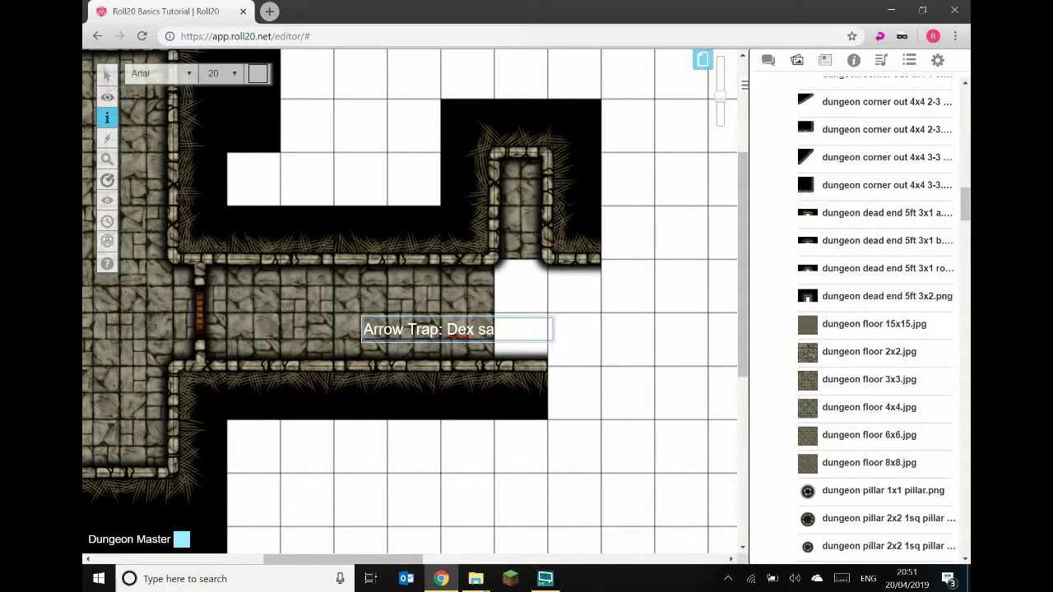
text(15)
key(Return)
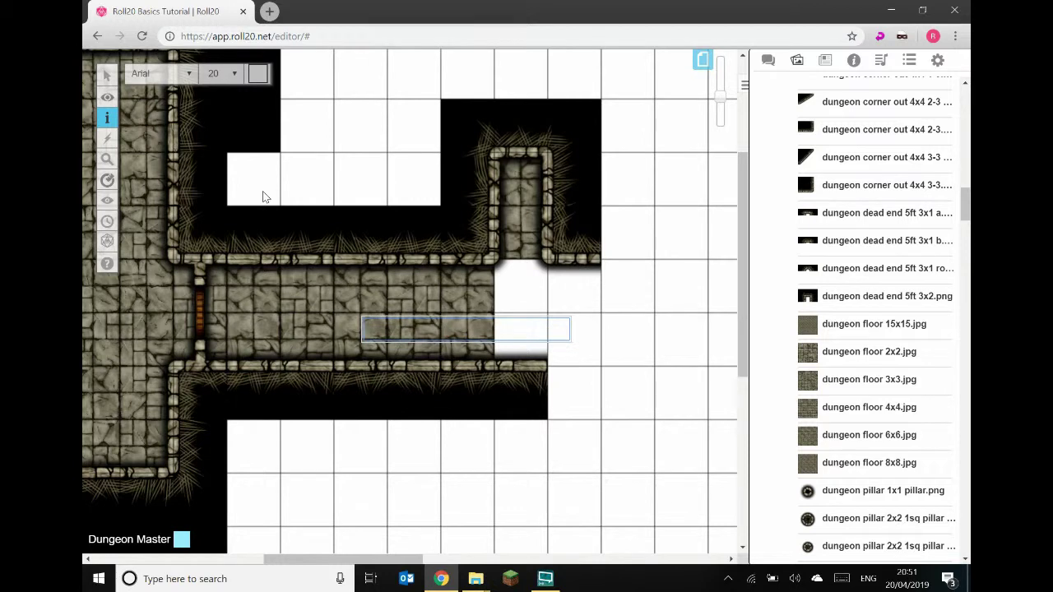
text(D)
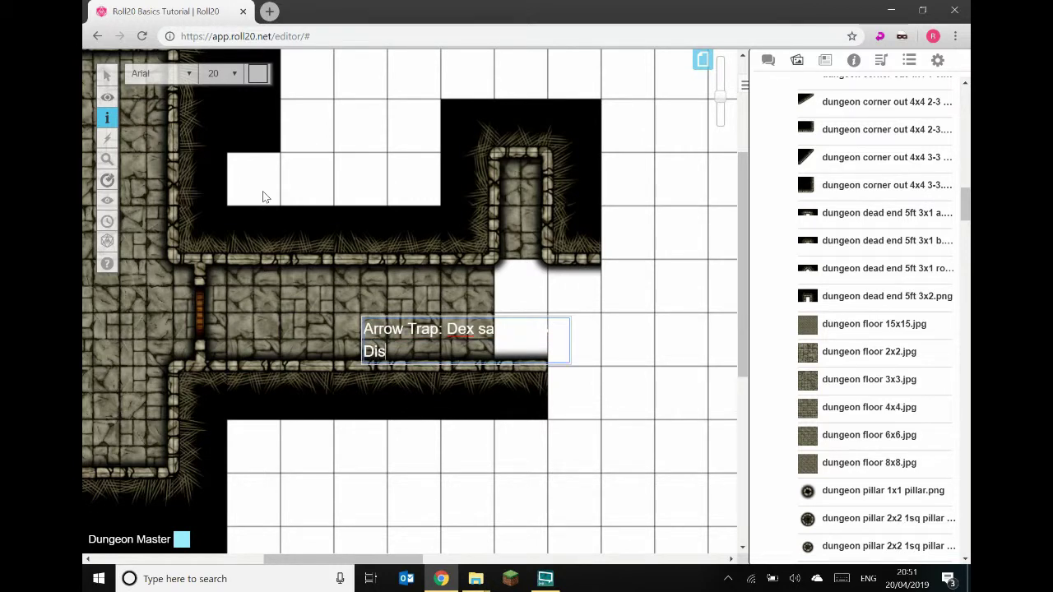
text(isarmed)
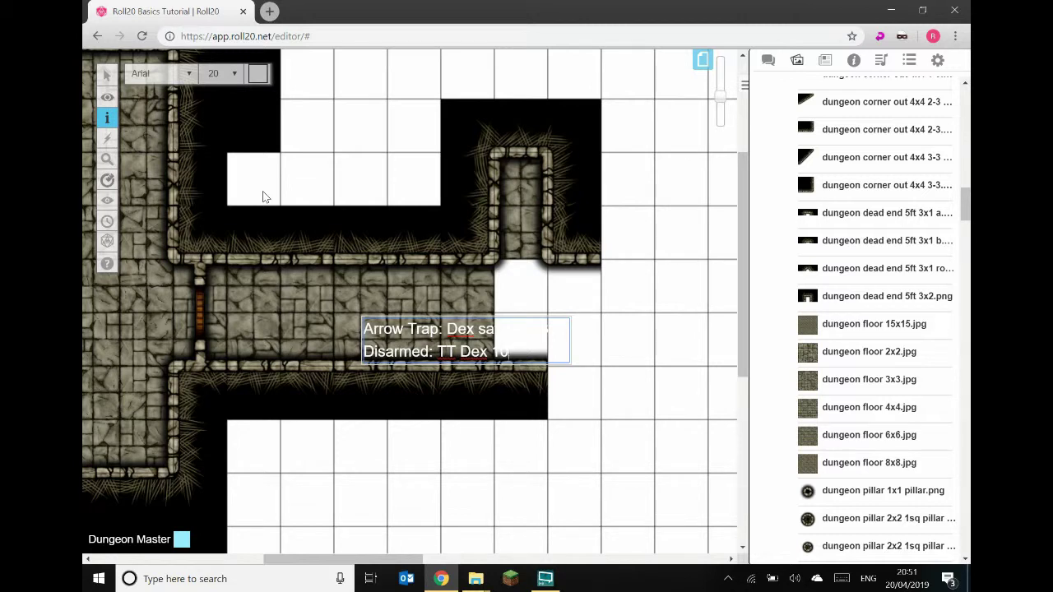
key(Return)
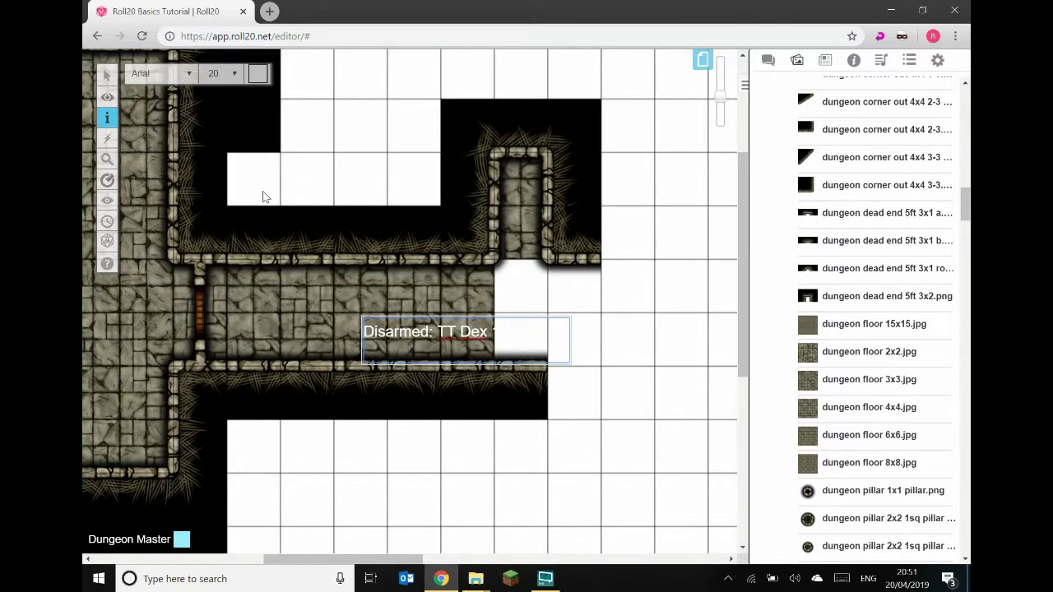
text(Percepti)
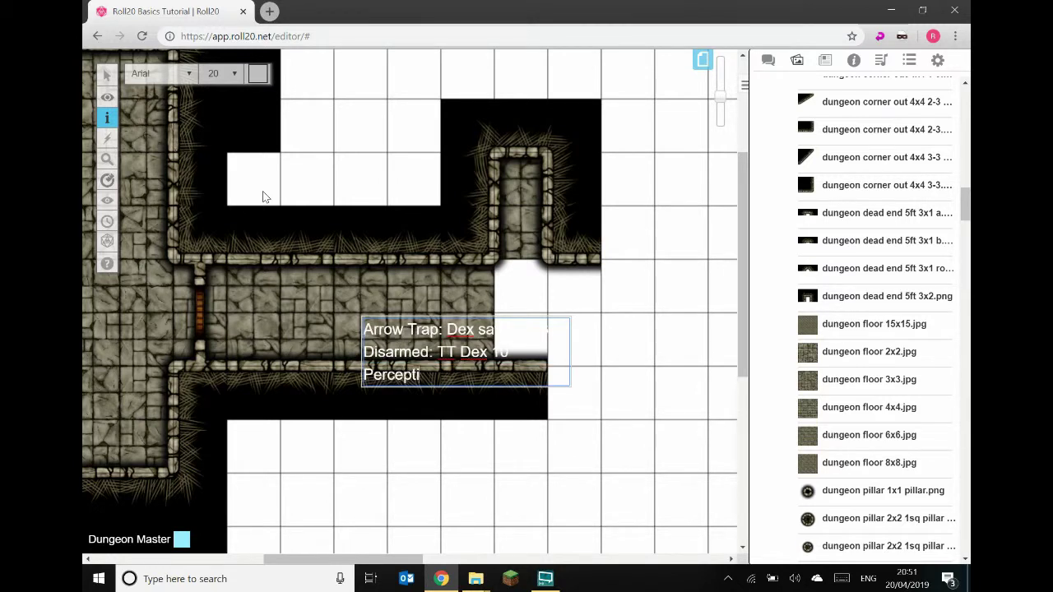
text(on: 10)
Move the arrow trap note off the corridor floor to the empty area above it, left of the dead end.
mouse_move(107, 75)
click(161, 66)
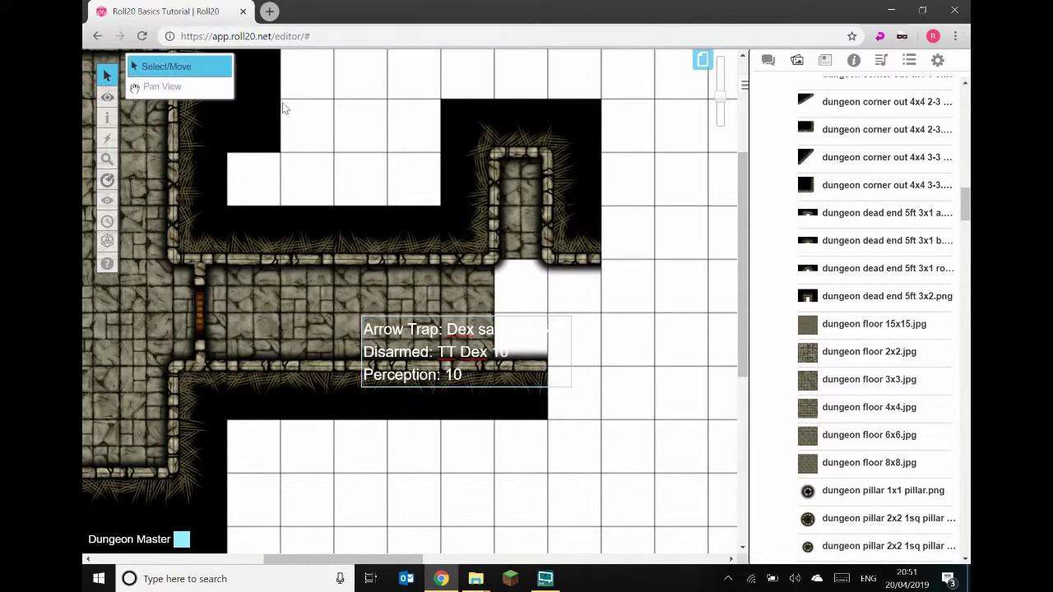
mouse_move(107, 75)
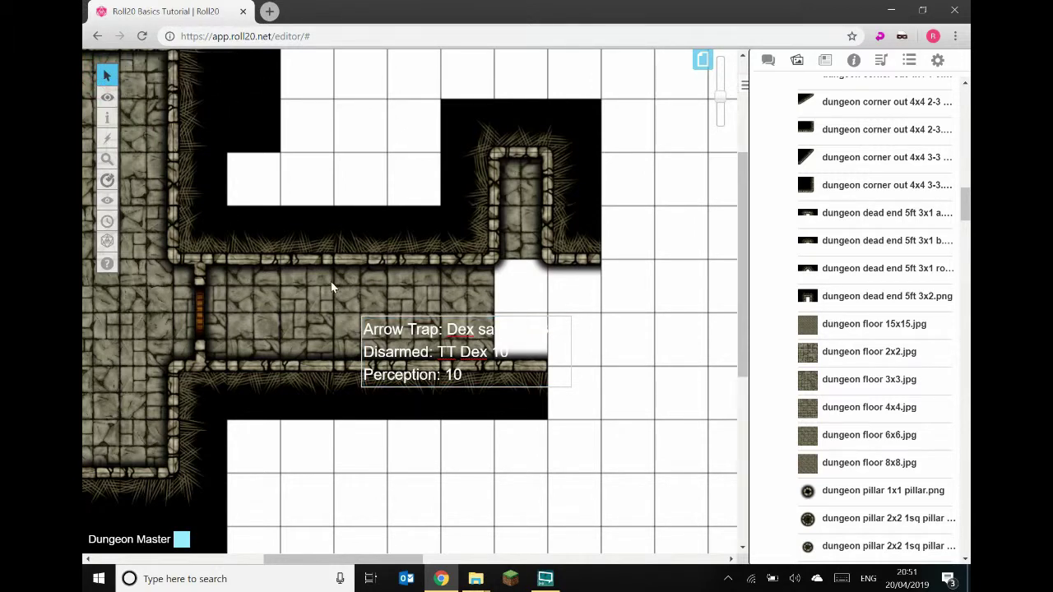
click(329, 316)
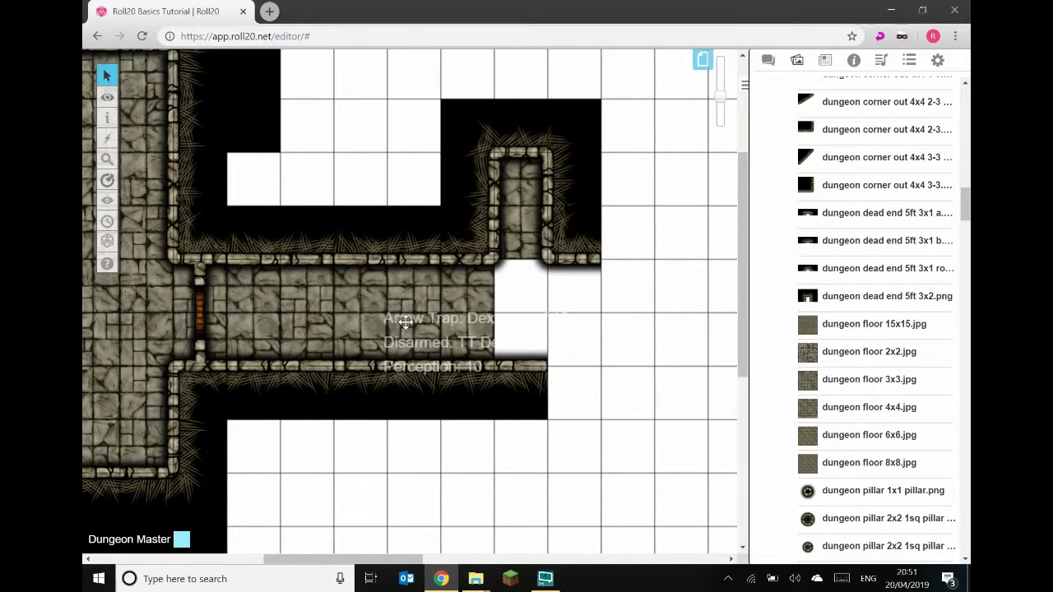
click(461, 326)
drag(463, 327, 353, 139)
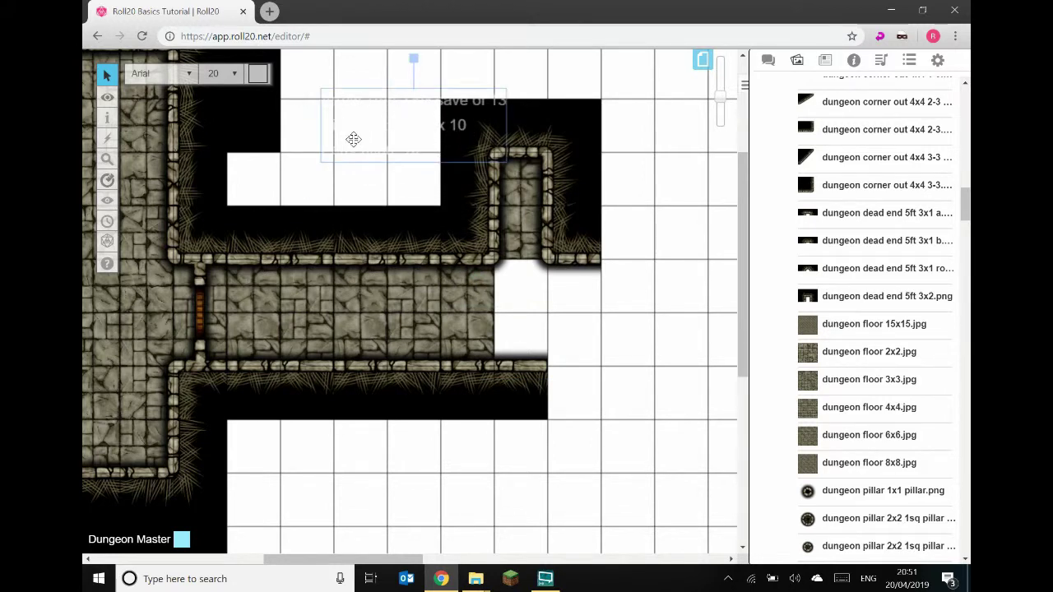
click(482, 255)
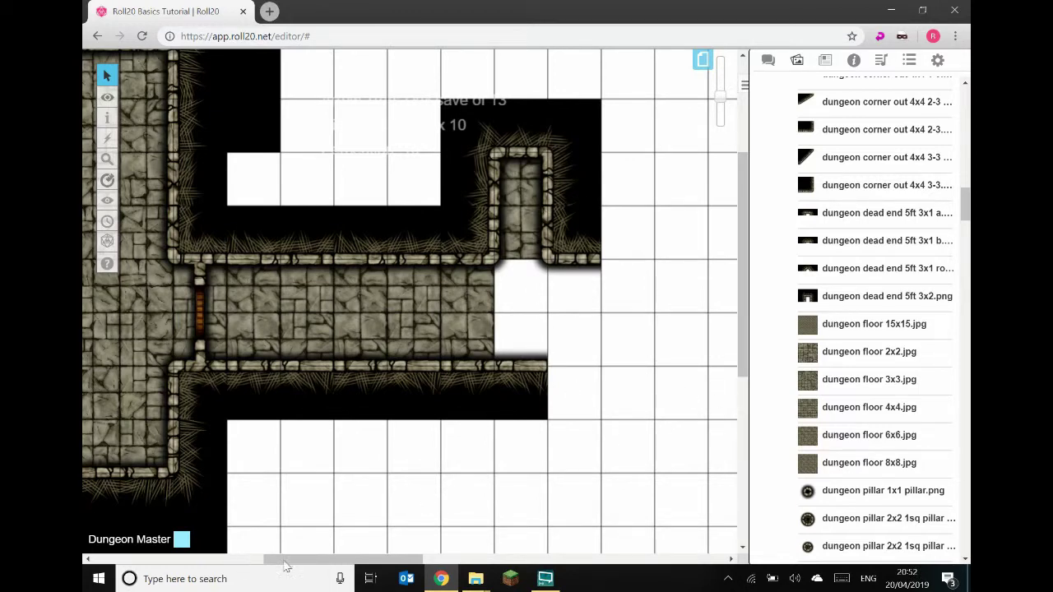
drag(305, 566, 347, 566)
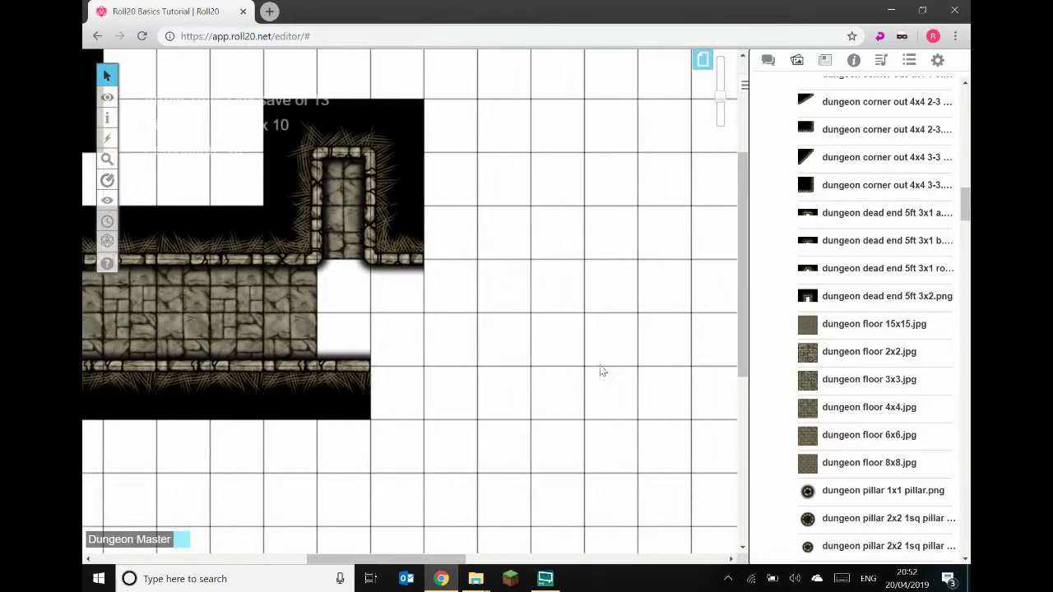
mouse_move(865, 329)
drag(867, 329, 504, 314)
click(494, 292)
key(Delete)
Make the map layer active and place the dungeon floor 15x15 tile beyond the corridor's right end.
mouse_move(107, 97)
click(165, 86)
mouse_move(797, 249)
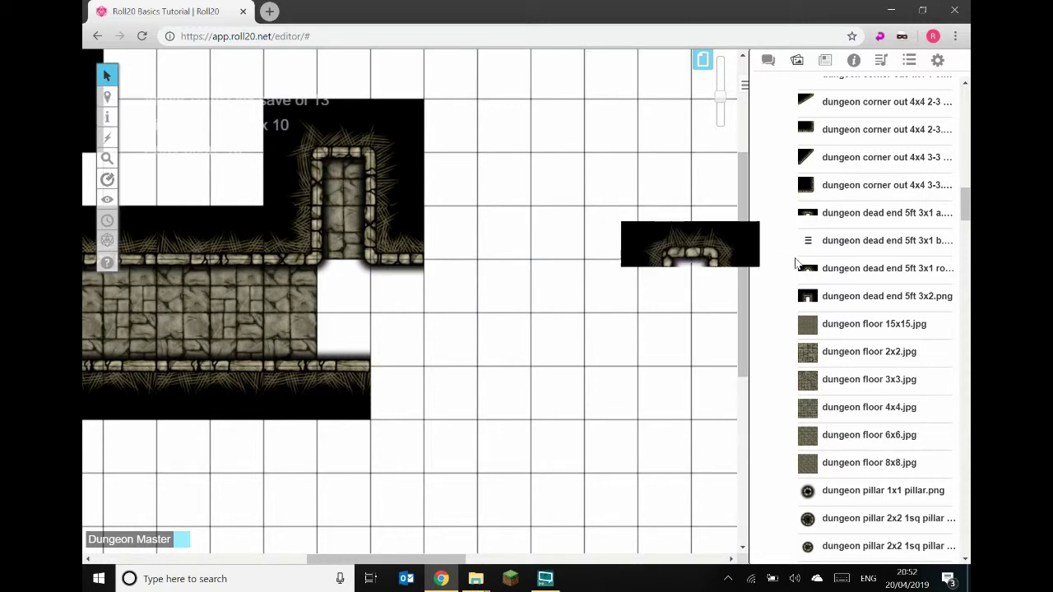
drag(868, 335, 443, 296)
click(443, 296)
Set the new floor tile's dimensions to 15 by 15 units.
right_click(472, 314)
mouse_move(506, 289)
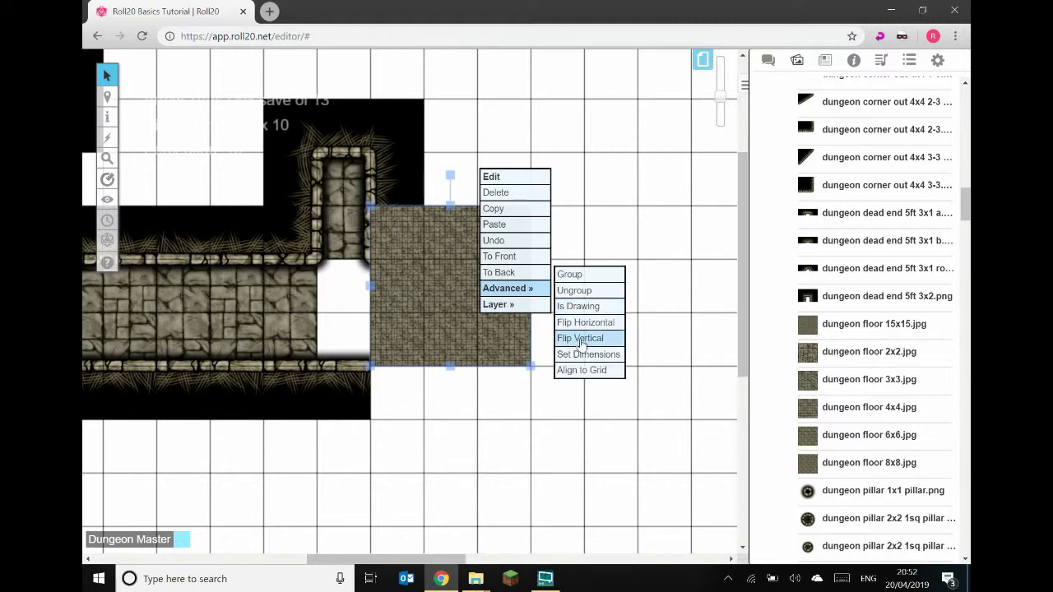
click(588, 354)
click(464, 288)
click(449, 329)
key(Tab)
text(15)
key(Tab)
text(15)
click(570, 366)
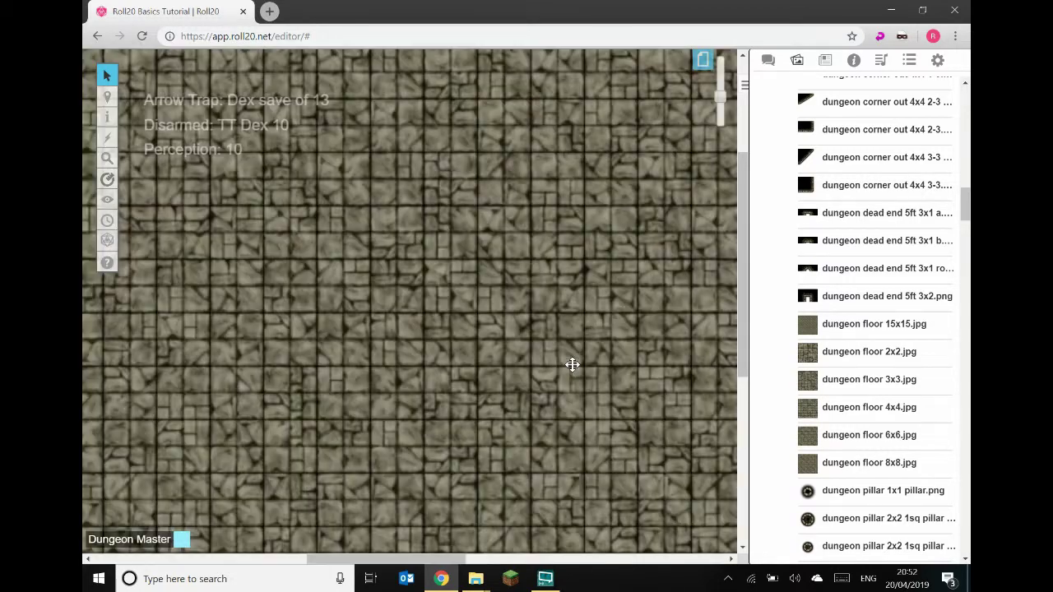
Align the large floor tile's upper-left corner with the dead end's opening and send the tile to the back.
drag(416, 261, 724, 526)
drag(413, 198, 466, 354)
right_click(484, 362)
mouse_move(512, 339)
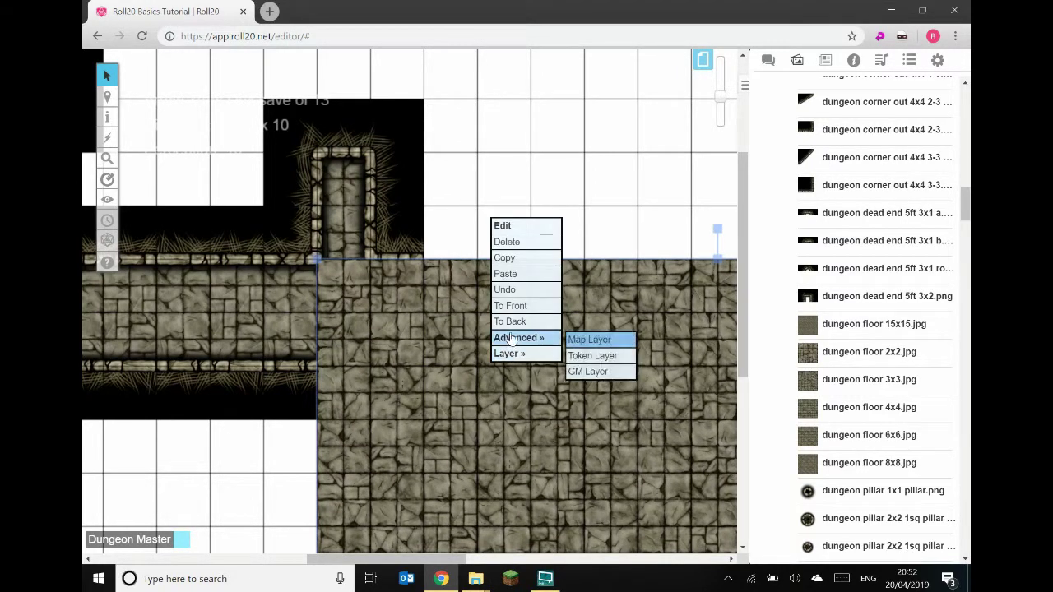
click(510, 320)
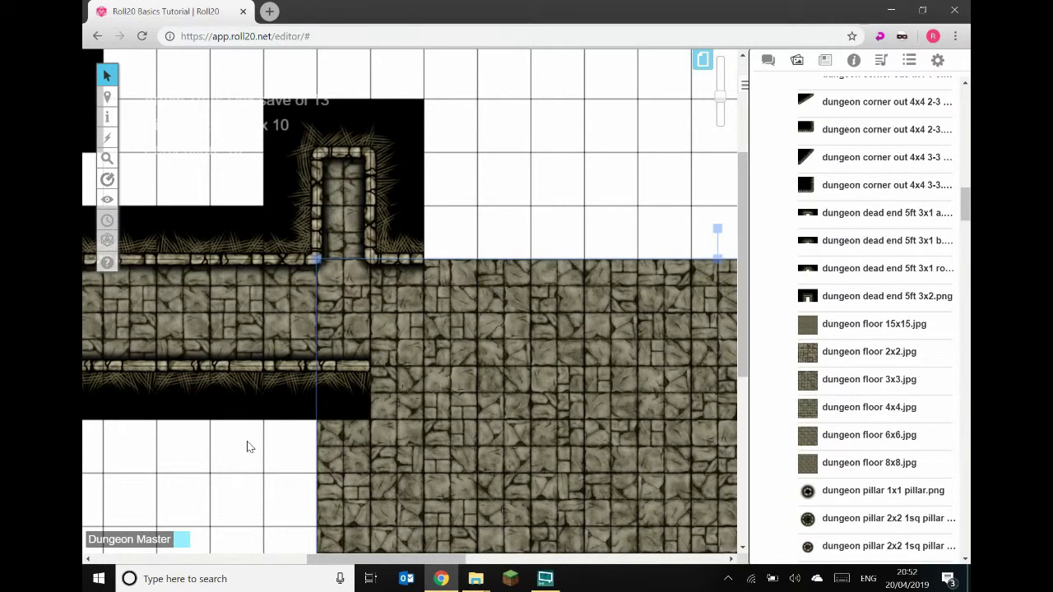
click(492, 240)
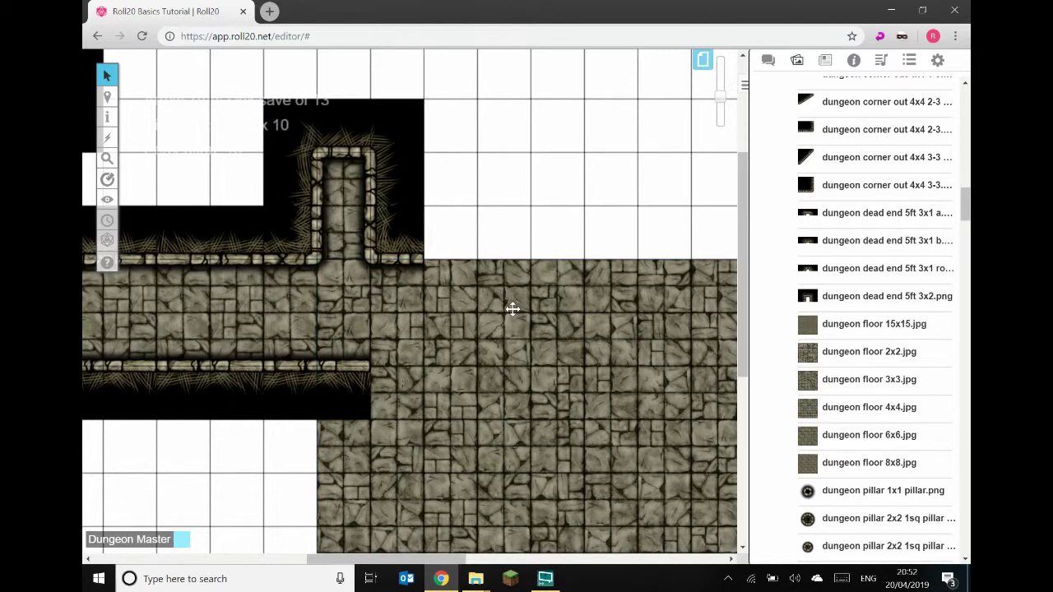
Place the rounded dungeon corner out 3x3 2-2 piece and rotate it to curve the corridor's lower wall downward into the room.
scroll(514, 304, down, 3)
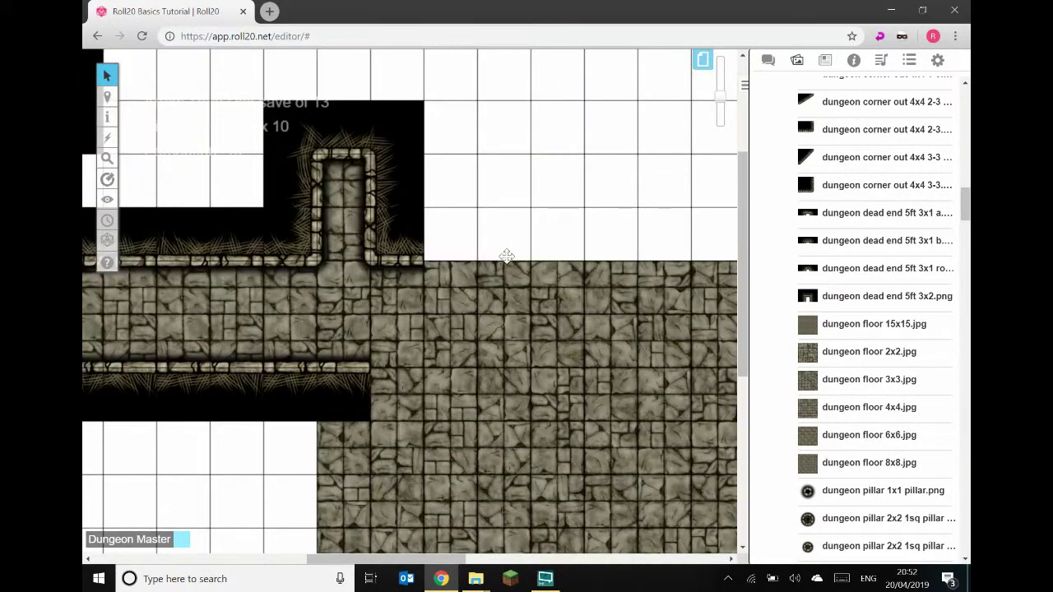
scroll(505, 252, up, 3)
drag(721, 99, 721, 108)
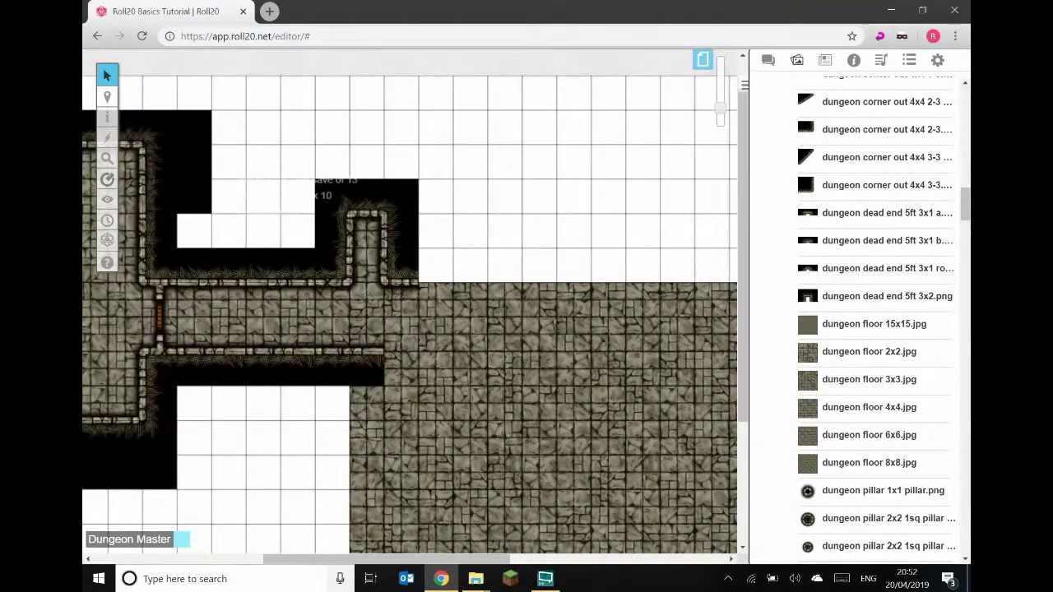
drag(362, 560, 322, 566)
scroll(570, 403, down, 2)
scroll(715, 376, up, 2)
drag(807, 157, 524, 360)
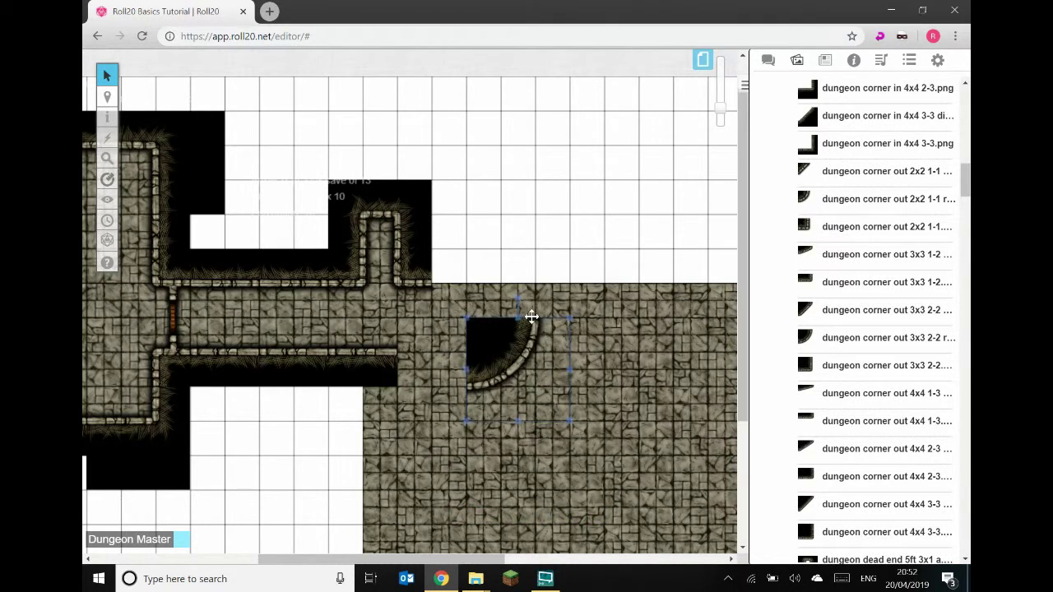
drag(518, 299, 451, 377)
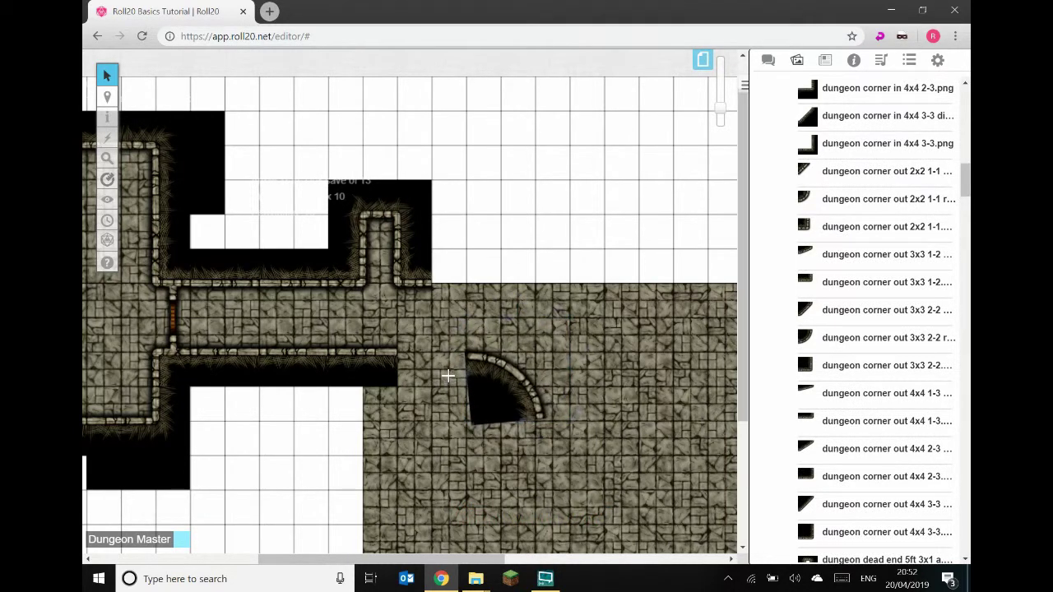
drag(523, 387, 449, 385)
click(601, 407)
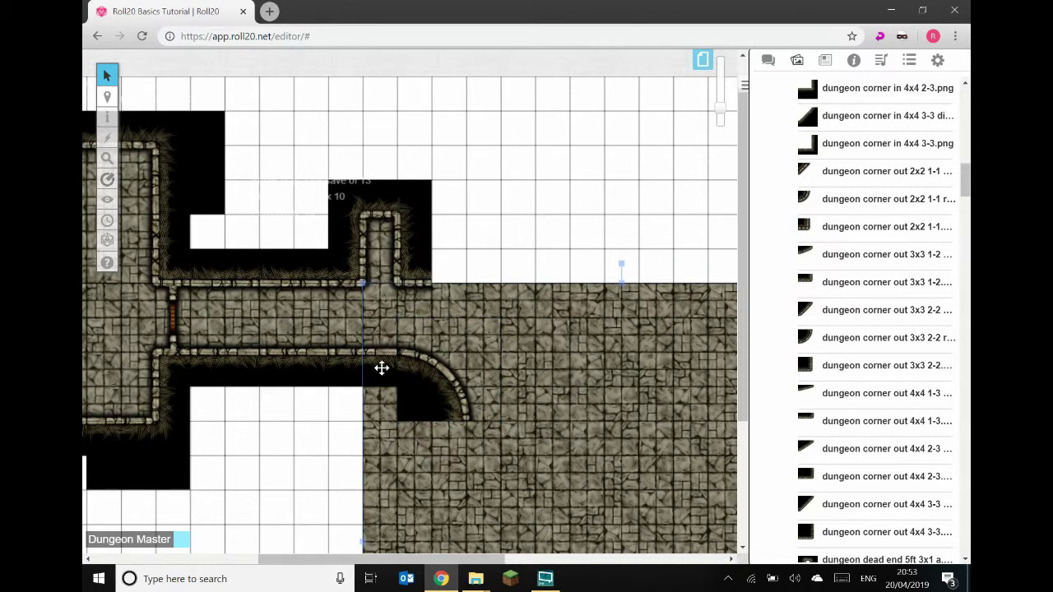
Bring the corridor's last lower wall piece, beside the curved corner, to the front.
click(426, 378)
click(371, 364)
right_click(371, 365)
mouse_move(415, 341)
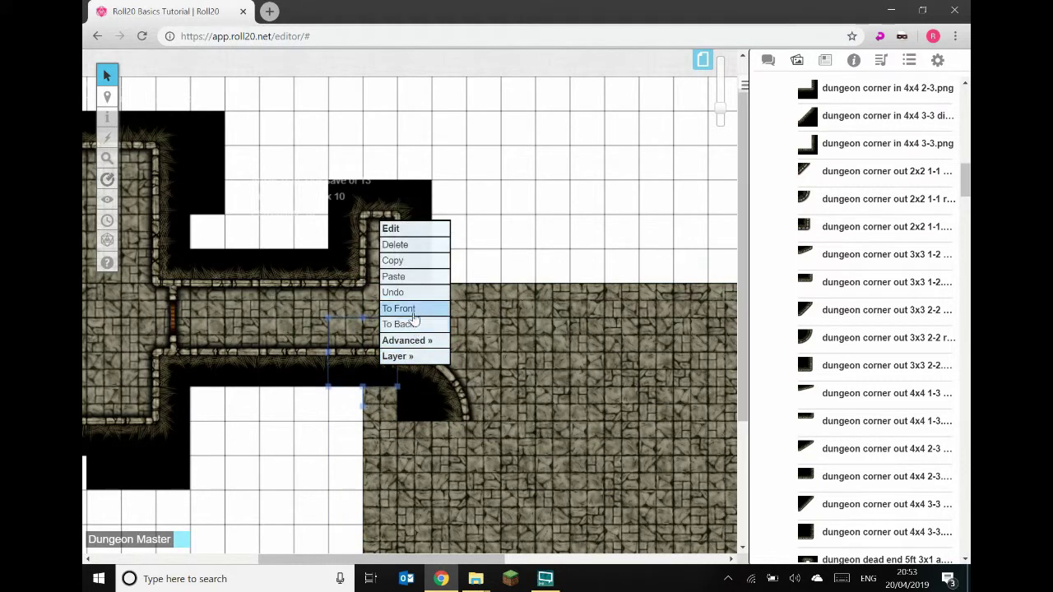
click(414, 316)
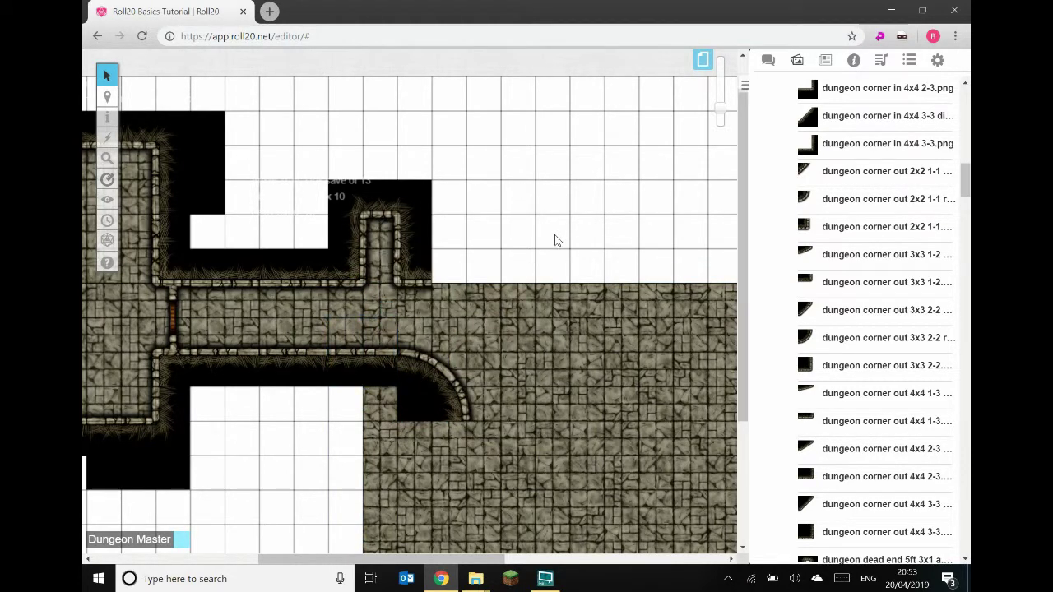
Place a dungeon straight 3x3 1-1 wall piece right of the dead end to continue the upper wall along the floor.
mouse_move(880, 286)
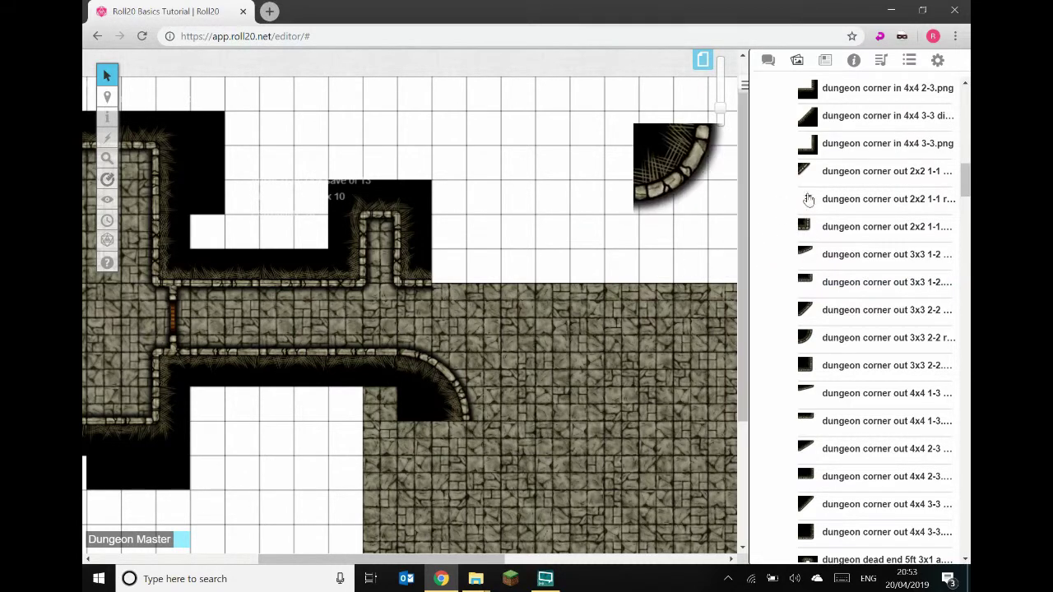
mouse_move(878, 413)
scroll(878, 413, down, 2)
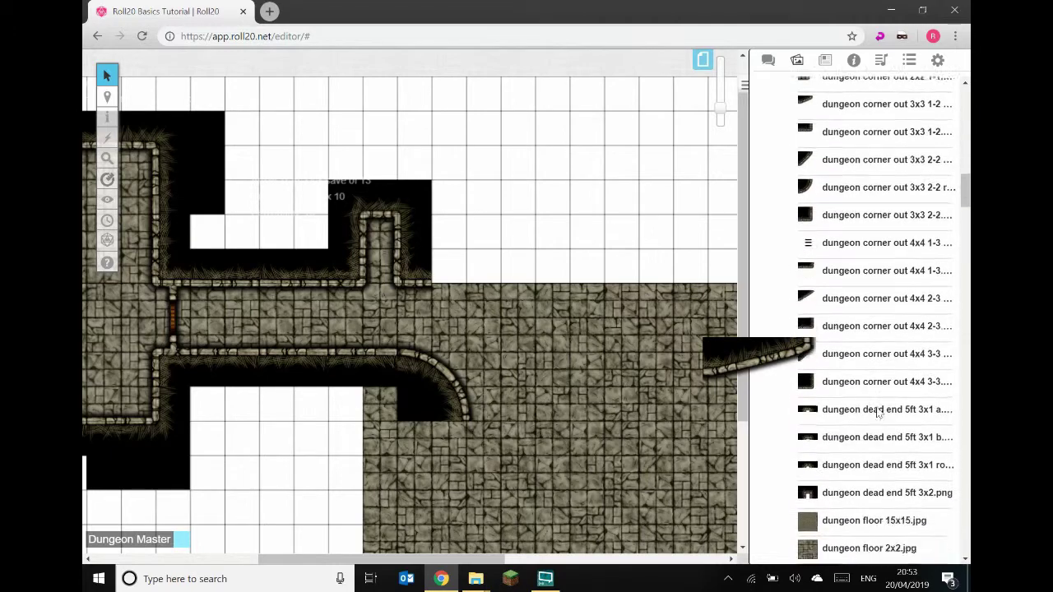
scroll(879, 413, up, 6)
scroll(879, 413, up, 3)
scroll(879, 413, down, 6)
scroll(877, 413, down, 5)
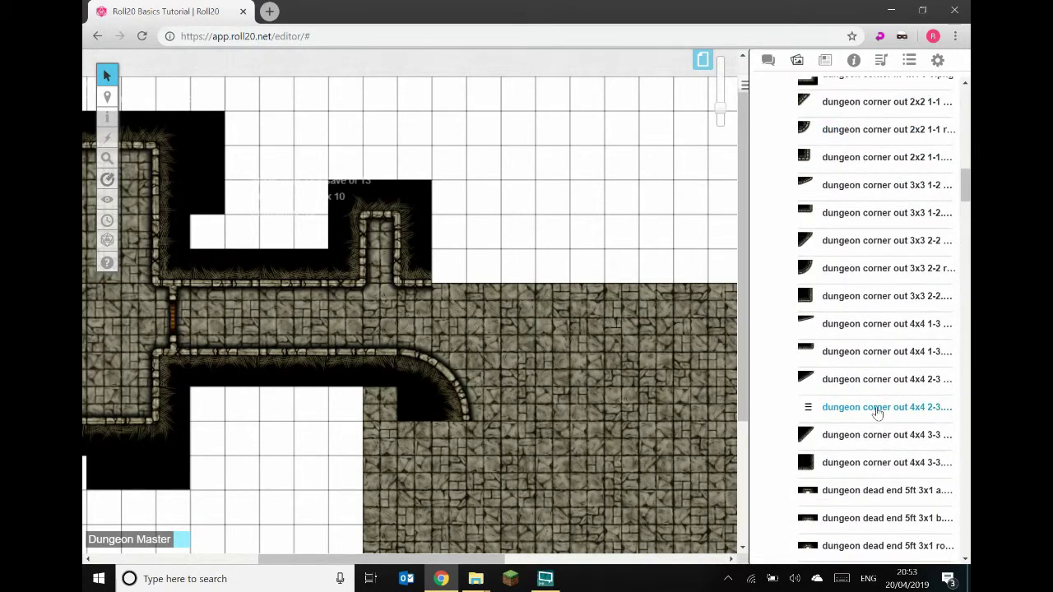
scroll(877, 413, down, 3)
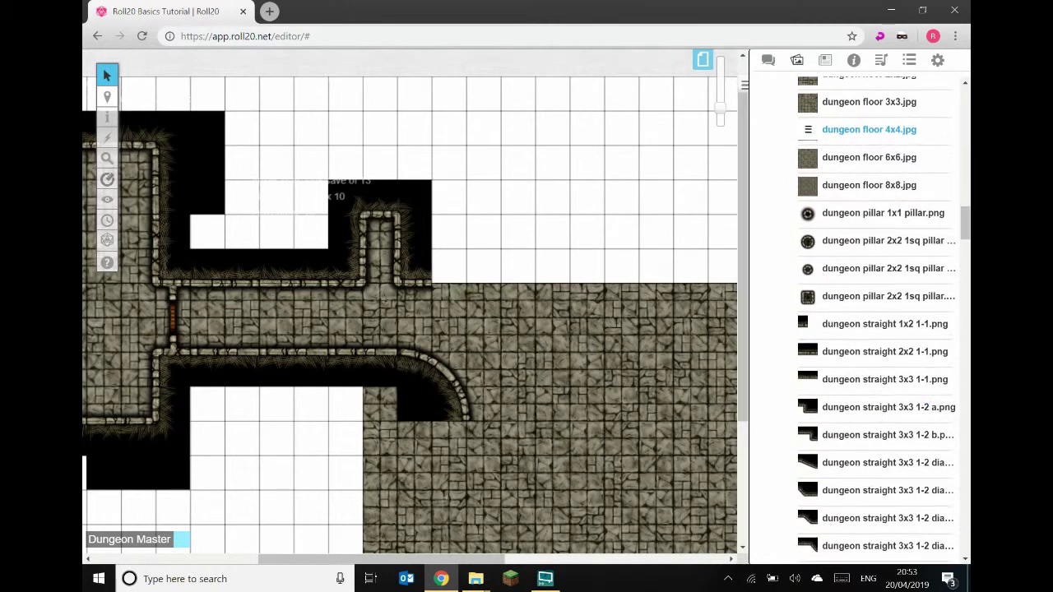
mouse_move(863, 383)
drag(860, 385, 524, 313)
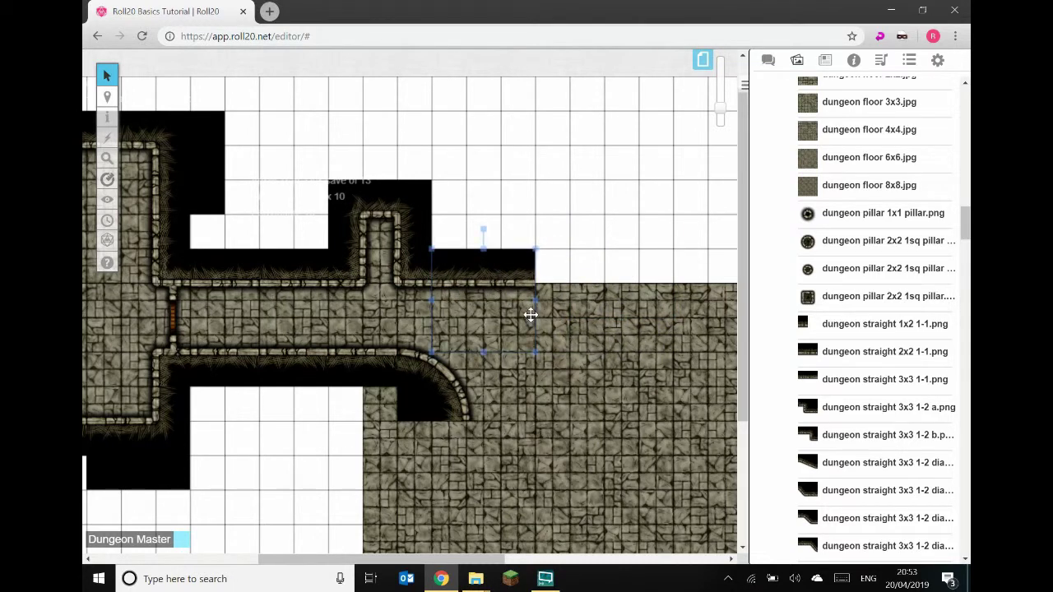
Paste copies of the straight wall piece end to end to extend the room's upper wall to the right.
click(598, 261)
key(ctrl+v)
drag(593, 269, 590, 311)
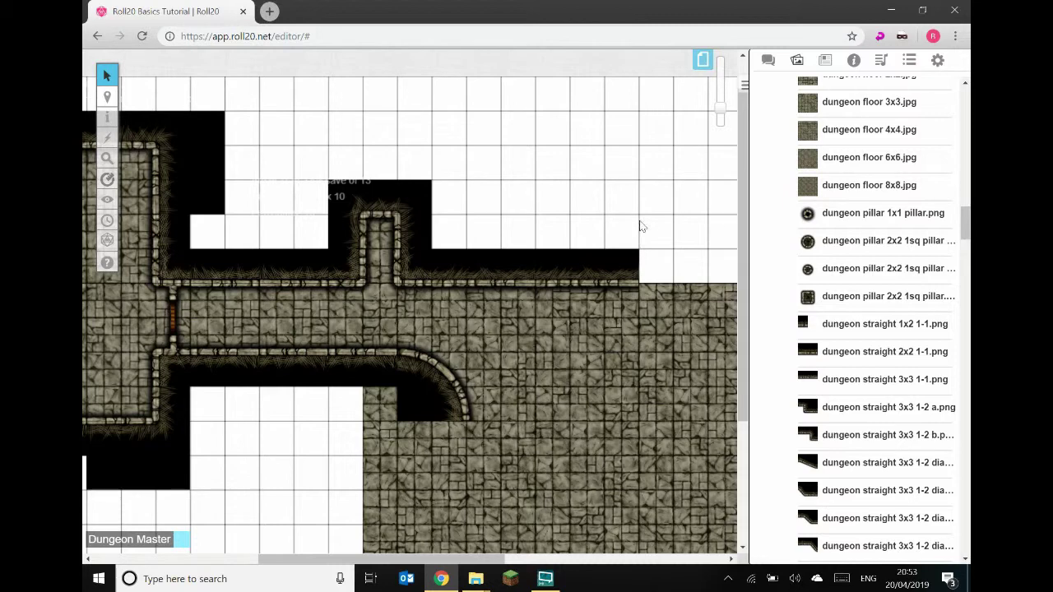
drag(387, 560, 471, 581)
drag(442, 270, 618, 270)
key(ctrl+v)
click(620, 280)
key(ctrl+v)
Place the square dungeon pillar 2x2 1sq piece on the room's floor, right of the curved wall.
scroll(348, 308, down, 3)
drag(364, 554, 343, 556)
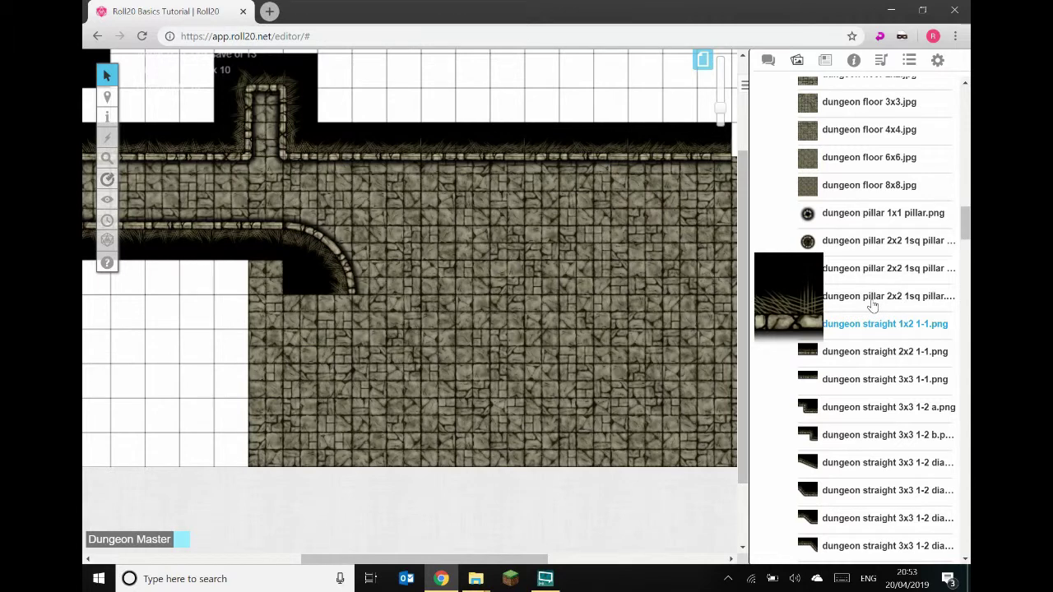
drag(875, 298, 562, 285)
drag(561, 291, 518, 273)
Set the square pillar's dimensions to 2 by 2 units.
right_click(511, 277)
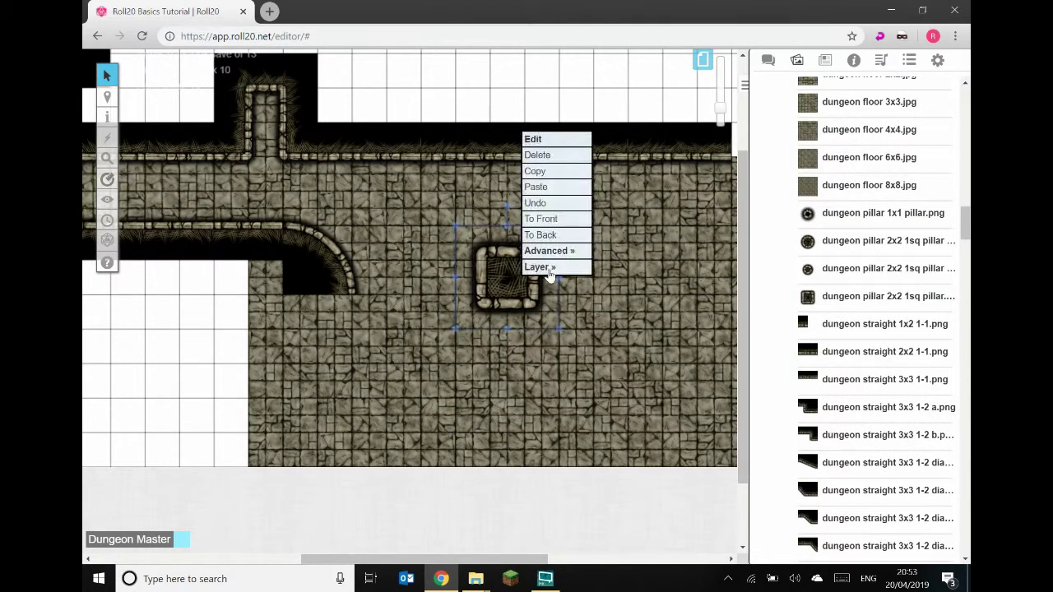
mouse_move(563, 256)
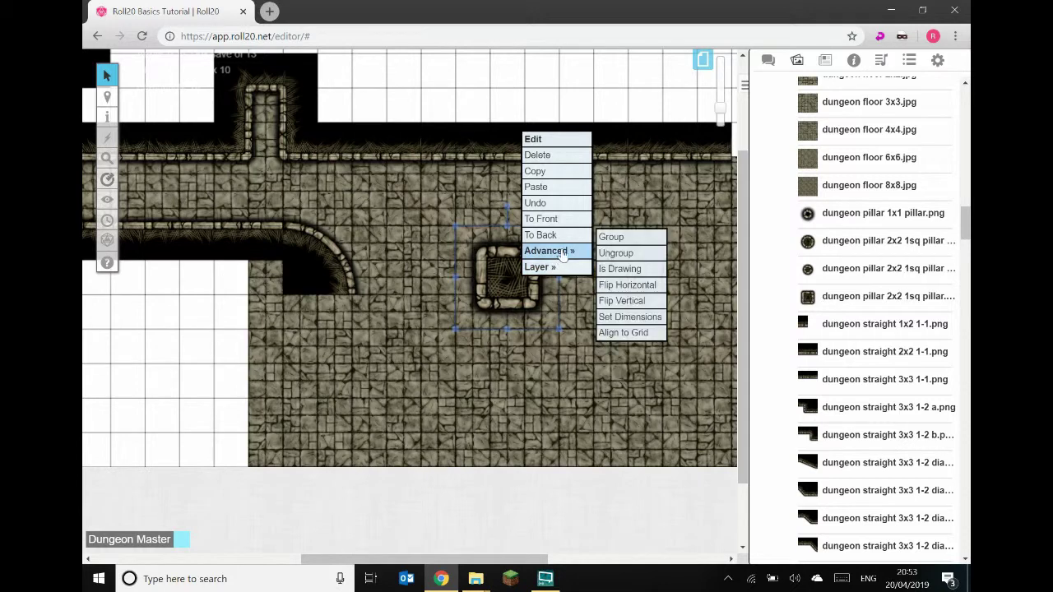
click(634, 317)
click(461, 308)
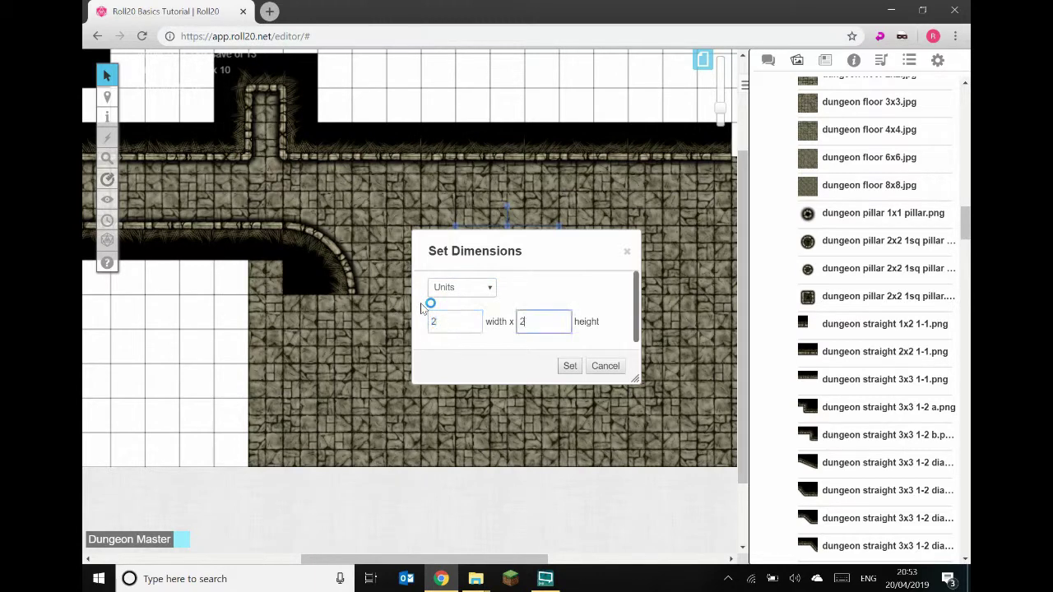
click(570, 367)
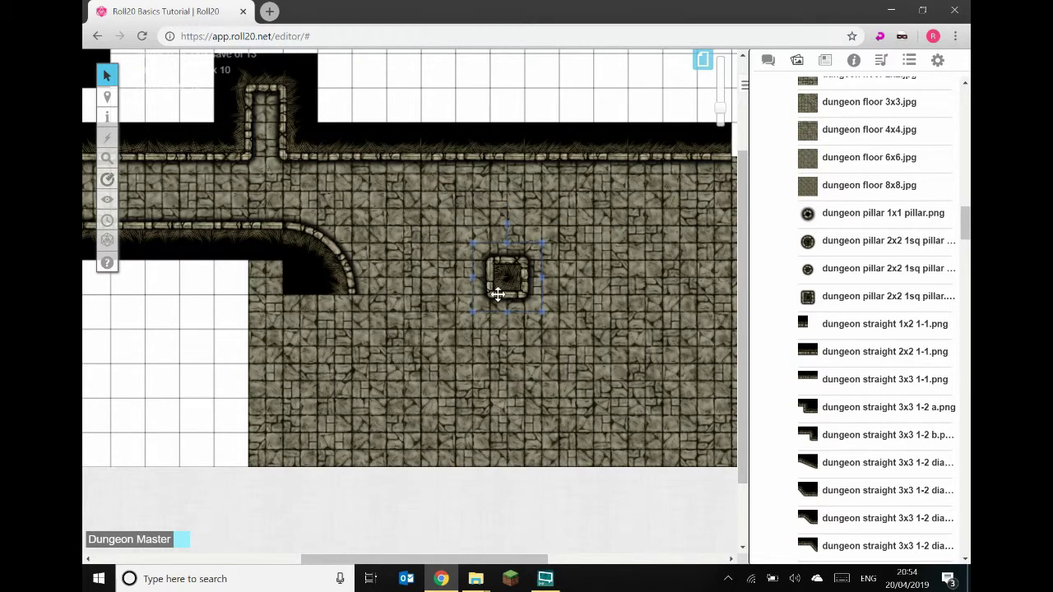
Align the pillar with the grid squares and place a pasted copy of it toward the room's lower right.
drag(517, 296, 495, 284)
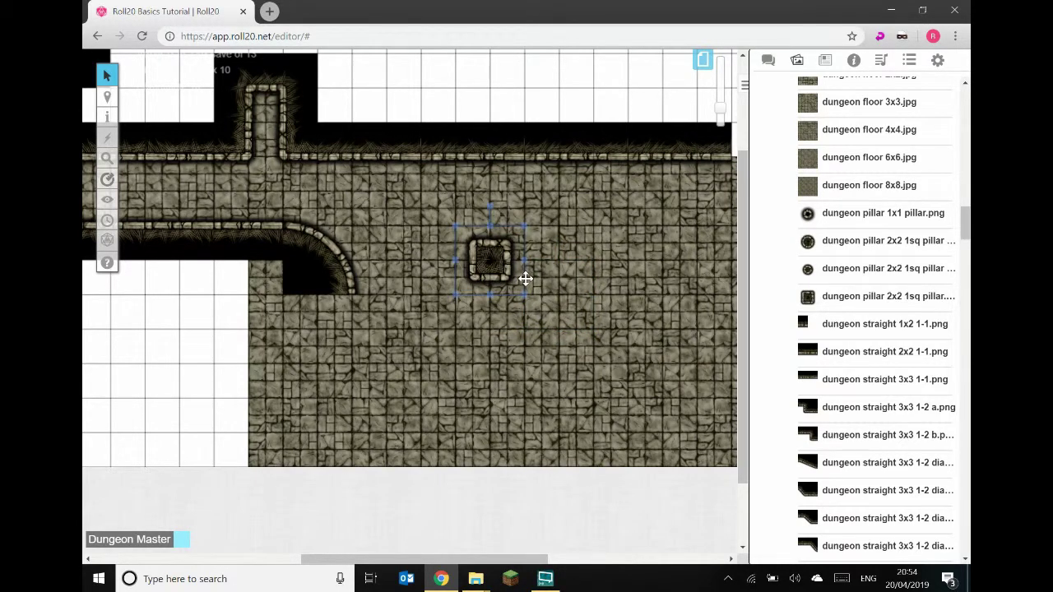
key(ctrl+v)
drag(604, 323, 639, 363)
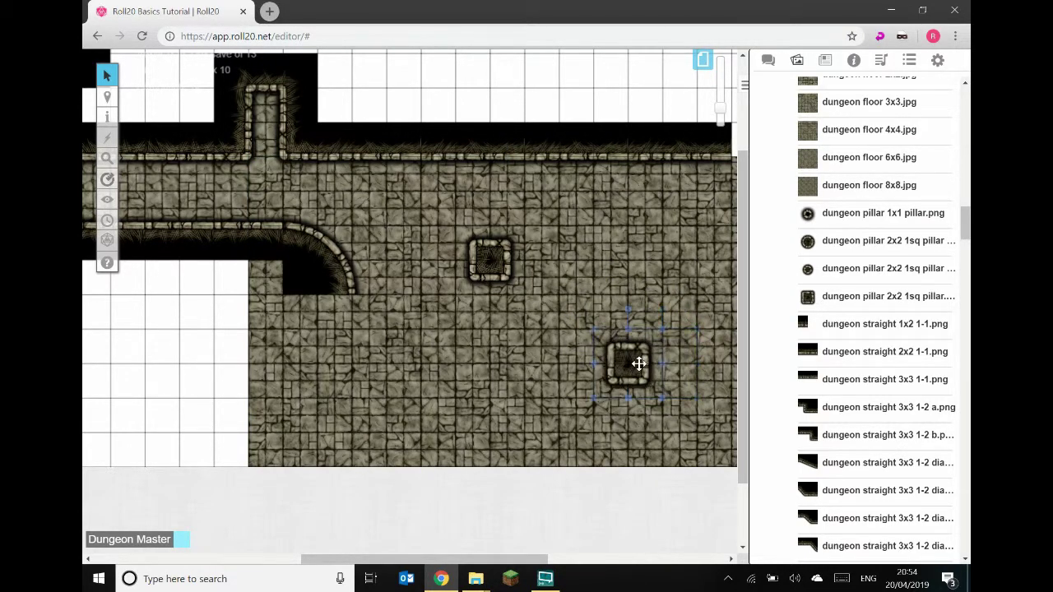
Place the last dungeon straight 3x3 1-2 diagonal wall piece below the curved wall, rotated a quarter turn to continue the room's left wall downward.
drag(785, 440, 836, 467)
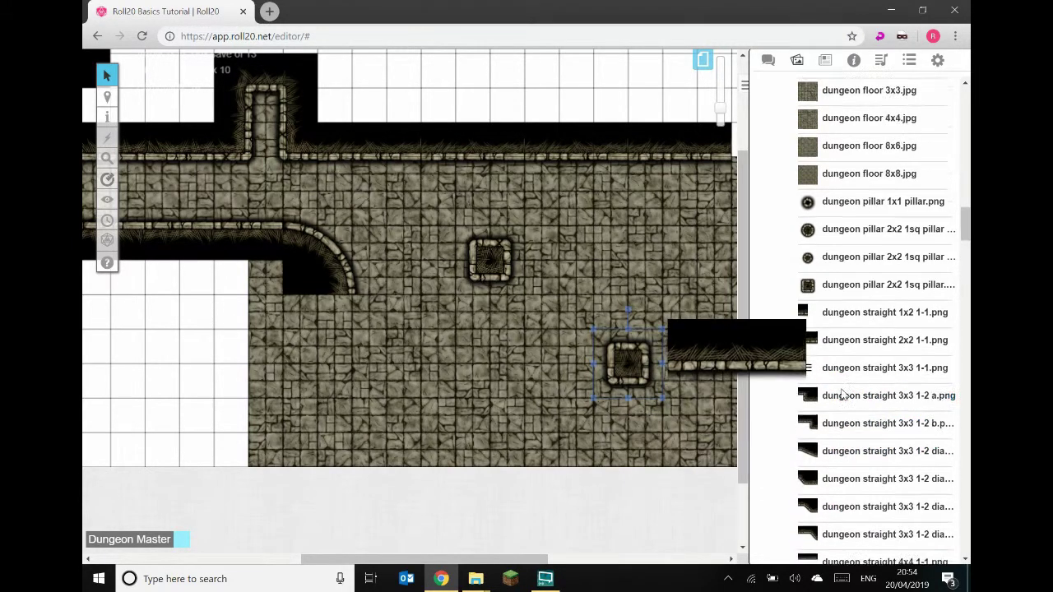
scroll(839, 412, down, 2)
drag(847, 407, 461, 358)
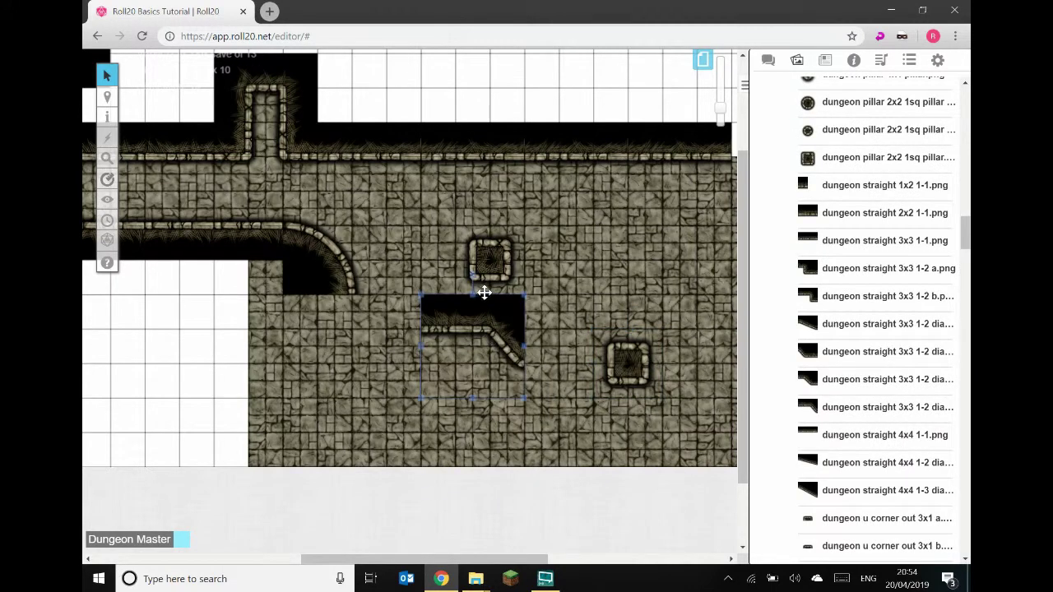
drag(473, 278, 329, 346)
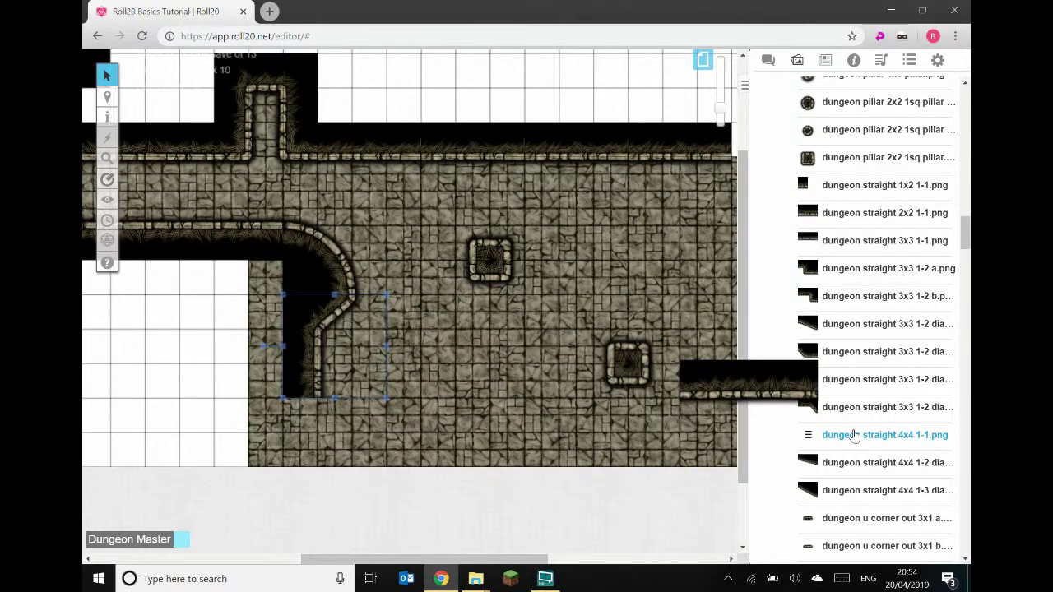
Try a dungeon straight 4x4 1-2 diagonal wall piece, rotated upside down, along the room's lower edge.
mouse_move(839, 476)
drag(840, 475, 538, 357)
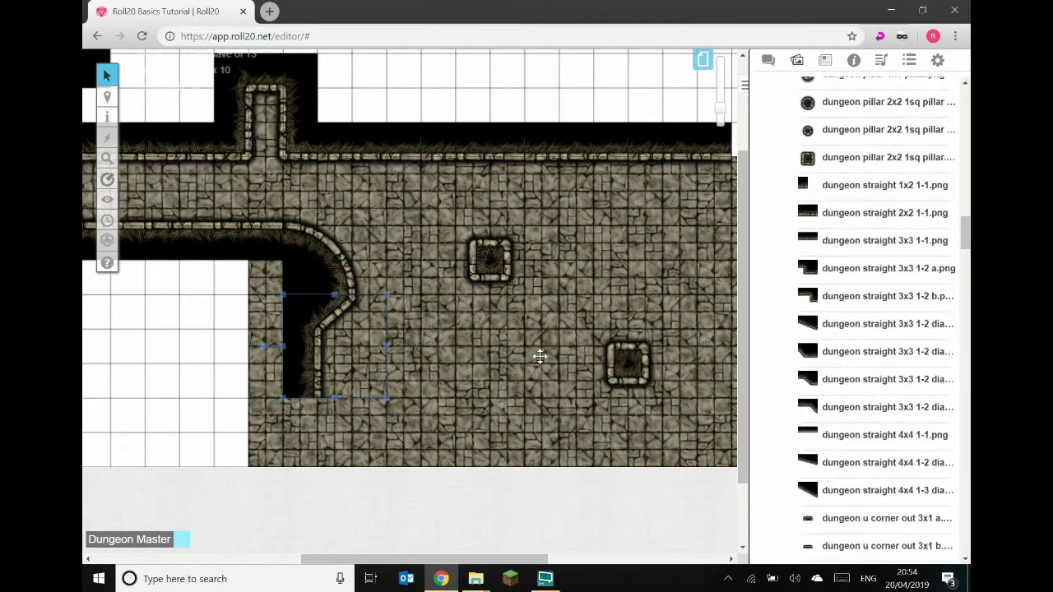
drag(542, 277, 425, 454)
Try a rotated dungeon corner out 3x3 2-2 diagonal piece between the left wall and the pillars, and delete it.
drag(812, 403, 844, 315)
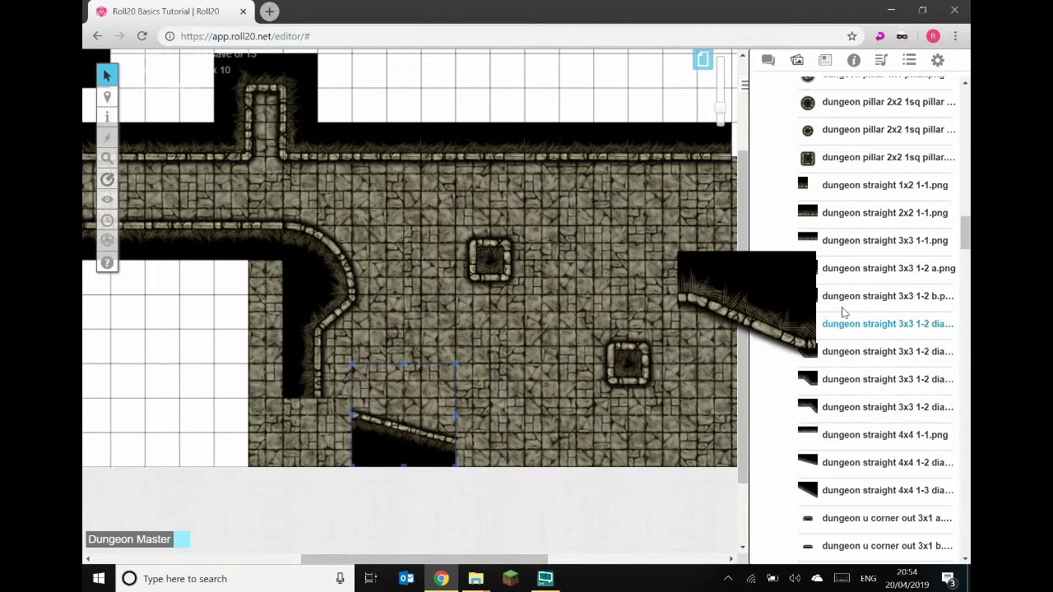
scroll(844, 316, up, 7)
scroll(844, 313, up, 3)
drag(845, 252, 517, 348)
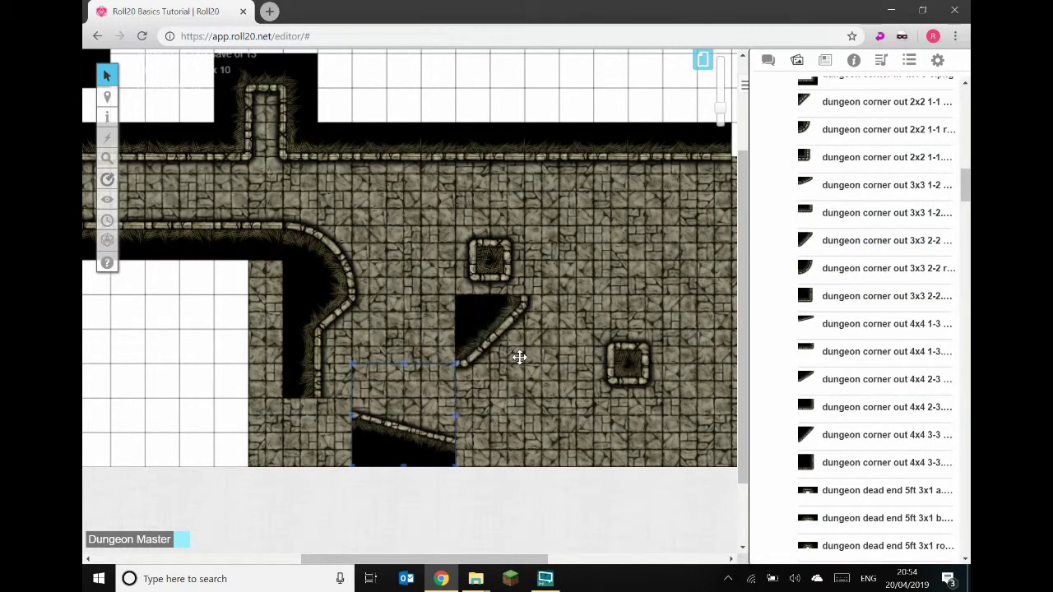
drag(509, 278, 385, 334)
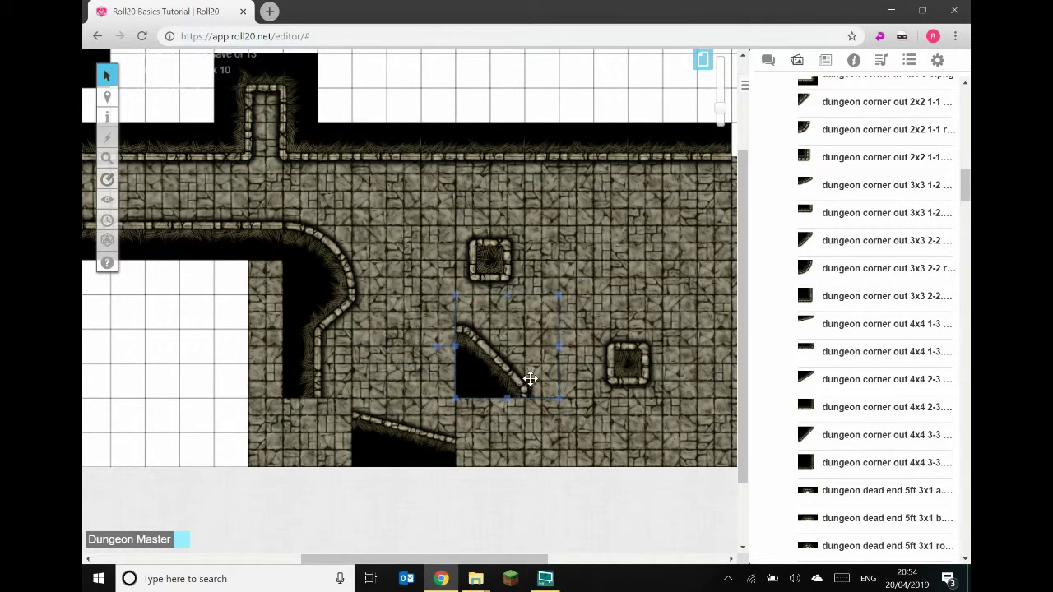
drag(504, 364, 456, 366)
key(Delete)
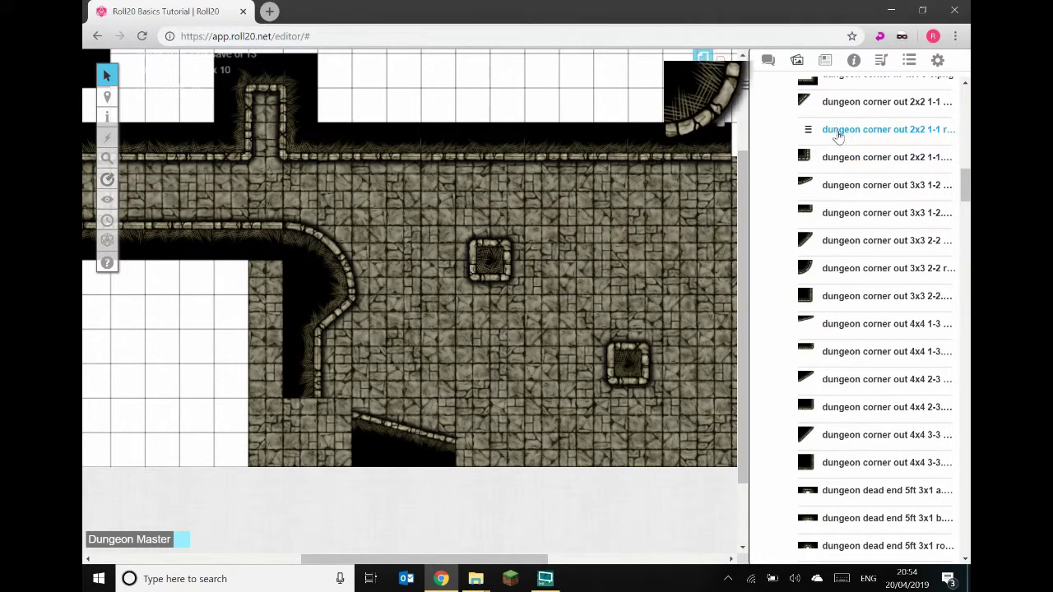
Try a dungeon corner out 2x2 1-1 round piece between the two pillars and delete it.
drag(831, 132, 677, 265)
drag(598, 310, 563, 327)
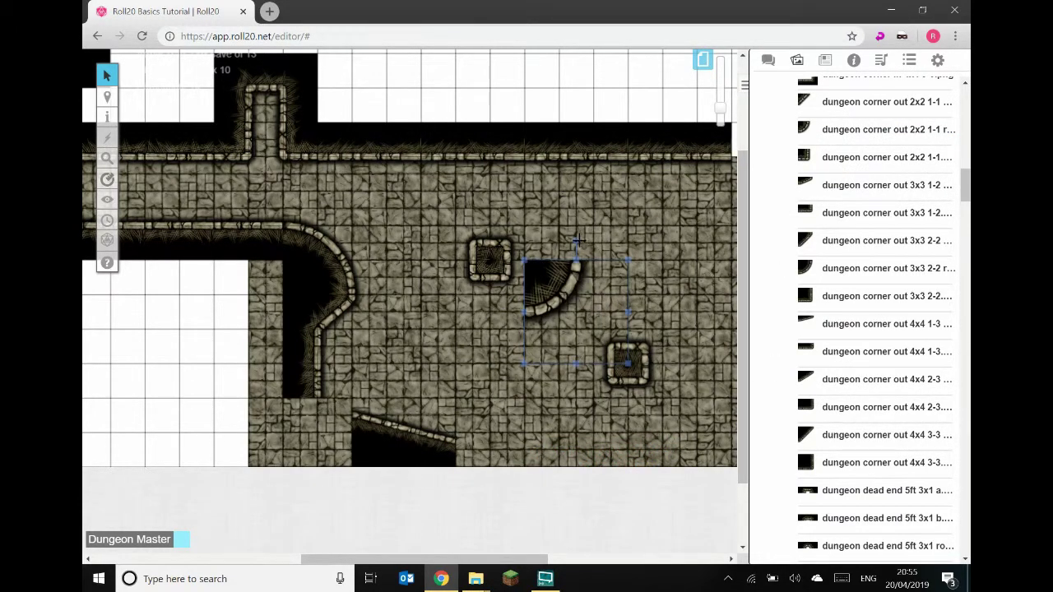
key(Delete)
Place the dungeon corner out 4x4 3-3 diagonal piece, rotated a half turn, near the room's lower-right corner.
mouse_move(821, 391)
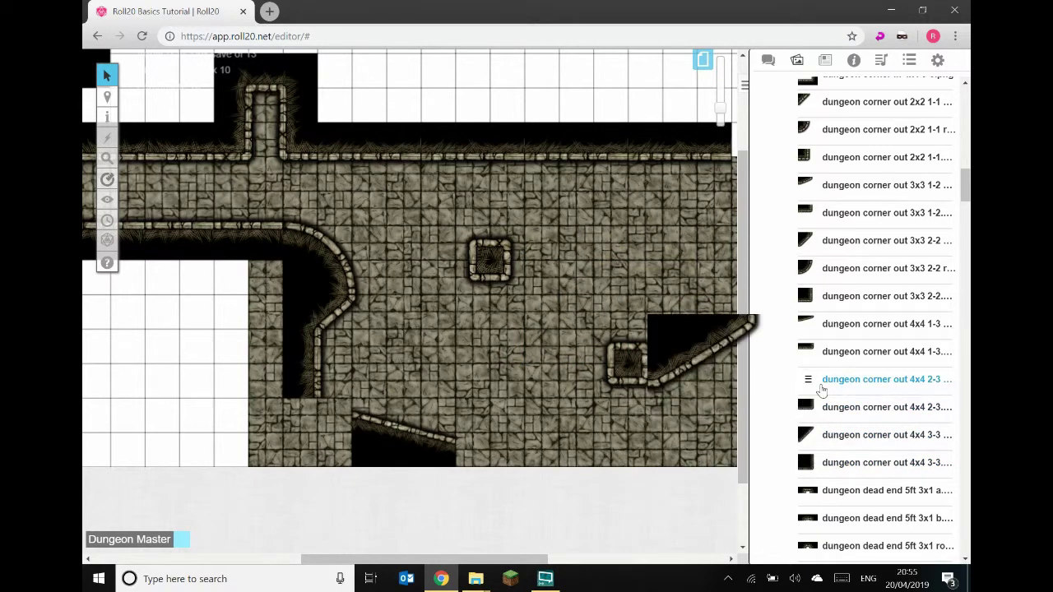
mouse_move(838, 441)
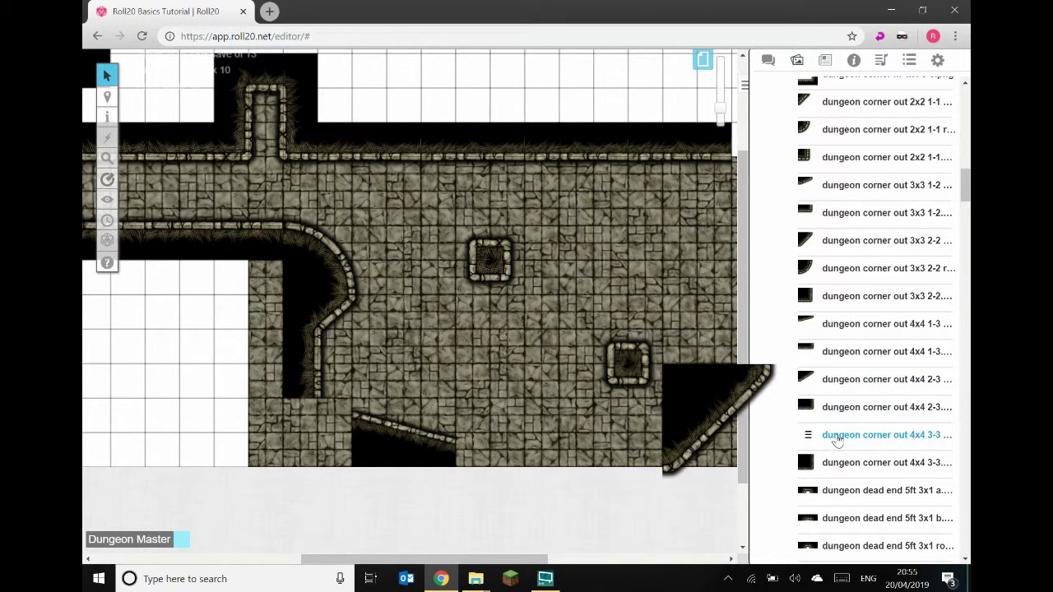
drag(837, 441, 543, 348)
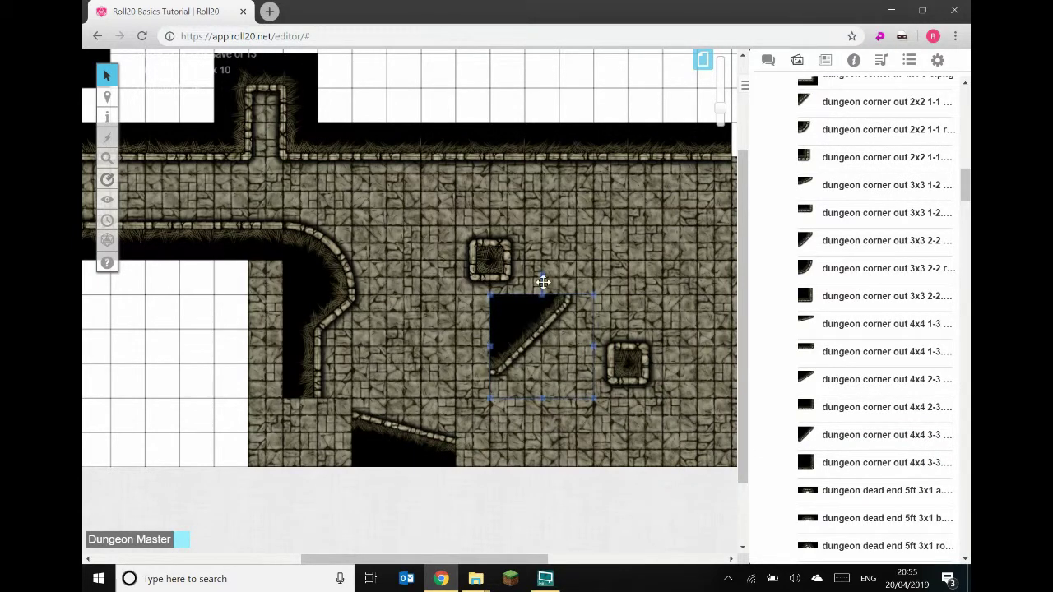
drag(540, 274, 553, 456)
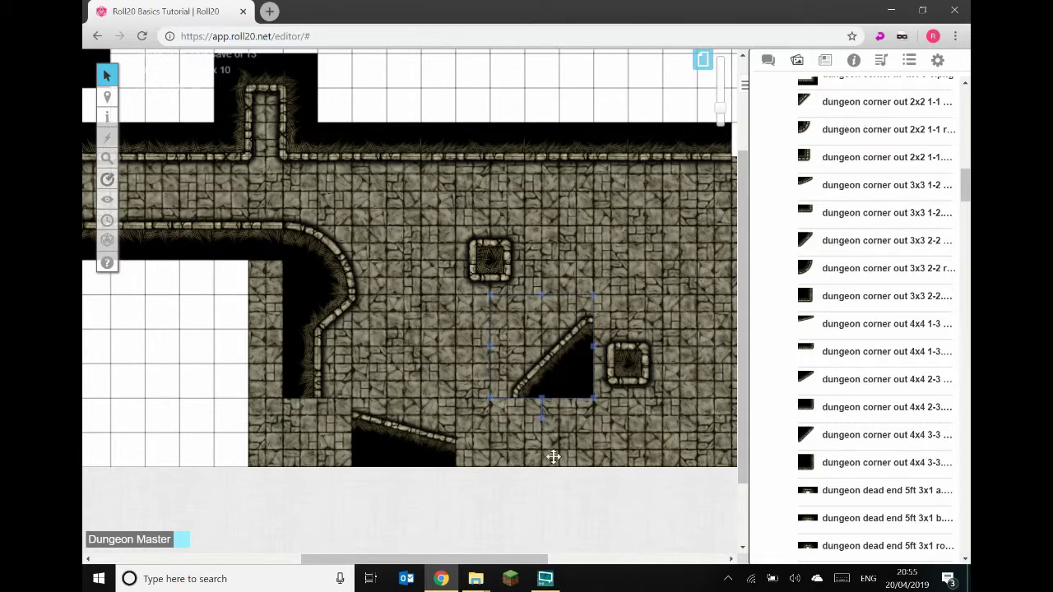
drag(409, 560, 482, 559)
Move the lower pillar one square left and one up, and the upper pillar one square left.
drag(359, 352, 353, 298)
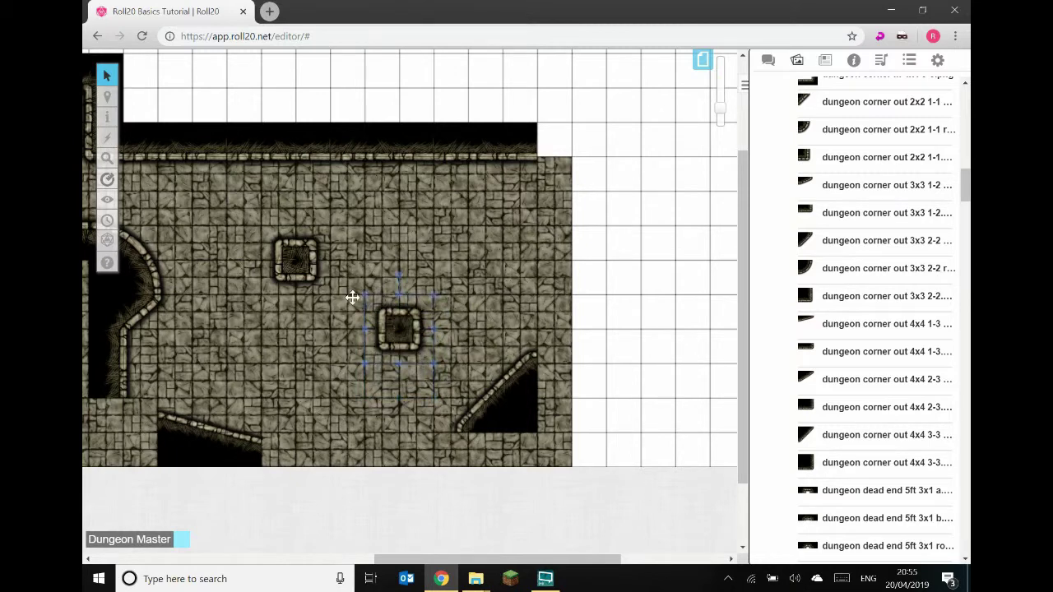
drag(295, 261, 262, 262)
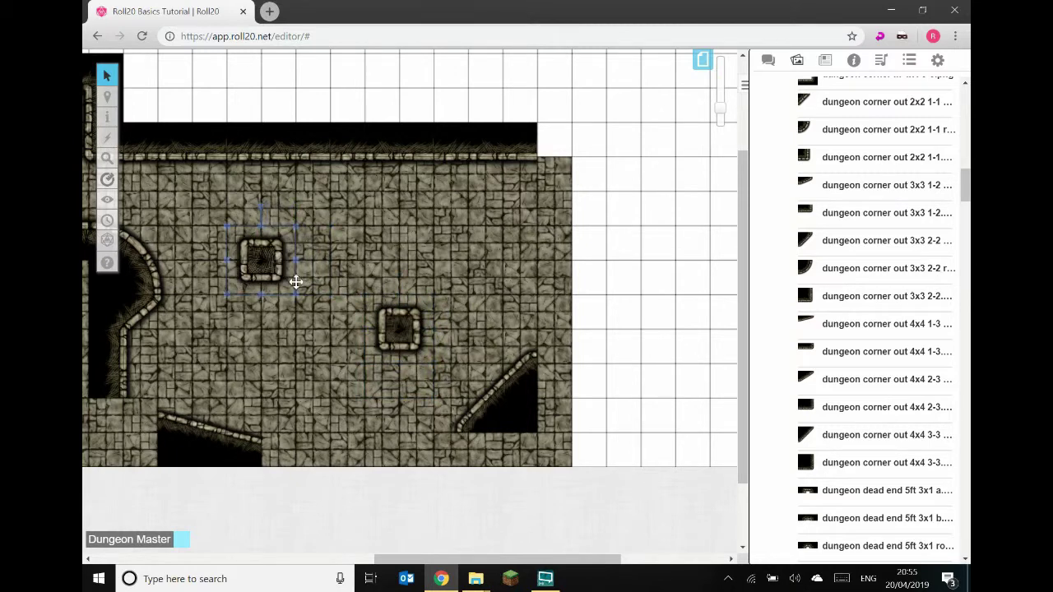
Place the dungeon straight 3x3 1-2 b wall piece, rotated a quarter turn, on the upper part of the room's right edge.
drag(815, 434, 838, 455)
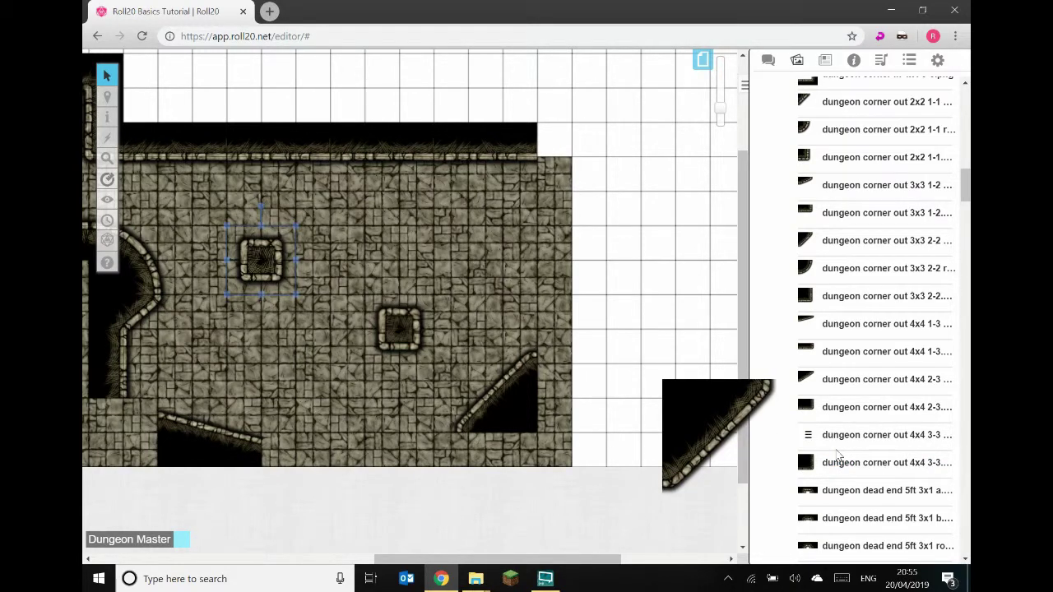
drag(836, 451, 838, 167)
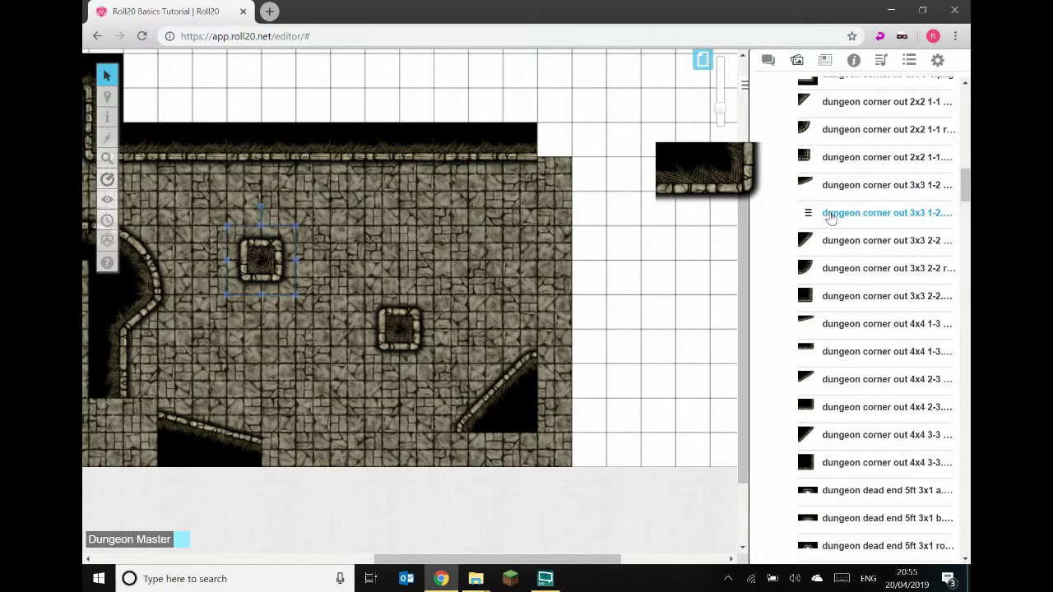
scroll(820, 489, down, 2)
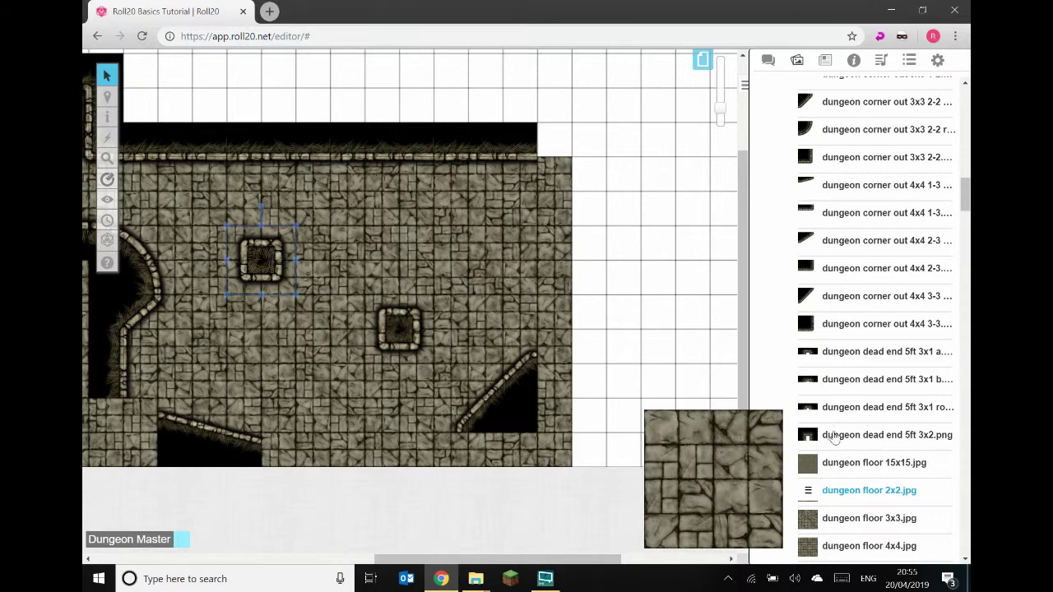
scroll(835, 411, down, 6)
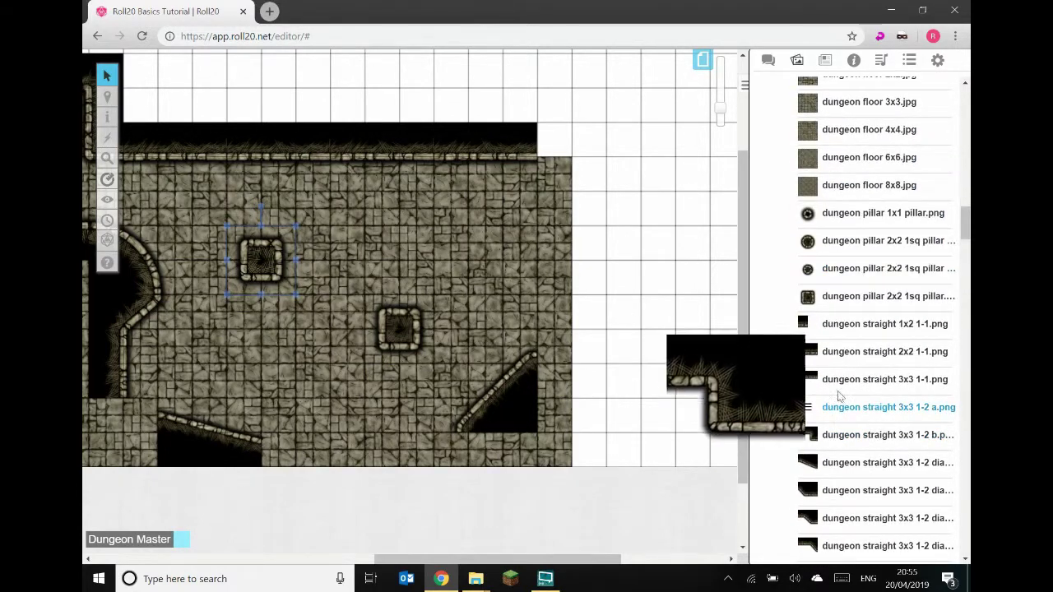
drag(843, 436, 432, 243)
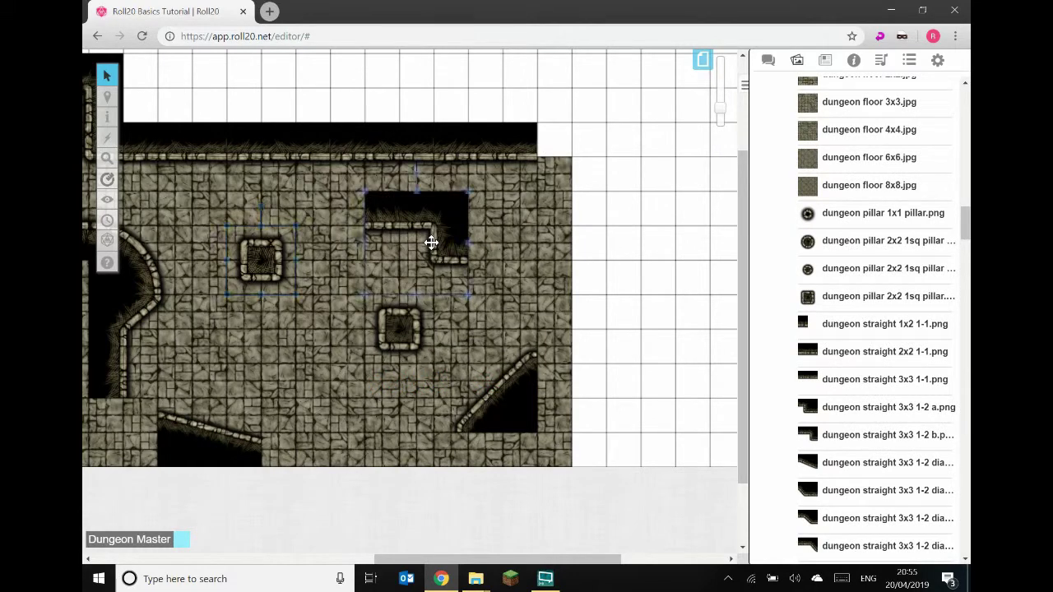
drag(416, 171, 634, 298)
click(529, 406)
drag(488, 455, 514, 412)
drag(603, 286, 596, 266)
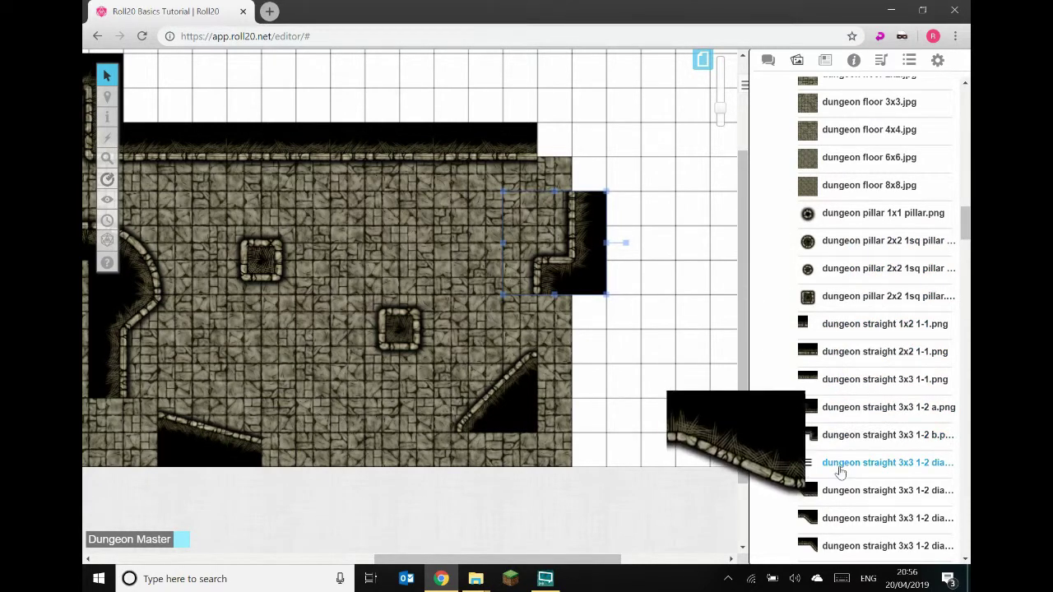
Place a downsized dungeon corner in 2x2 1-1 round piece, rotated a quarter turn, at the left wall's lower end and delete the sloped wall piece.
scroll(849, 343, down, 1)
scroll(847, 387, down, 2)
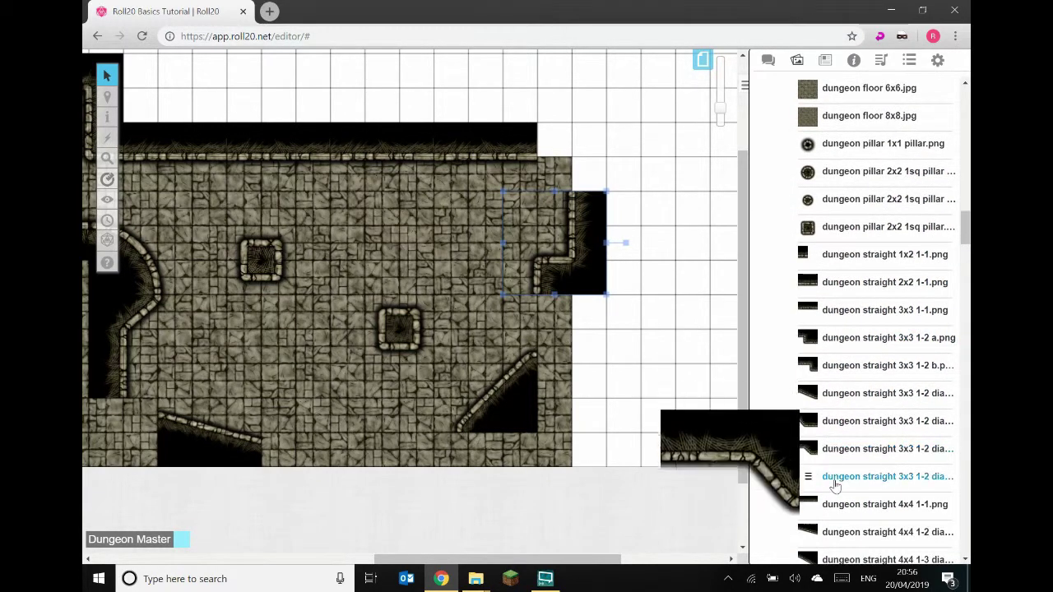
scroll(844, 421, down, 1)
scroll(843, 419, up, 1)
scroll(842, 416, down, 4)
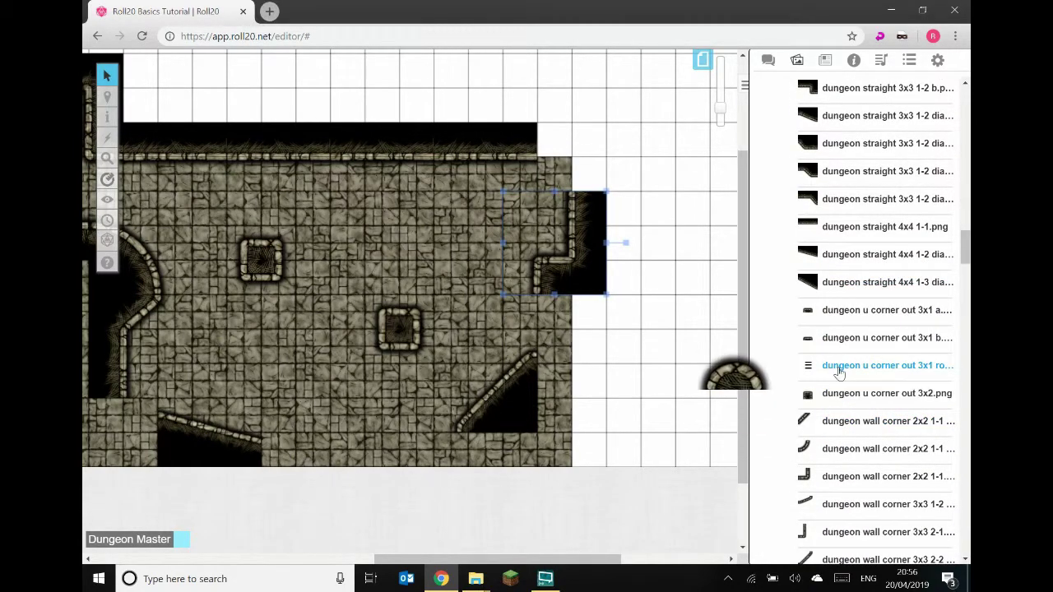
scroll(839, 375, up, 12)
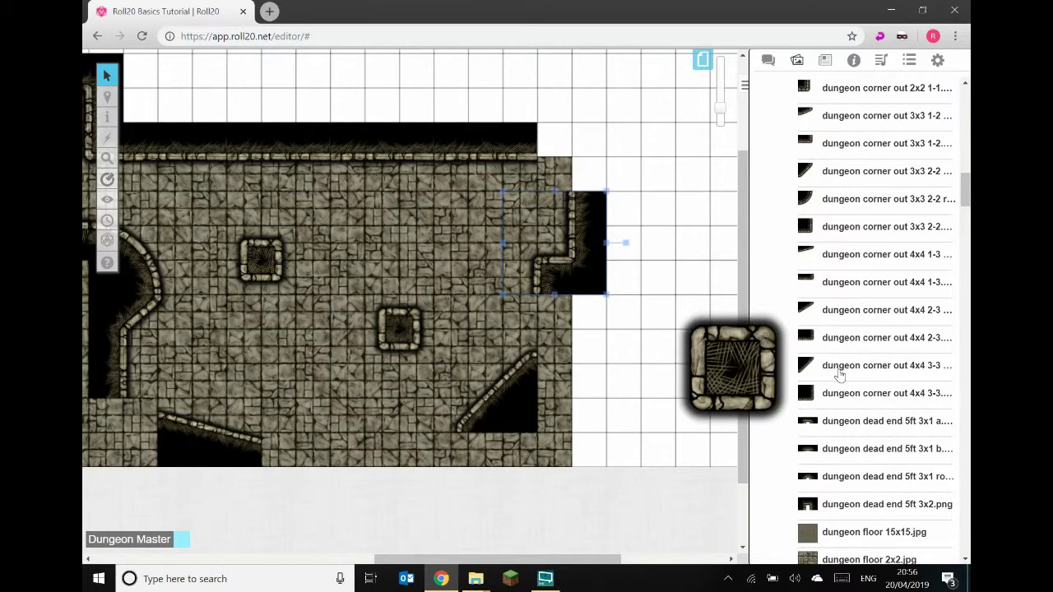
scroll(839, 375, up, 2)
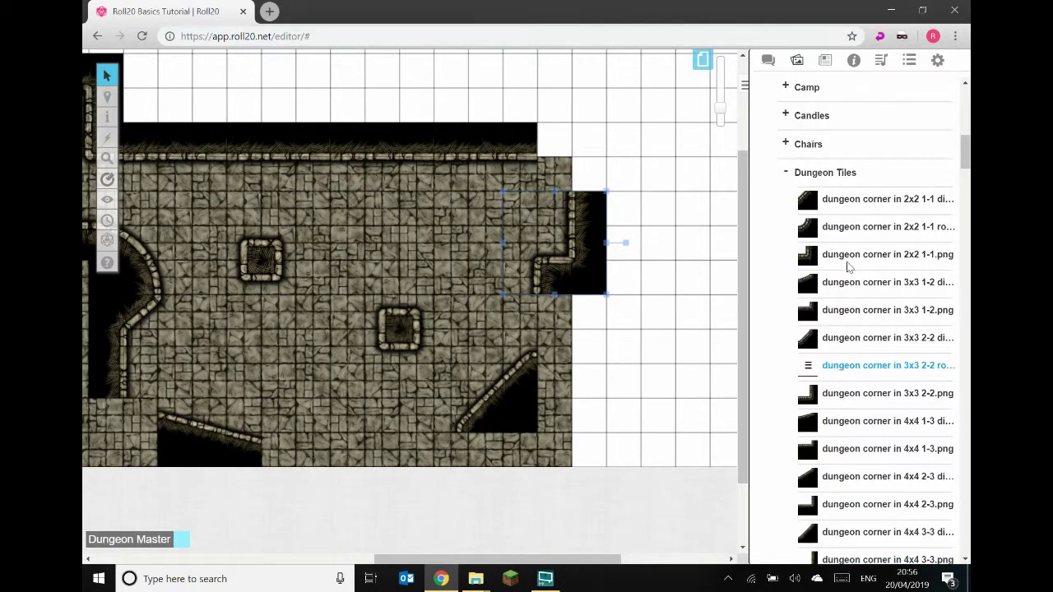
drag(838, 233, 638, 331)
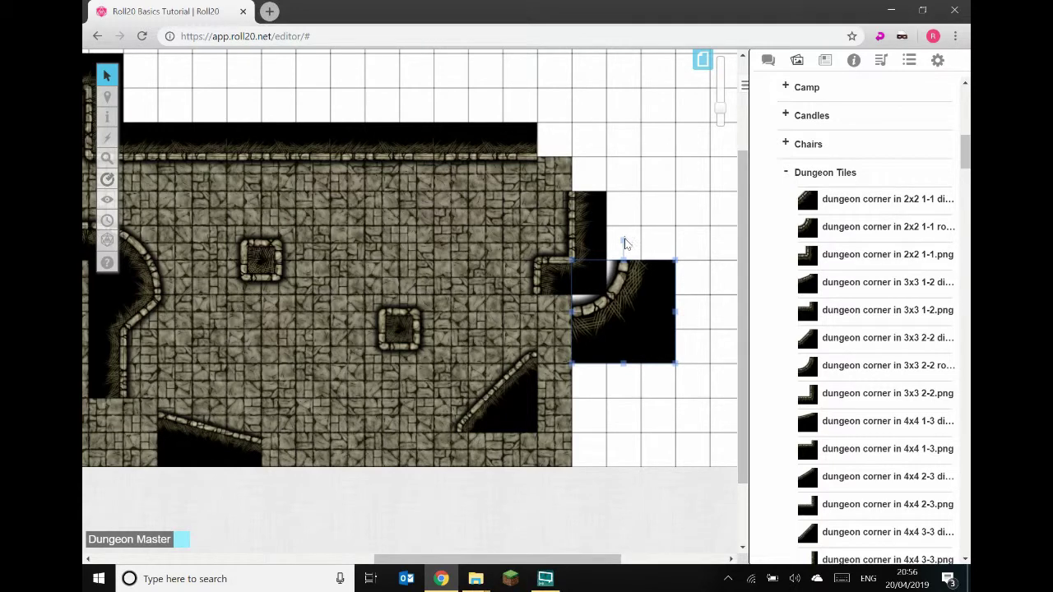
drag(625, 242, 715, 288)
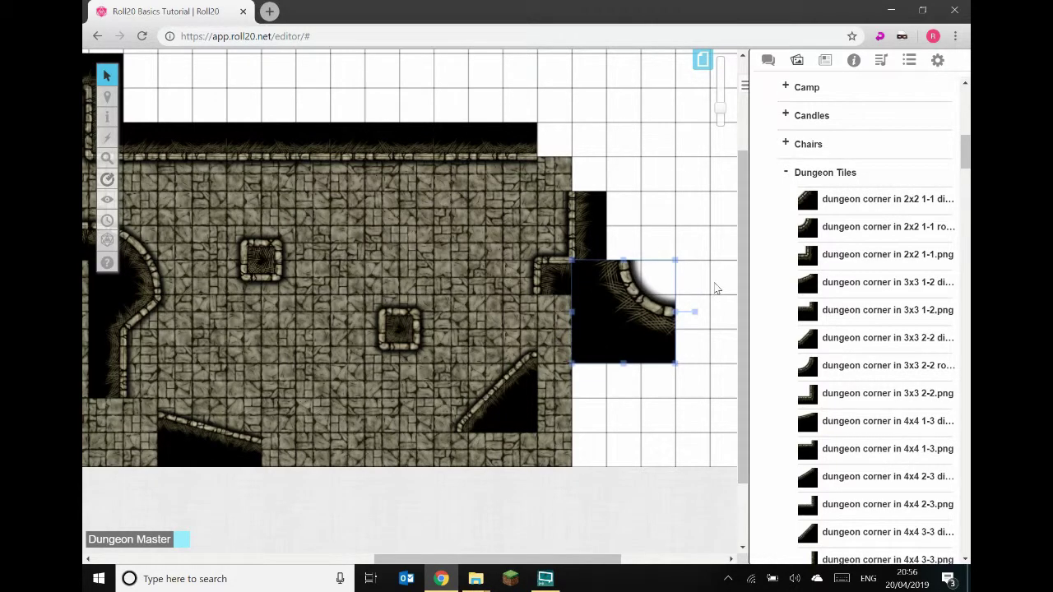
drag(673, 362, 214, 409)
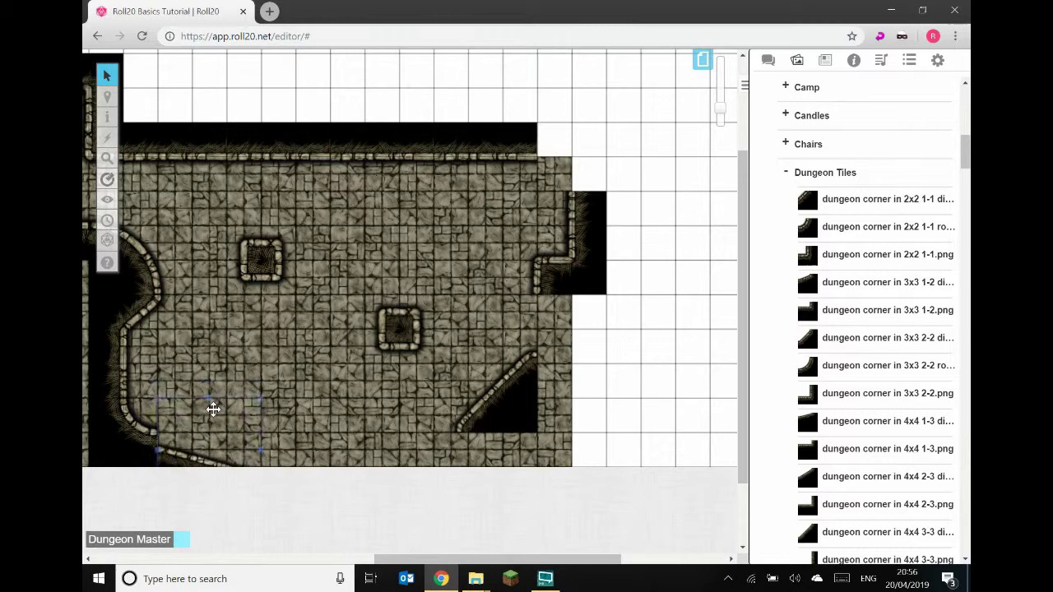
click(211, 409)
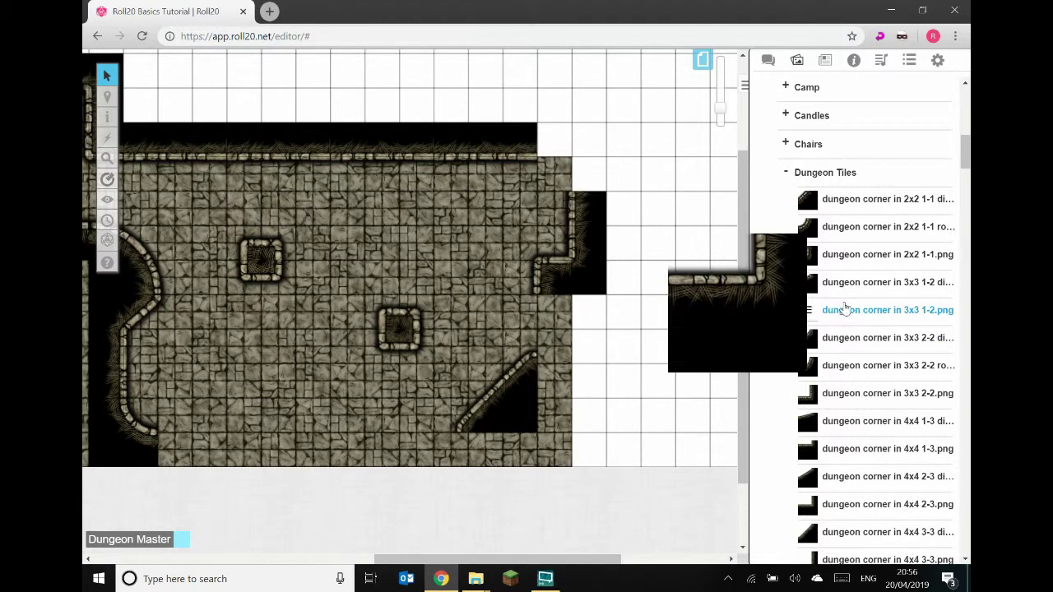
Place the dungeon corner in 3x3 1-2 diagonal piece at the left wall's lower end, continuing the curved wall along the bottom.
mouse_move(847, 288)
drag(847, 288, 219, 435)
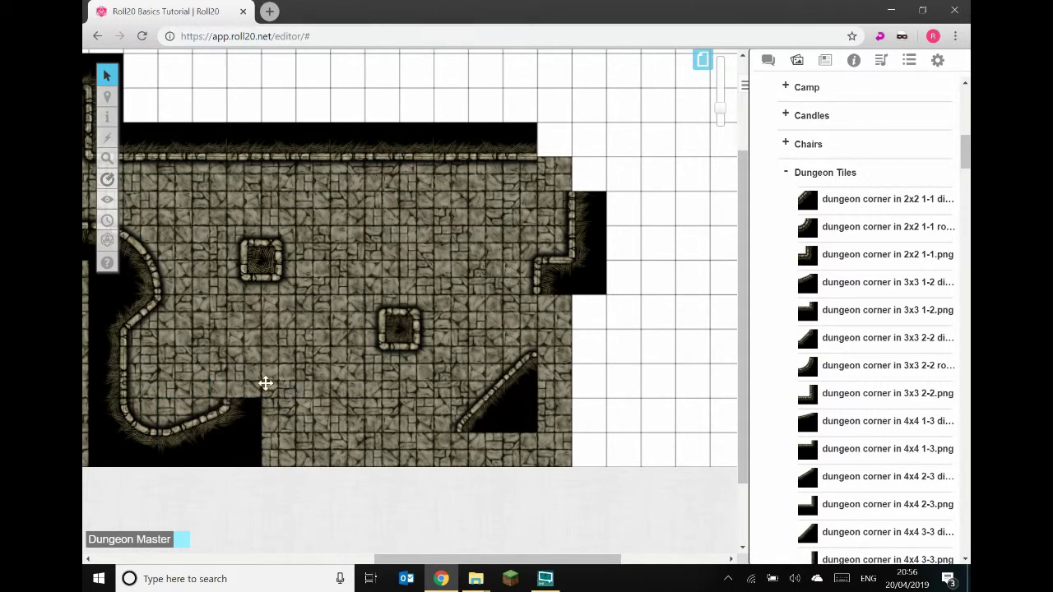
Replace the sloped lower-right wall with the dungeon corner in 3x3 1-2 piece and move the right wall piece three squares down.
drag(823, 310, 487, 387)
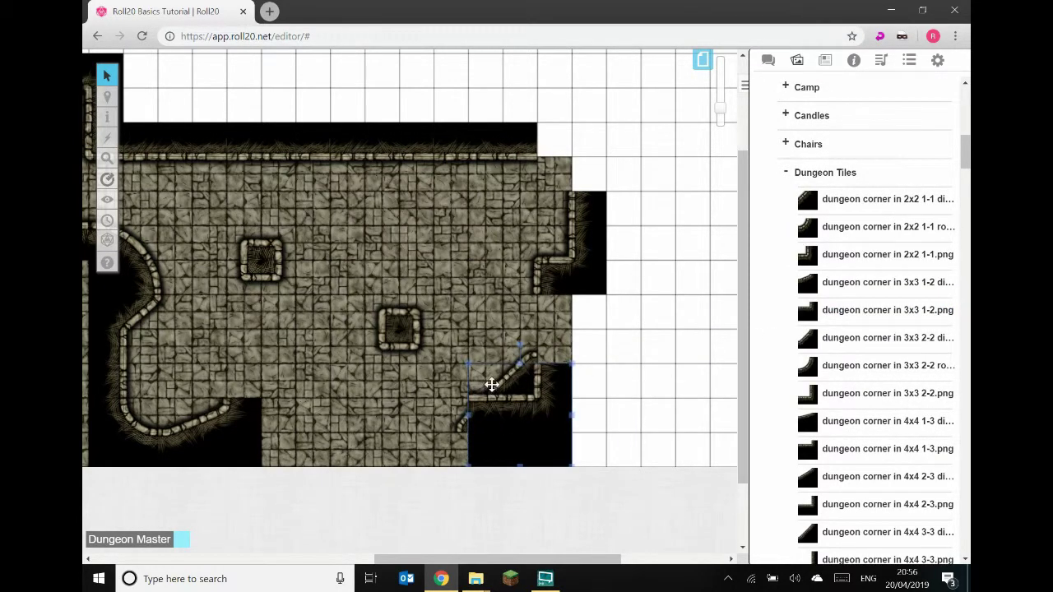
drag(530, 421, 455, 366)
drag(663, 399, 557, 429)
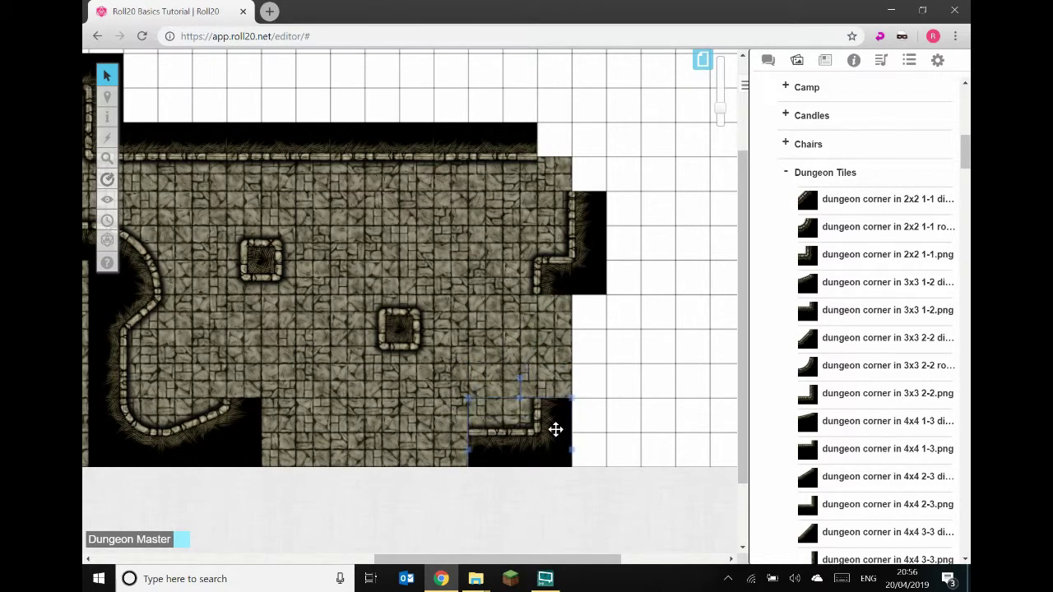
drag(579, 275, 578, 372)
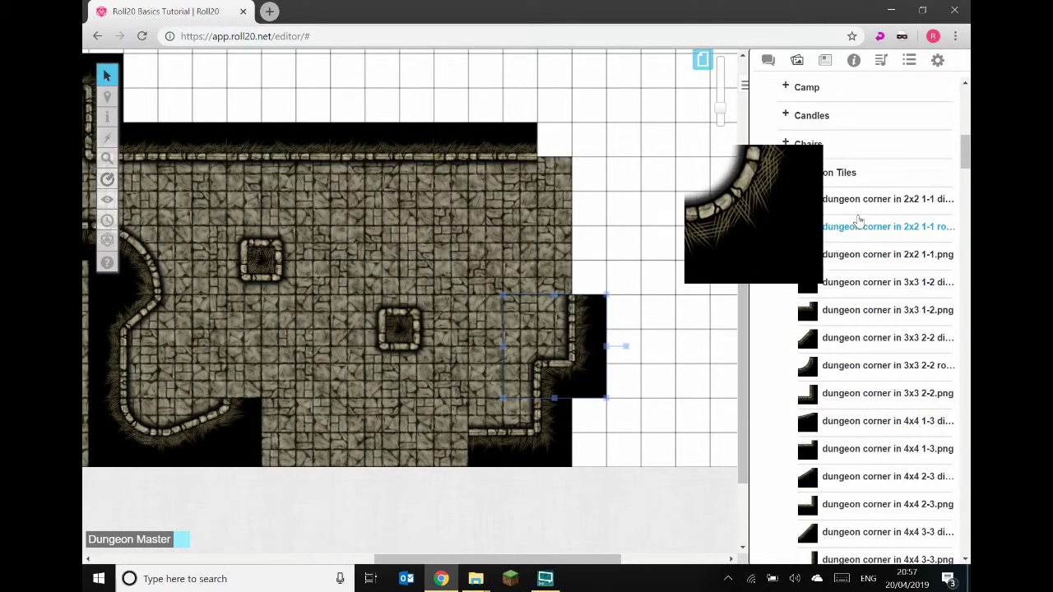
Place the dungeon corner in 4x4 3-3 piece beside the room's right edge and rotate it a quarter turn counterclockwise.
scroll(851, 329, down, 2)
scroll(853, 364, down, 8)
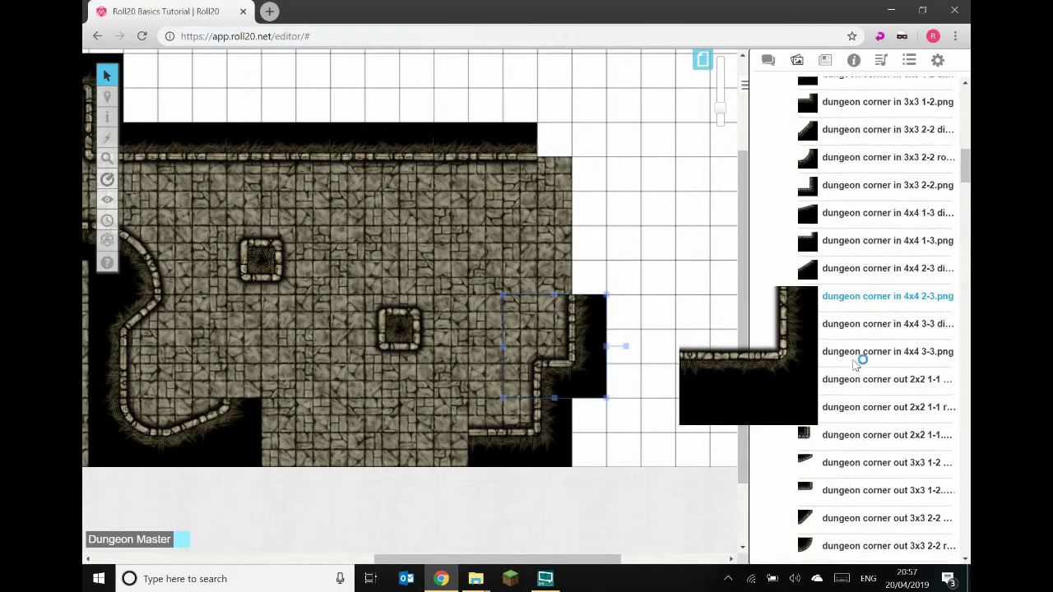
scroll(853, 368, down, 2)
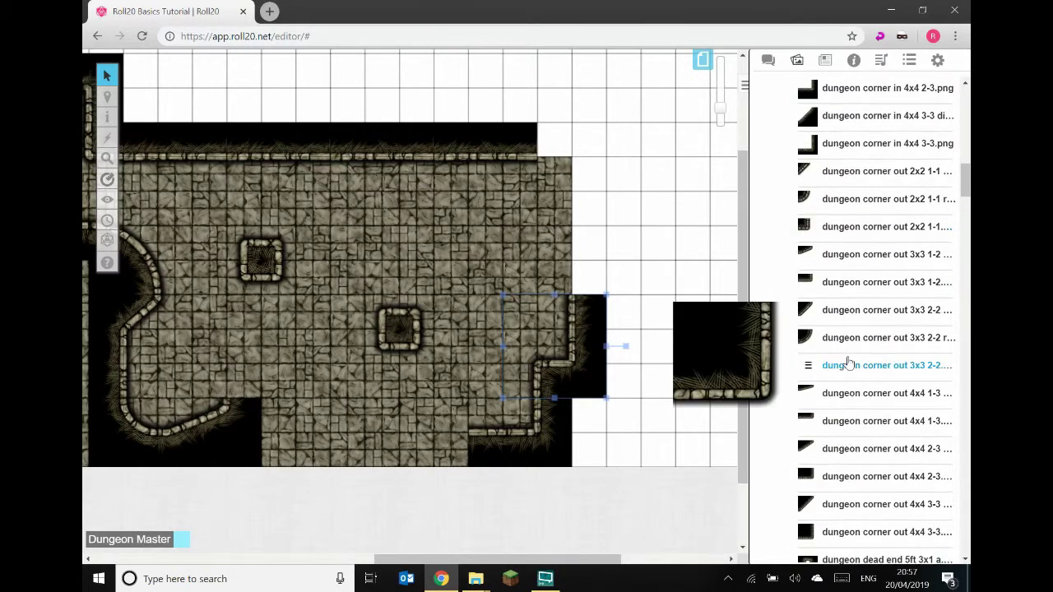
drag(853, 367, 864, 314)
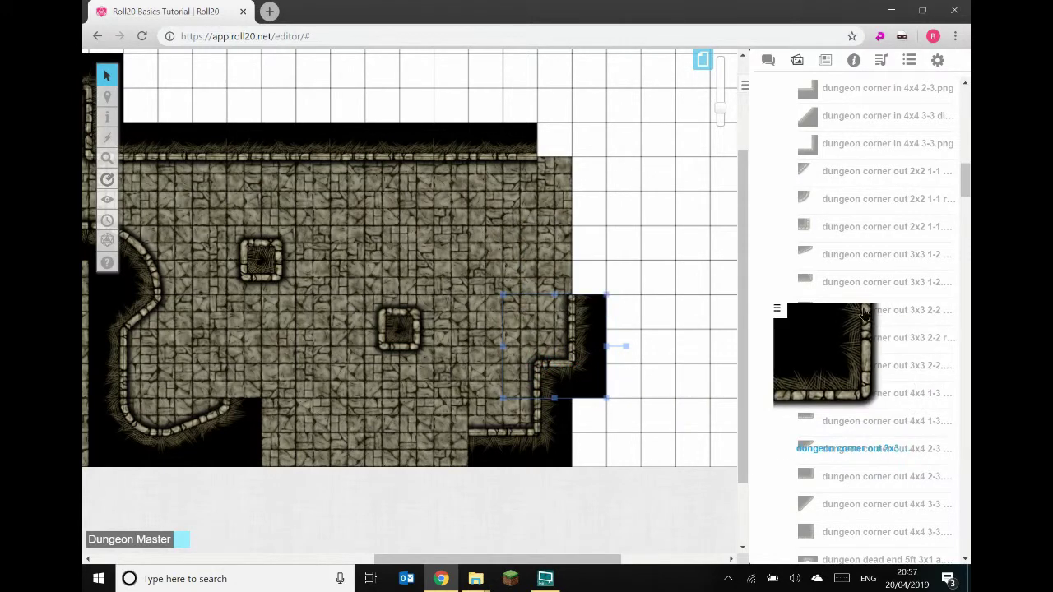
scroll(862, 329, up, 3)
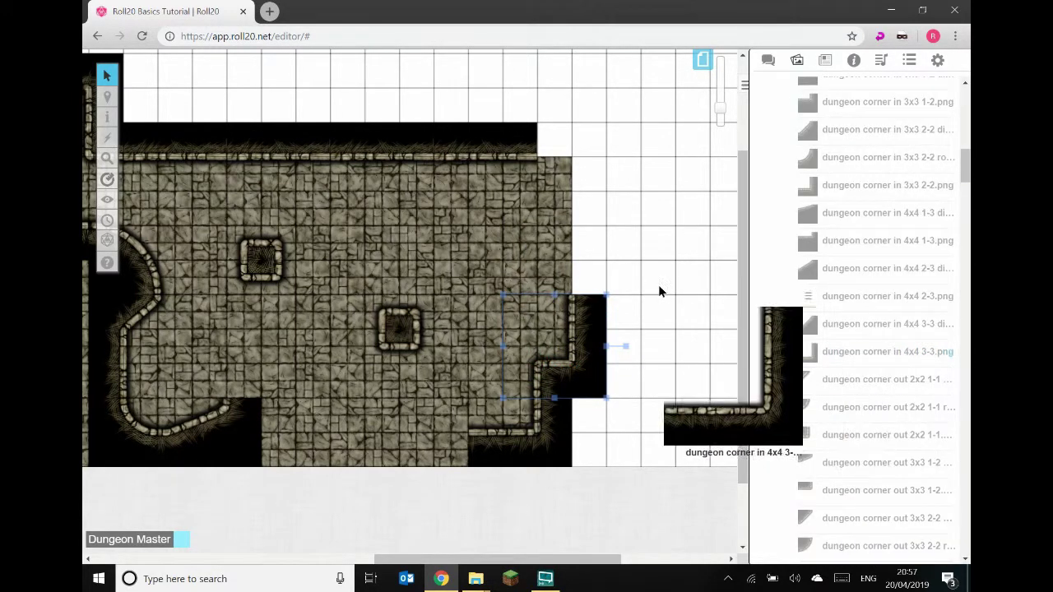
key(ctrl+v)
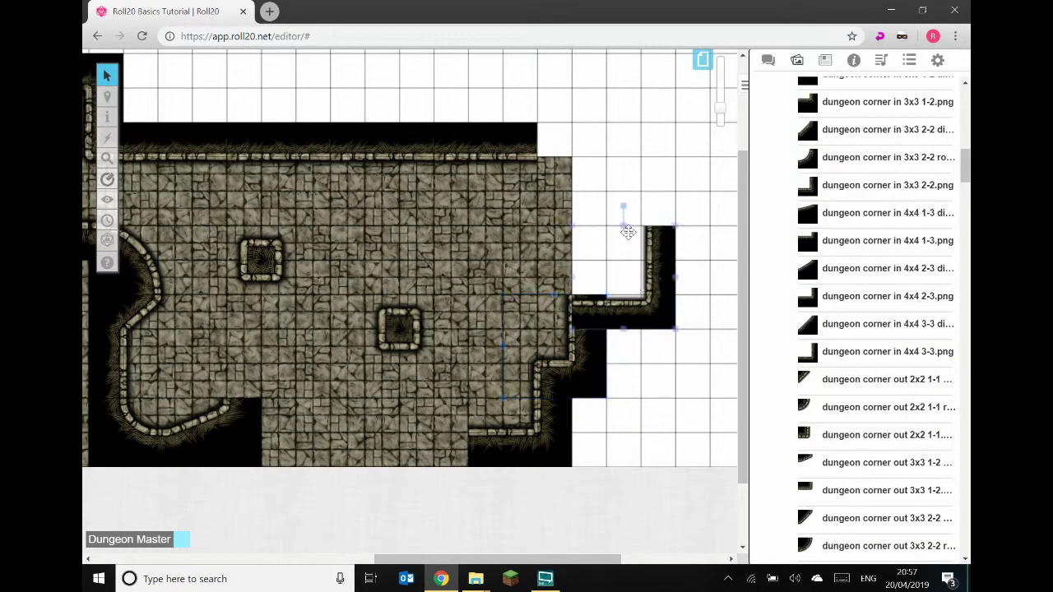
click(634, 263)
drag(623, 205, 572, 218)
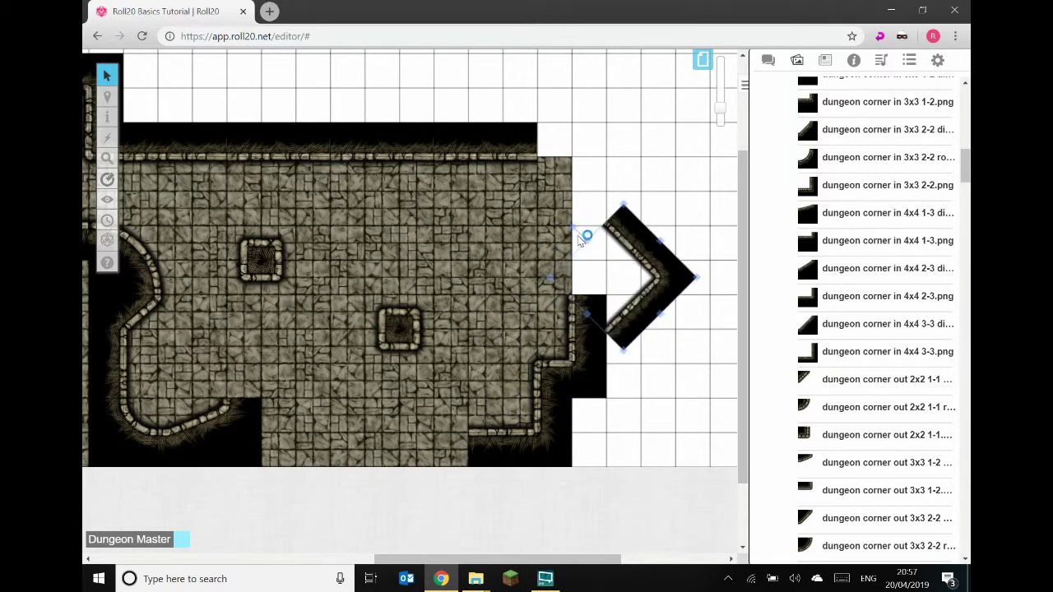
drag(571, 223, 562, 277)
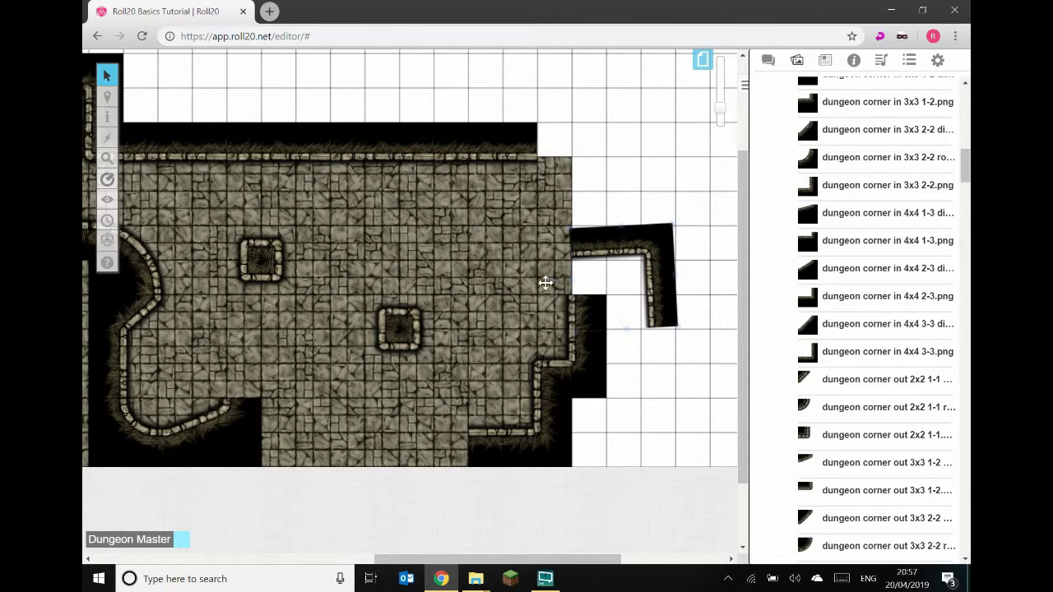
Move the top wall's end piece aside and fit the rotated corner into the room's upper-right corner, enlarged to 4x4 squares.
drag(651, 263, 605, 195)
drag(518, 137, 584, 65)
drag(577, 168, 577, 104)
drag(598, 164, 584, 178)
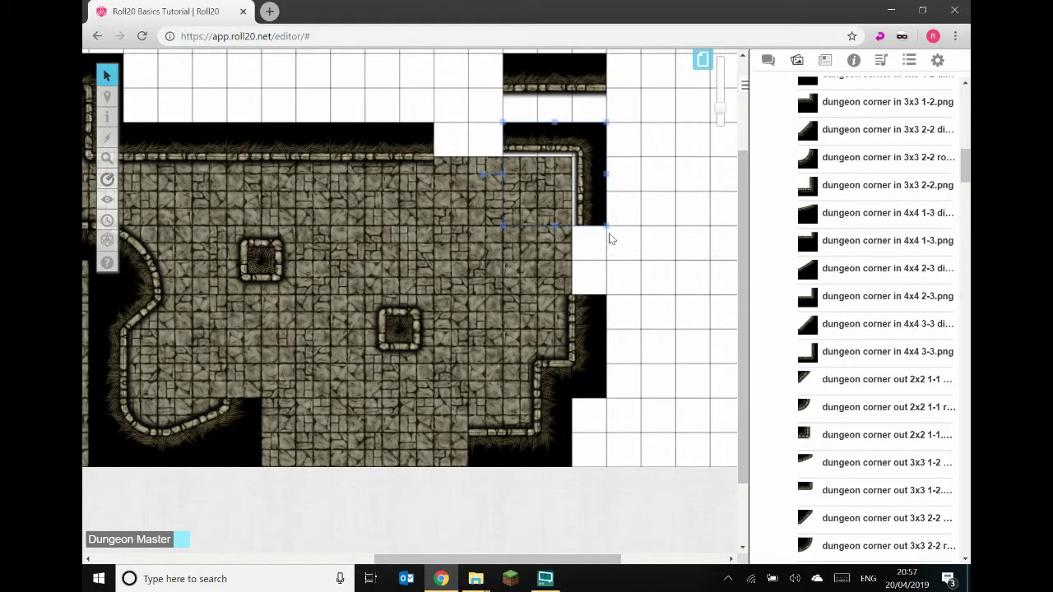
drag(609, 227, 632, 254)
drag(631, 206, 599, 203)
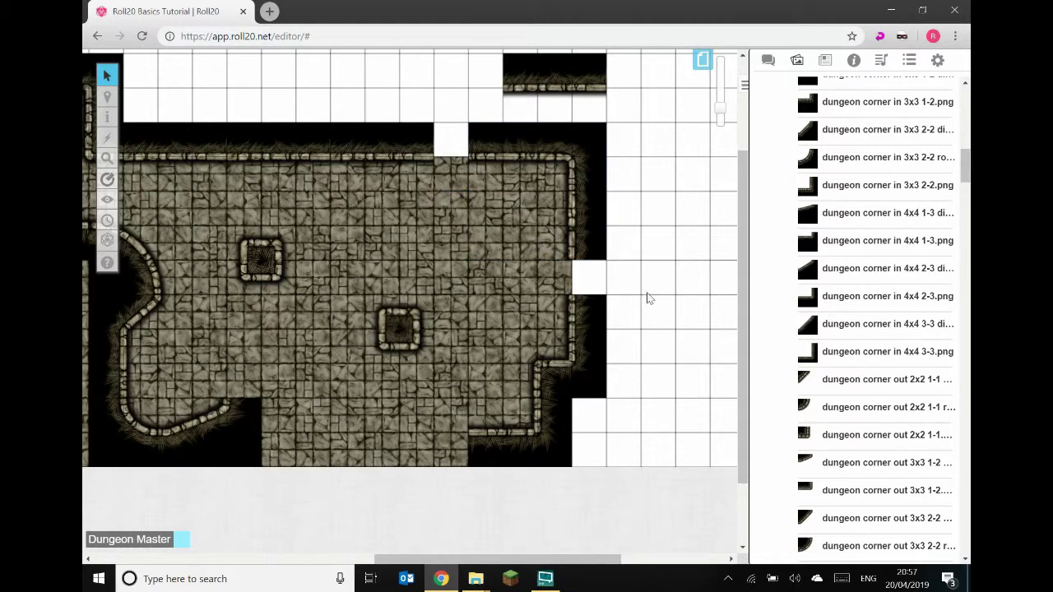
Move the spare straight wall piece to the room's bottom edge beside the lower-right corner, rotated a half turn.
drag(560, 81, 495, 286)
drag(485, 205, 420, 450)
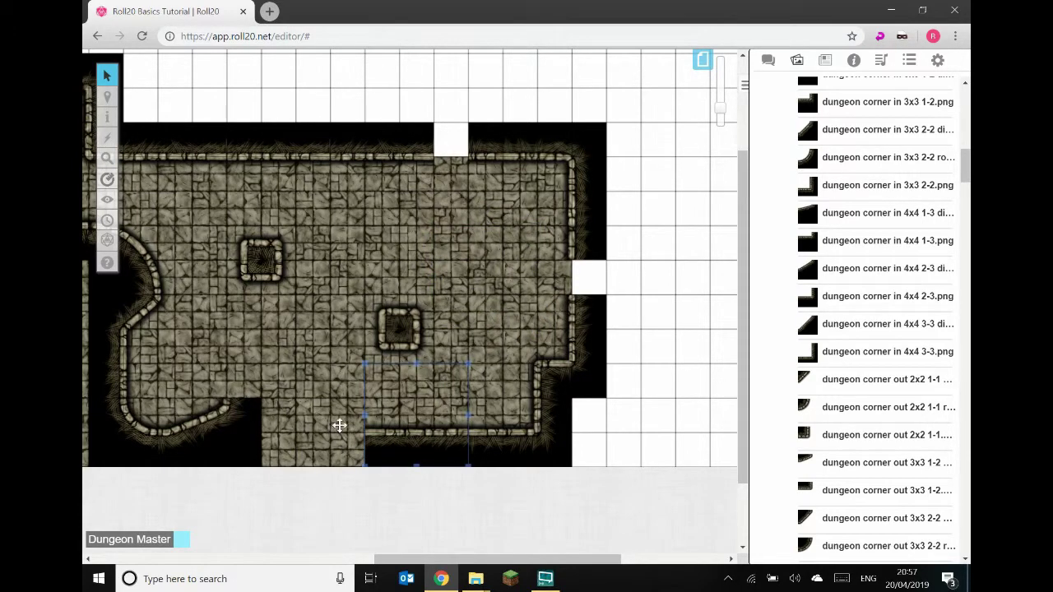
Place the dungeon corner out 2x2 1-1 round piece, downsized to 2x2 squares and rotated a half turn, at the lower-left wall's end.
drag(823, 408, 337, 332)
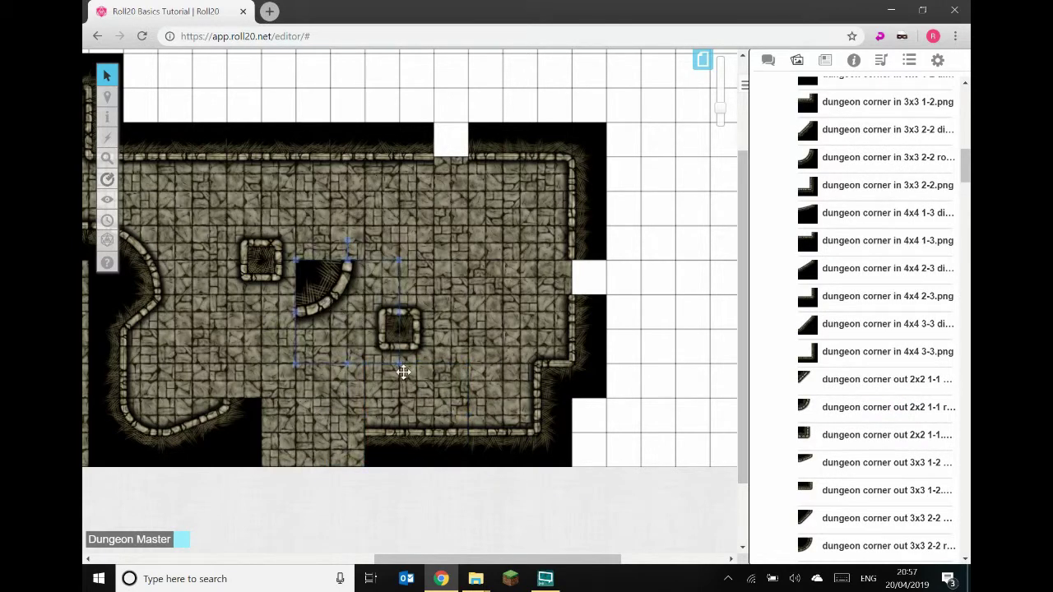
drag(396, 363, 365, 329)
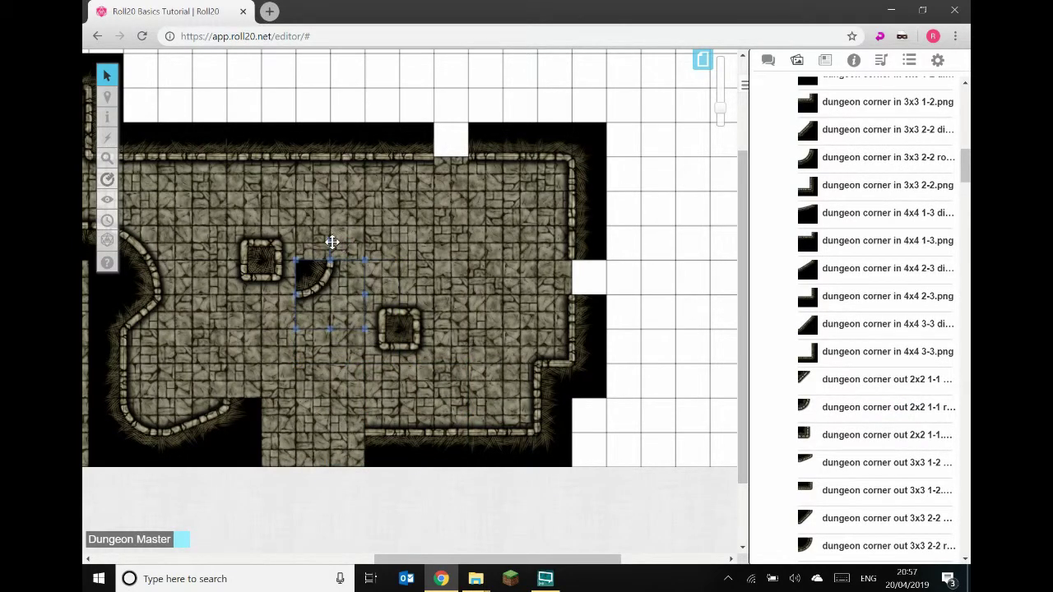
drag(313, 244, 337, 353)
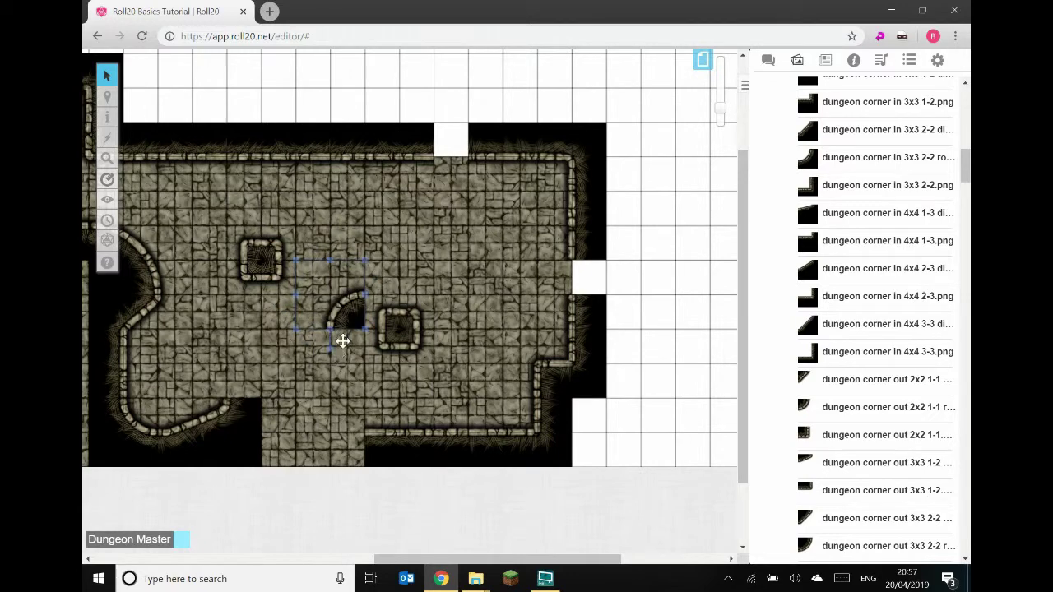
drag(290, 328, 253, 401)
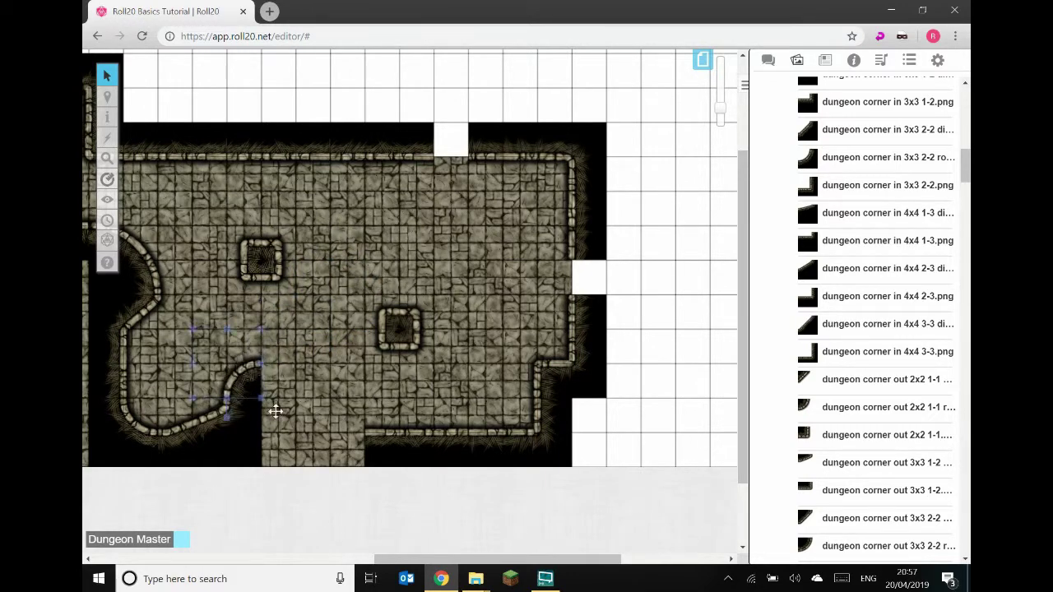
Place the dungeon corner out 3x3 1-2 diagonal piece, rotated a quarter turn, to continue the wall down from the round piece.
mouse_move(847, 467)
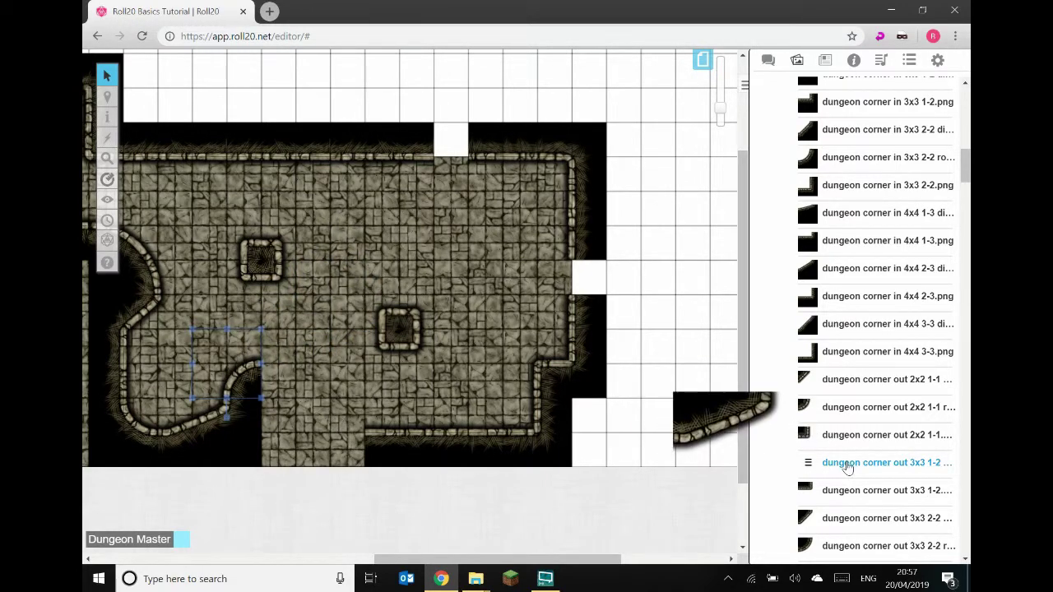
drag(848, 467, 544, 313)
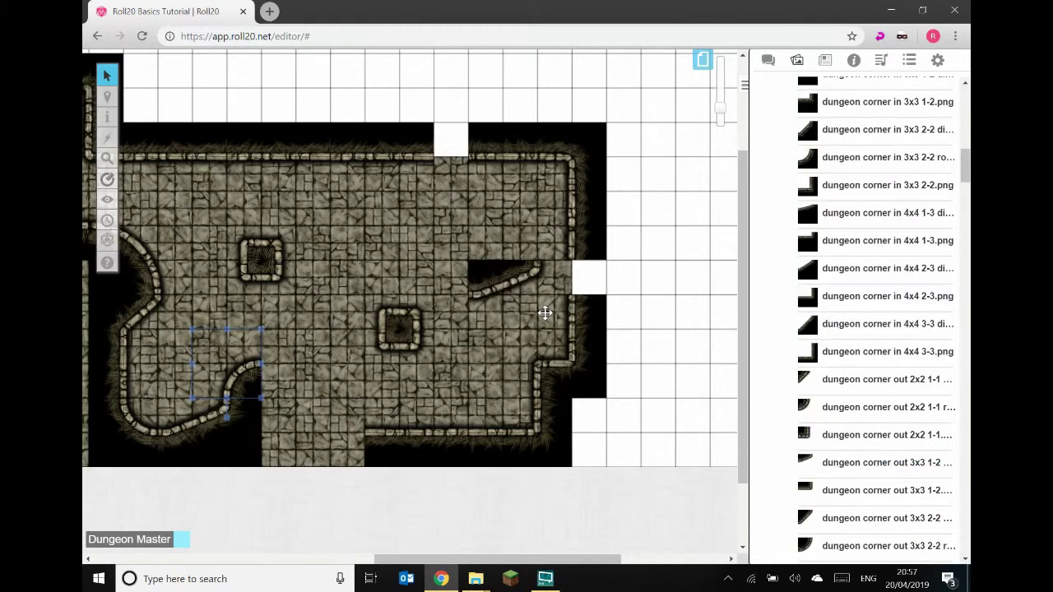
click(487, 303)
drag(520, 243, 293, 411)
drag(772, 447, 525, 347)
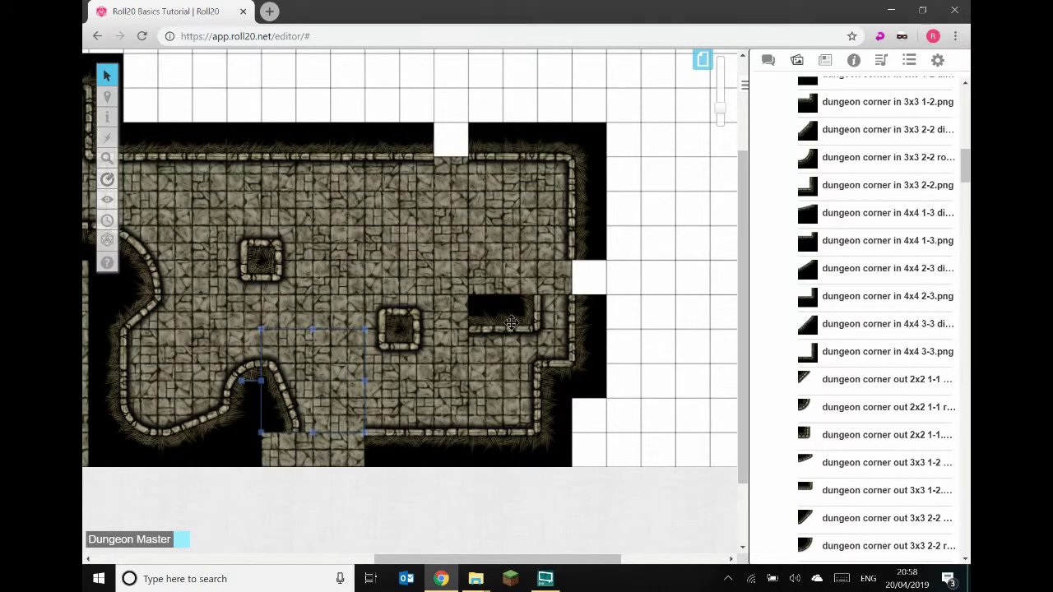
drag(525, 277, 528, 444)
click(556, 413)
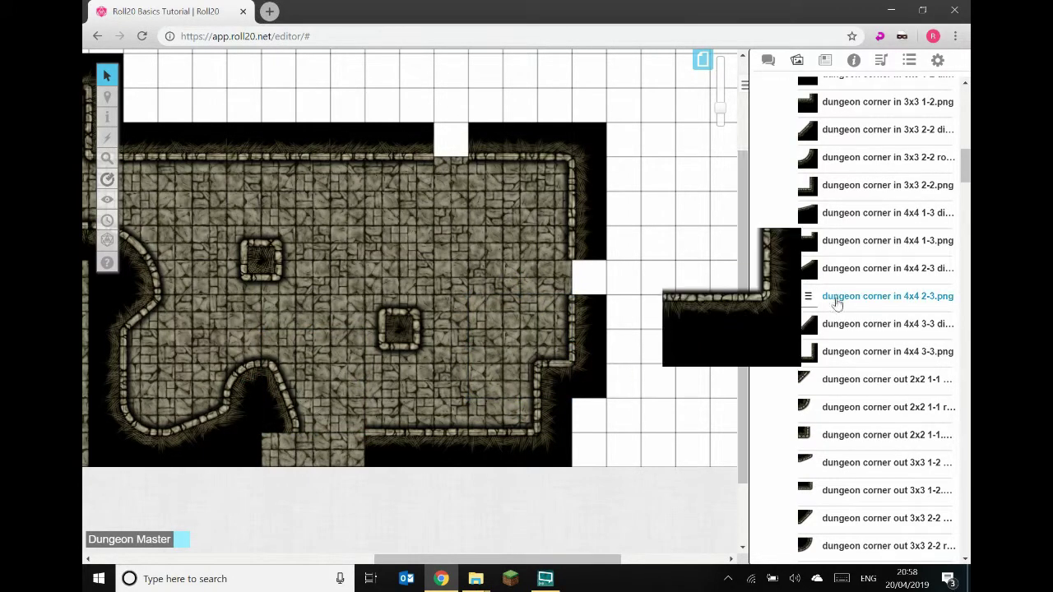
Try to close the bottom wall gap with a horizontally flipped dungeon corner in 3x3 1-2 piece and delete it.
scroll(852, 418, down, 1)
scroll(852, 420, up, 4)
drag(855, 325, 353, 418)
drag(313, 344, 480, 282)
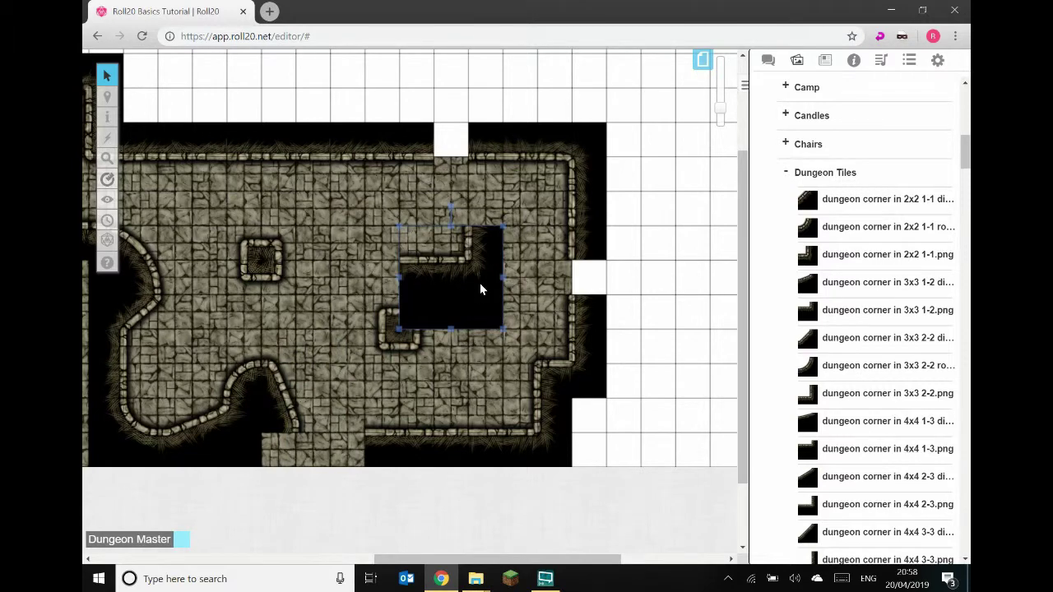
right_click(486, 280)
mouse_move(533, 260)
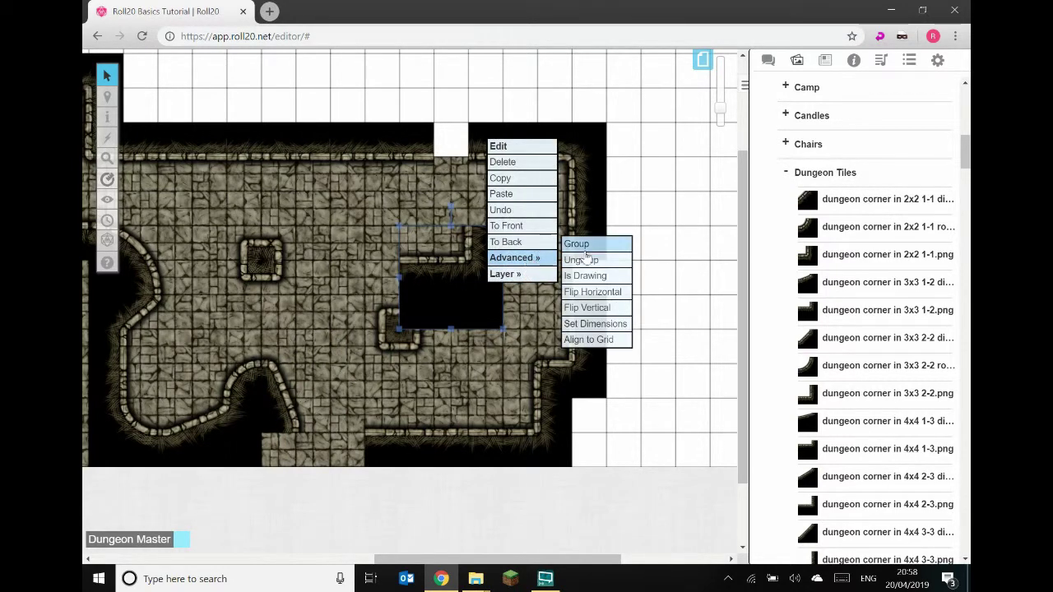
click(594, 291)
drag(462, 324, 325, 448)
drag(302, 408, 239, 406)
drag(303, 424, 374, 352)
drag(344, 305, 349, 343)
key(Delete)
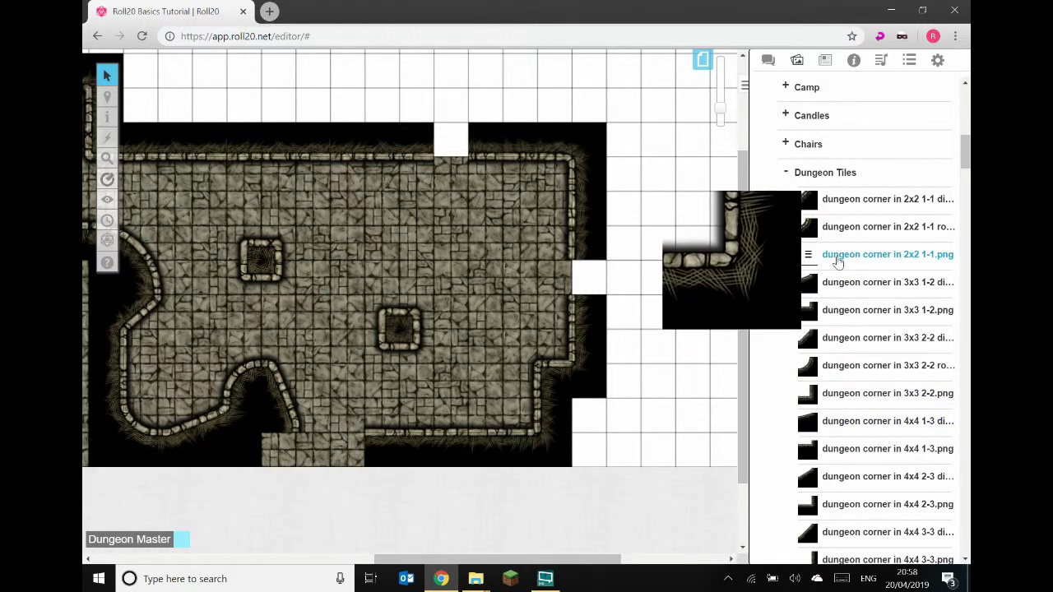
Place a downsized dungeon corner in 2x2 1-1 piece, rotated a quarter turn, in the bottom gap and shift the lower-left wall pieces up one square.
drag(835, 256, 441, 309)
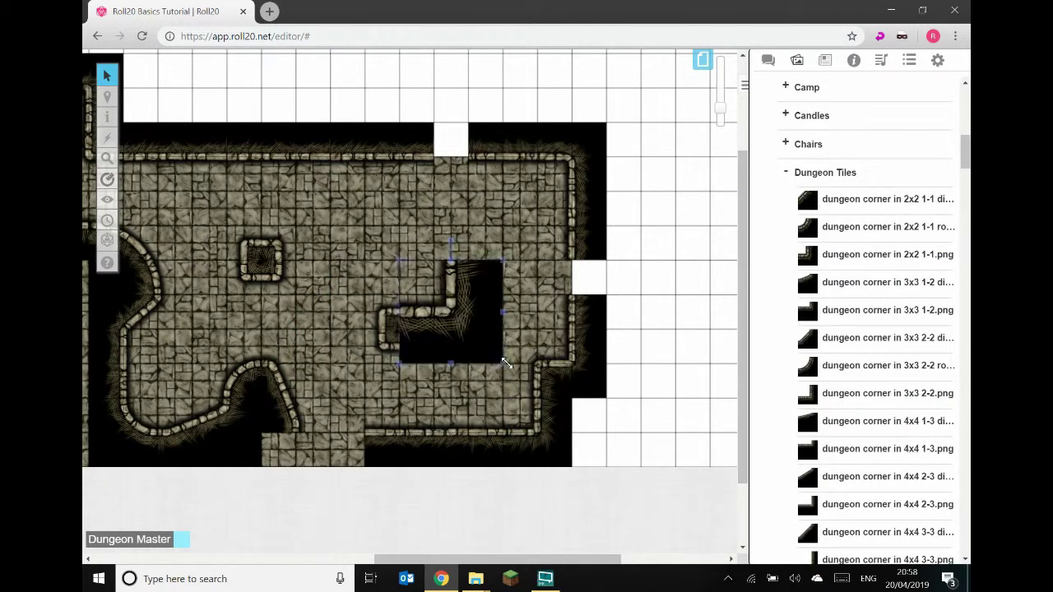
drag(504, 364, 469, 329)
drag(434, 241, 108, 399)
drag(202, 366, 202, 327)
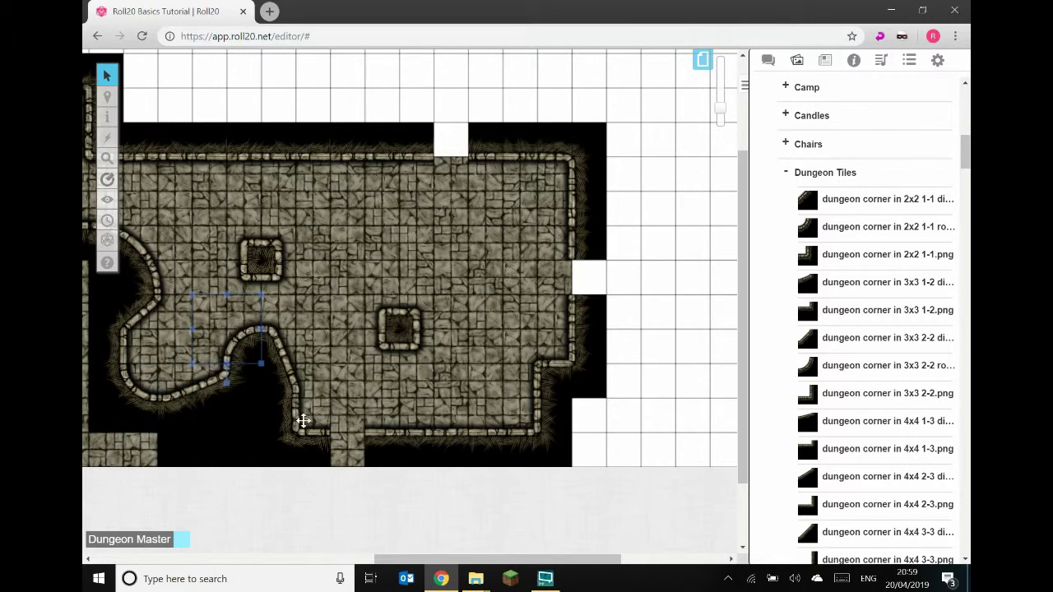
Place a dungeon straight 1-1 wall piece, resized to one square wide and two high, in the top wall's gap.
scroll(838, 372, down, 3)
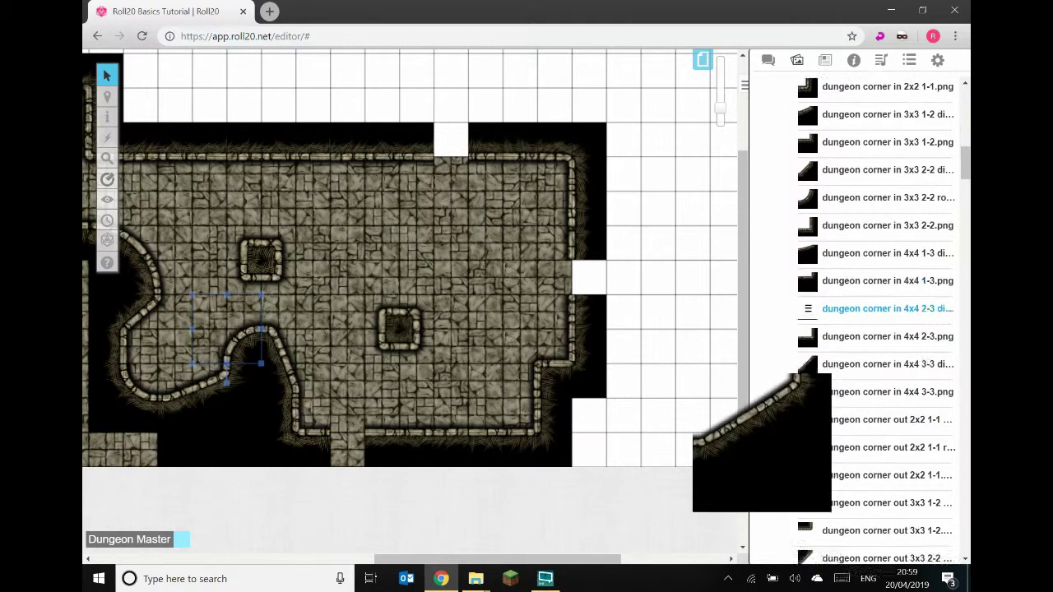
scroll(833, 419, down, 3)
scroll(833, 419, down, 6)
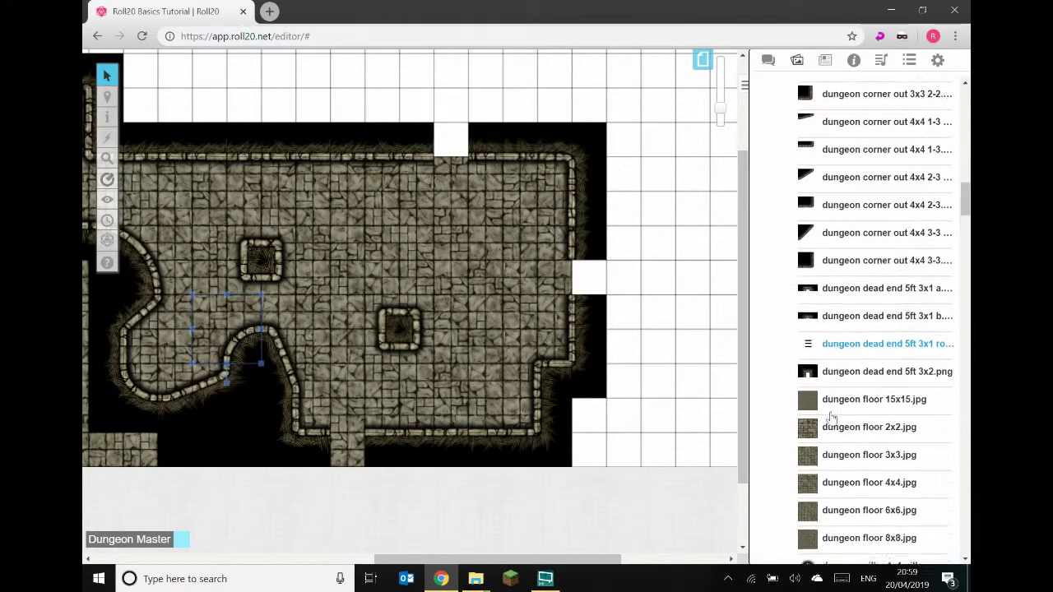
drag(833, 420, 460, 254)
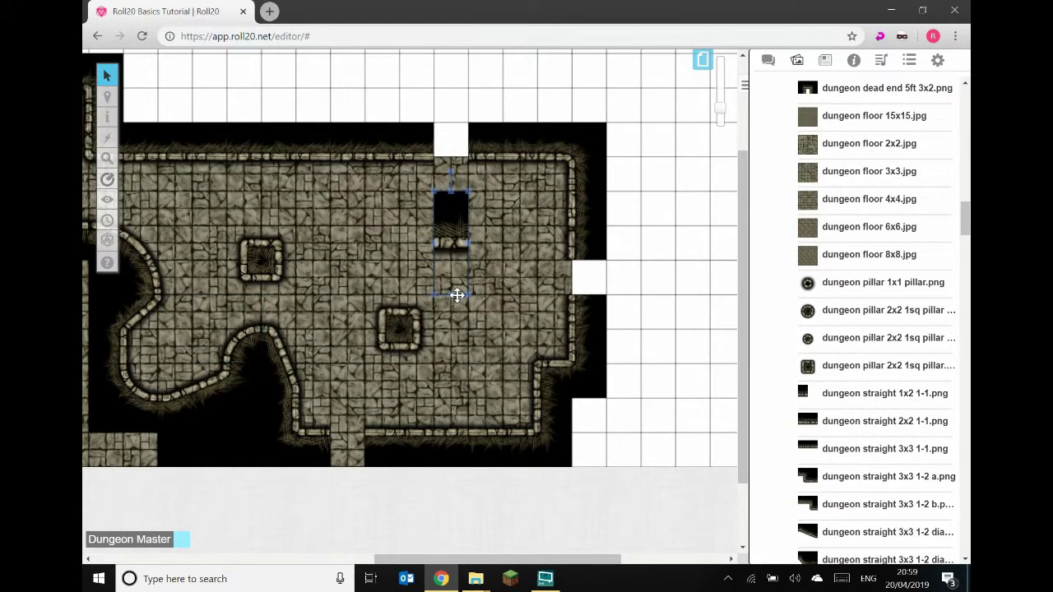
drag(452, 294, 446, 263)
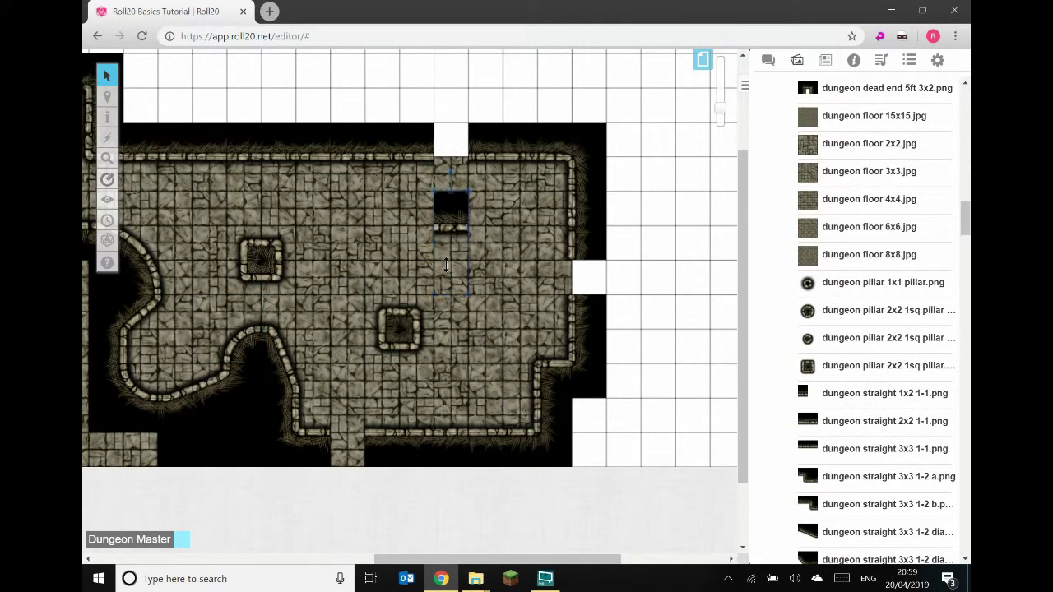
drag(461, 208, 451, 156)
Paste two copies of the small straight wall piece and fit them, turned to match, into the right and bottom wall gaps.
key(ctrl+v)
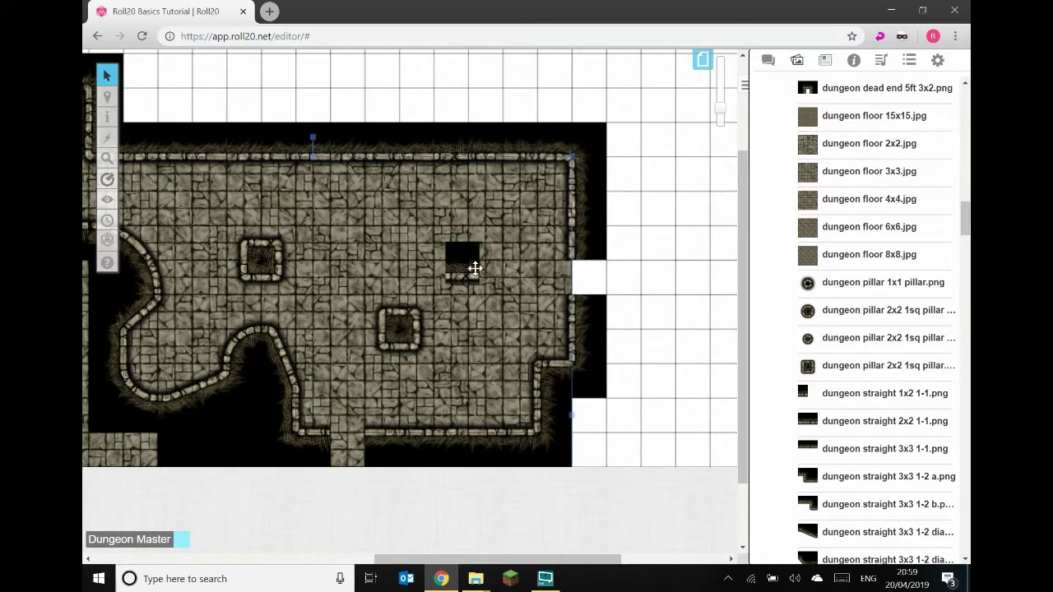
drag(463, 222, 579, 279)
key(ctrl+v)
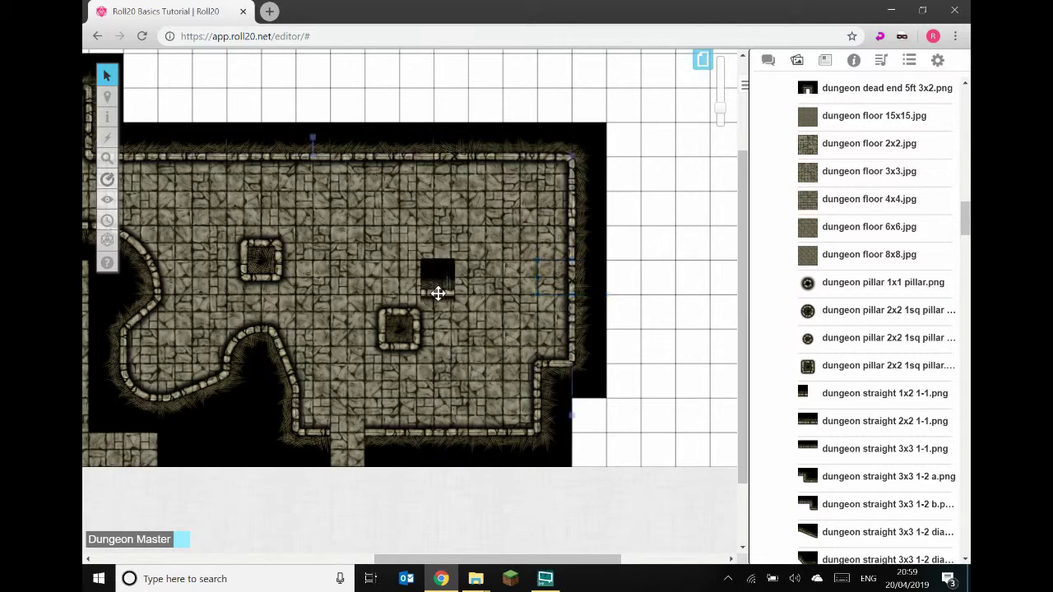
drag(439, 240, 354, 451)
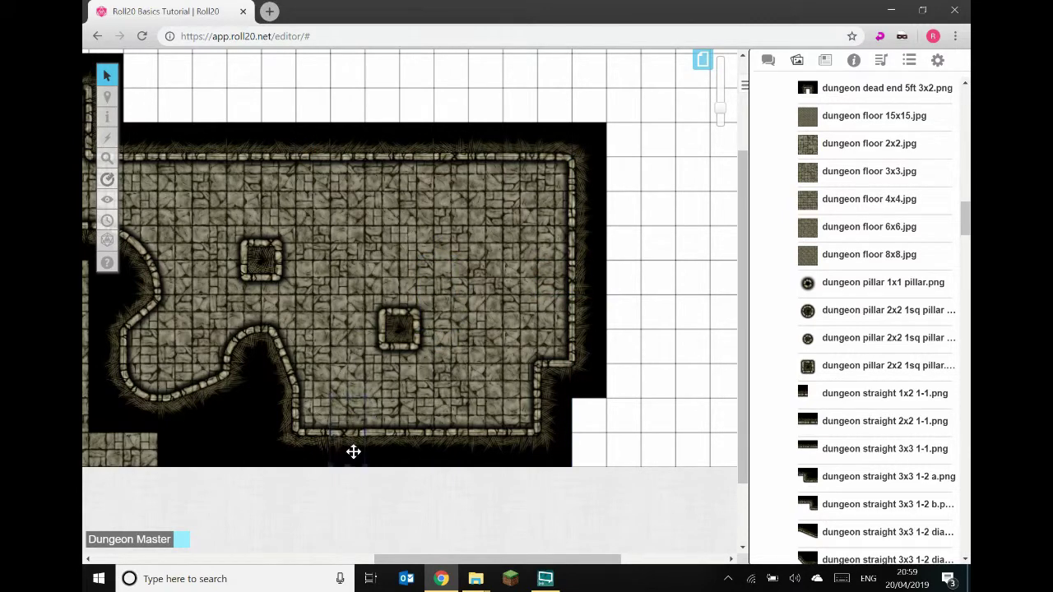
click(627, 419)
Place a wooden door single 5ft 1x1 tile from the dungeon tiles in the upper part of the large room.
drag(427, 562, 308, 535)
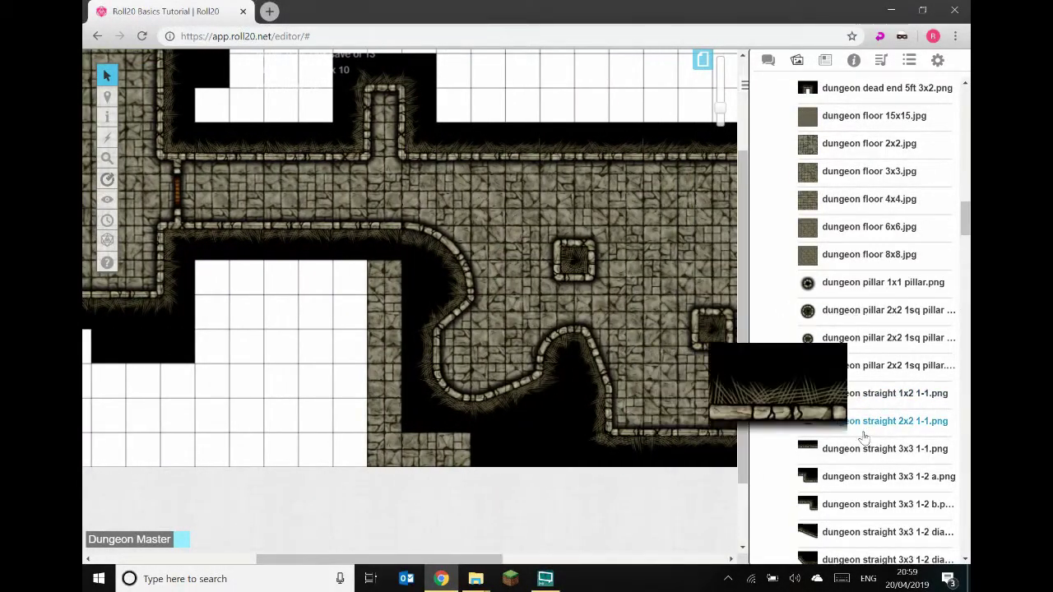
scroll(863, 435, down, 7)
scroll(863, 437, down, 7)
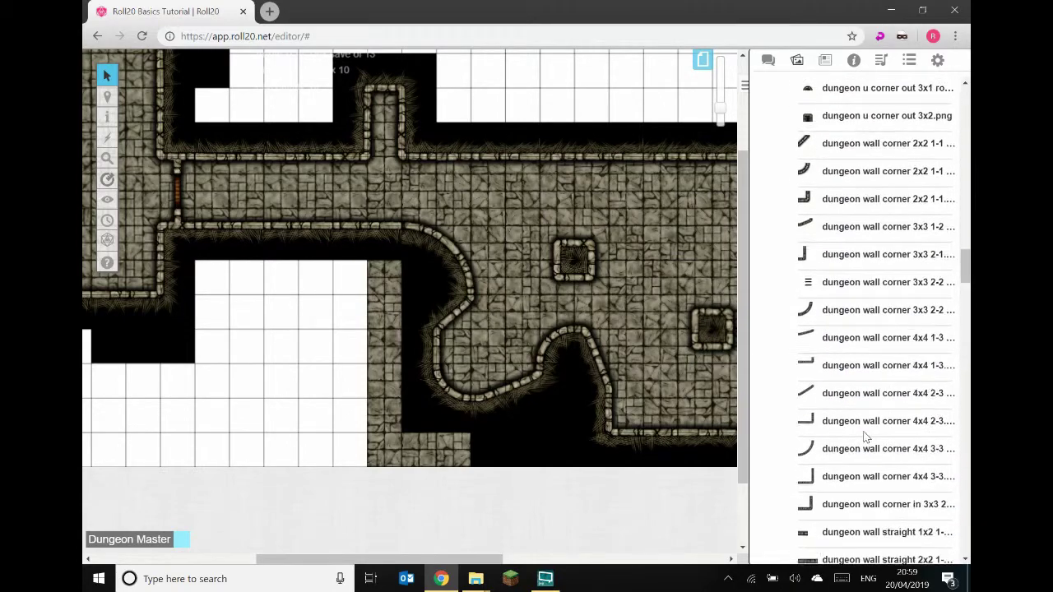
scroll(863, 437, down, 7)
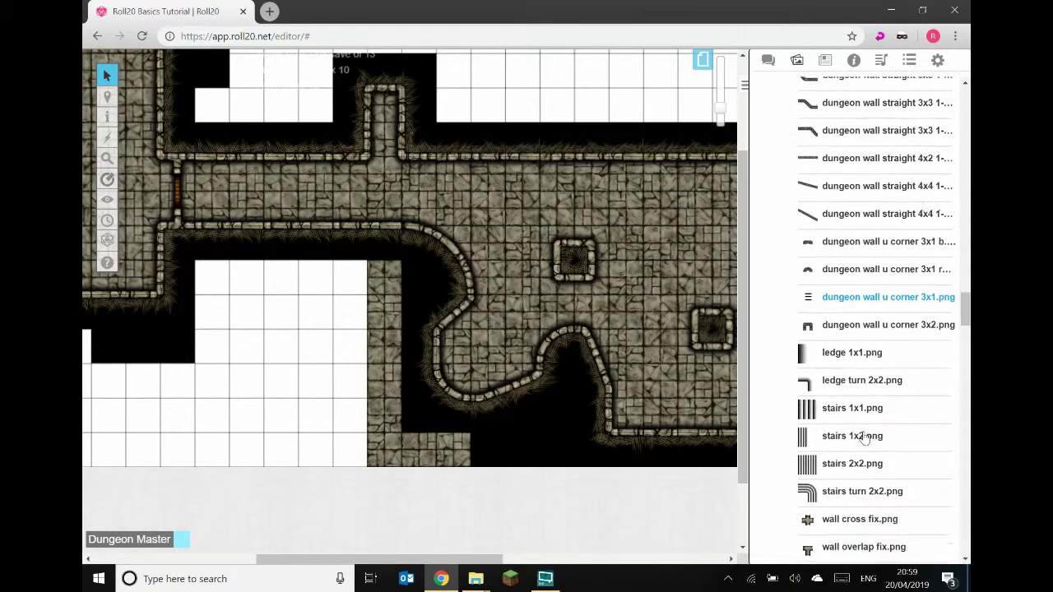
mouse_move(845, 371)
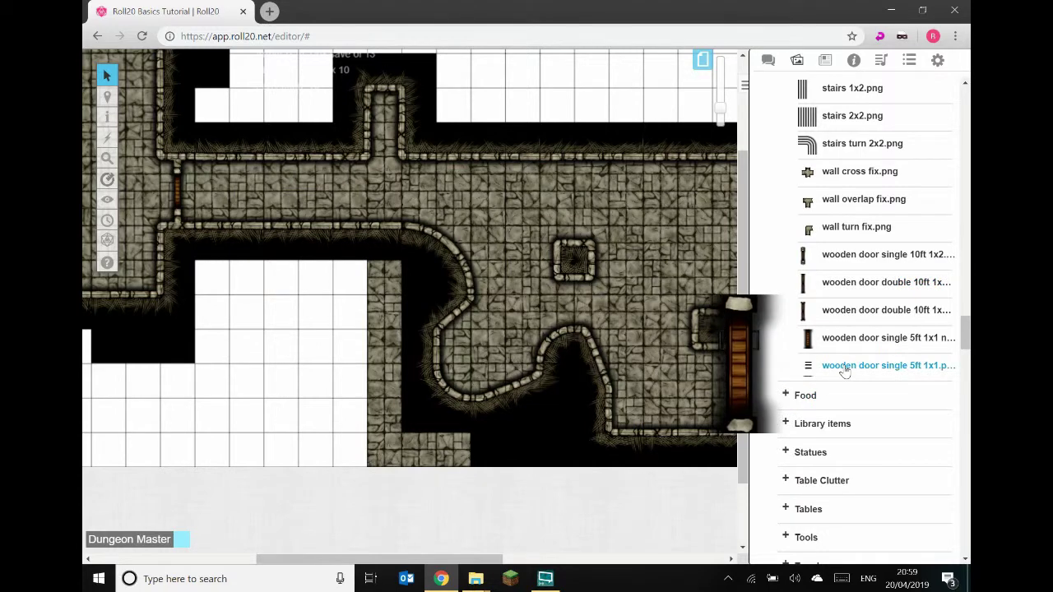
scroll(483, 359, up, 3)
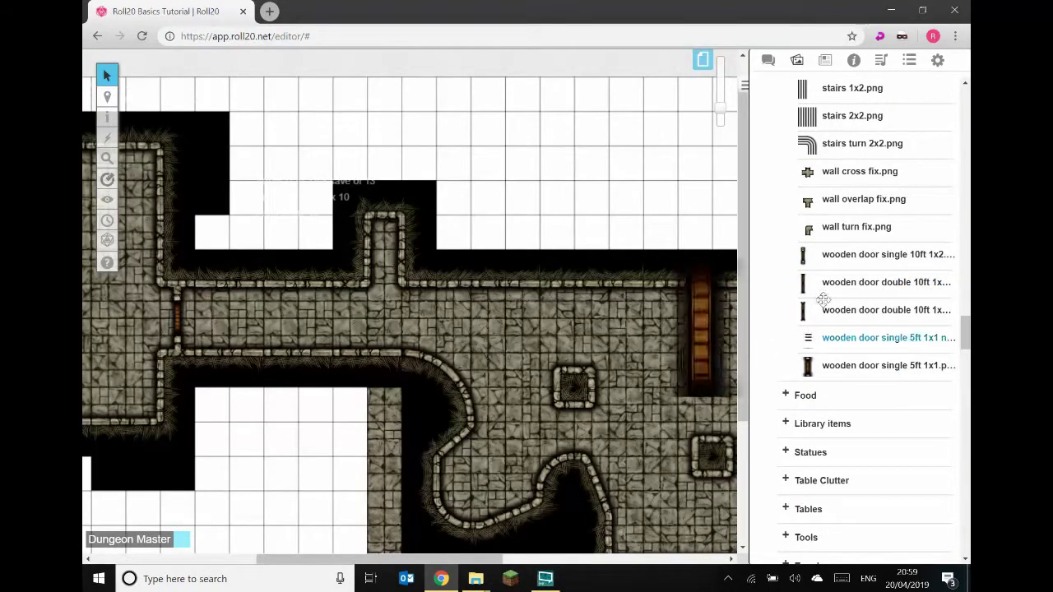
Place a single 10 ft wooden door across the corridor's east end, aligned between the upper wall and the curved lower wall.
drag(837, 257, 522, 305)
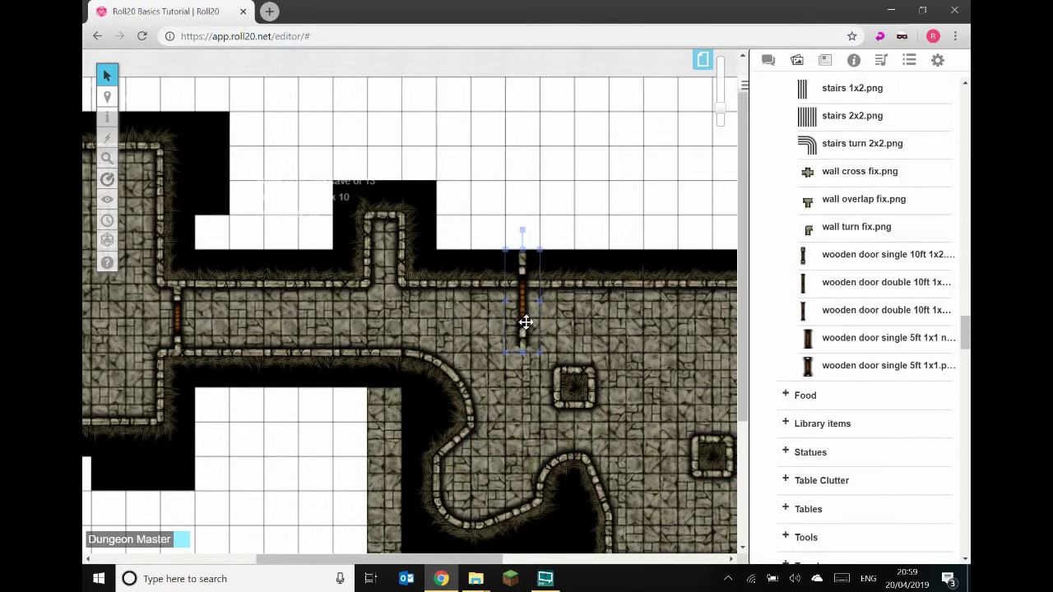
drag(524, 353, 522, 322)
drag(530, 287, 418, 308)
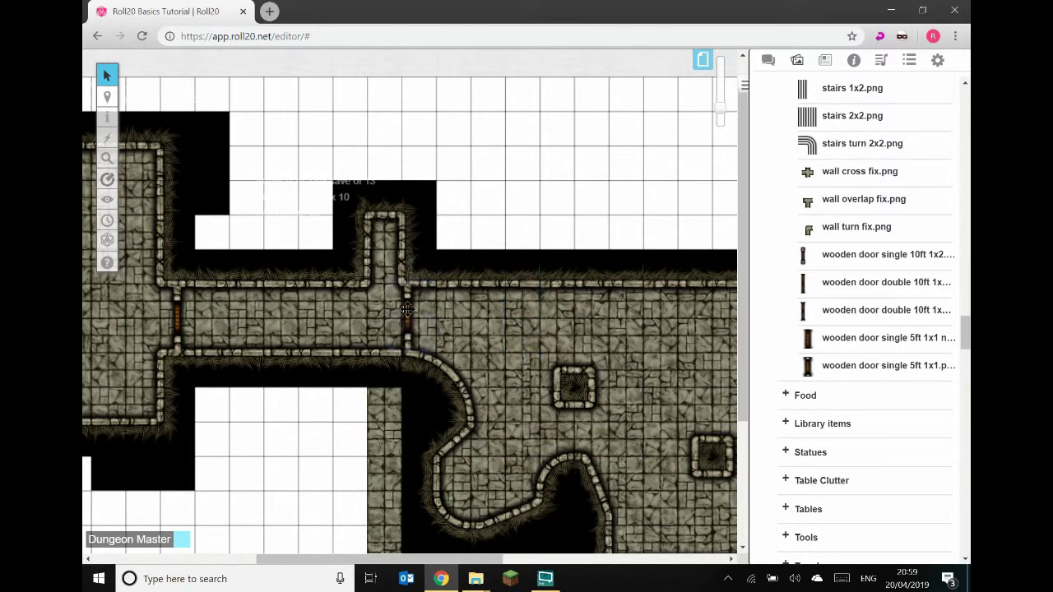
drag(463, 368, 441, 415)
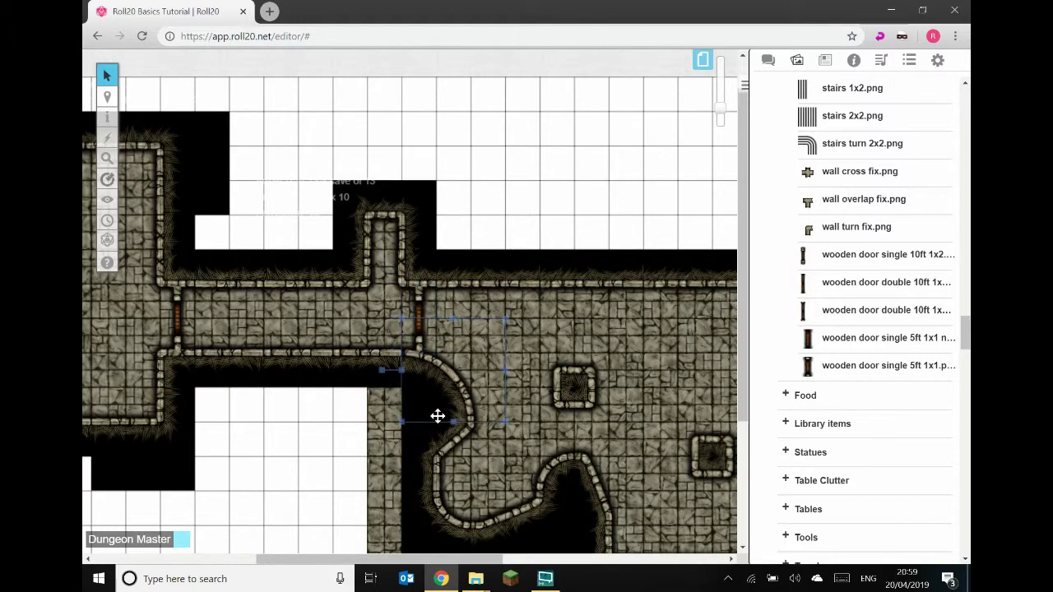
drag(716, 115, 712, 74)
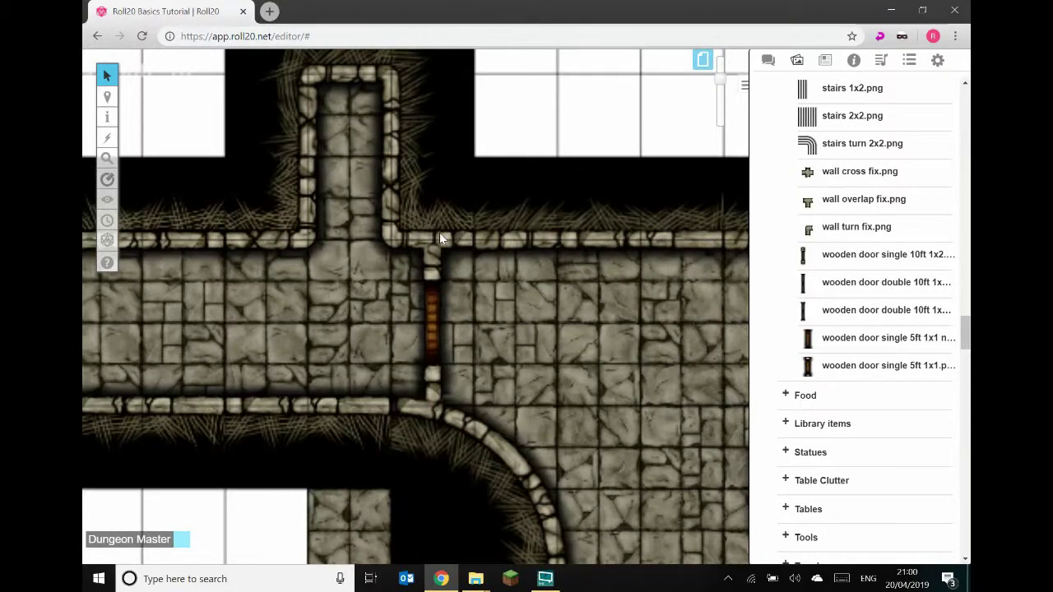
click(429, 428)
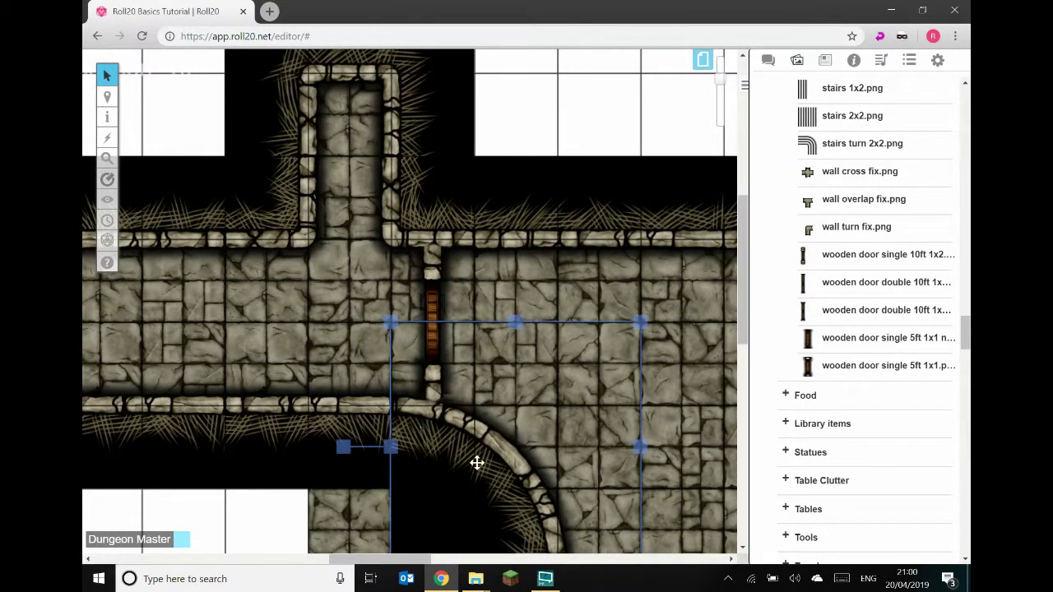
drag(477, 461, 515, 380)
click(436, 296)
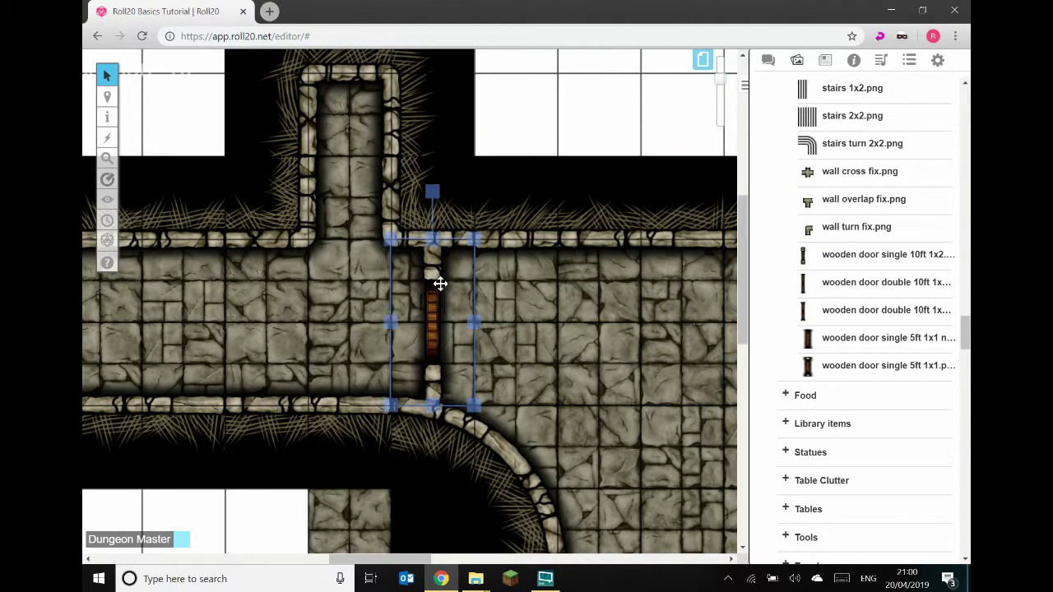
click(477, 176)
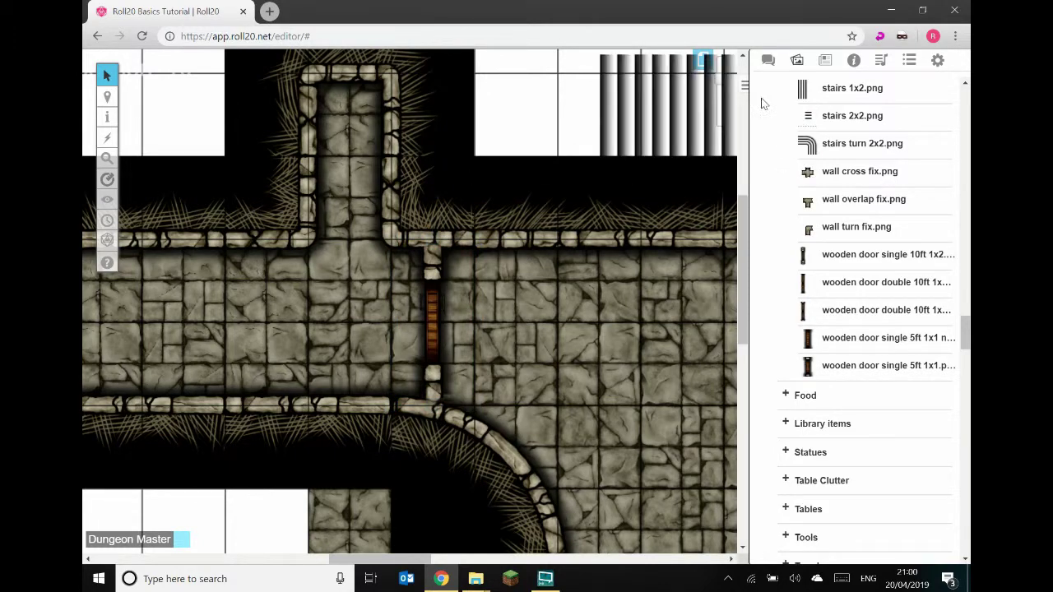
On the GM Info Overlay layer, add a text note east of the new door reading "Locked Door: Hobgoblin has key" and "Unlock: TT Dex 12".
drag(724, 82, 713, 117)
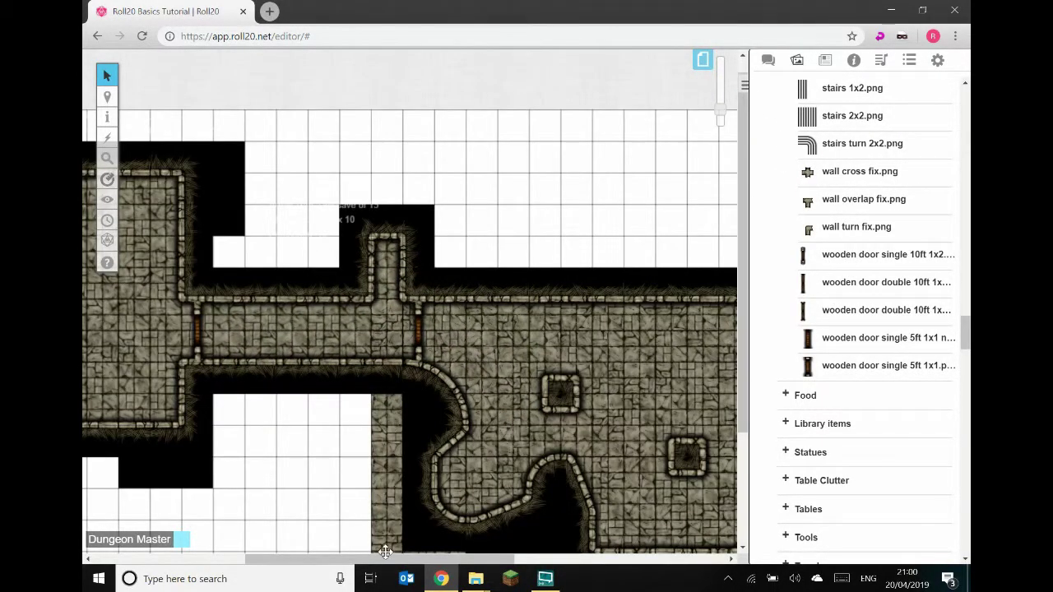
mouse_move(106, 102)
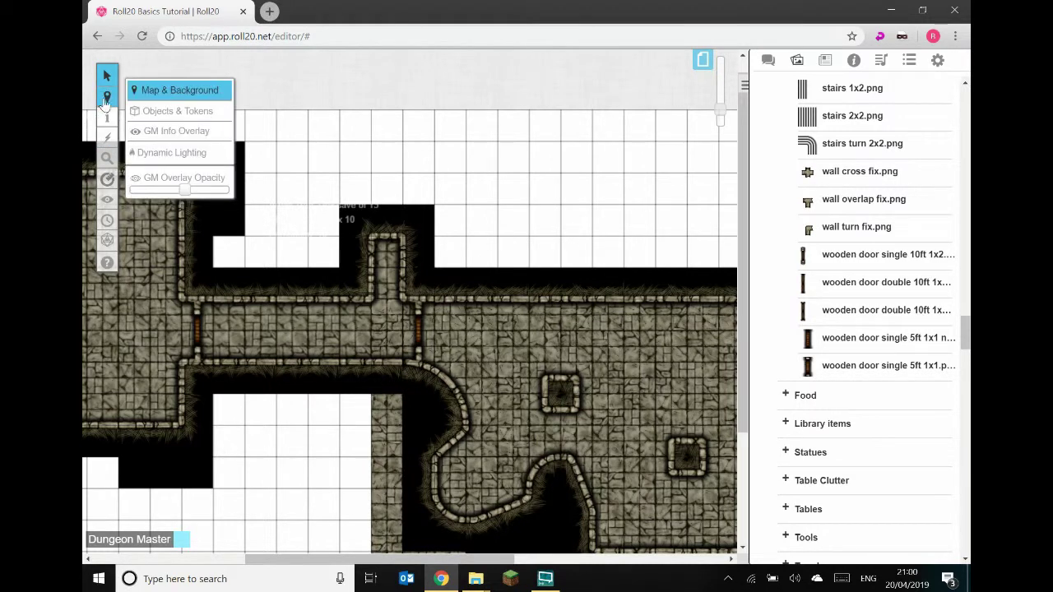
click(145, 133)
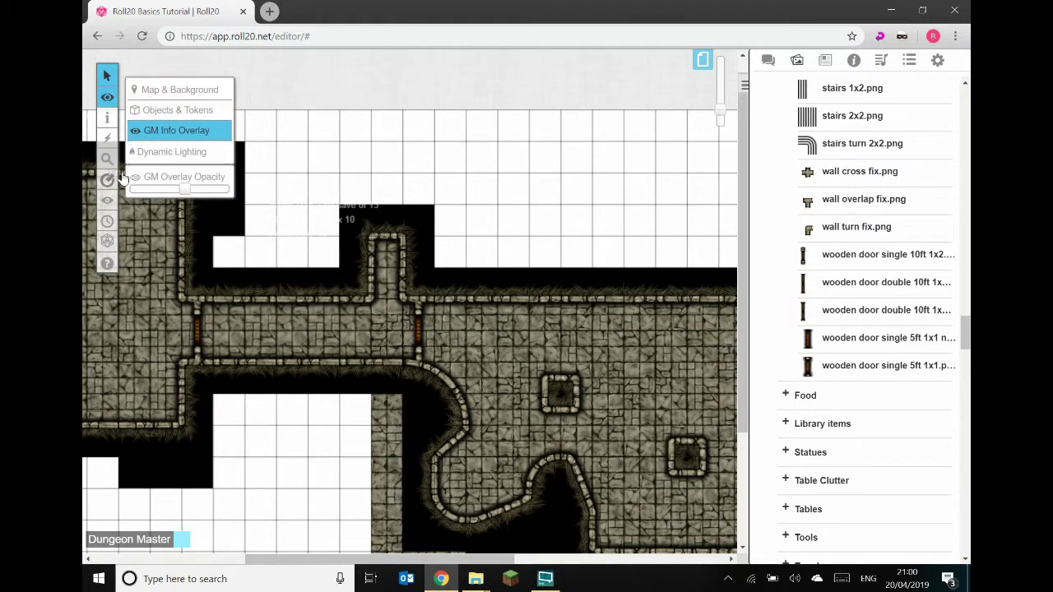
mouse_move(107, 205)
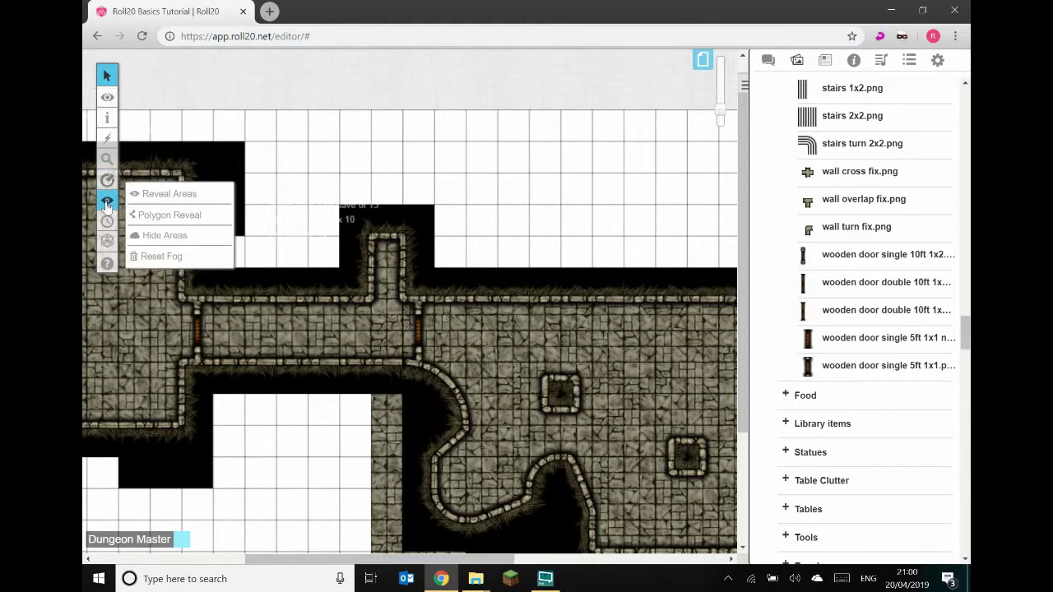
mouse_move(106, 118)
click(152, 174)
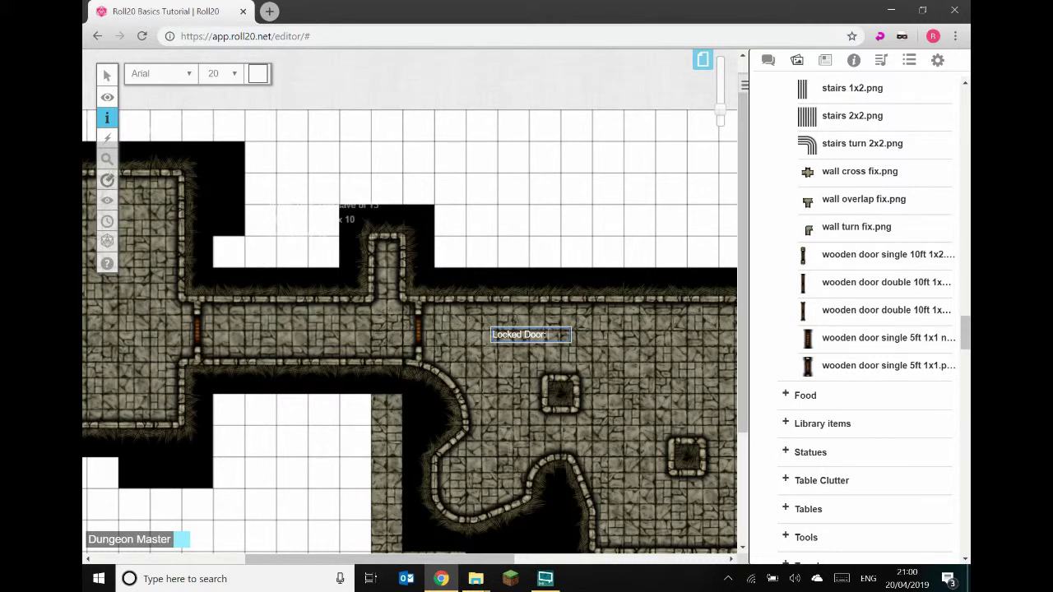
text(Hobgobl)
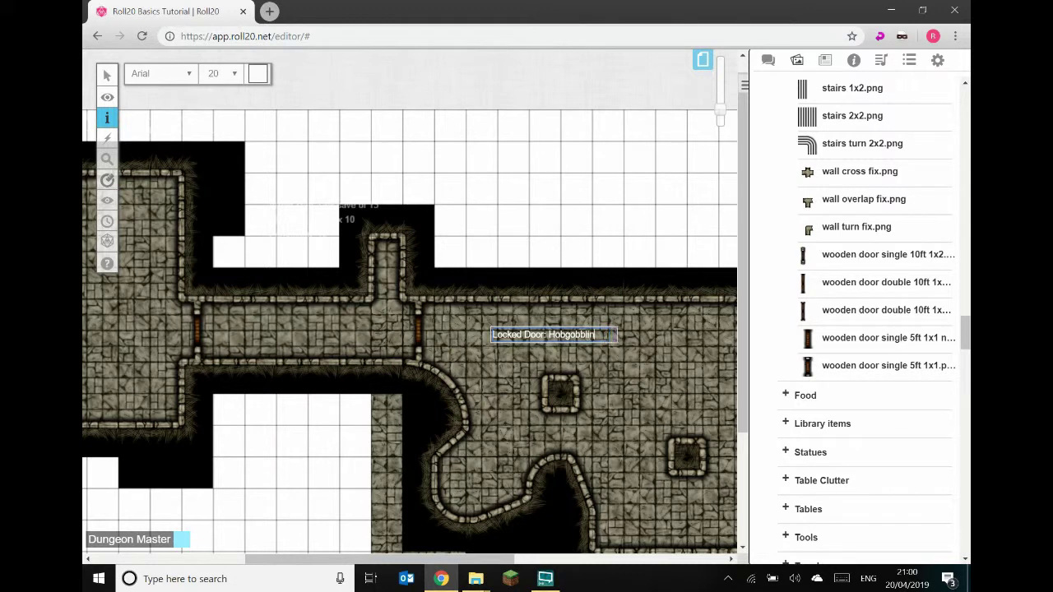
text(lin has kj)
key(BackSpace)
key(Return)
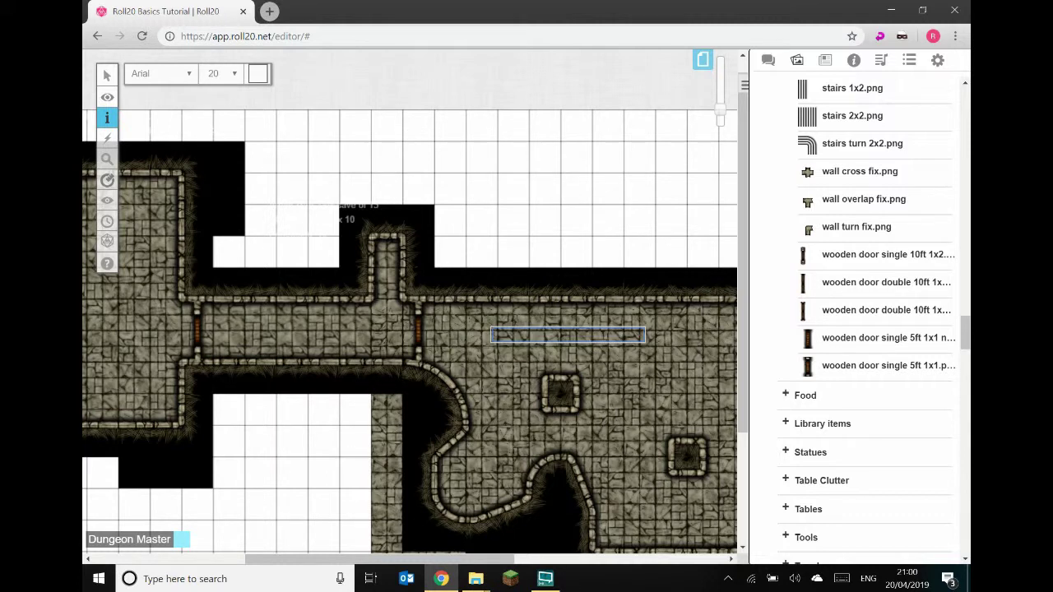
text(TT)
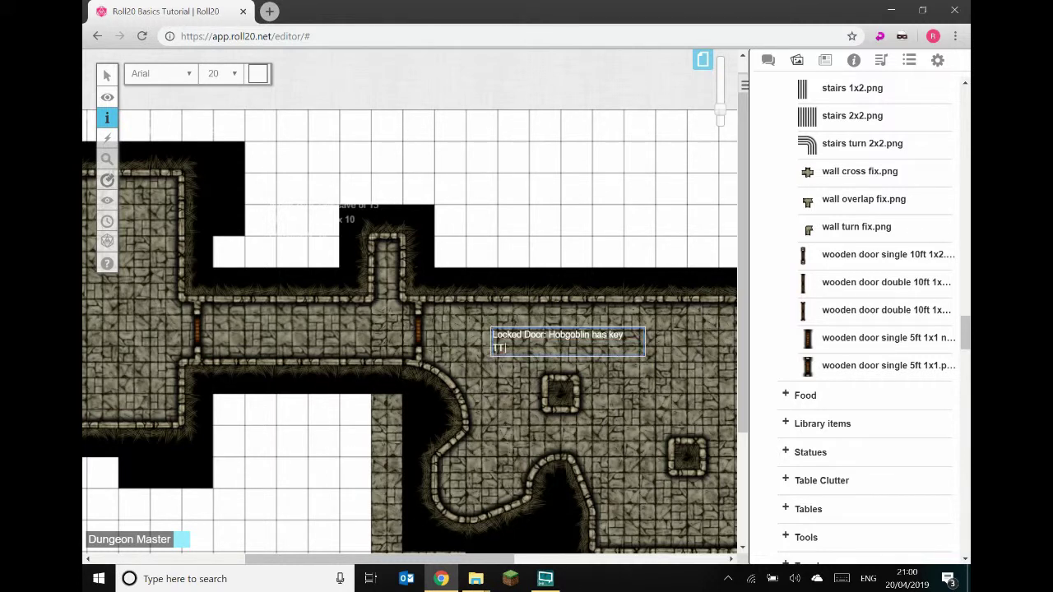
text(Unlock: TT Dex 12)
Move the locked door note up above the room's north wall near the new door.
click(134, 70)
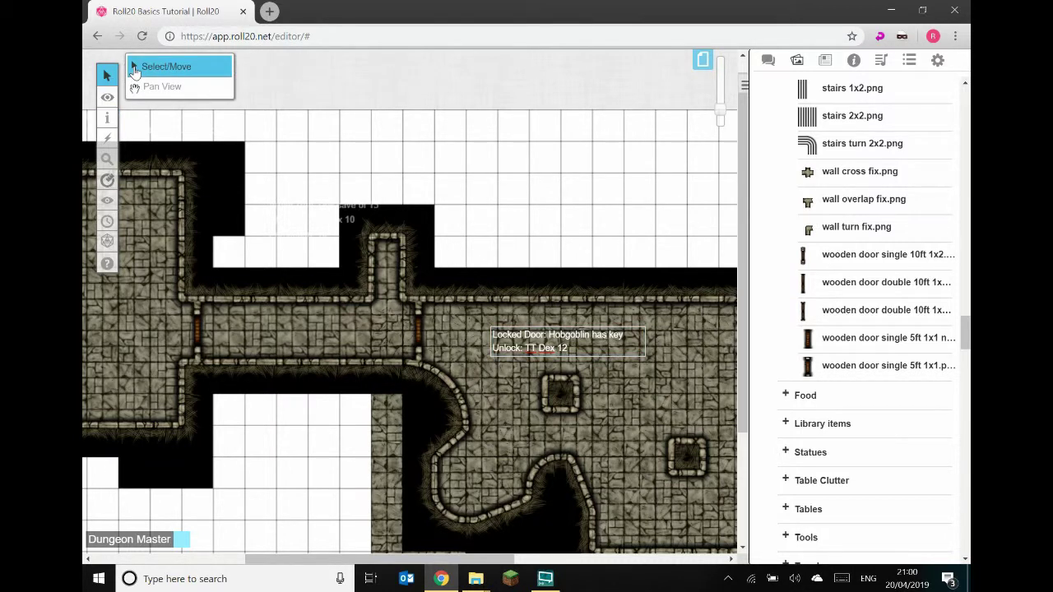
drag(562, 358, 520, 272)
click(651, 256)
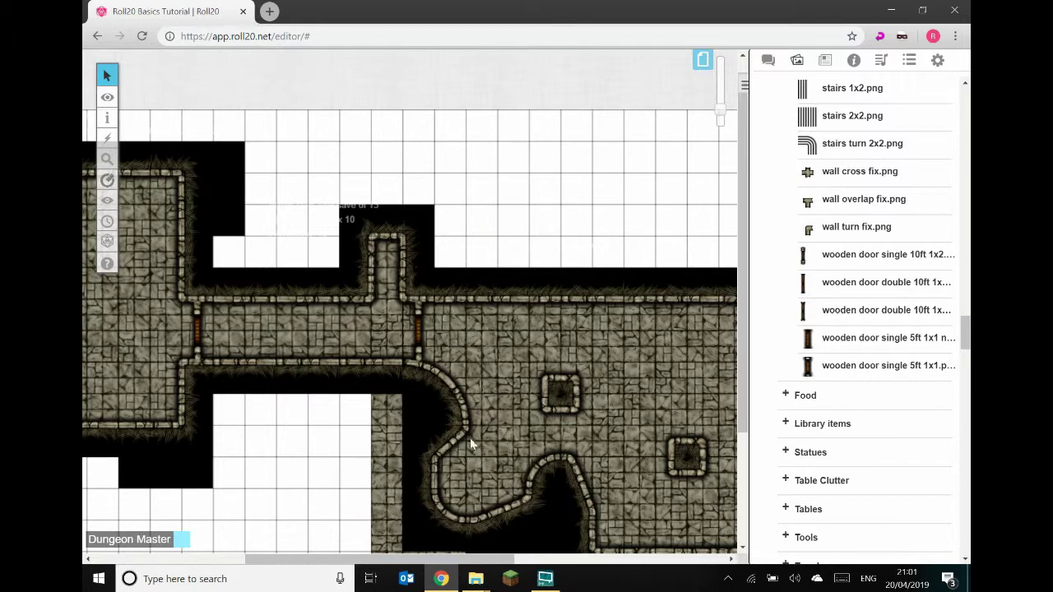
On the Map & Background layer, move the large room's eastern pillar up and right, level with the western pillar.
drag(416, 560, 501, 568)
scroll(501, 526, left, 1)
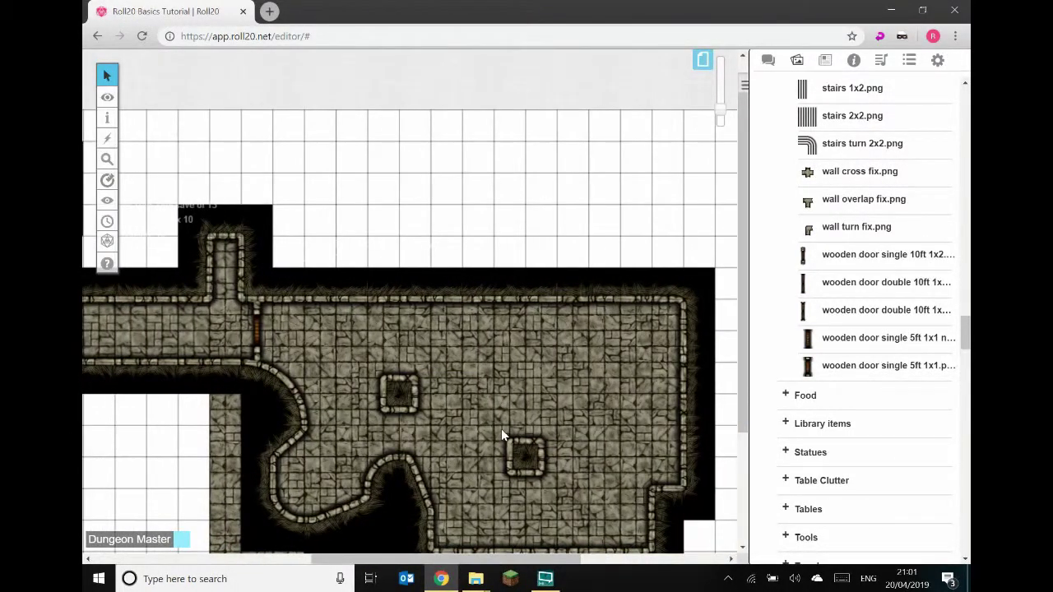
scroll(501, 429, down, 2)
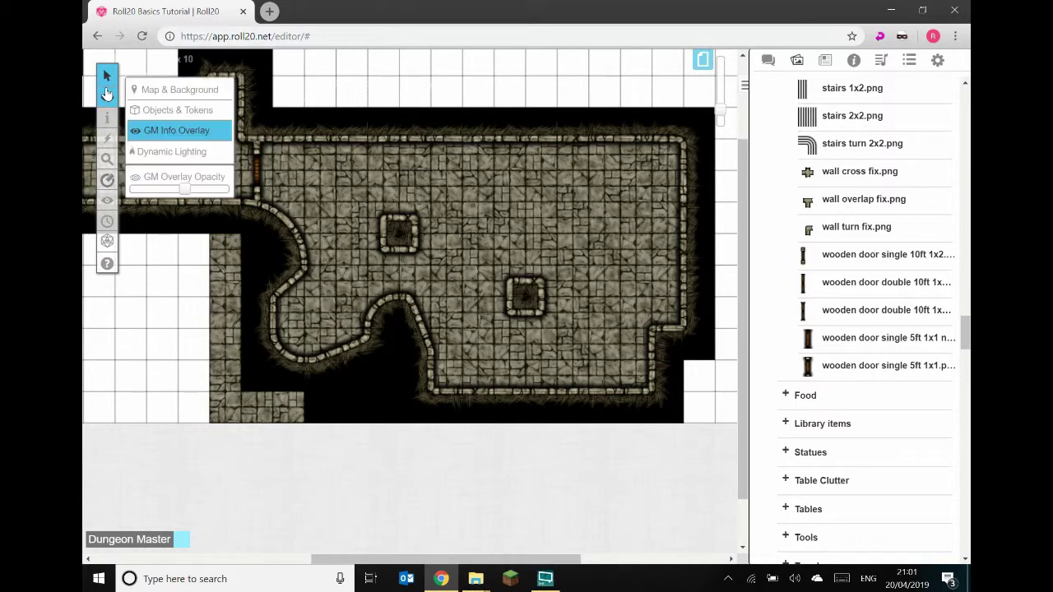
mouse_move(107, 97)
click(152, 90)
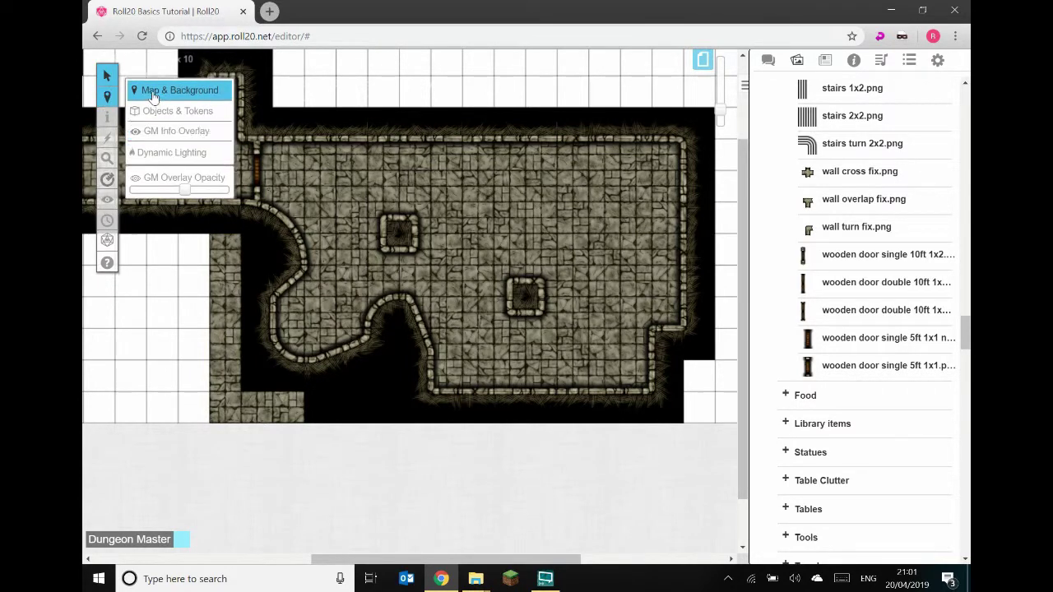
click(526, 299)
drag(529, 301, 591, 238)
click(506, 296)
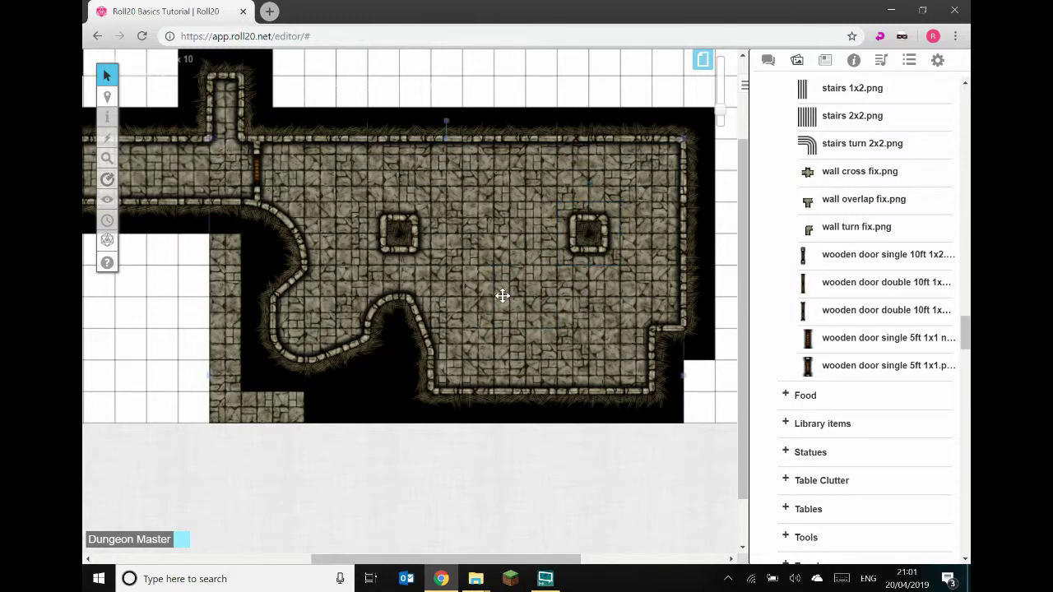
Try shifting both pillars one square closer together, and return them to their earlier positions.
drag(400, 230, 445, 259)
drag(589, 238, 558, 239)
drag(433, 233, 403, 224)
drag(559, 246, 585, 250)
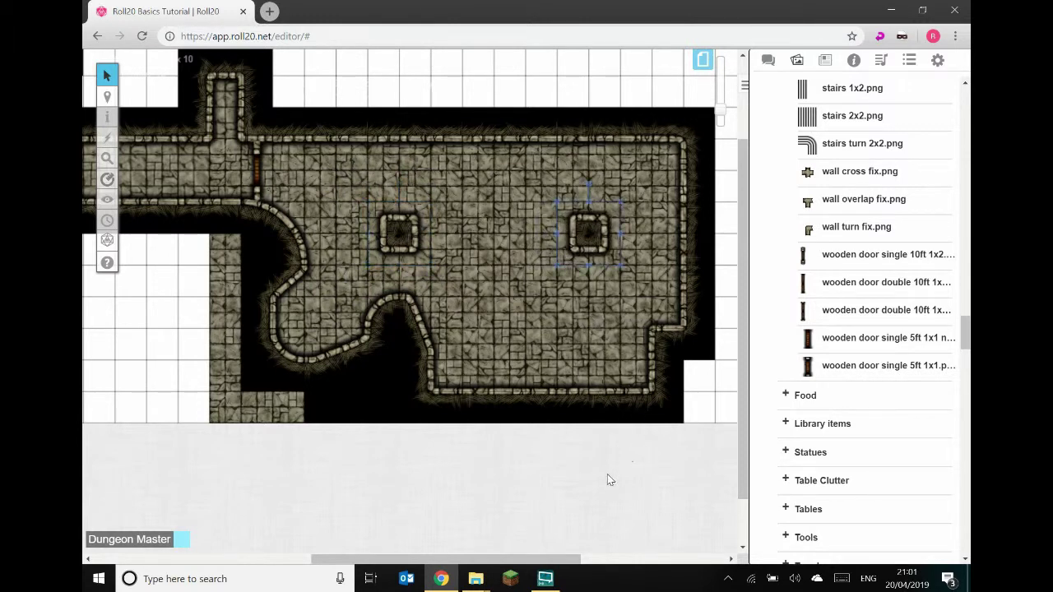
click(513, 341)
click(166, 359)
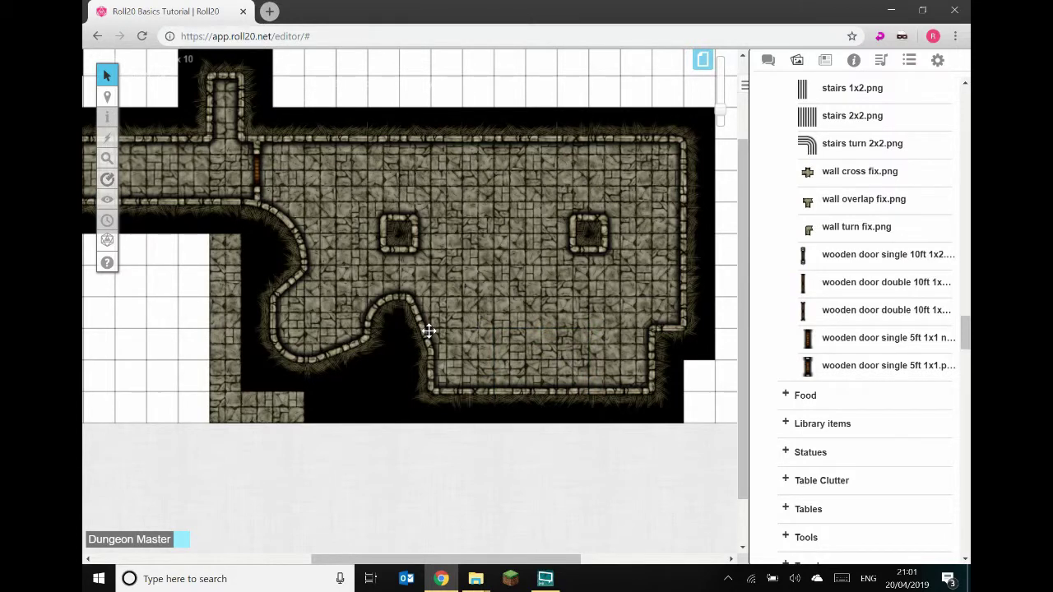
drag(471, 560, 334, 534)
scroll(343, 376, up, 2)
scroll(353, 360, down, 1)
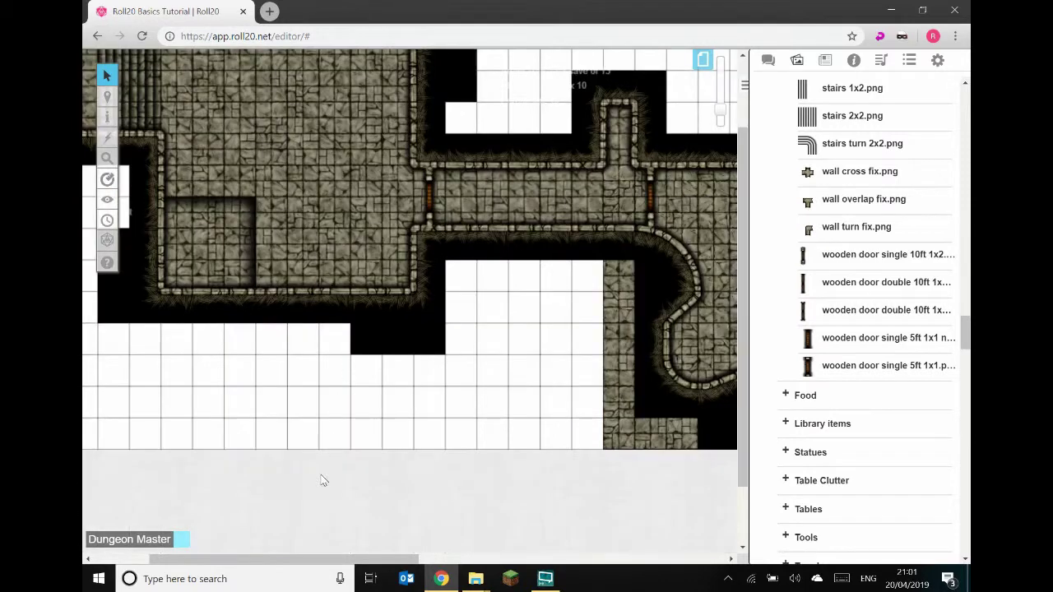
drag(278, 564, 352, 565)
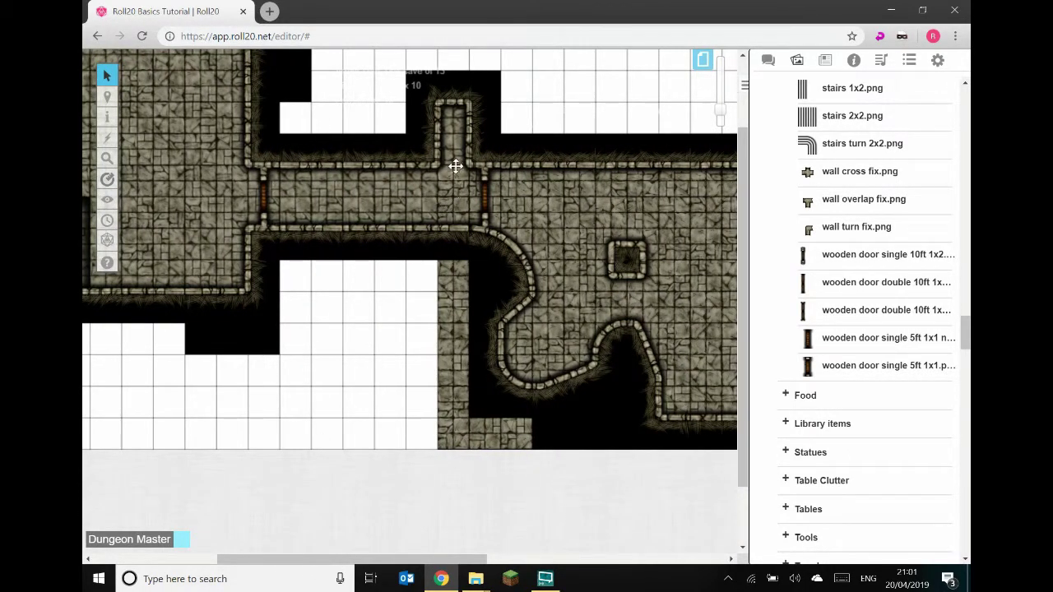
Add the "stairs turn 2x2.png" piece to the large room and move it over the southwest alcove's opening.
drag(343, 565, 447, 580)
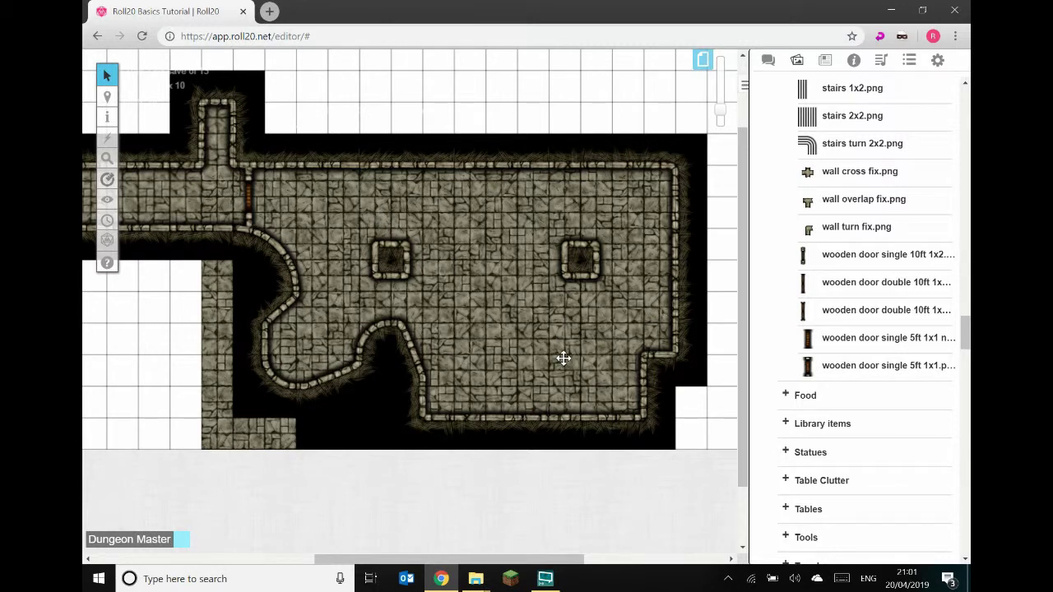
scroll(856, 312, up, 5)
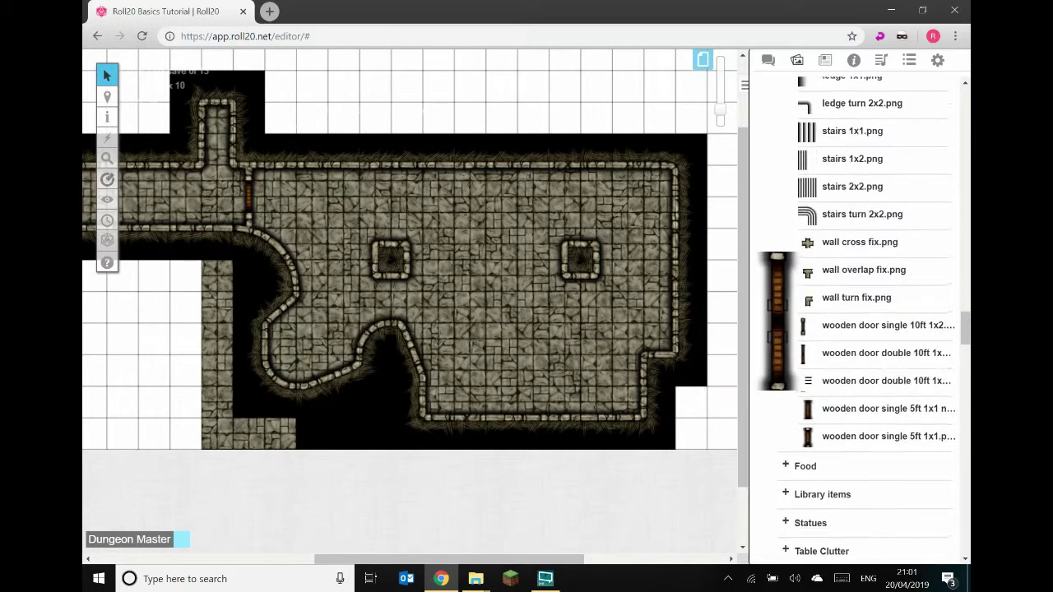
mouse_move(845, 286)
drag(845, 285, 405, 308)
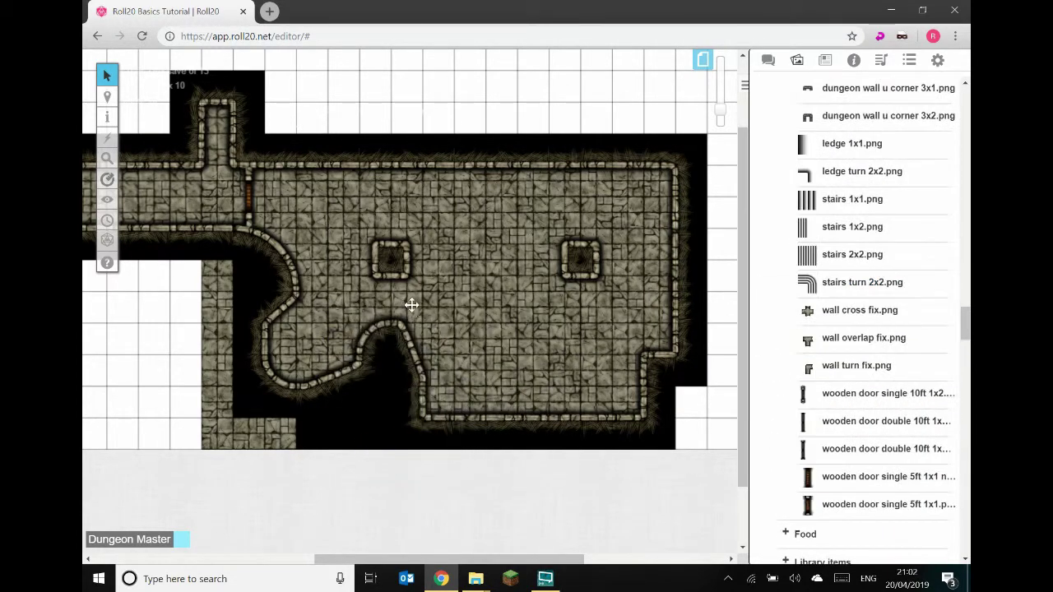
drag(723, 114, 720, 93)
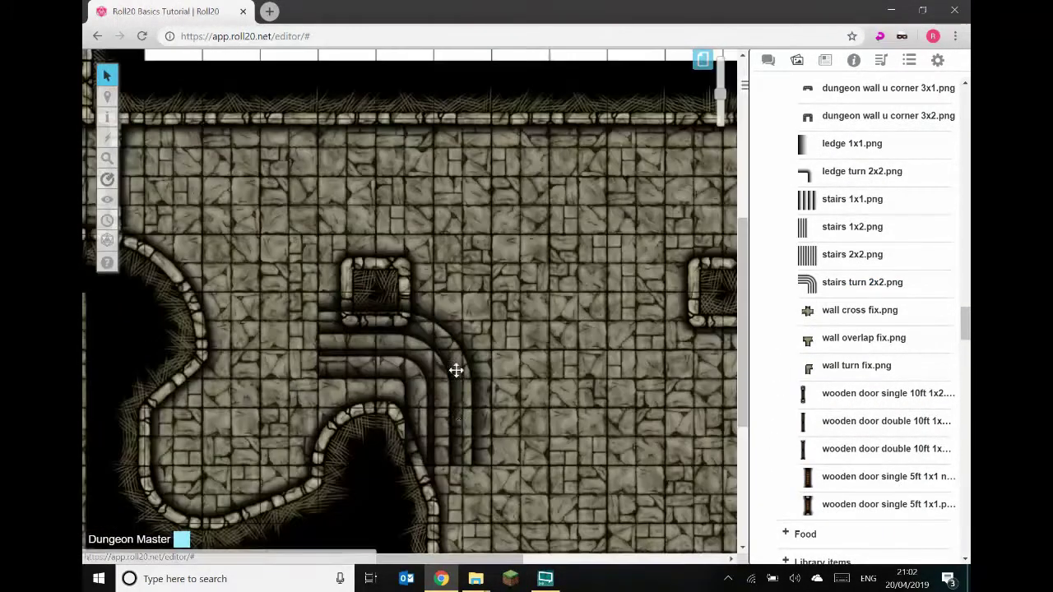
click(329, 401)
mouse_move(329, 401)
mouse_down()
mouse_move(264, 395)
mouse_move(323, 403)
mouse_up()
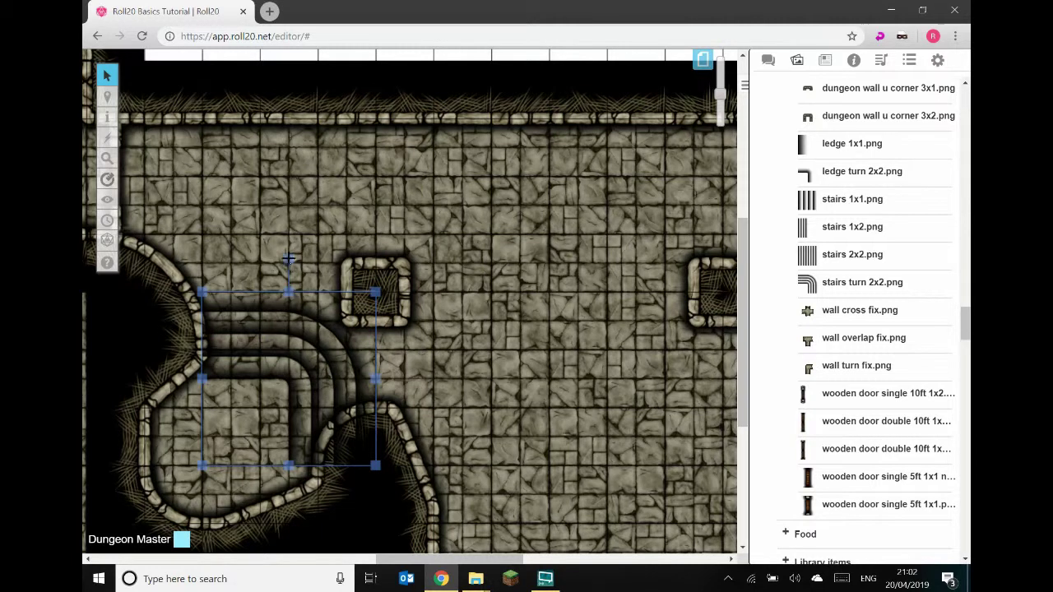
Try rotating the curved stairs slightly counterclockwise and enlarging them to fit the alcove opening, and delete the piece.
drag(288, 258, 292, 365)
click(292, 365)
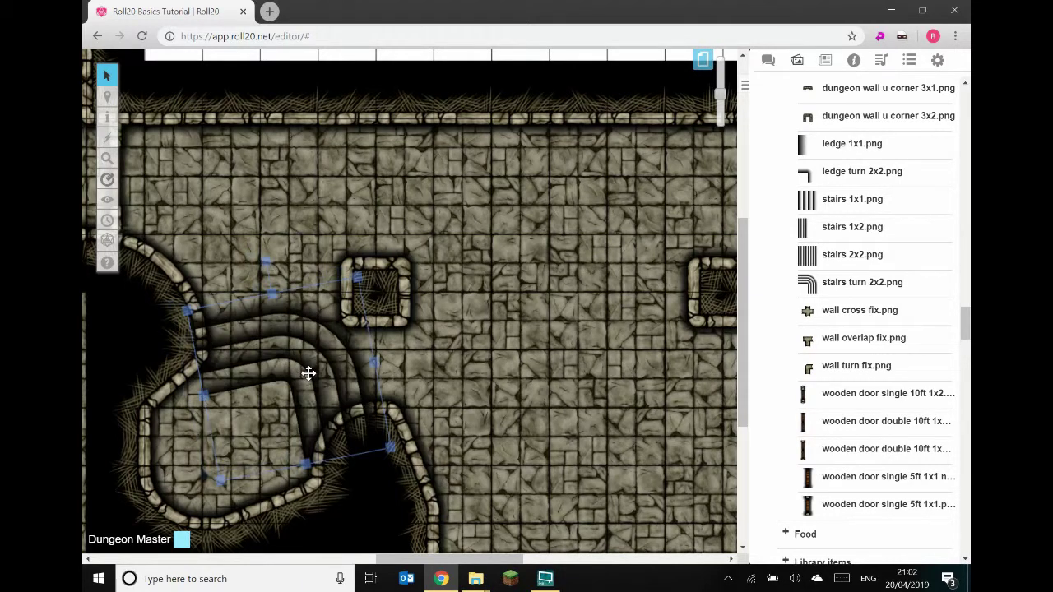
drag(302, 376, 263, 382)
scroll(283, 383, down, 1)
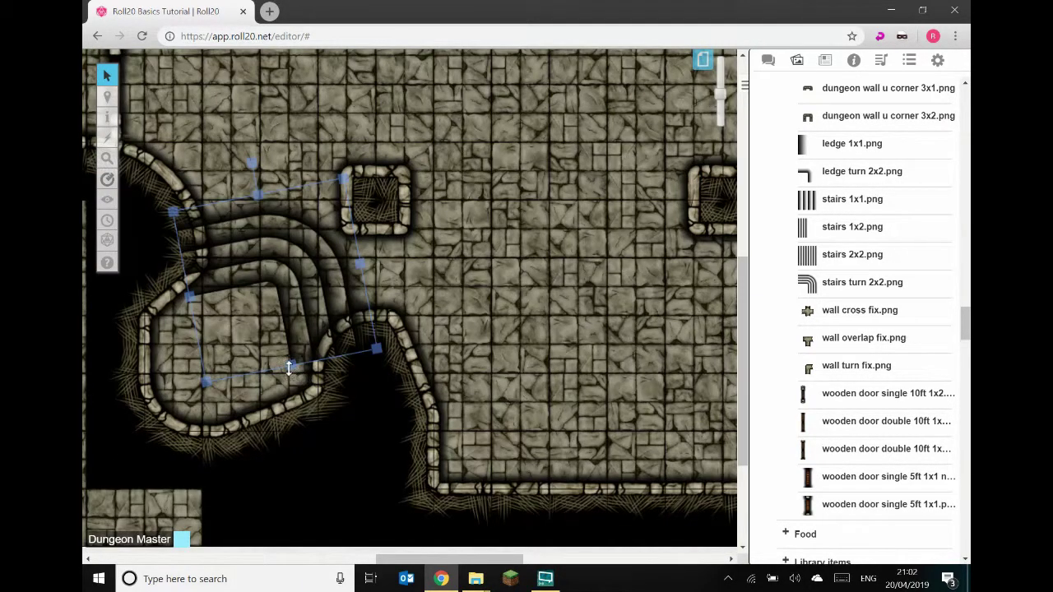
drag(293, 369, 306, 407)
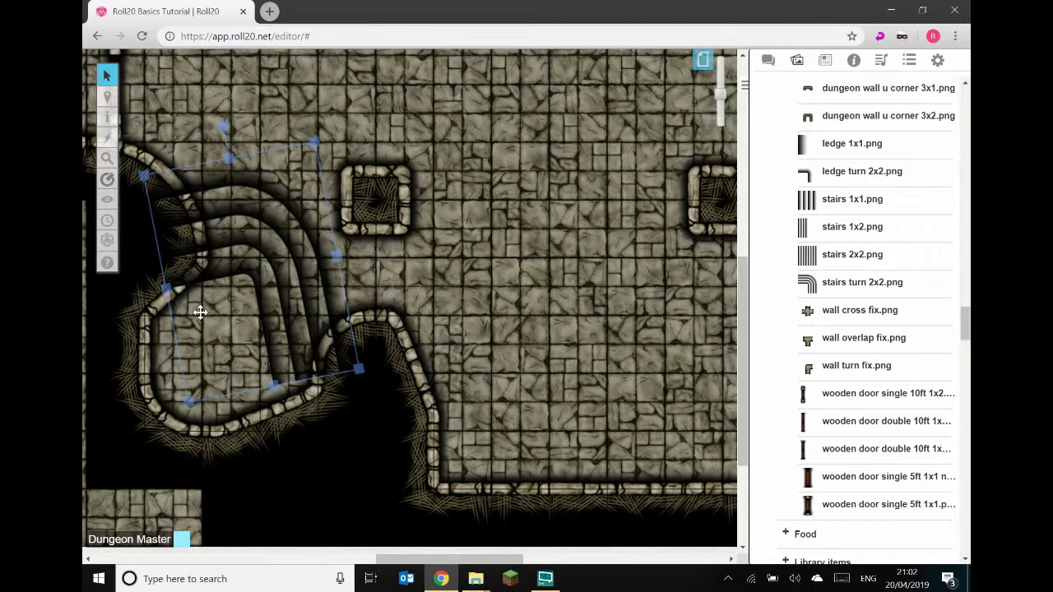
drag(165, 289, 89, 279)
drag(180, 308, 254, 319)
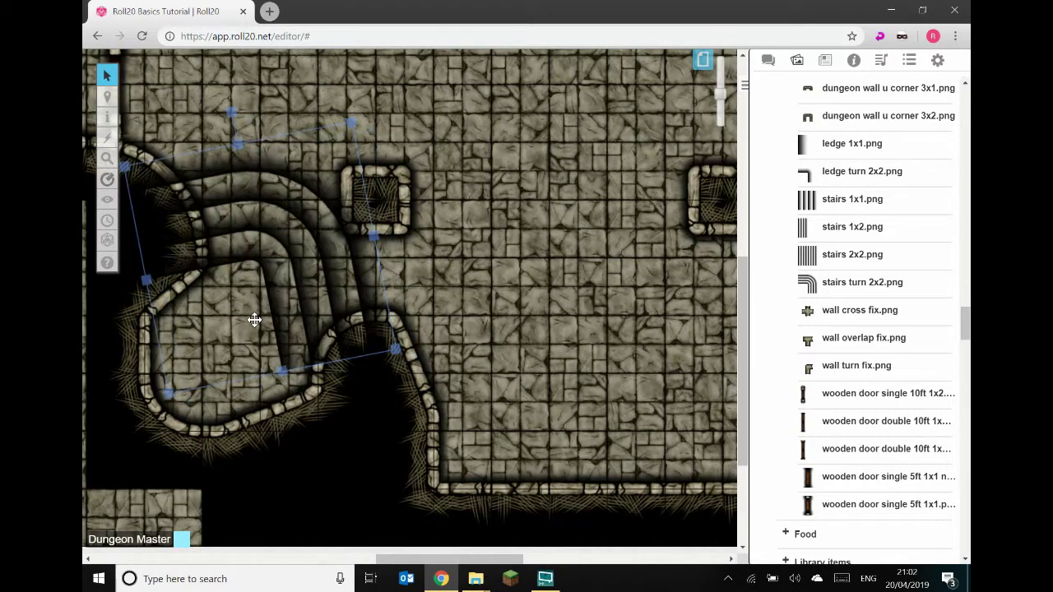
key(Delete)
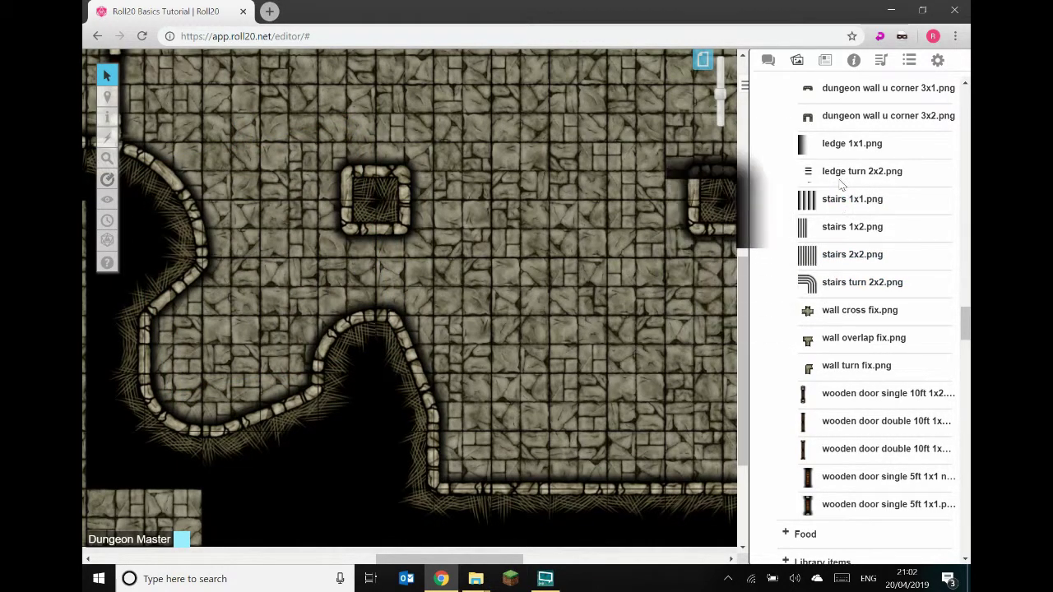
Place the "stairs turn 2x2.png" piece in the southwest alcove and bring the alcove's west wall piece to the front.
drag(831, 290, 237, 334)
click(95, 397)
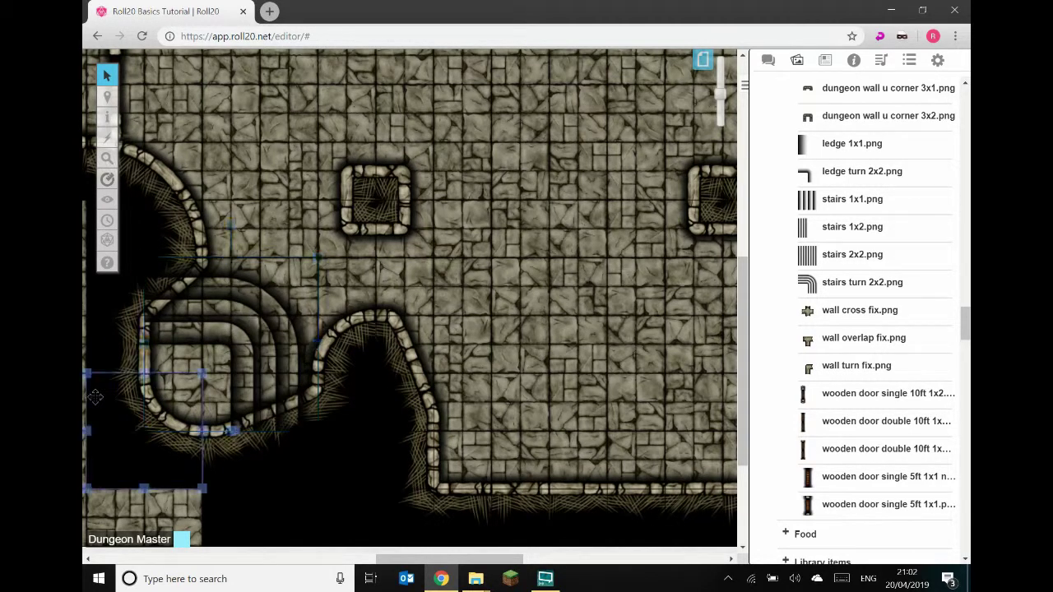
click(98, 339)
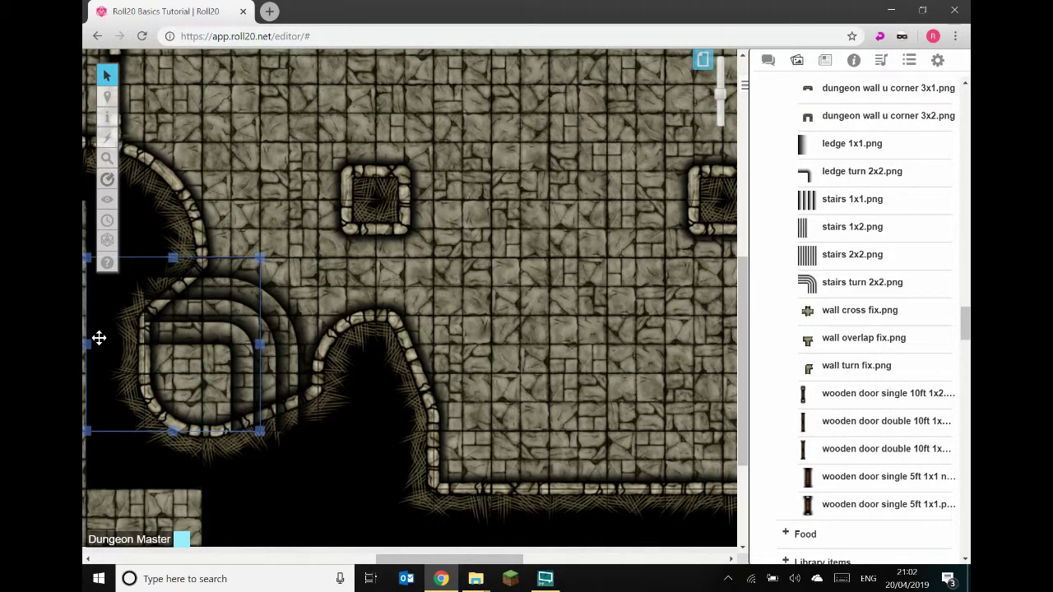
right_click(99, 338)
click(125, 282)
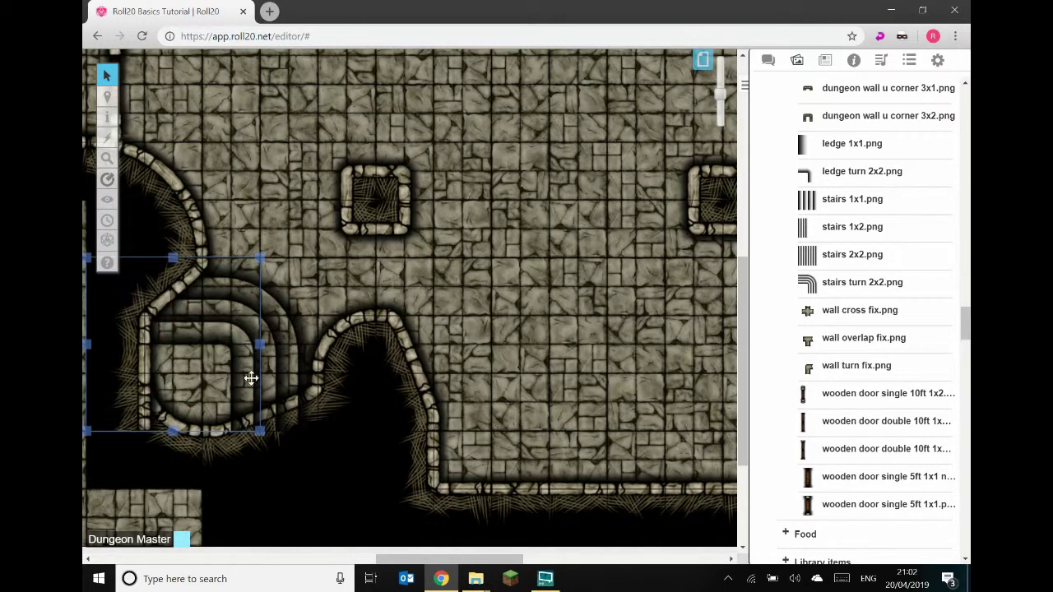
Bring the alcove's south wall and southwest corner pieces to the front, over the curved stairs.
drag(233, 362, 318, 452)
right_click(318, 451)
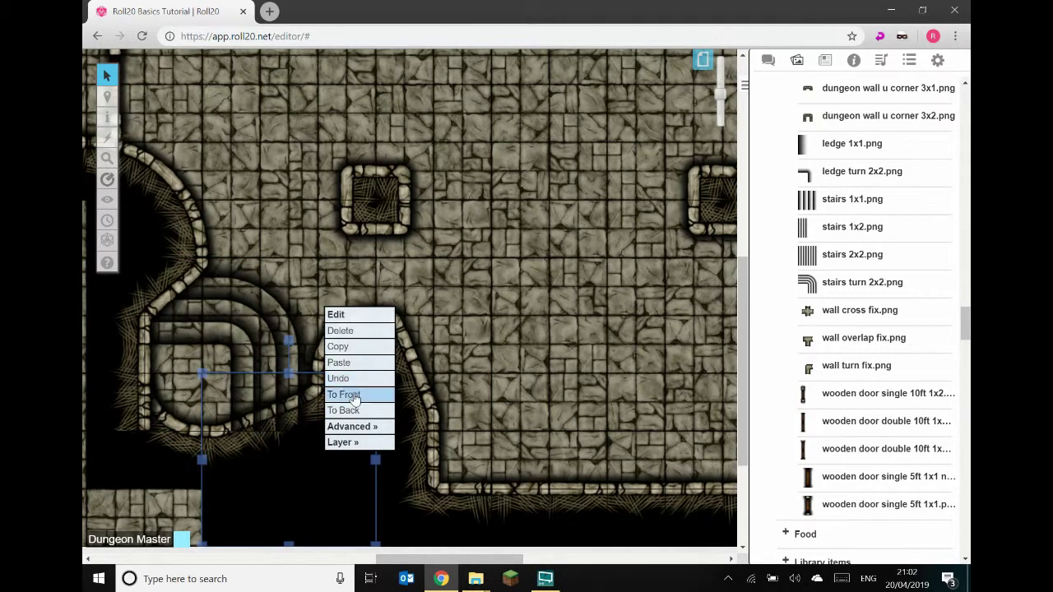
click(354, 396)
click(369, 356)
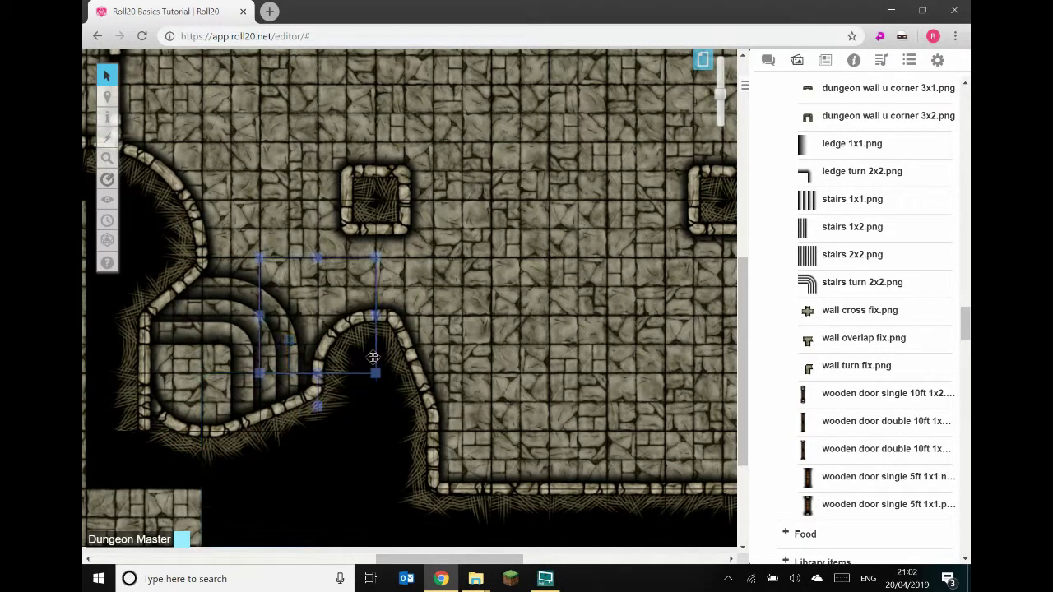
click(144, 462)
right_click(182, 447)
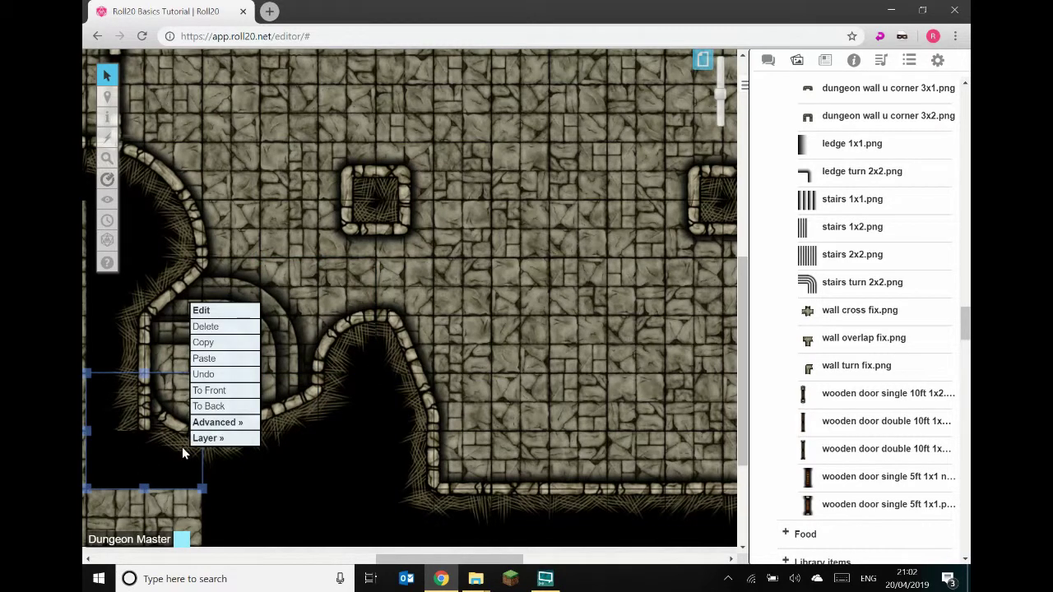
click(213, 393)
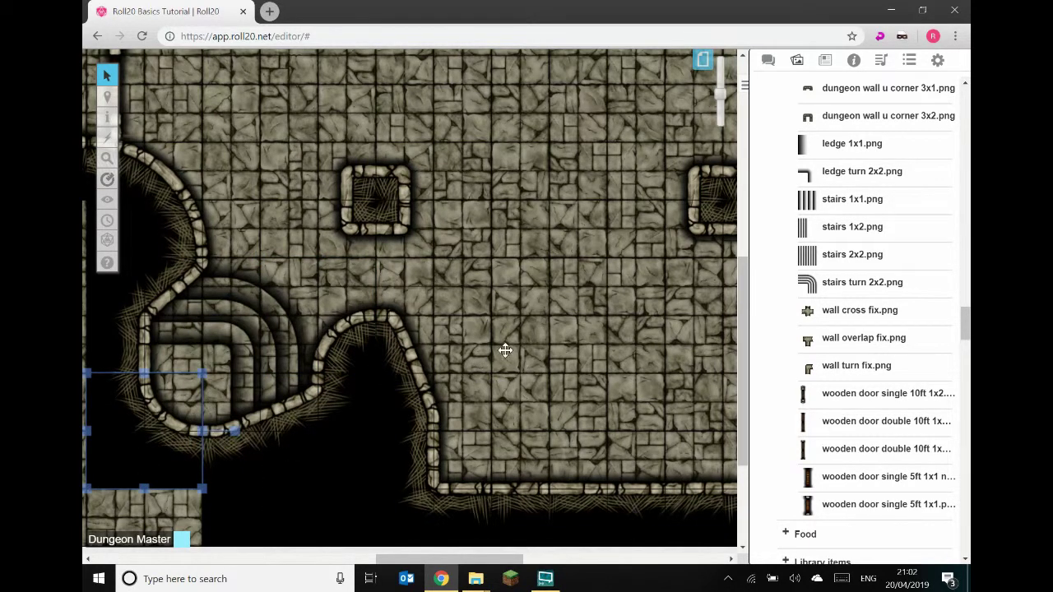
Look over the large room's pillars and its northern, eastern and southern walls.
click(511, 293)
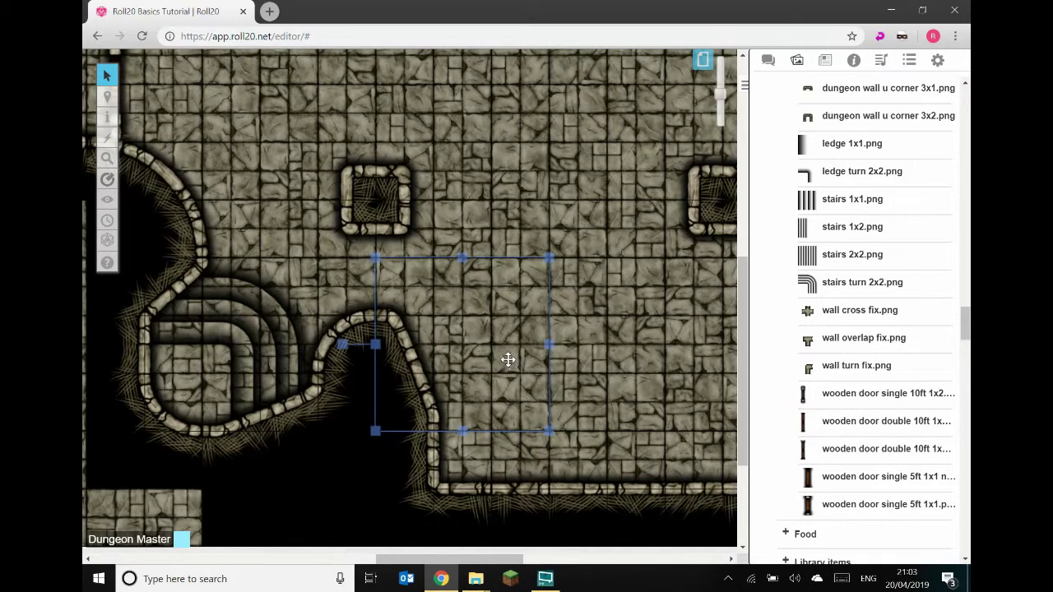
scroll(503, 364, up, 1)
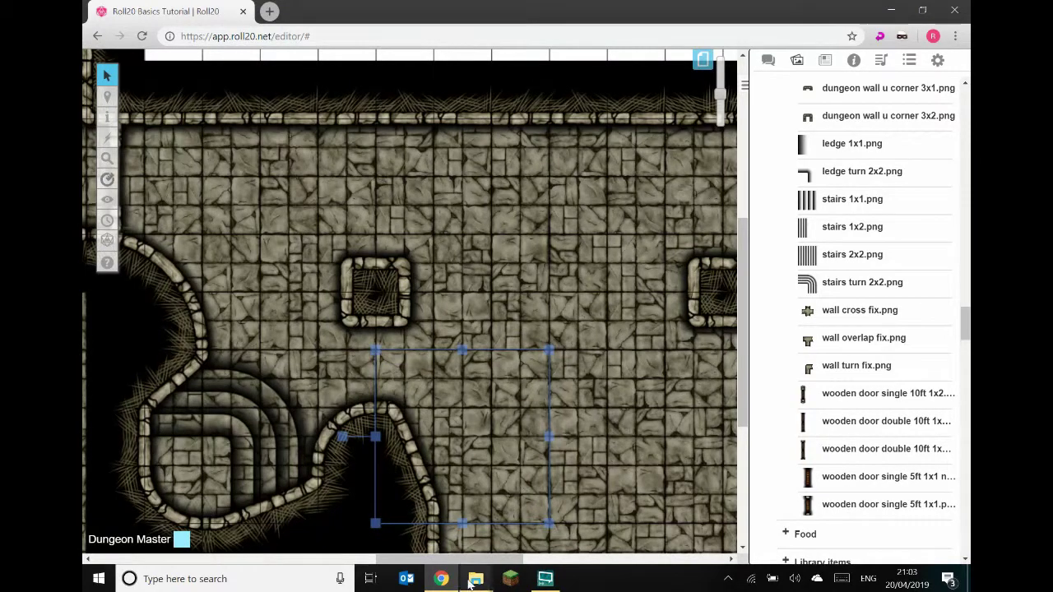
drag(502, 563, 548, 574)
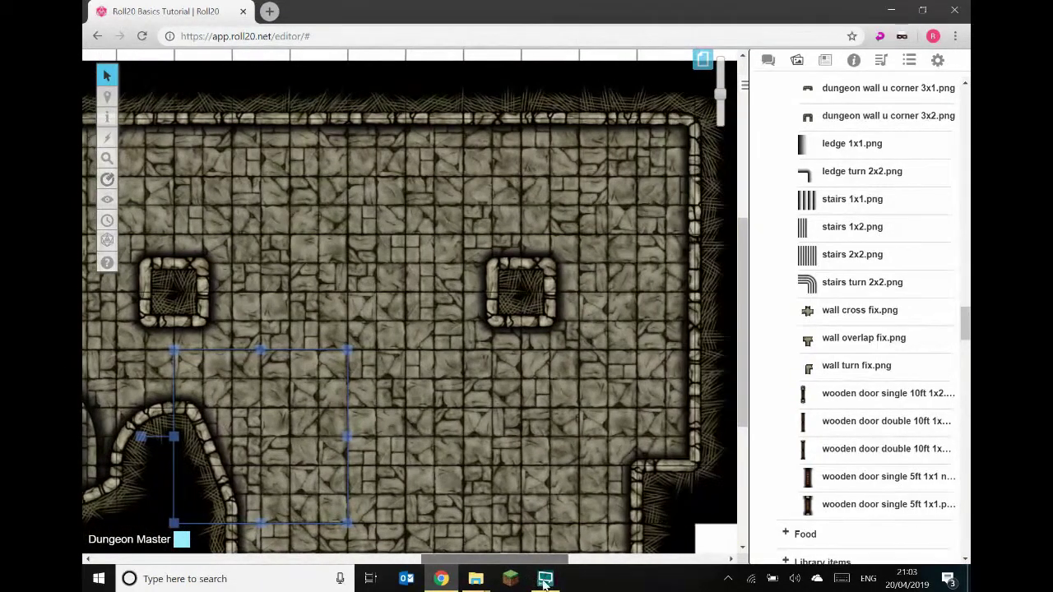
scroll(460, 344, down, 1)
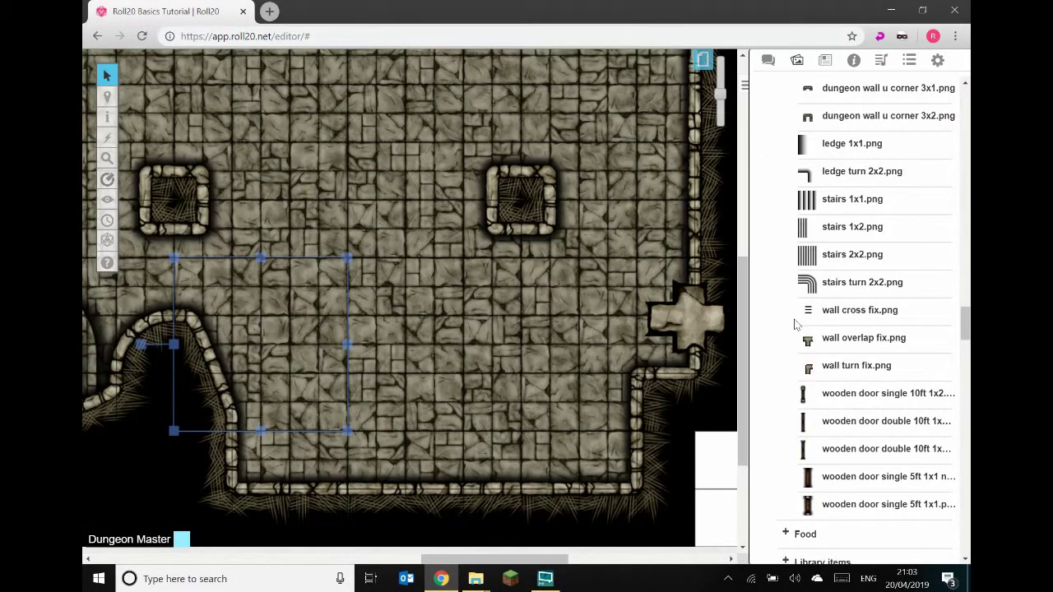
scroll(614, 284, up, 3)
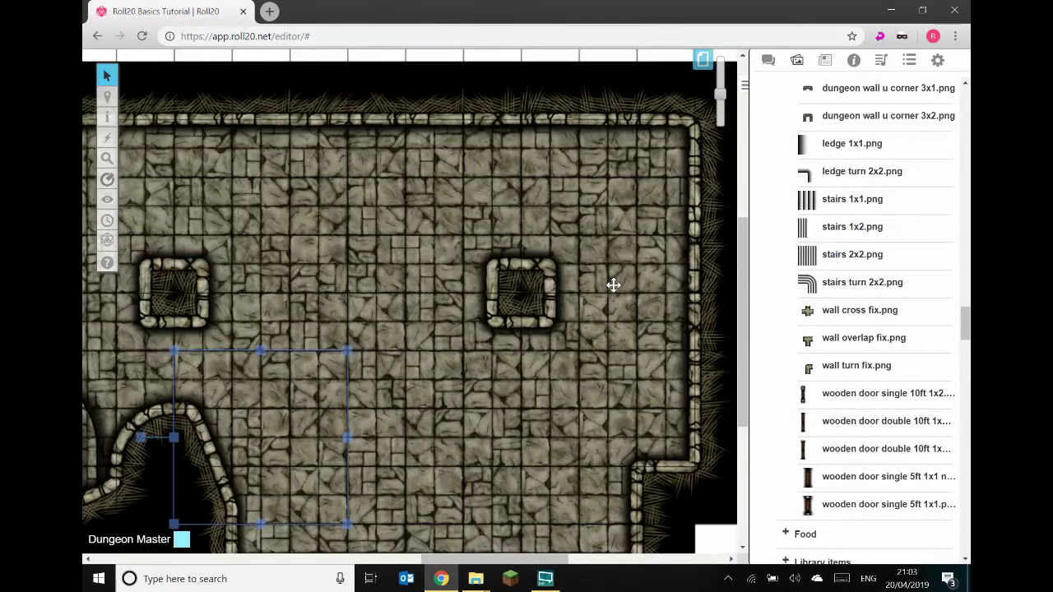
scroll(614, 285, down, 1)
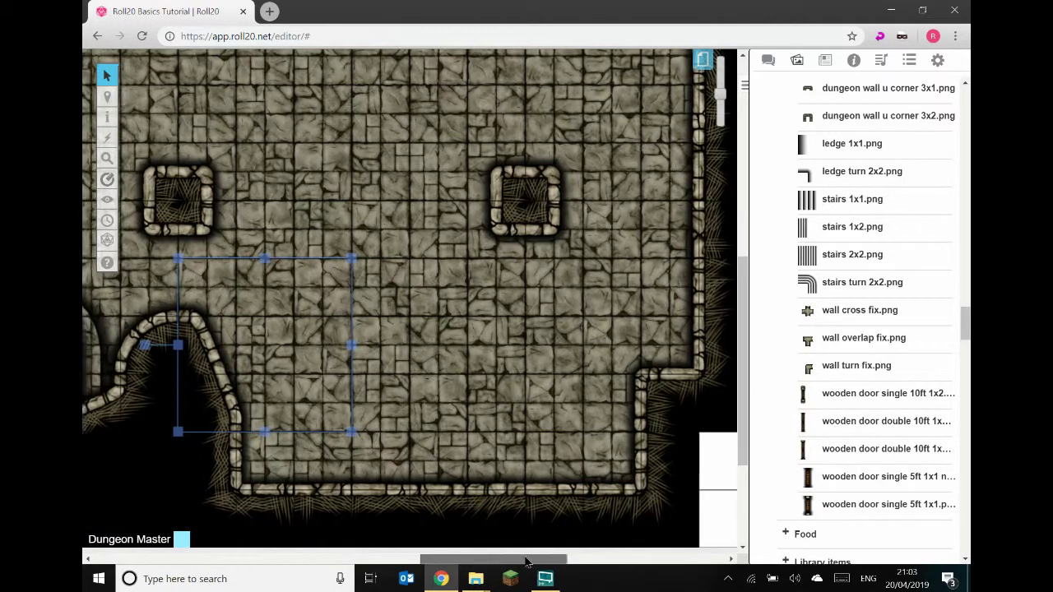
drag(527, 562, 500, 534)
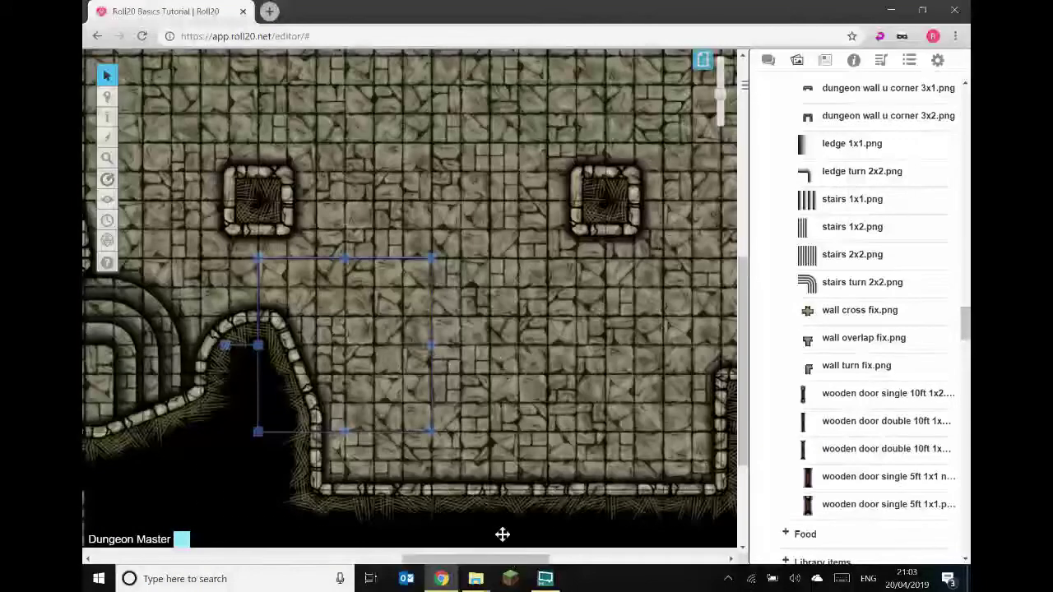
drag(747, 293, 747, 244)
Try placing the "ledge 1x1.png" piece beside the western pillar, and delete it.
drag(852, 143, 465, 263)
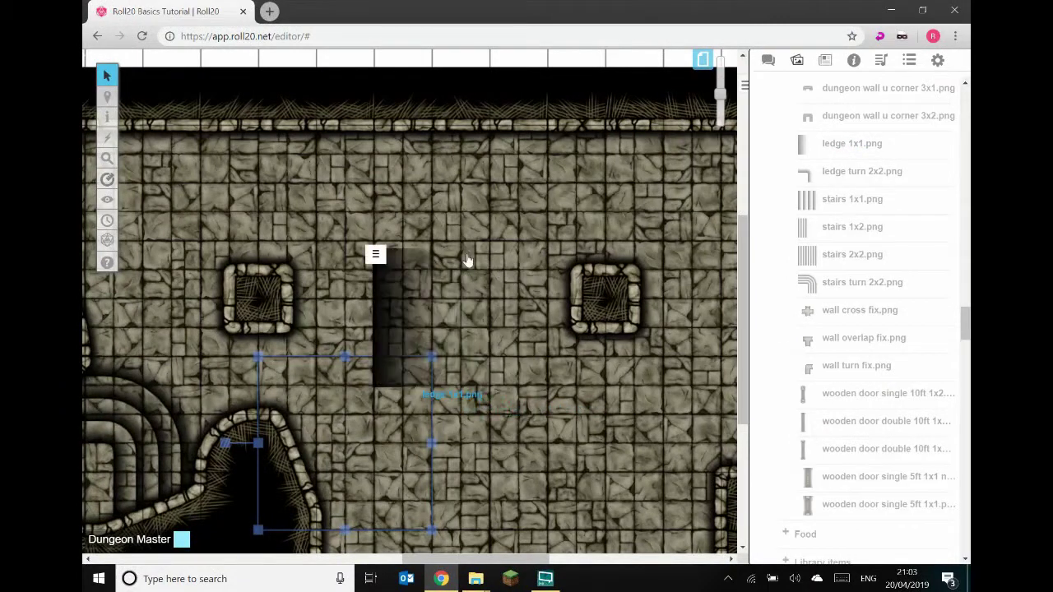
drag(543, 356, 353, 330)
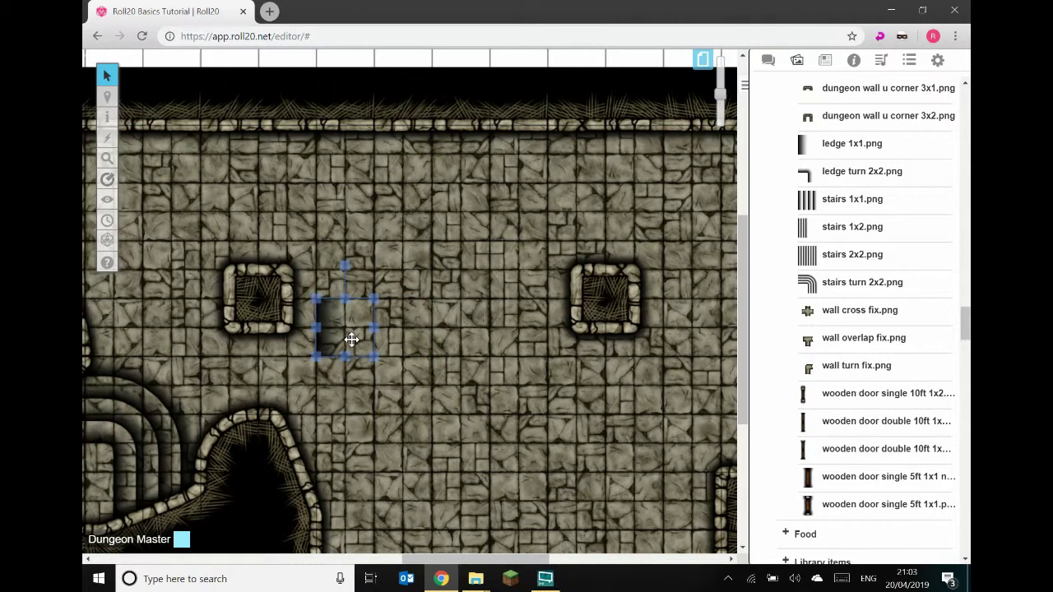
click(482, 333)
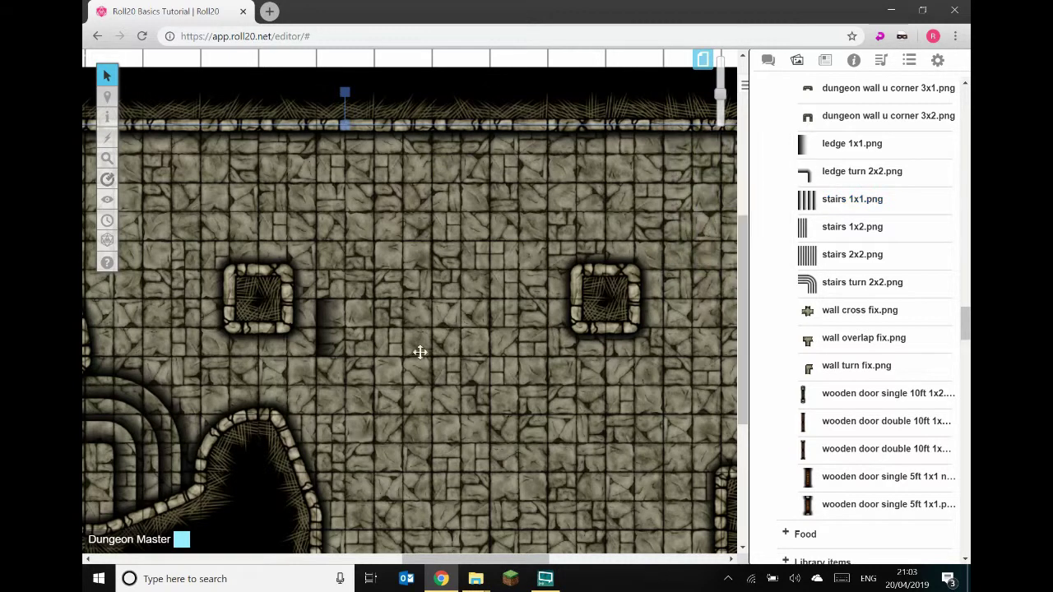
click(341, 321)
key(Delete)
Place the "ledge turn 2x2.png" piece around the western pillar's northeast corner and a copy rotated a quarter turn clockwise around its southeast corner.
drag(852, 199, 409, 279)
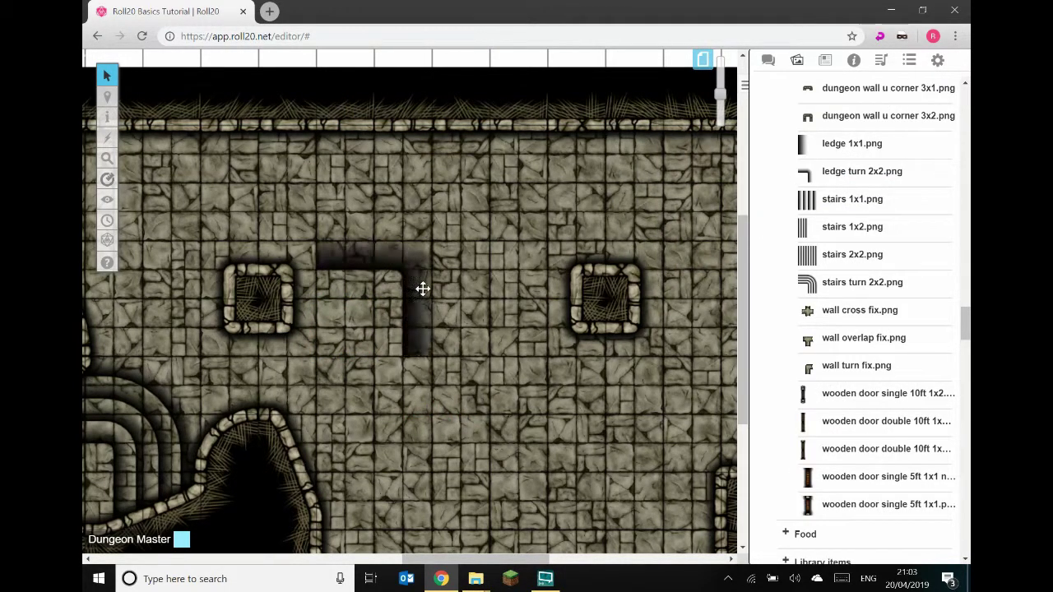
drag(494, 356, 347, 309)
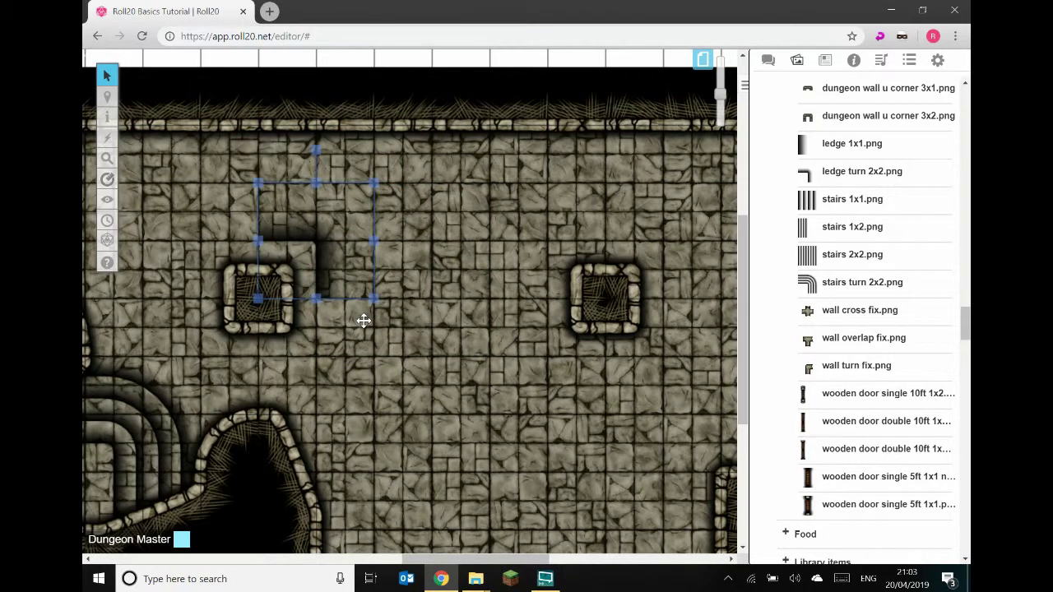
click(329, 336)
key(ctrl+v)
click(334, 353)
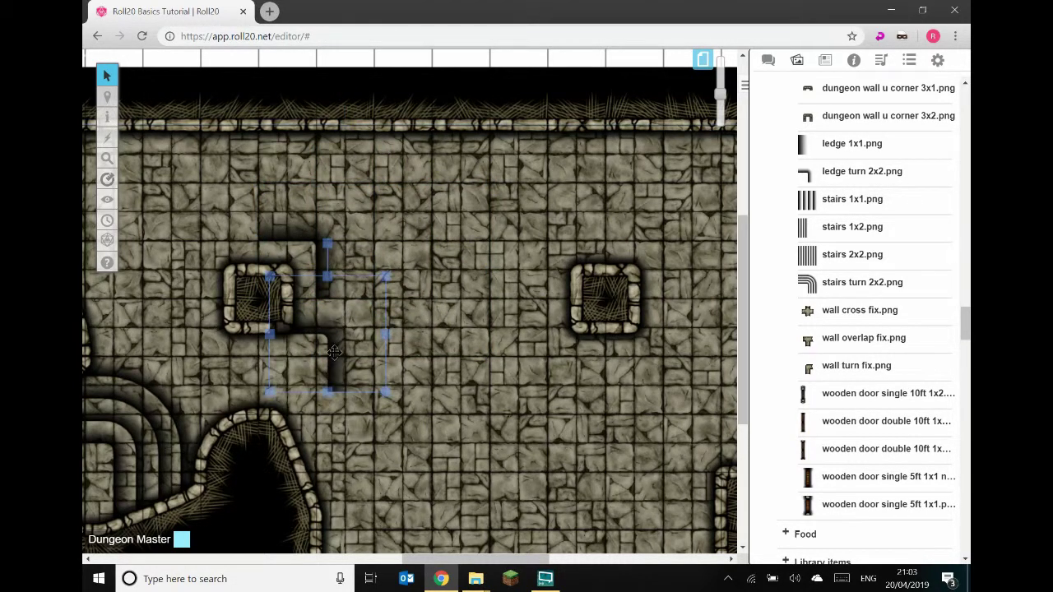
drag(334, 252, 419, 337)
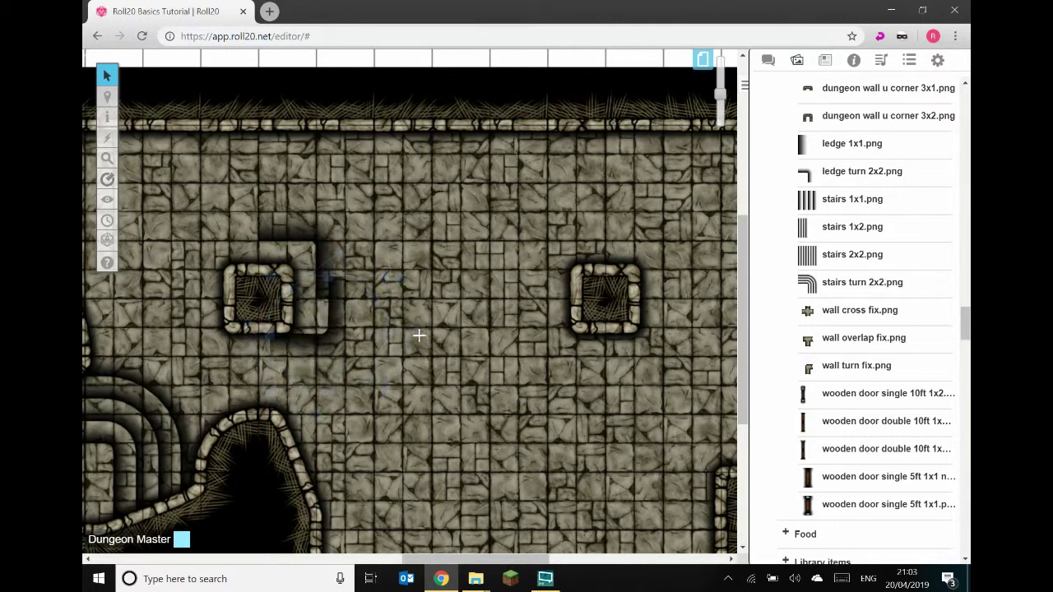
drag(350, 333, 348, 359)
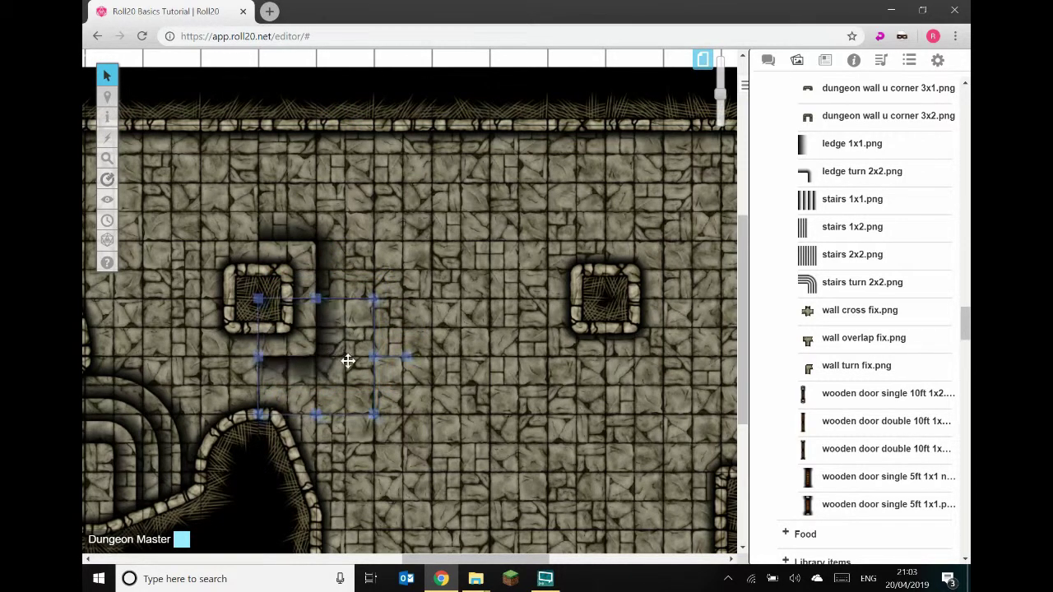
Paste another ledge turn copy, rotate it a quarter turn counterclockwise and fit it around the western pillar's northwest corner.
click(468, 411)
key(ctrl+v)
click(442, 380)
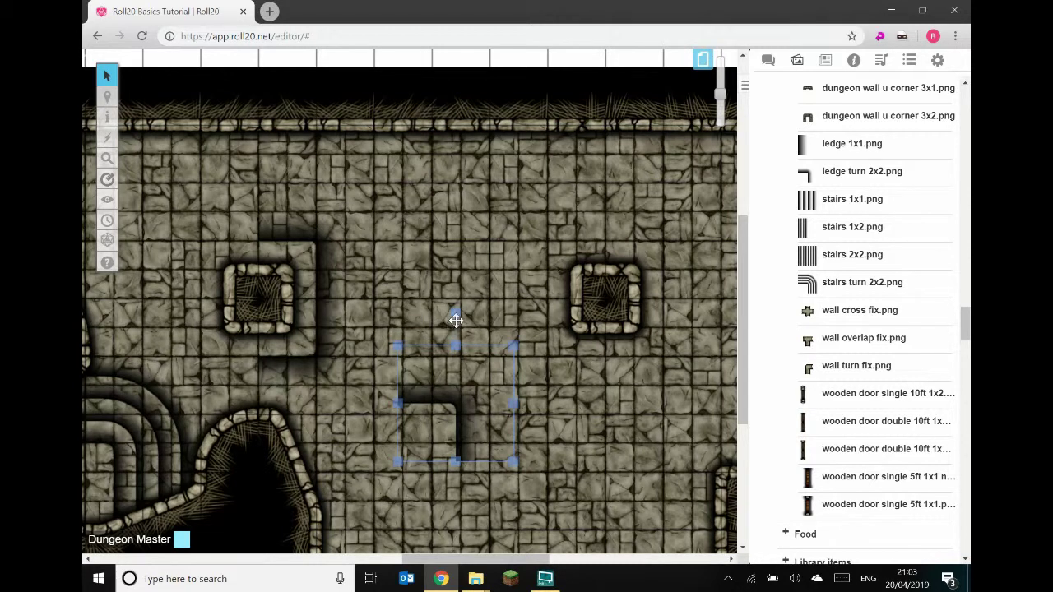
drag(425, 323, 396, 437)
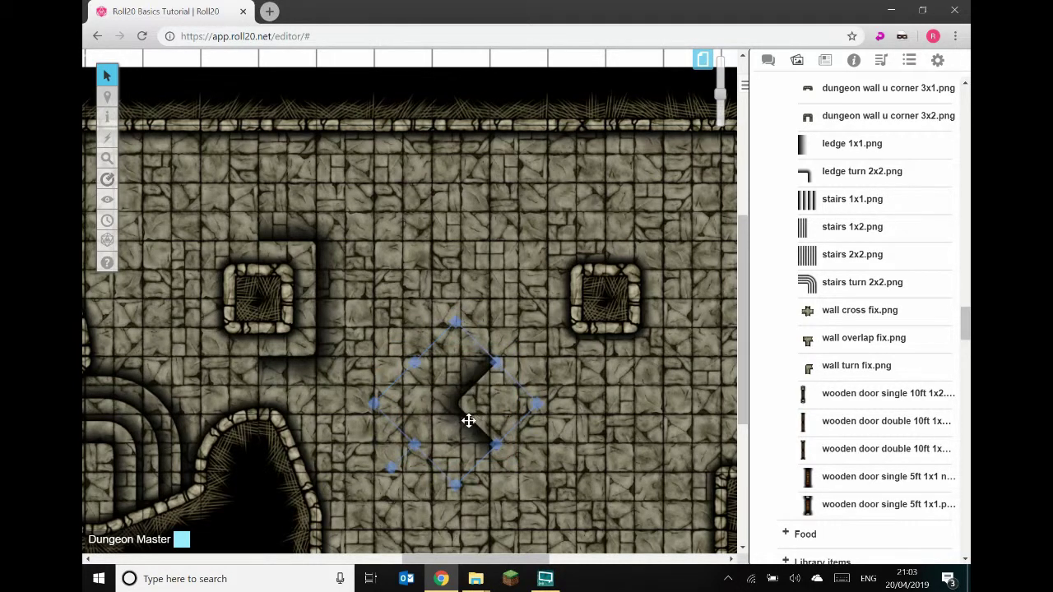
drag(460, 429, 230, 321)
drag(201, 290, 200, 288)
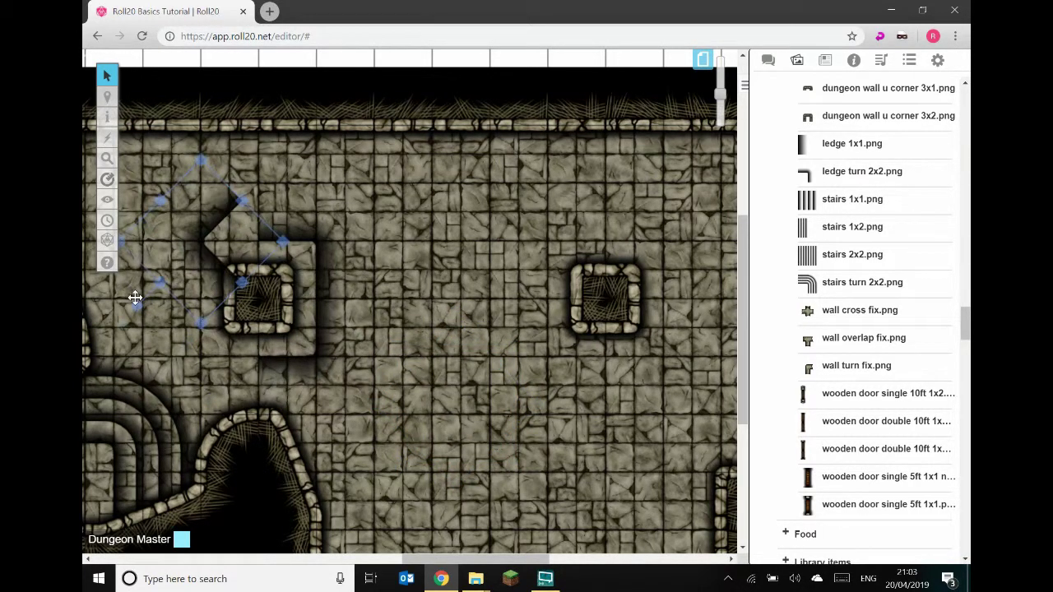
drag(135, 306, 165, 281)
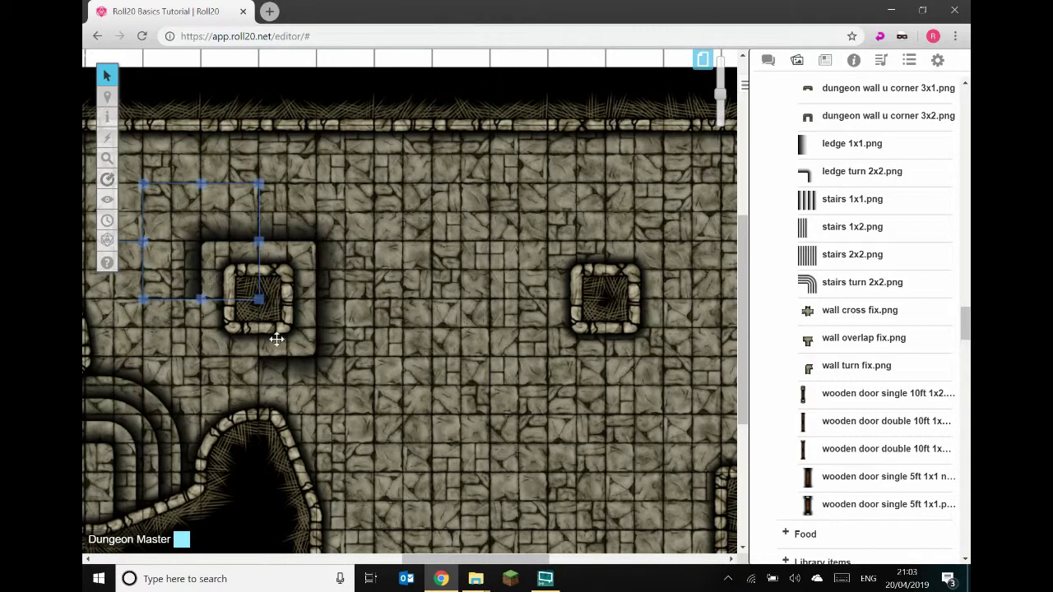
Paste one more ledge turn copy, rotate it 180 degrees and fit it around the western pillar's southwest corner.
click(369, 342)
key(ctrl+v)
click(336, 342)
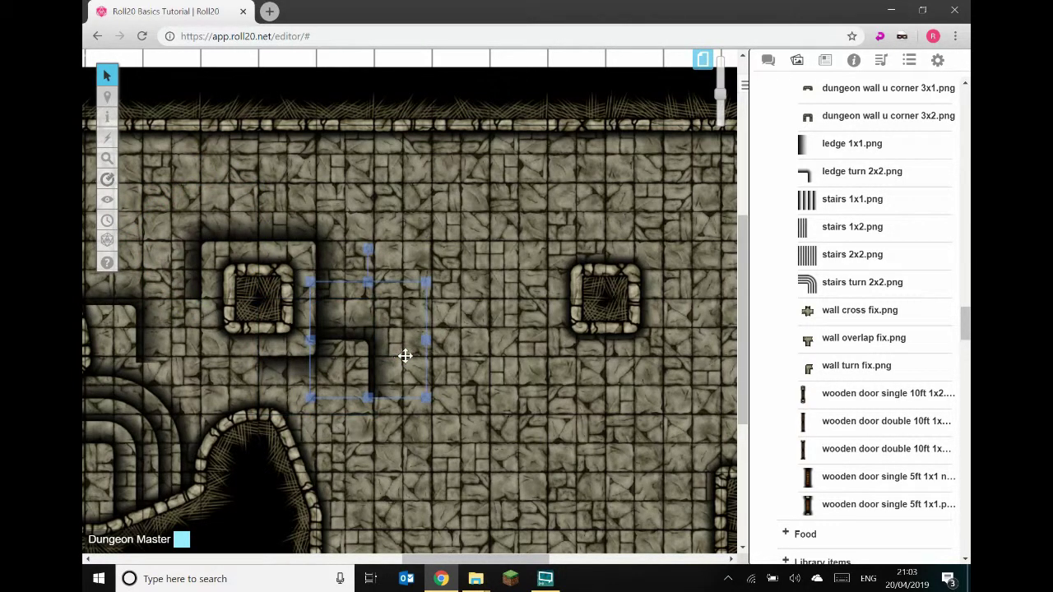
drag(368, 249, 301, 348)
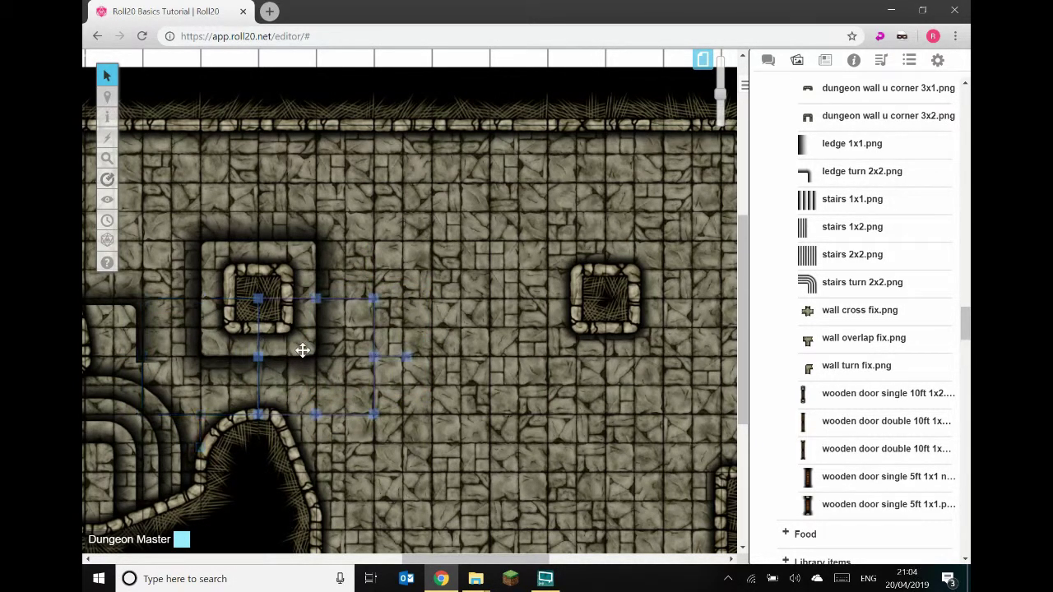
Select the western pillar's four ledge pieces together, duplicate them and position the copies around the eastern pillar.
shift+click(311, 267)
shift+click(207, 258)
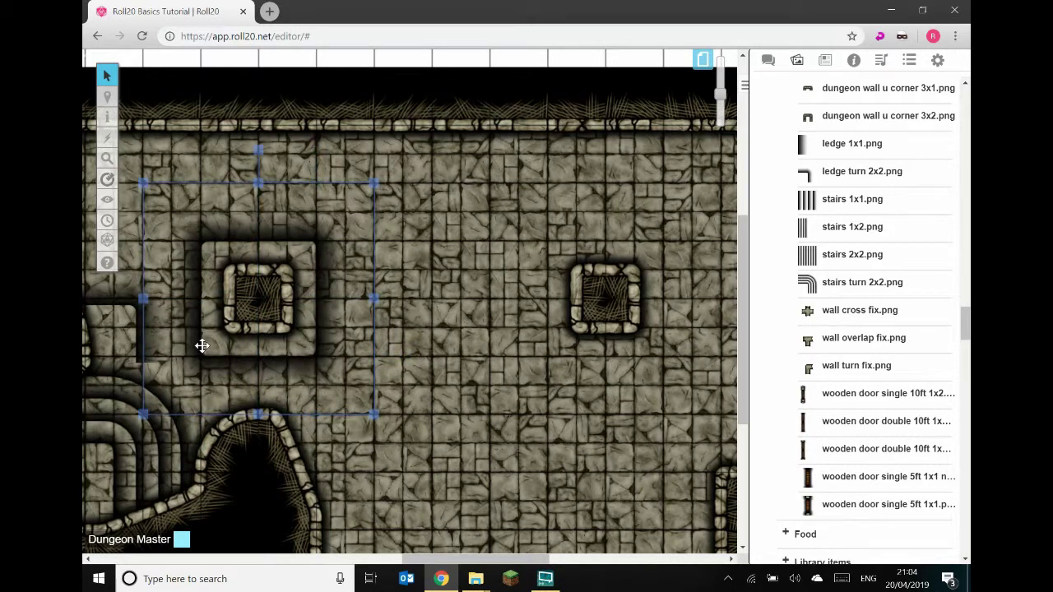
key(ctrl+c)
key(ctrl+v)
drag(467, 293, 490, 271)
drag(416, 331, 547, 348)
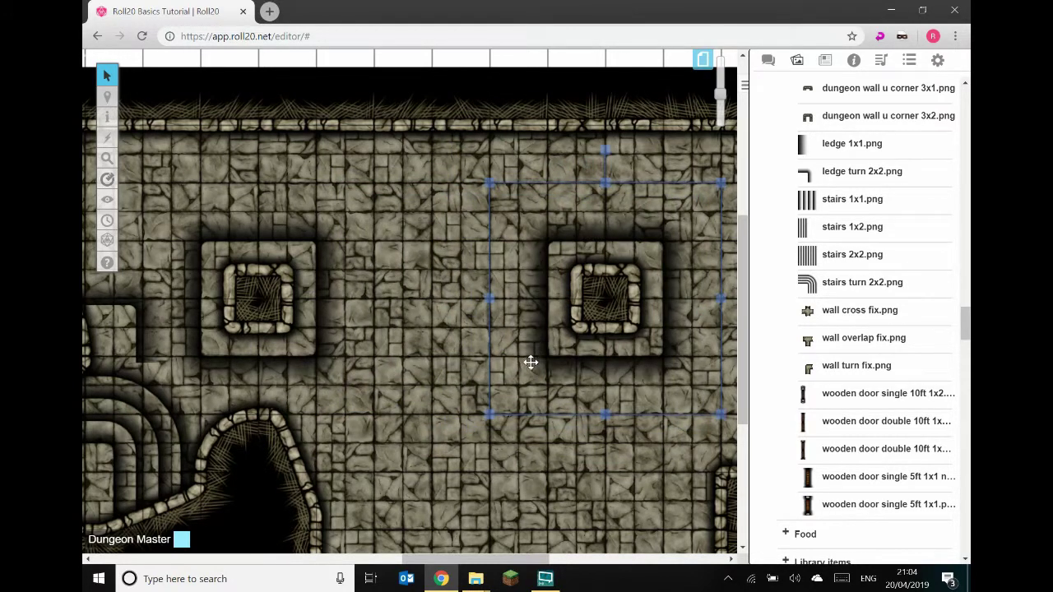
Delete the stray ledge turn copy just north of the southwest alcove and show the whole large room.
click(413, 342)
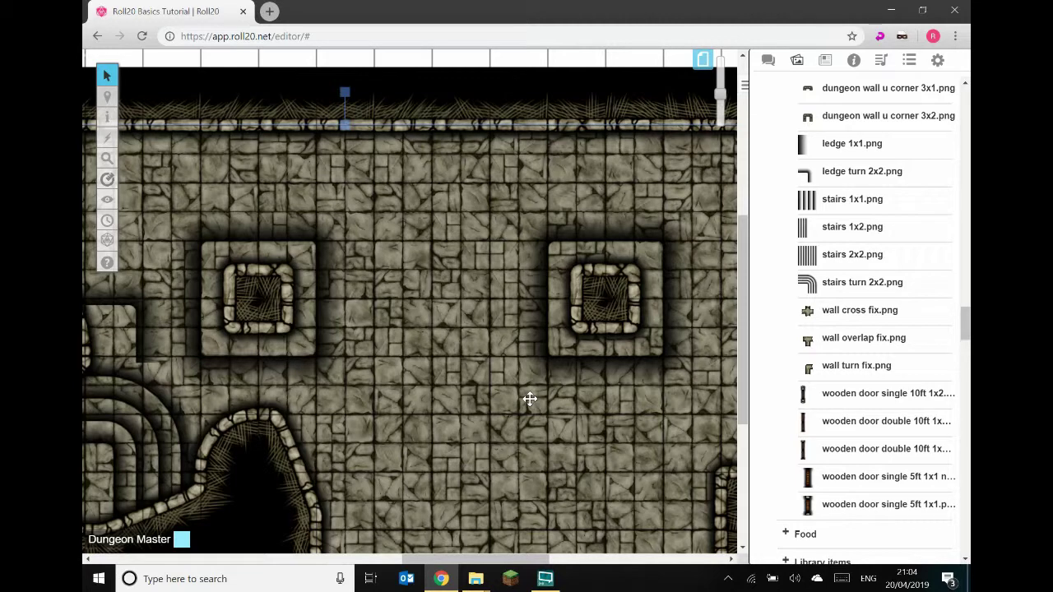
scroll(530, 399, down, 1)
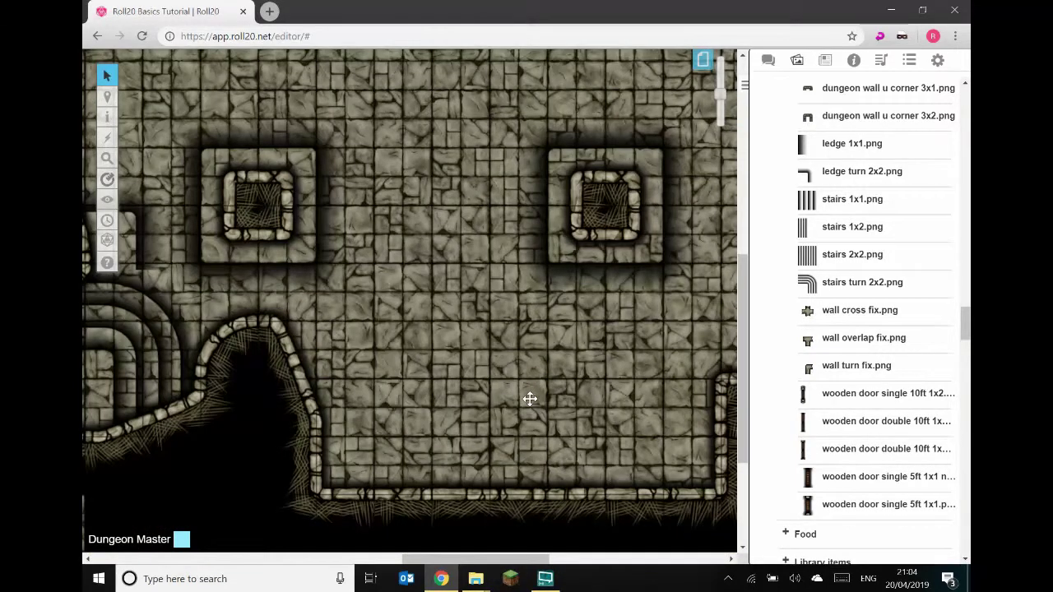
drag(471, 560, 436, 560)
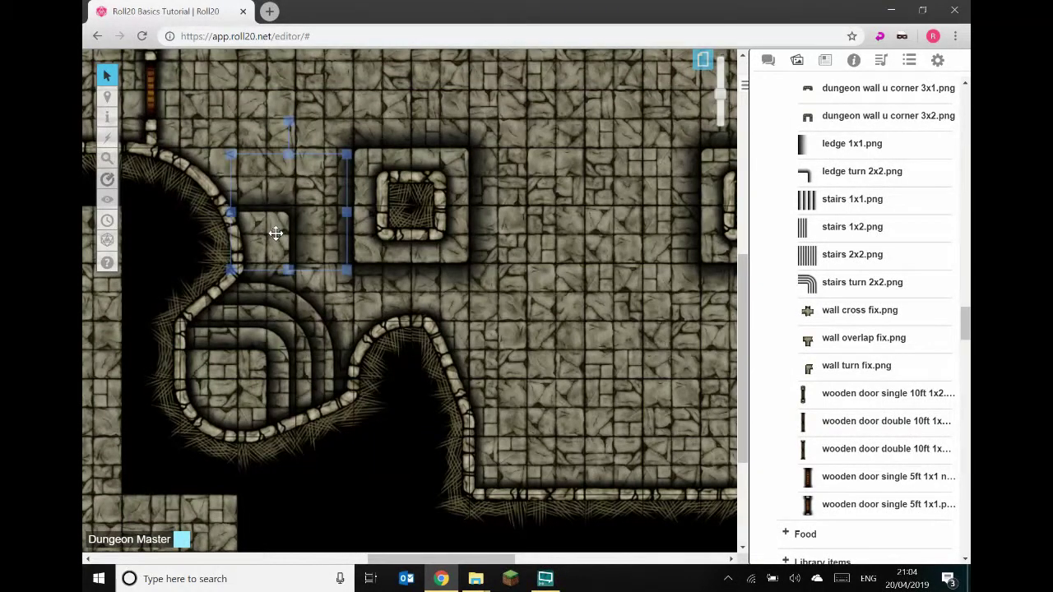
key(Delete)
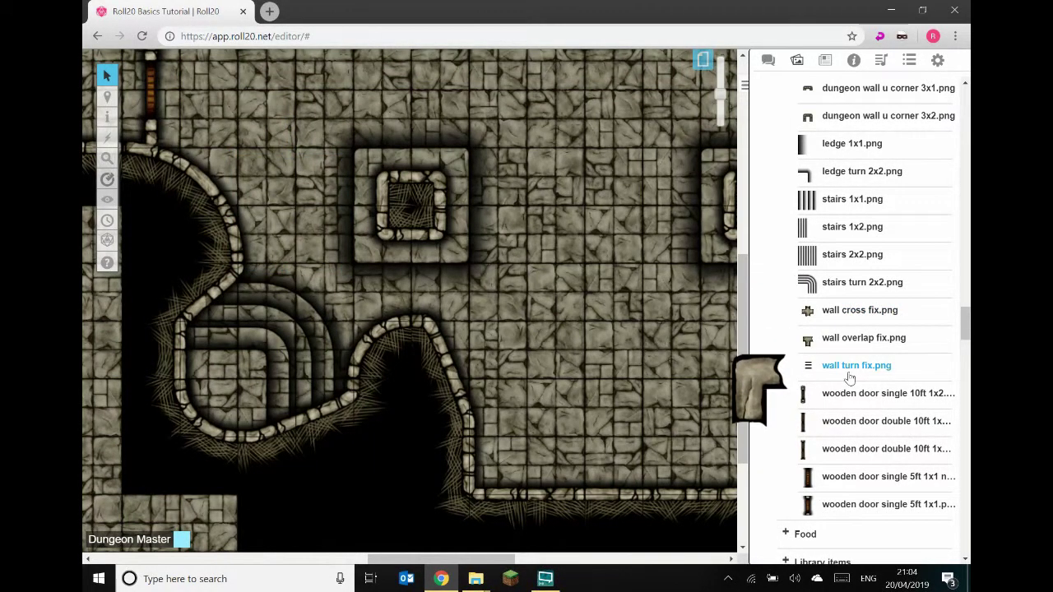
scroll(790, 370, up, 1)
click(718, 114)
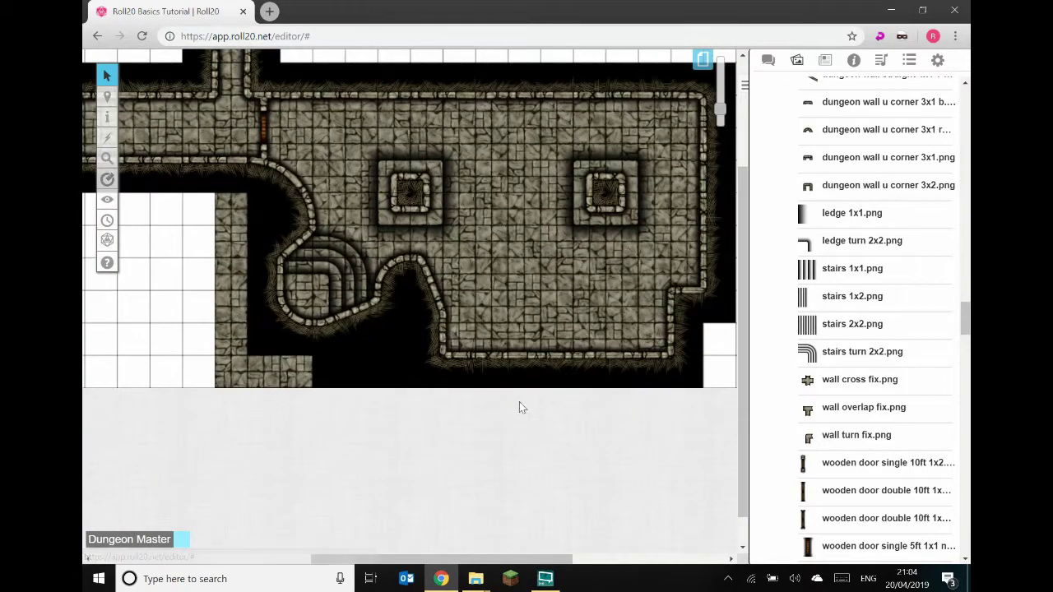
Delete the eastern pillar together with its surrounding ledge from the large room.
scroll(519, 401, up, 2)
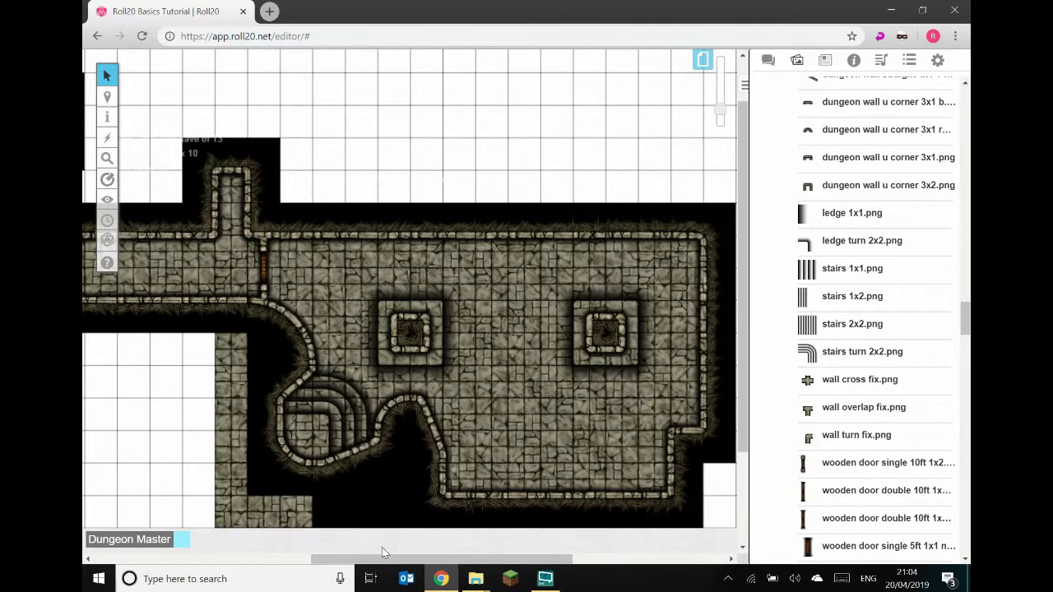
drag(396, 562, 428, 565)
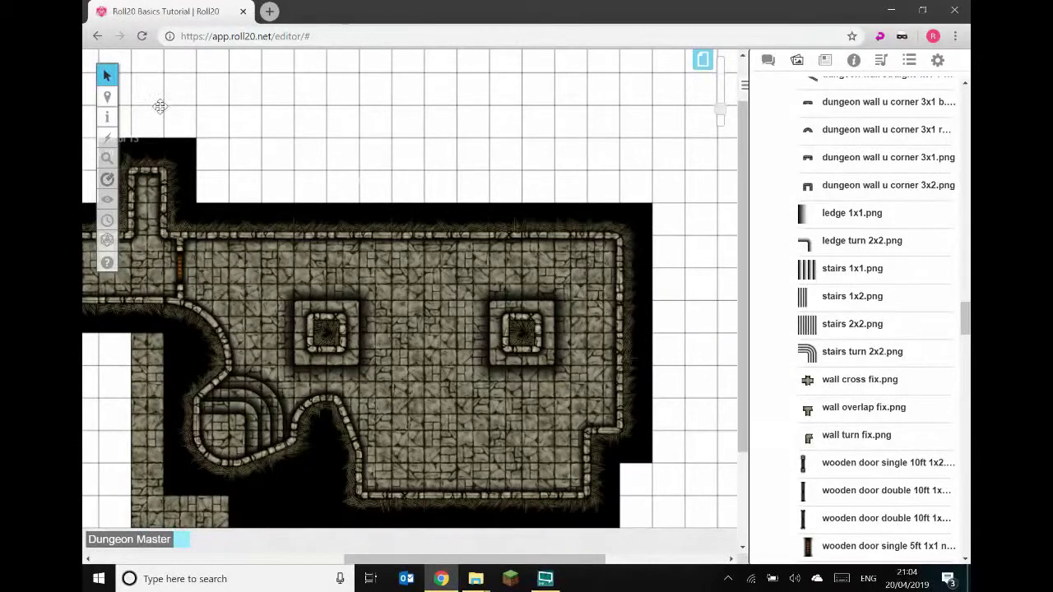
click(499, 306)
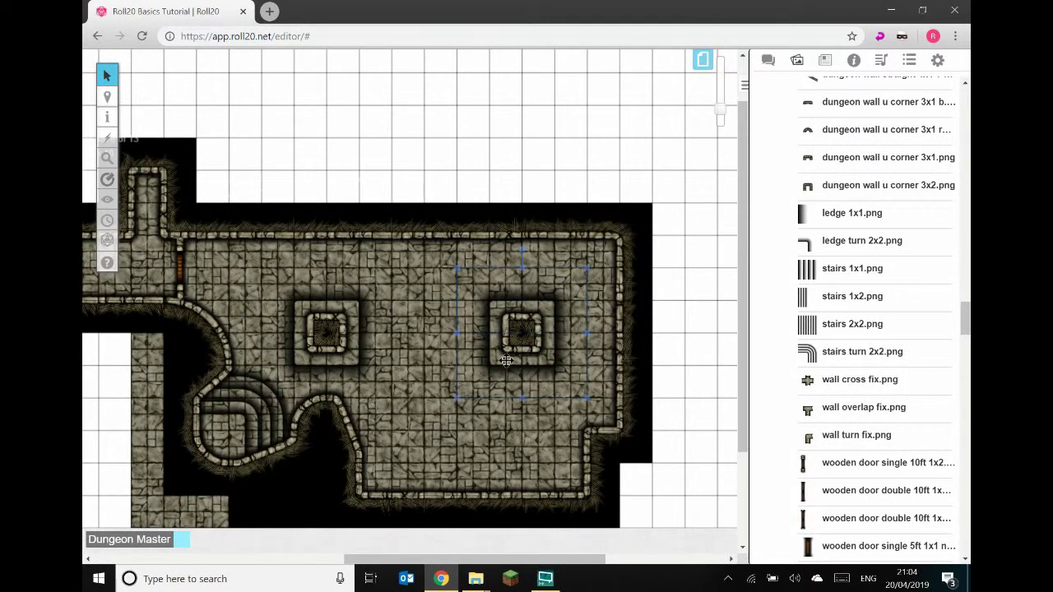
key(Delete)
click(521, 337)
key(Delete)
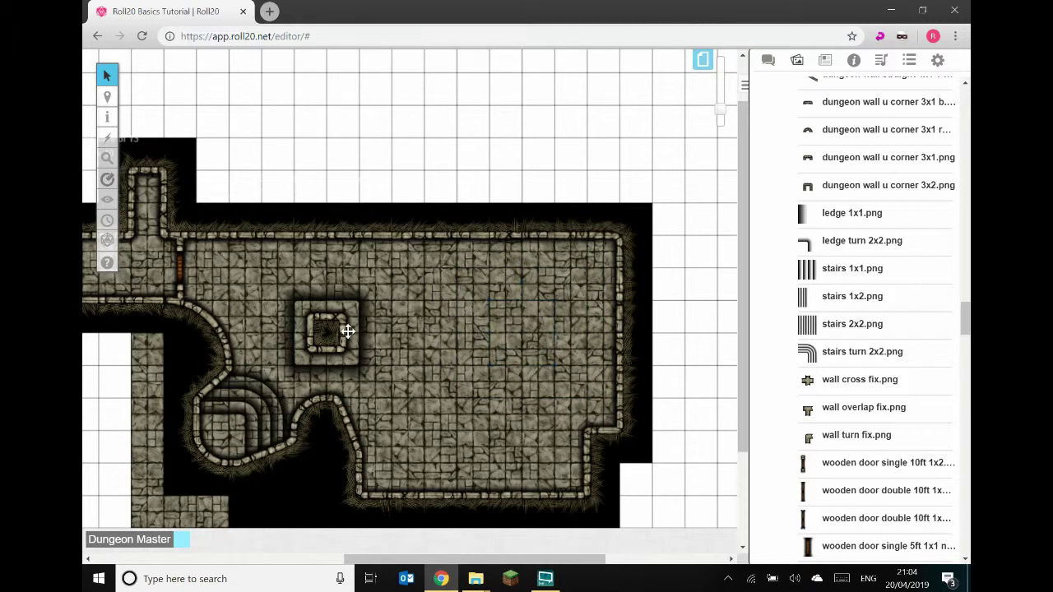
Select the remaining pillar with its ledge and move both four squares east to the middle of the large room.
click(309, 314)
drag(327, 334, 504, 375)
drag(345, 337, 460, 346)
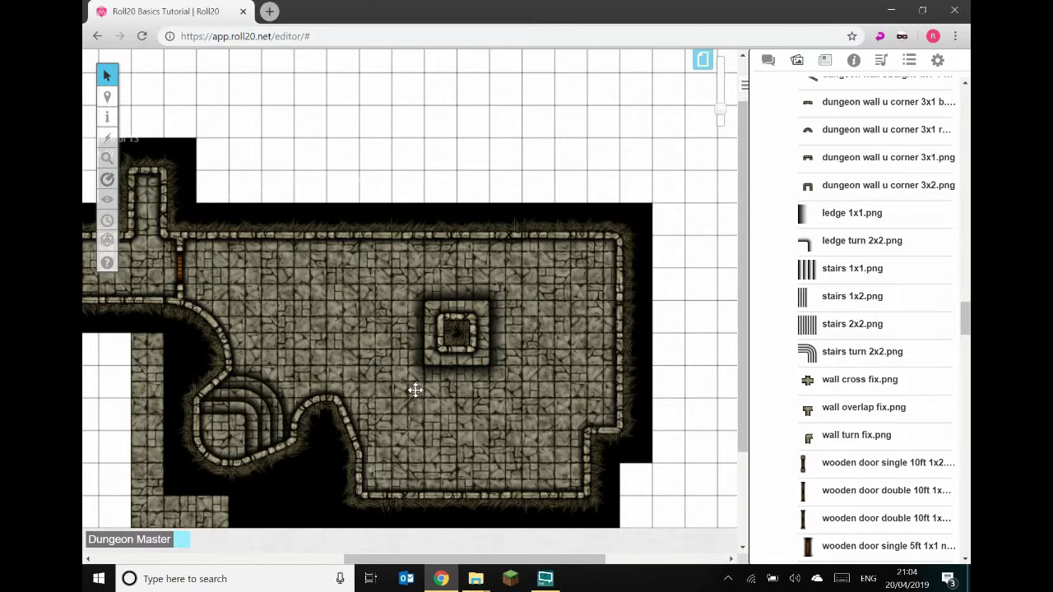
scroll(454, 479, down, 2)
scroll(453, 479, up, 2)
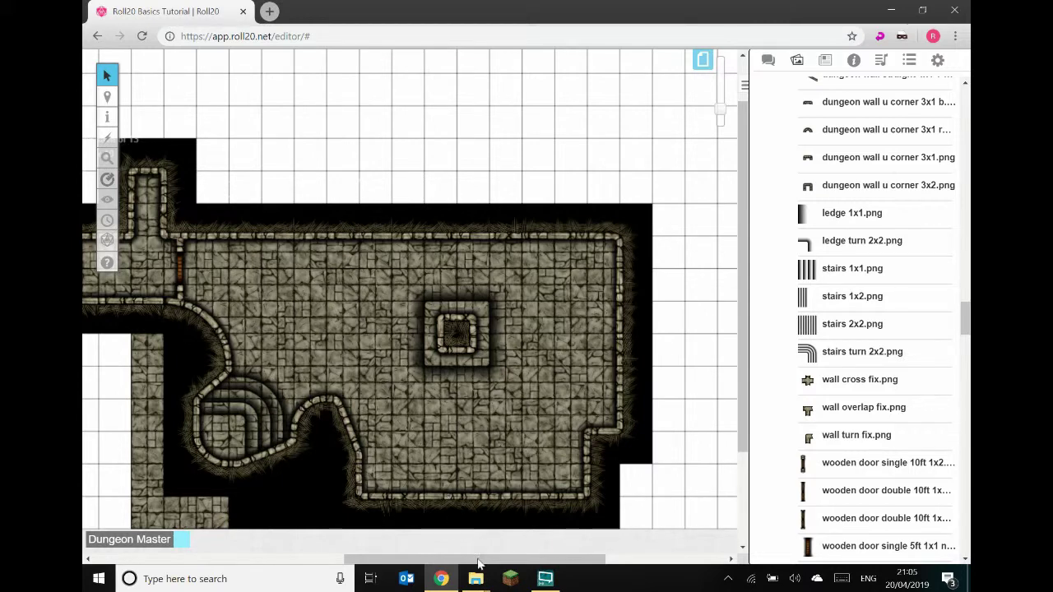
Switch to the Dynamic Lighting layer and set up the Polygon/Line tool with a red stroke.
drag(497, 561, 436, 583)
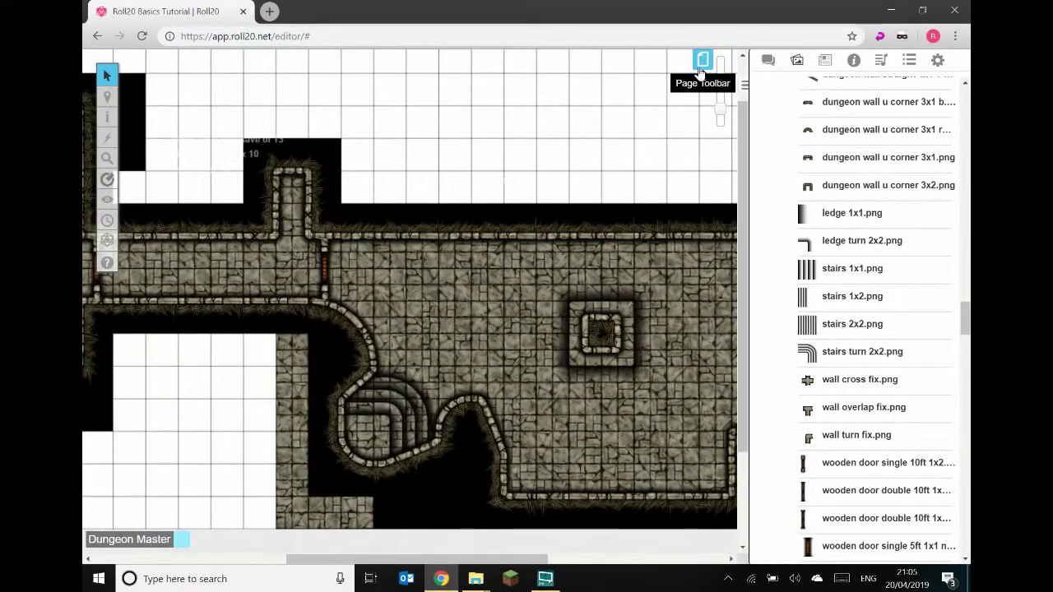
mouse_move(101, 103)
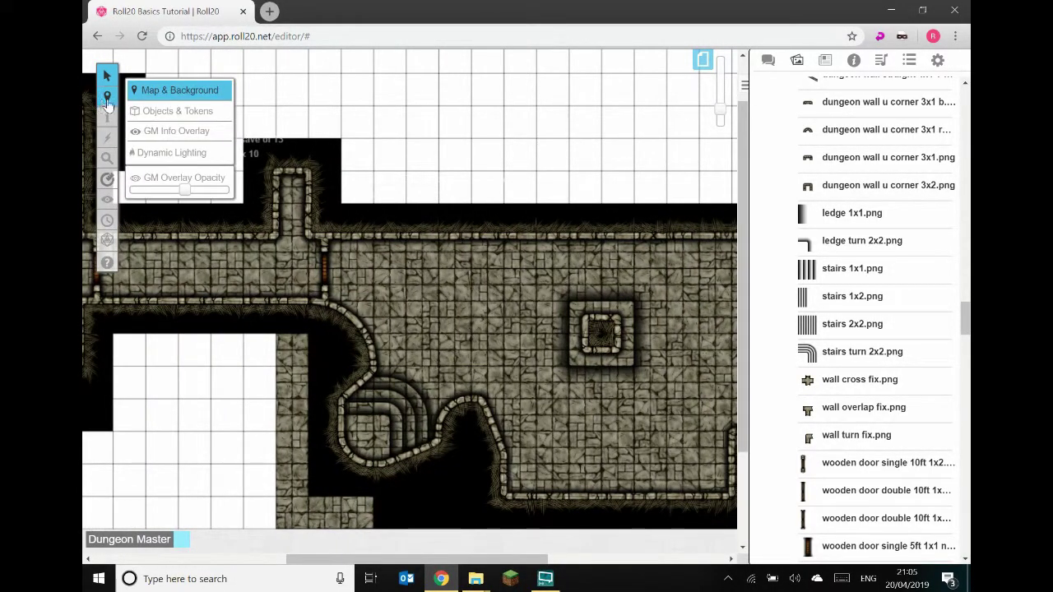
click(183, 154)
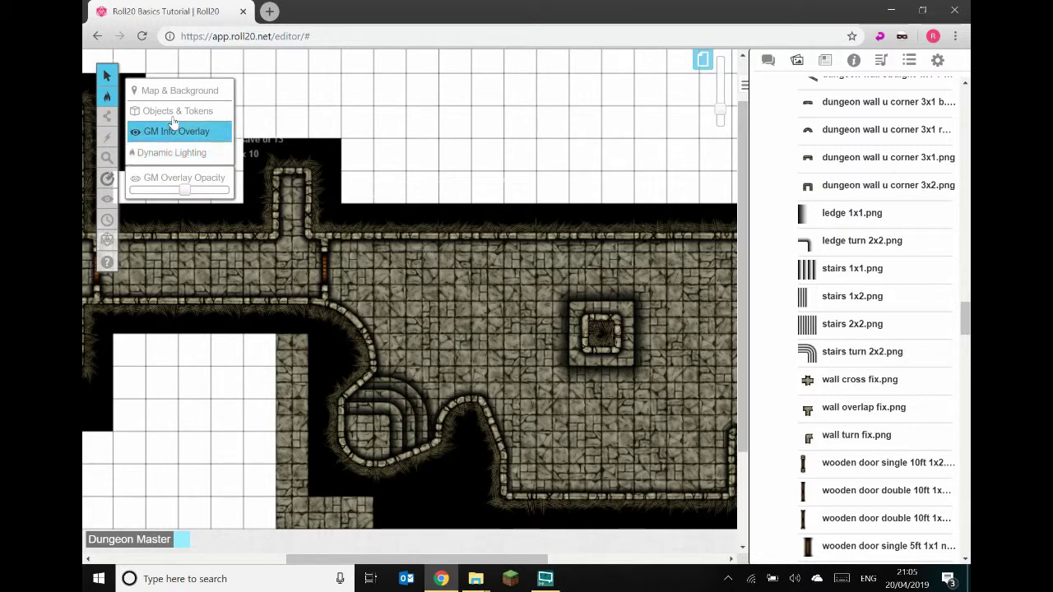
click(109, 118)
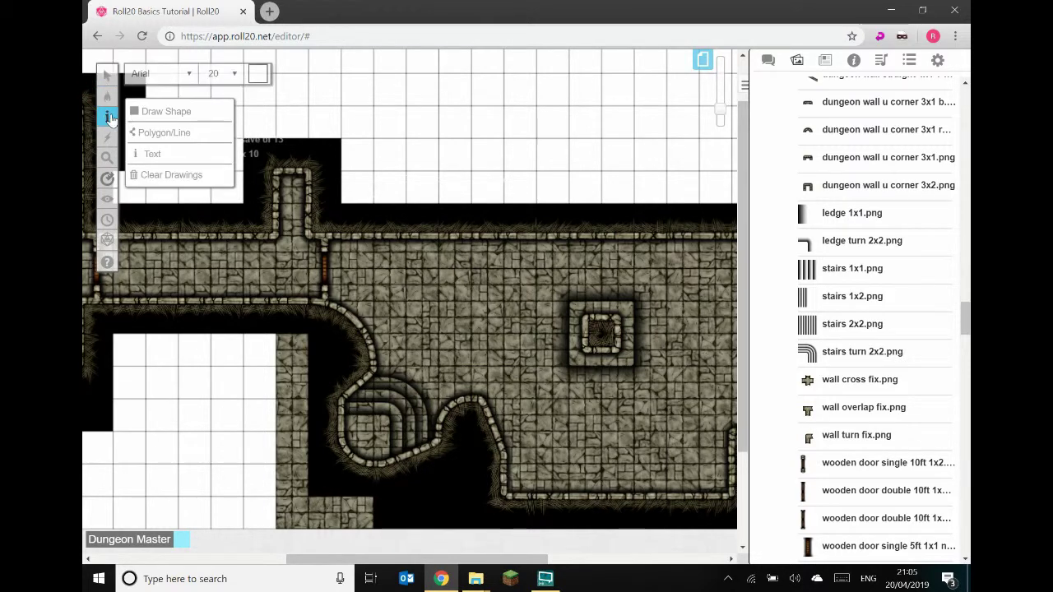
click(160, 133)
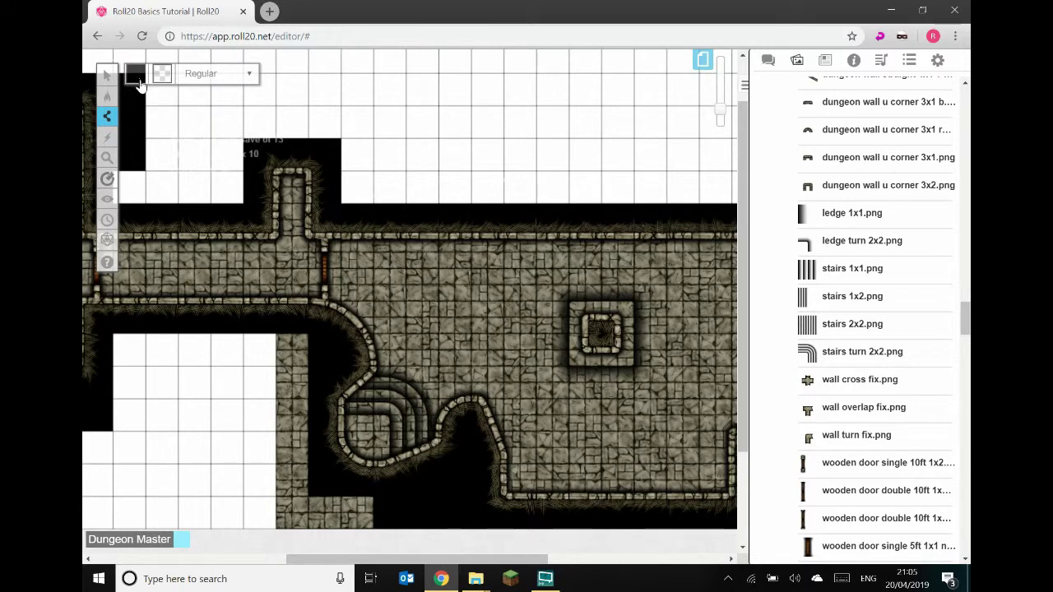
click(138, 81)
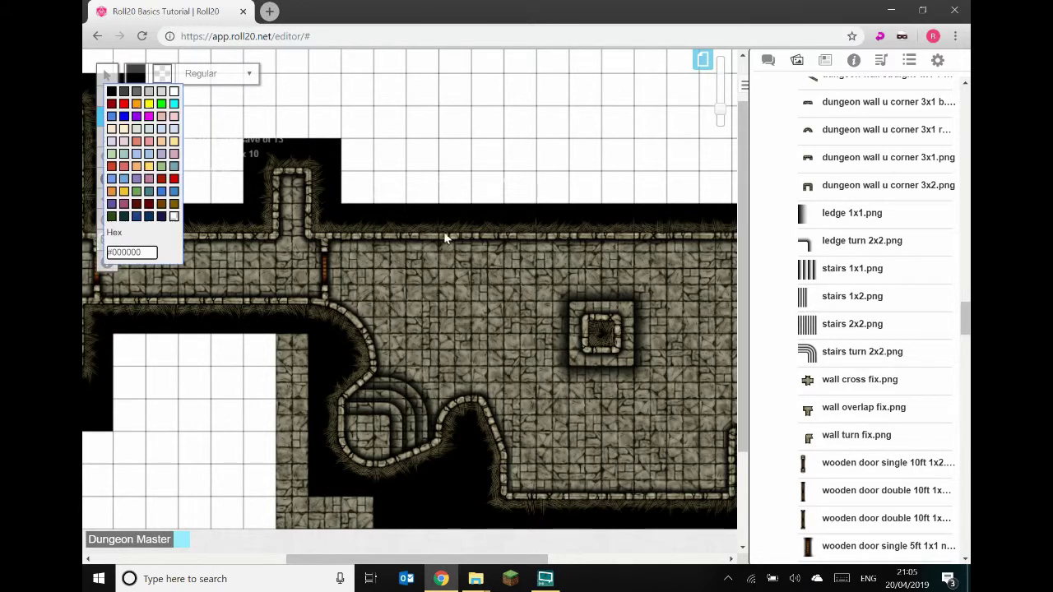
click(123, 104)
Trace a lighting line along the western room's walls from below the double door, around the south side, to the corridor's southern corner.
drag(387, 557, 219, 540)
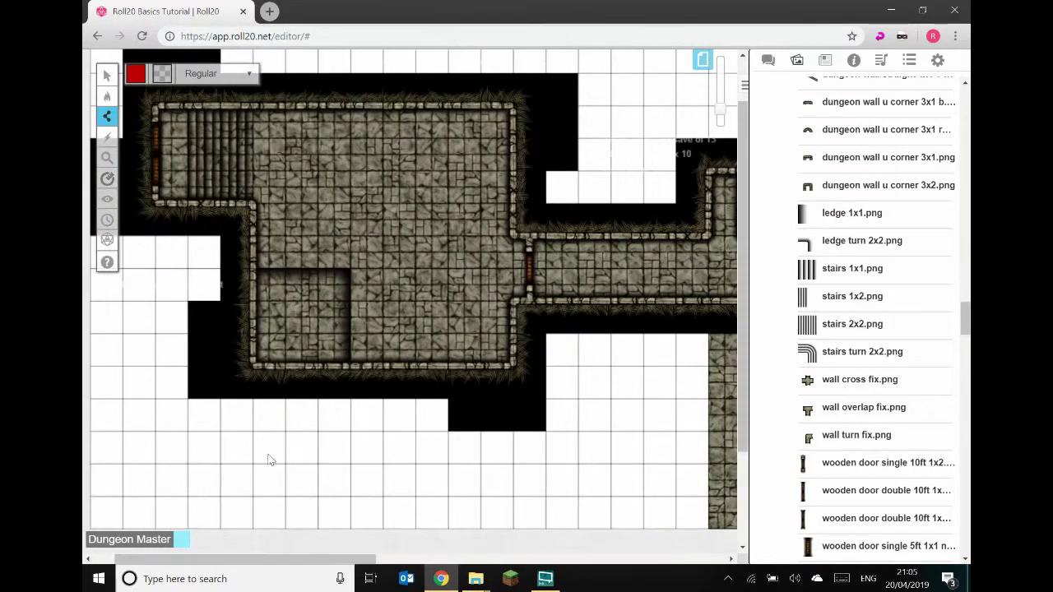
scroll(283, 356, up, 2)
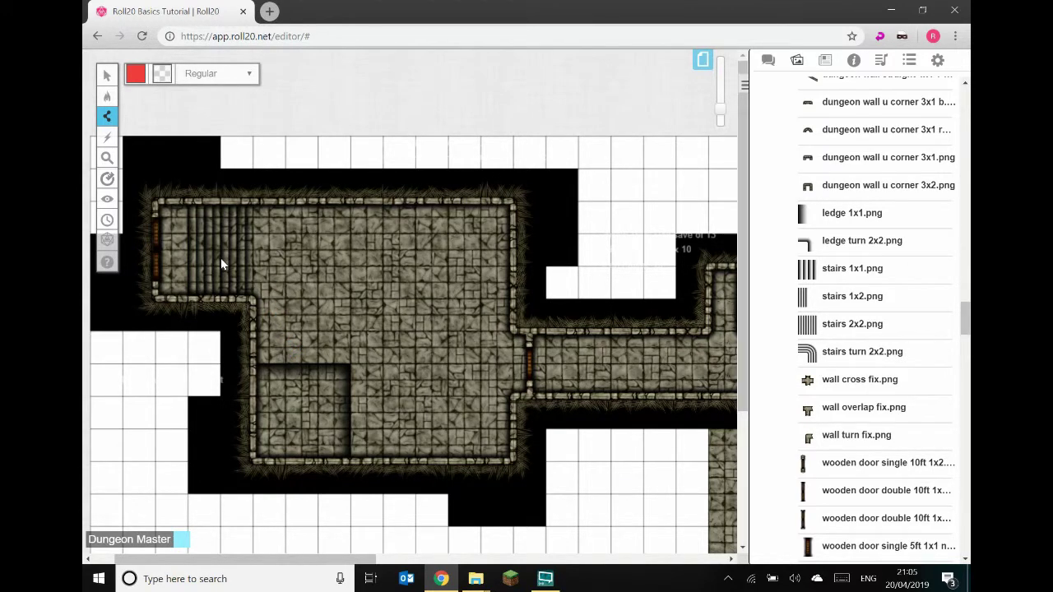
click(720, 105)
drag(315, 561, 281, 560)
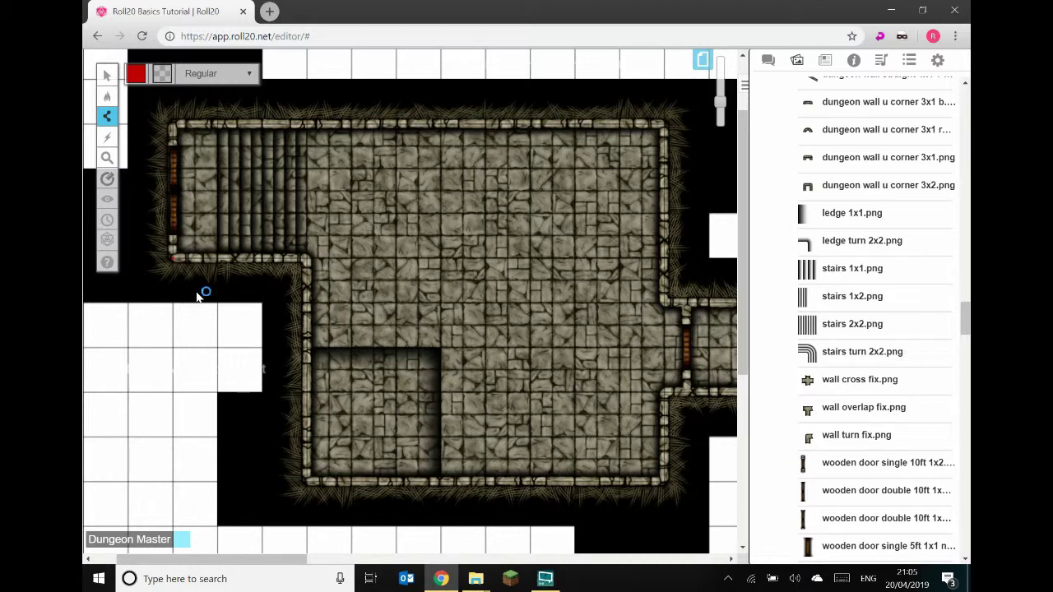
click(307, 259)
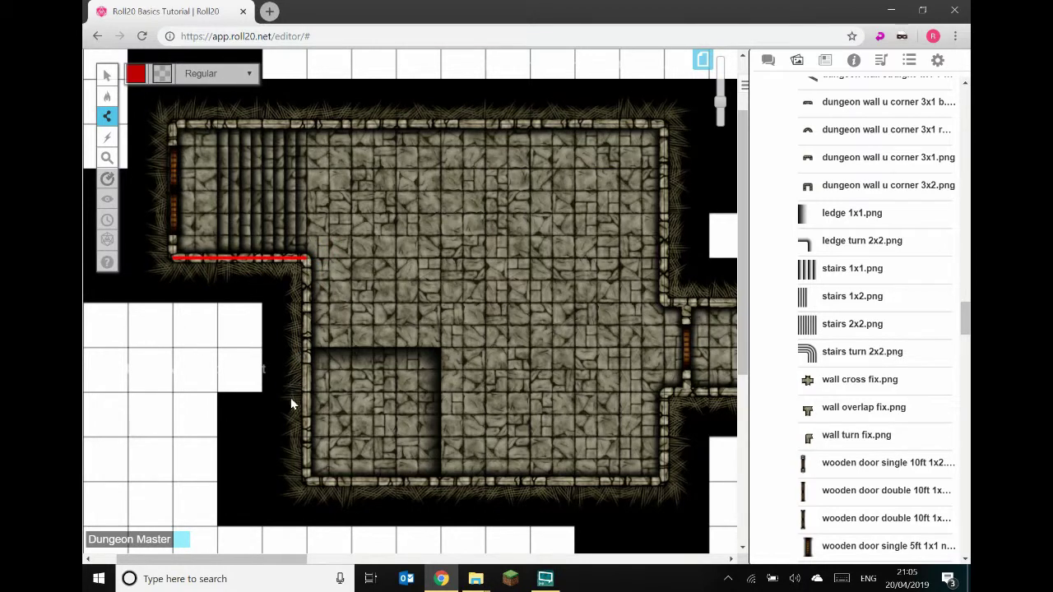
click(307, 484)
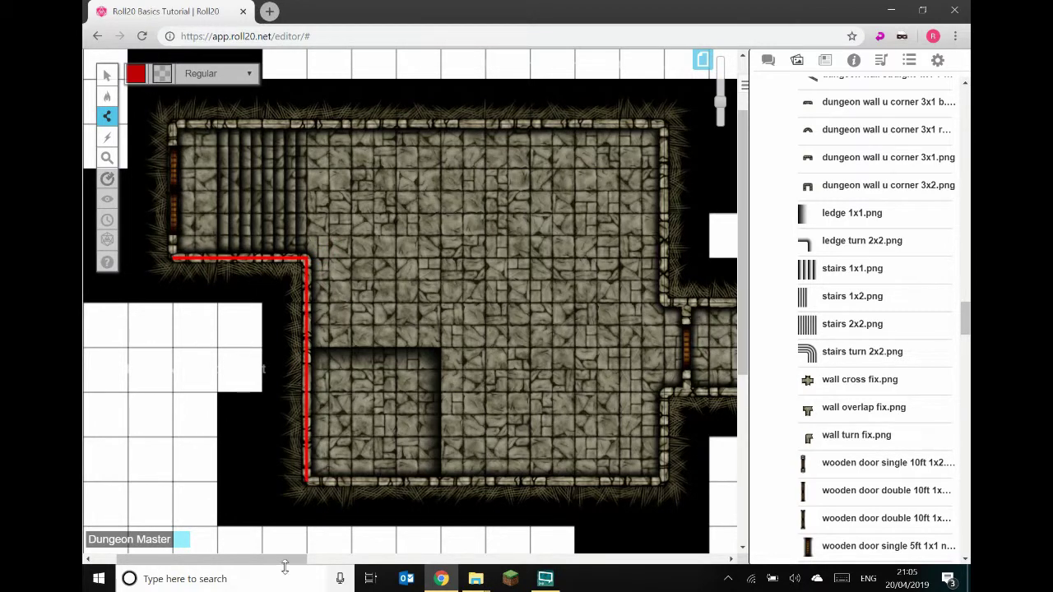
click(310, 559)
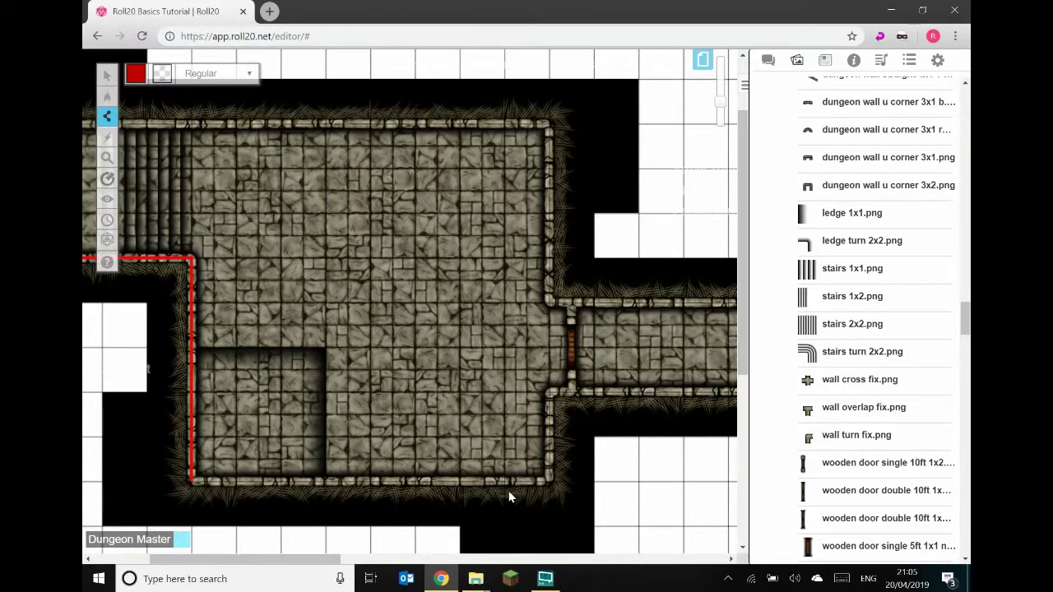
click(549, 484)
click(552, 394)
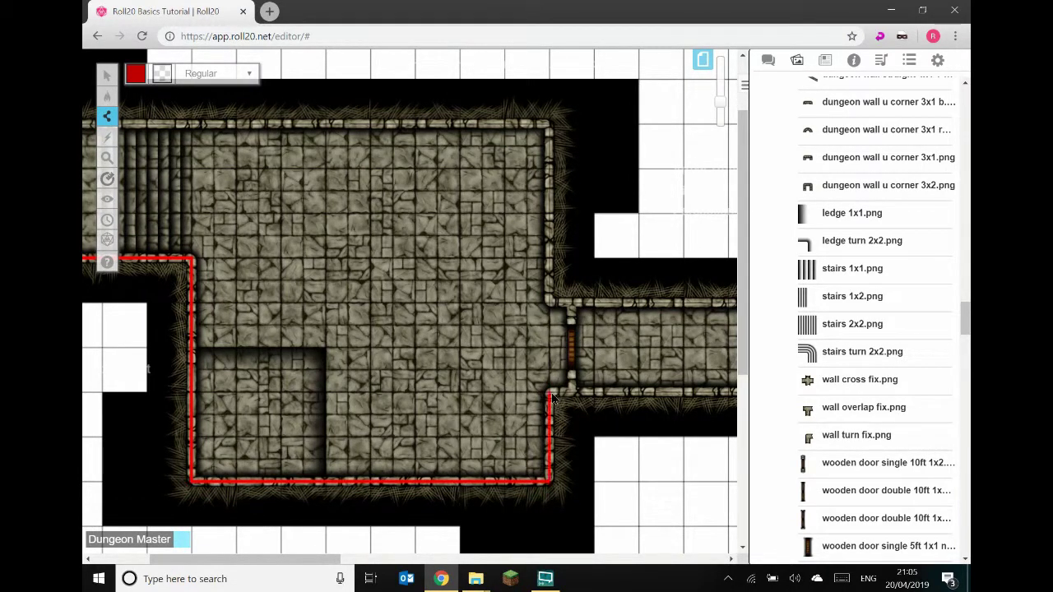
drag(329, 559, 362, 560)
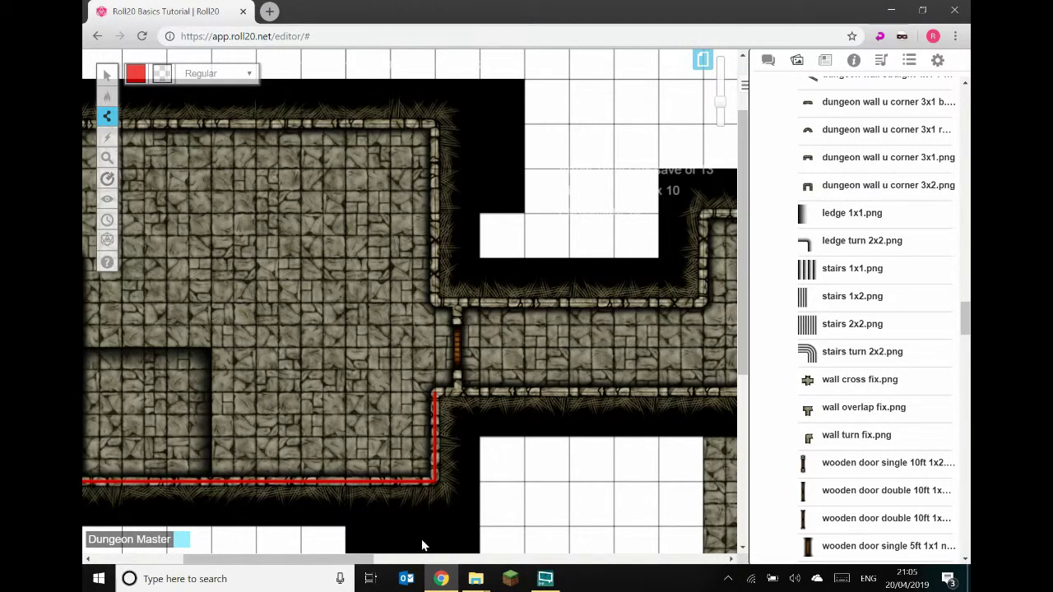
drag(314, 561, 270, 562)
click(825, 62)
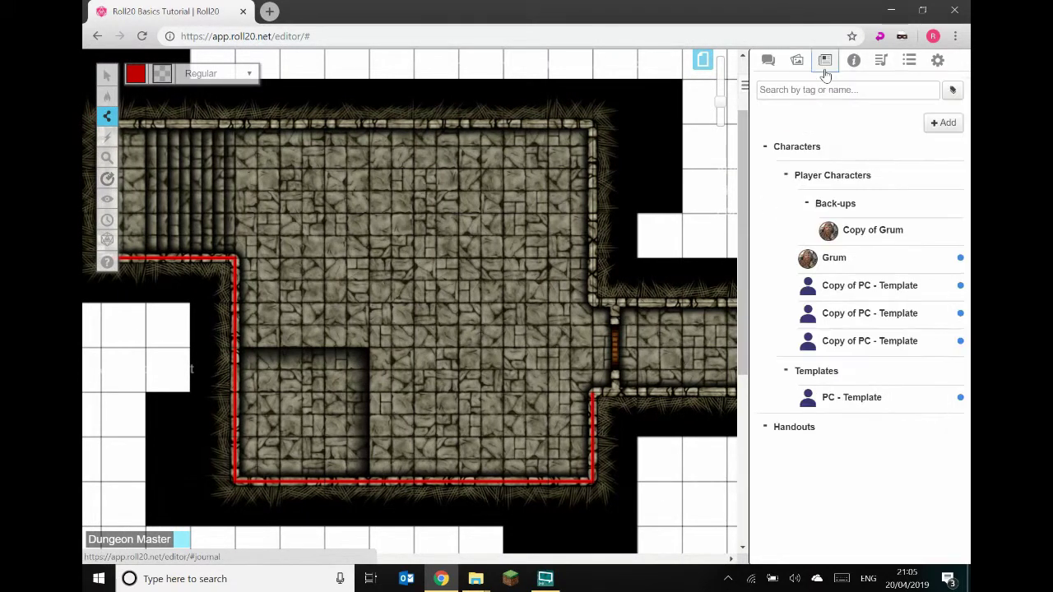
drag(771, 265, 432, 262)
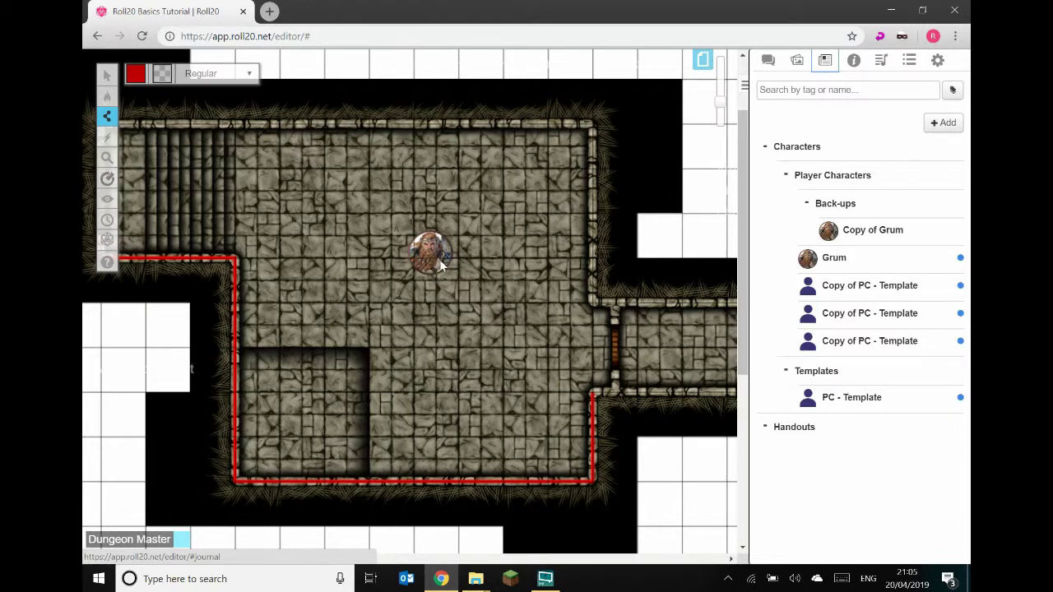
mouse_move(118, 74)
click(148, 66)
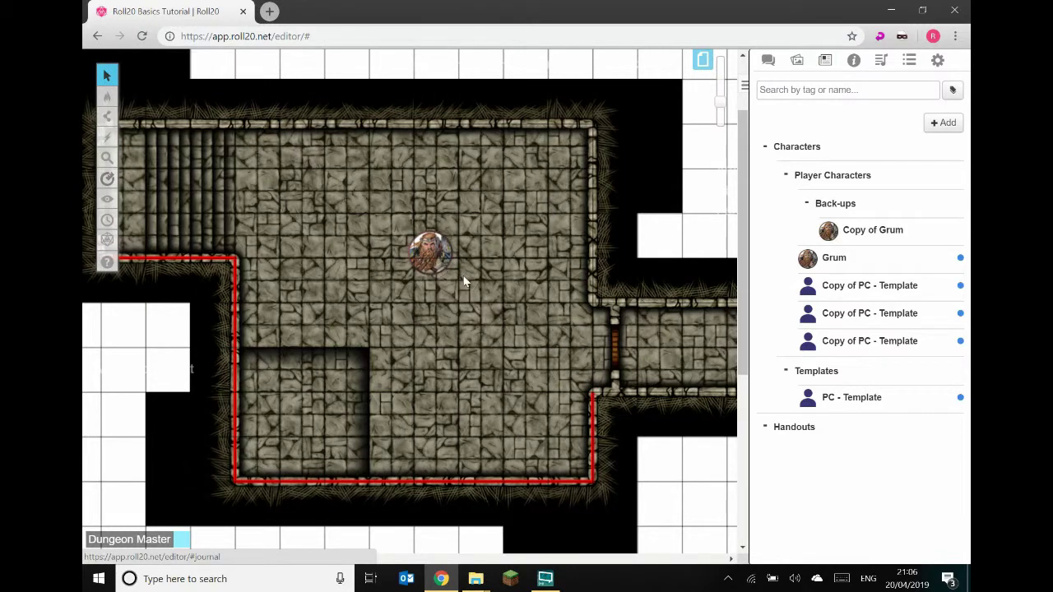
click(427, 246)
key(Delete)
Switch to the Objects & Tokens layer and place the Grum character's token in the western room.
mouse_move(105, 97)
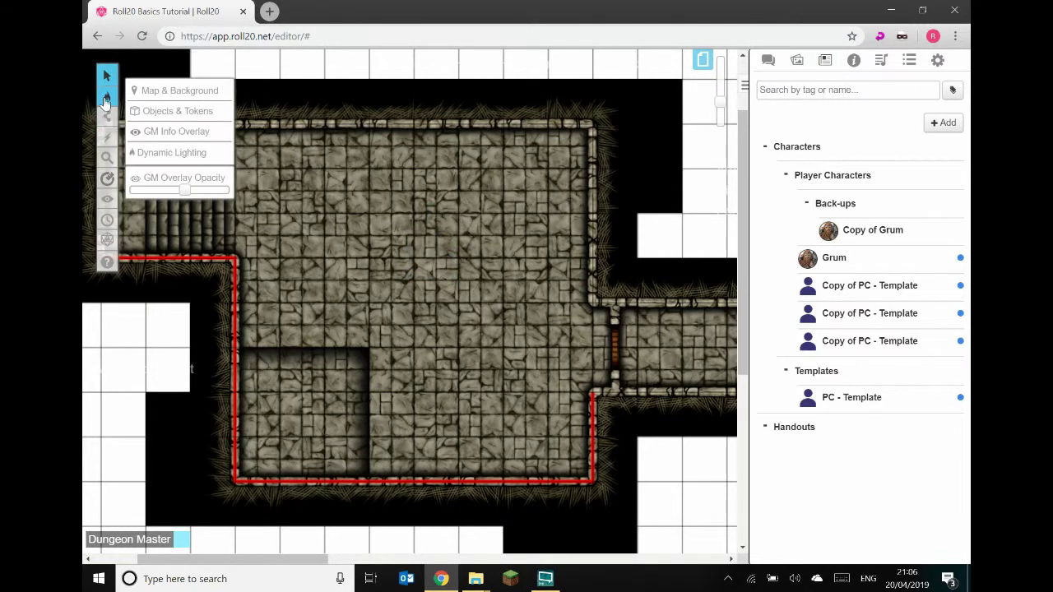
click(147, 113)
drag(827, 258, 402, 244)
click(459, 222)
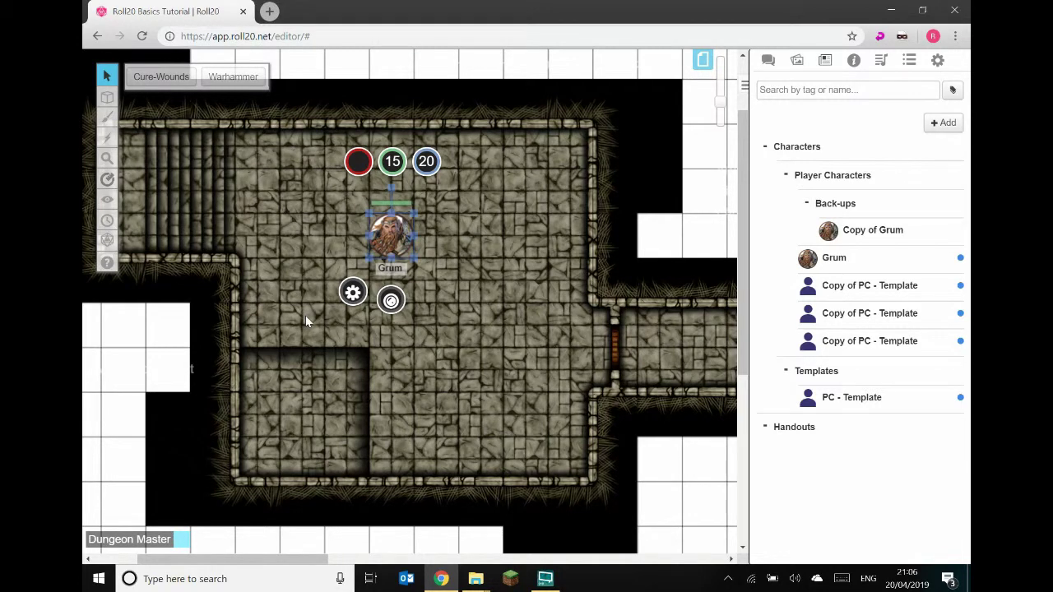
Enable Dynamic Lighting on the Goblin Dungeon page with Enforce Line of Sight, Restrict Movement and Global Illumination, and deselect the token.
click(702, 59)
click(220, 66)
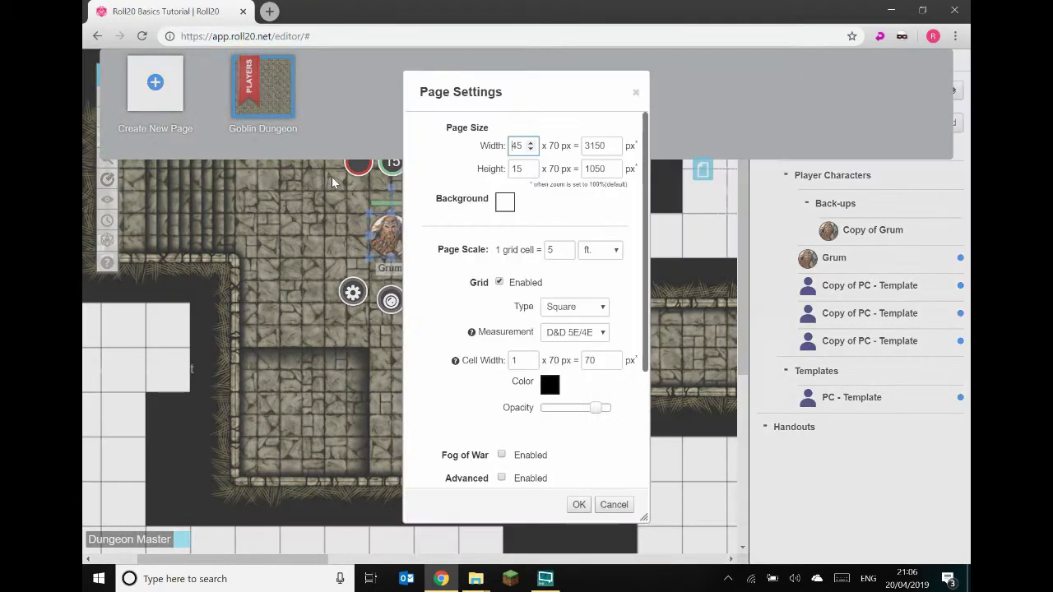
scroll(520, 387, down, 2)
scroll(520, 387, down, 1)
click(501, 375)
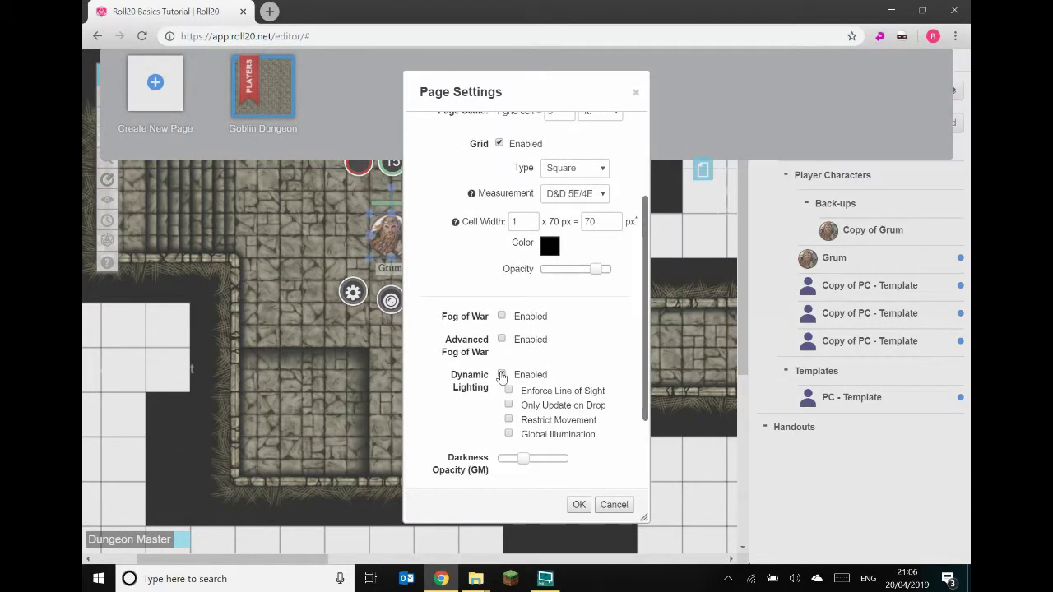
click(508, 390)
click(508, 420)
click(509, 434)
click(579, 505)
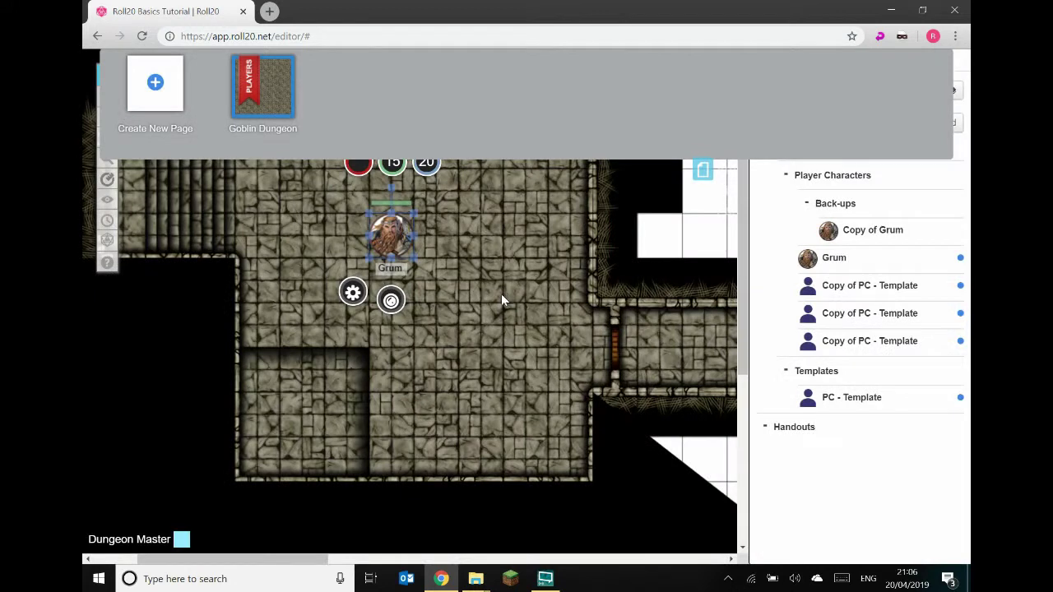
click(703, 169)
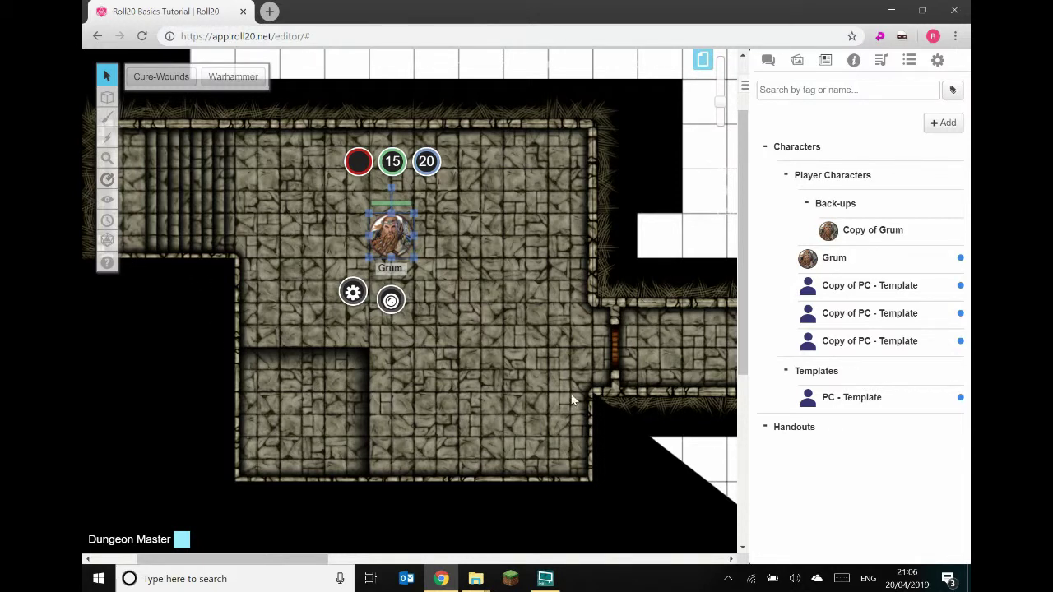
click(568, 430)
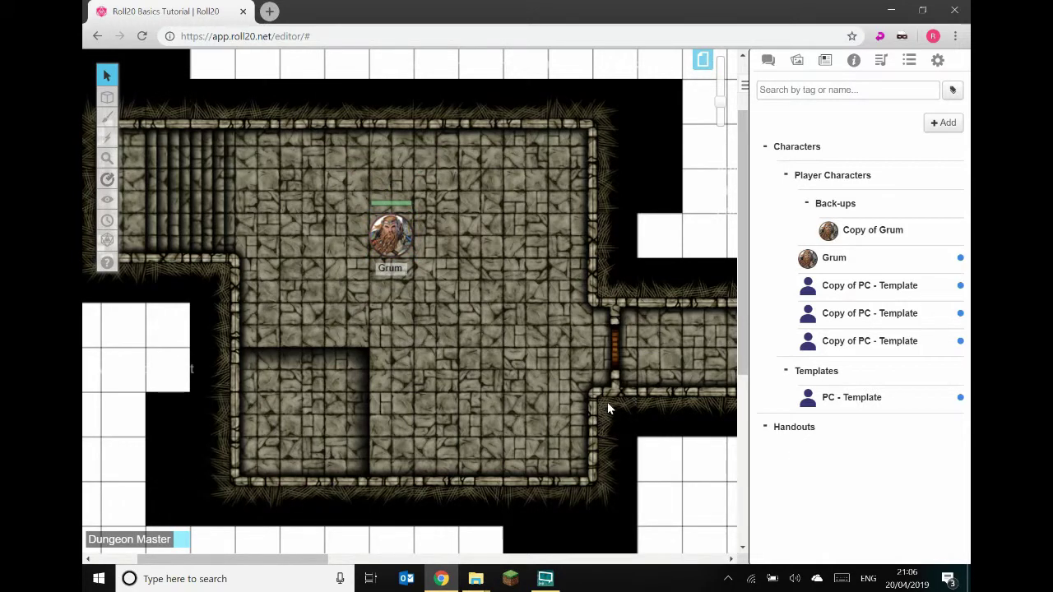
On the Dynamic Lighting layer, move the red wall line one square west and one square south, off the western room's walls.
mouse_move(106, 97)
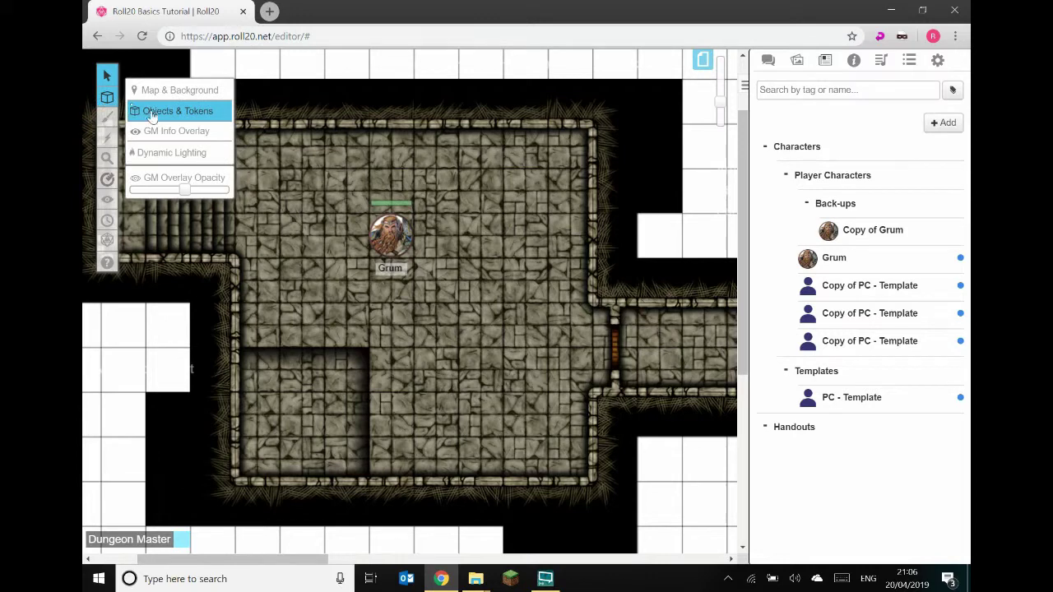
click(168, 153)
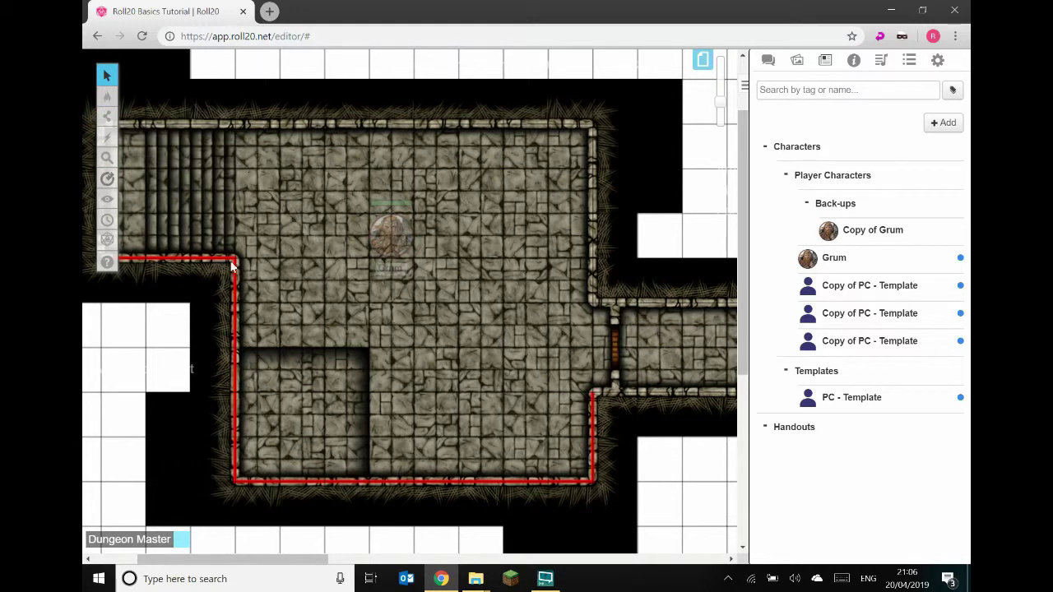
click(233, 258)
click(249, 334)
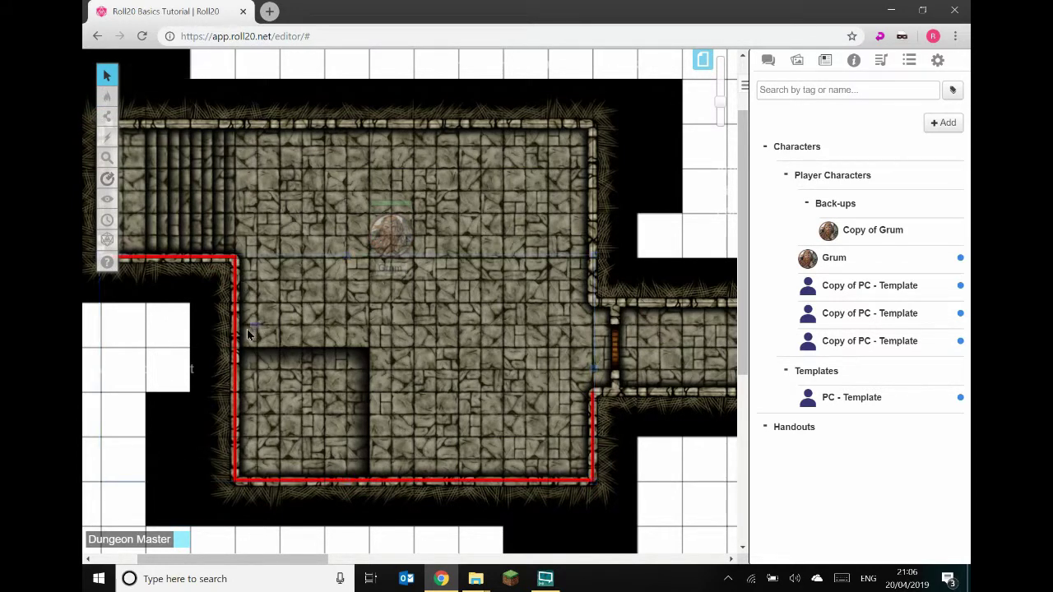
click(236, 318)
drag(235, 318, 189, 360)
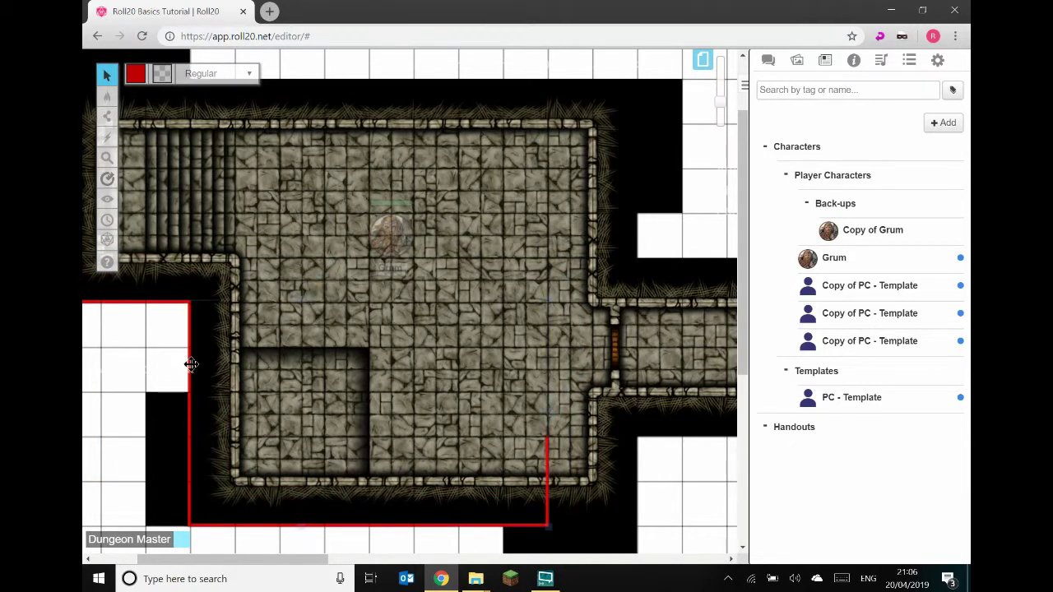
scroll(249, 360, down, 1)
click(583, 448)
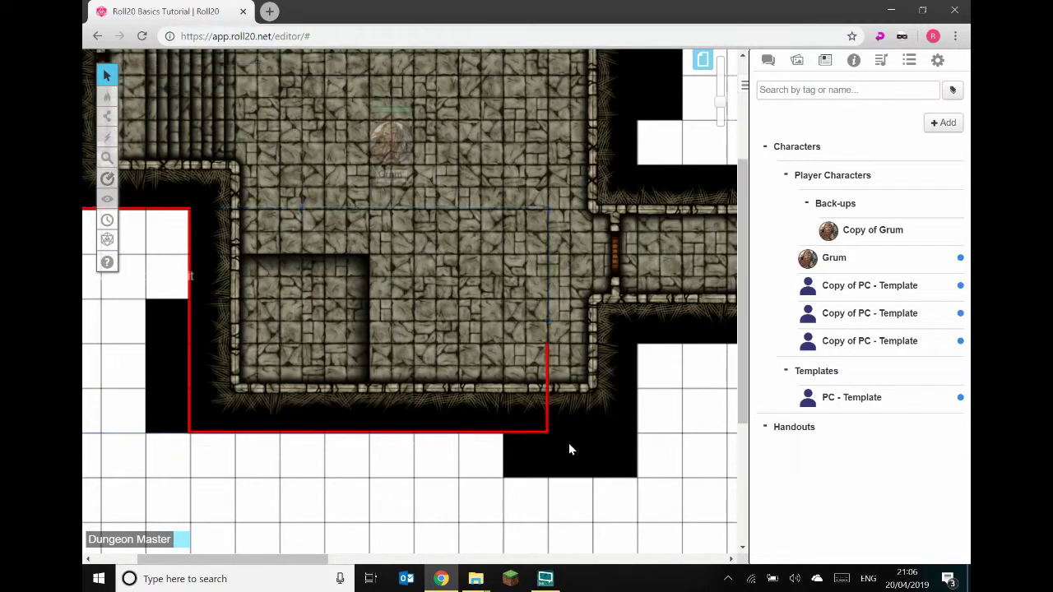
Delete the displaced red wall line around the western room.
click(541, 434)
key(Delete)
scroll(545, 422, up, 1)
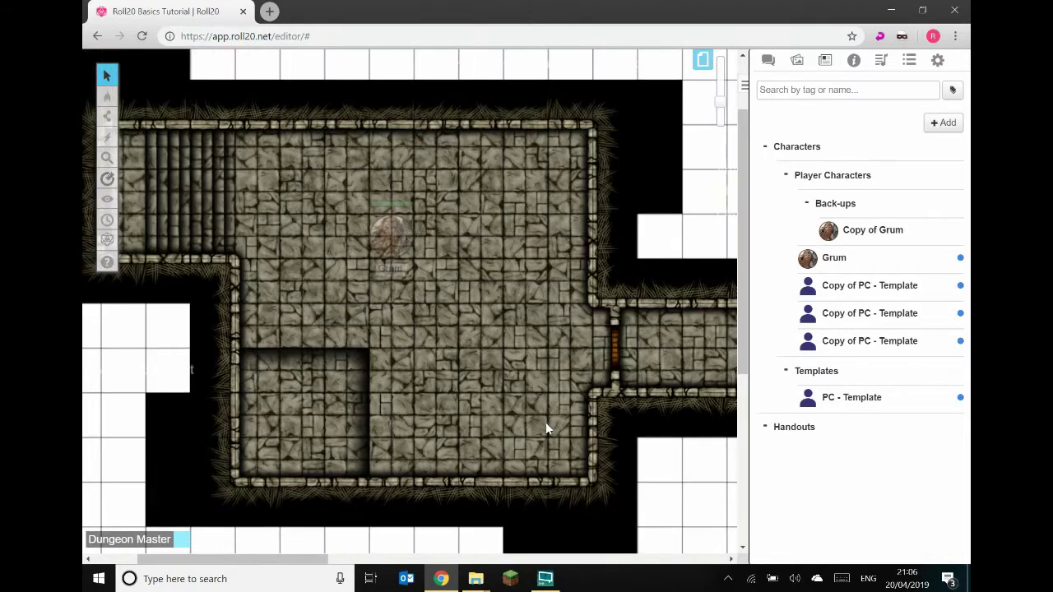
Trace a new lighting line along the black border's outer edge, from southwest of the stairs, around the room's south side, to just below the corridor.
drag(296, 564, 246, 562)
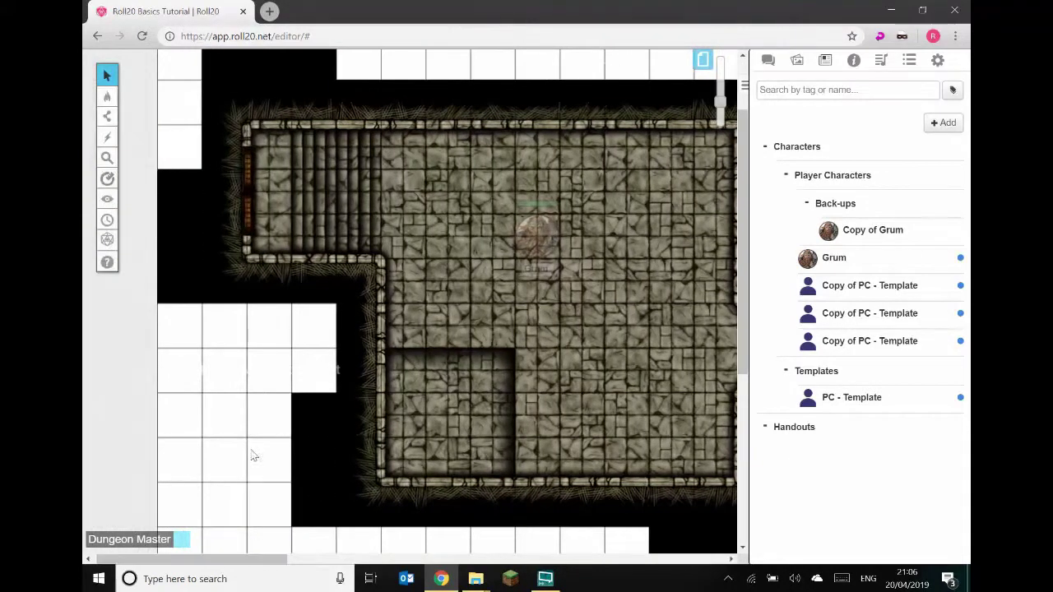
mouse_move(107, 116)
click(153, 133)
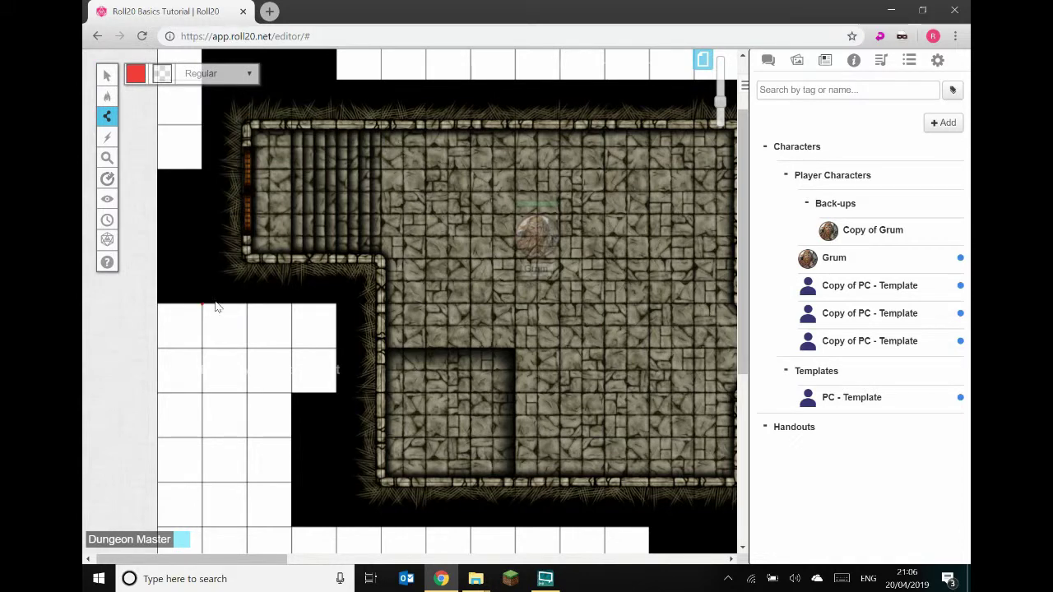
click(336, 304)
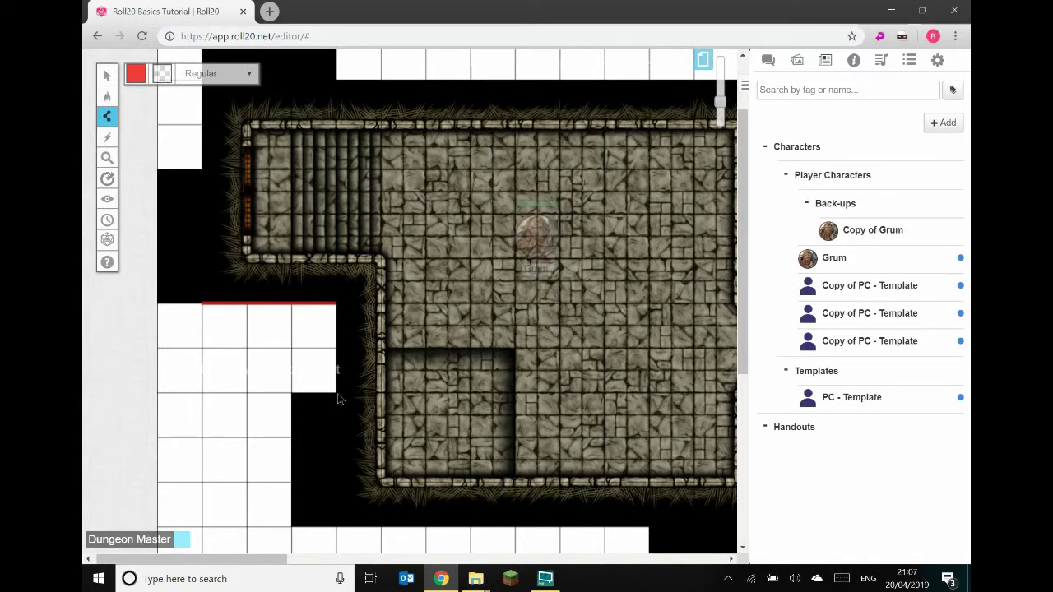
scroll(343, 391, down, 2)
click(336, 433)
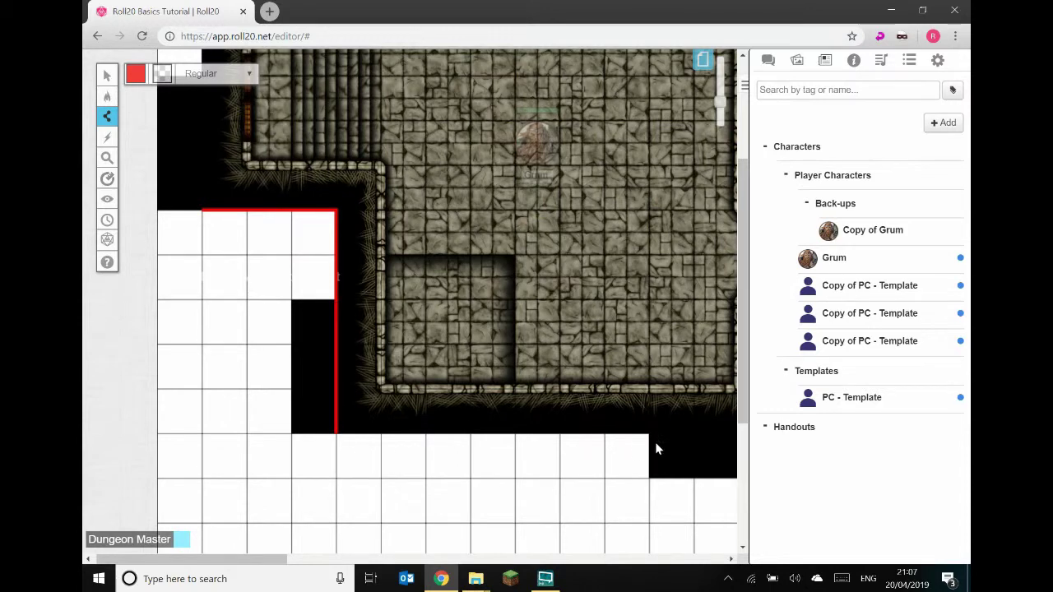
click(649, 434)
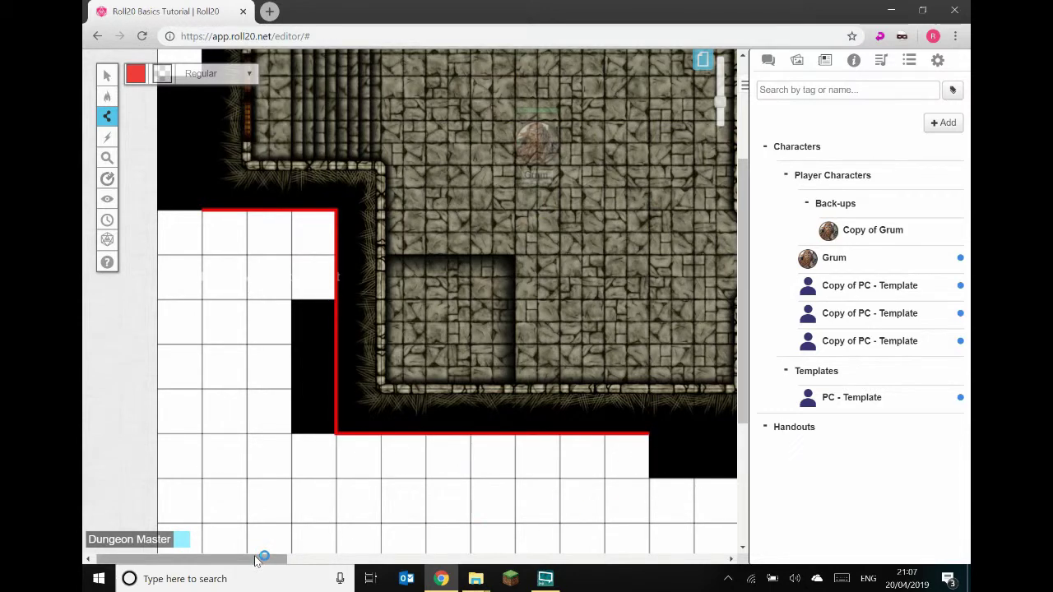
drag(311, 560, 402, 560)
click(472, 434)
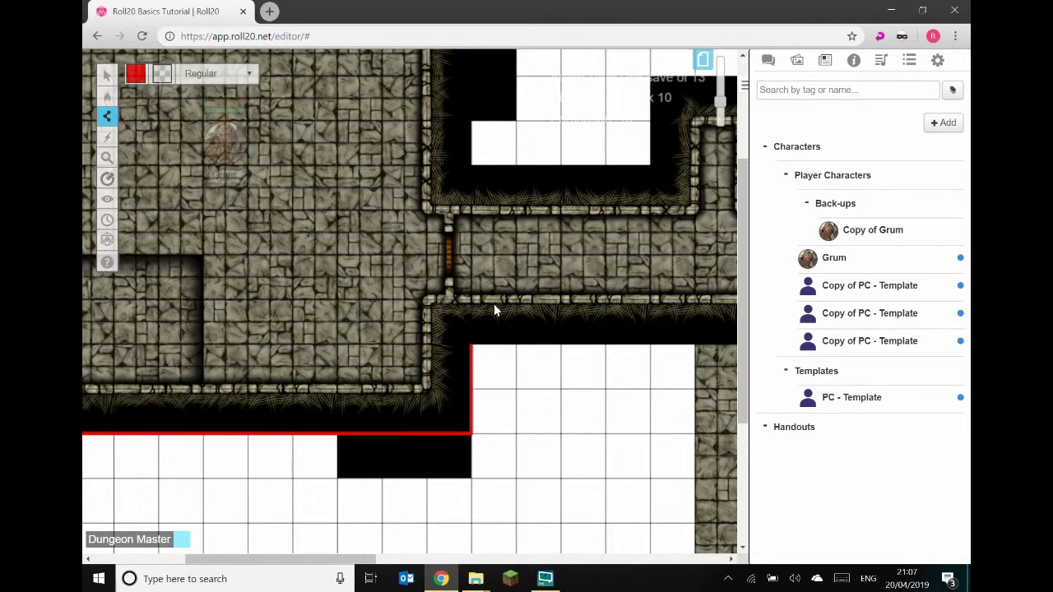
drag(362, 559, 402, 559)
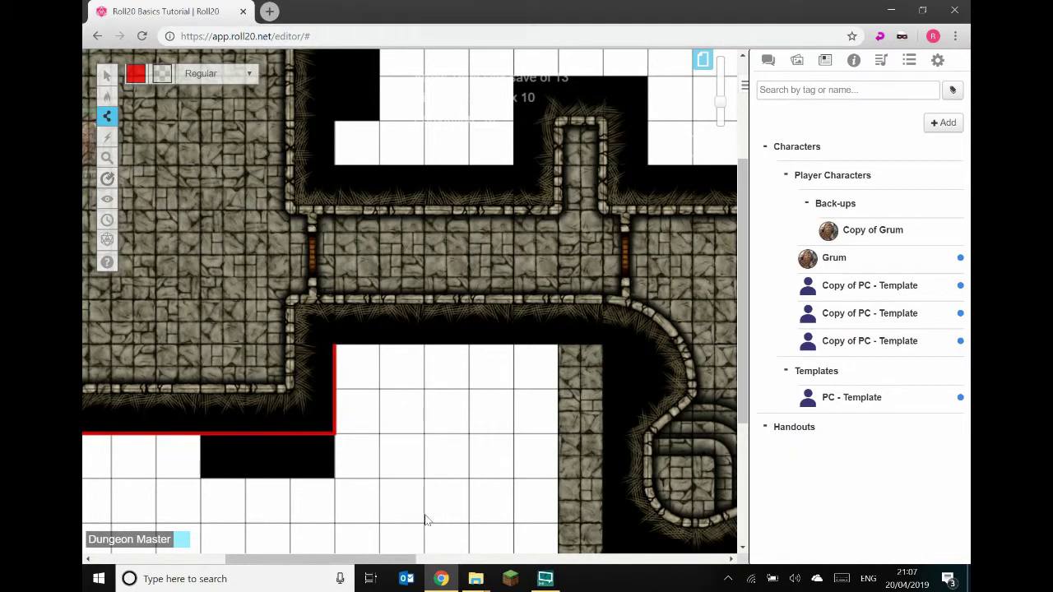
drag(359, 559, 288, 550)
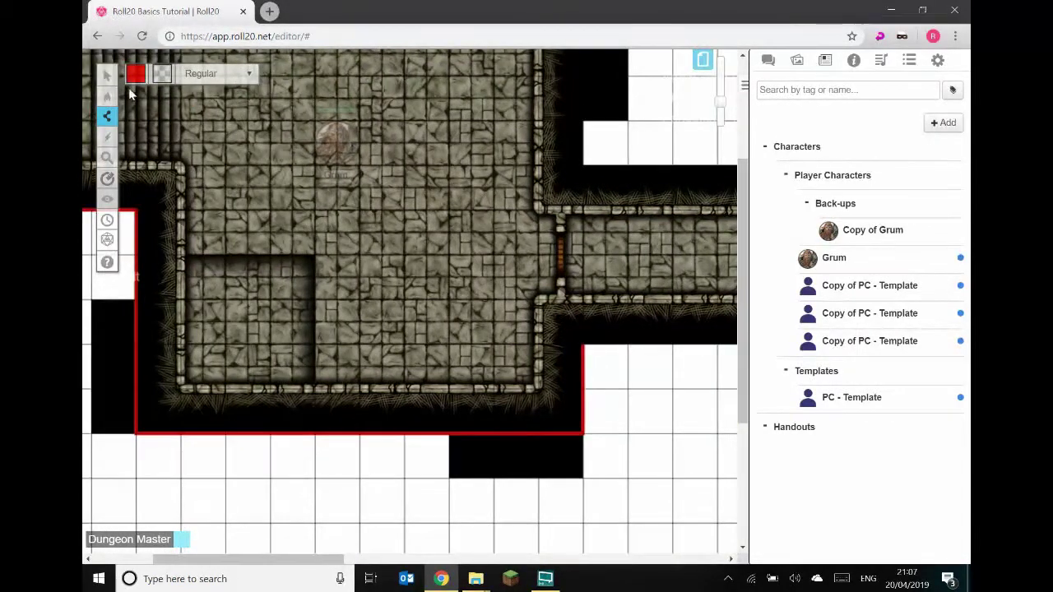
Switch to the Objects & Tokens layer and select Grum's token to preview its line of sight.
mouse_move(108, 75)
click(140, 68)
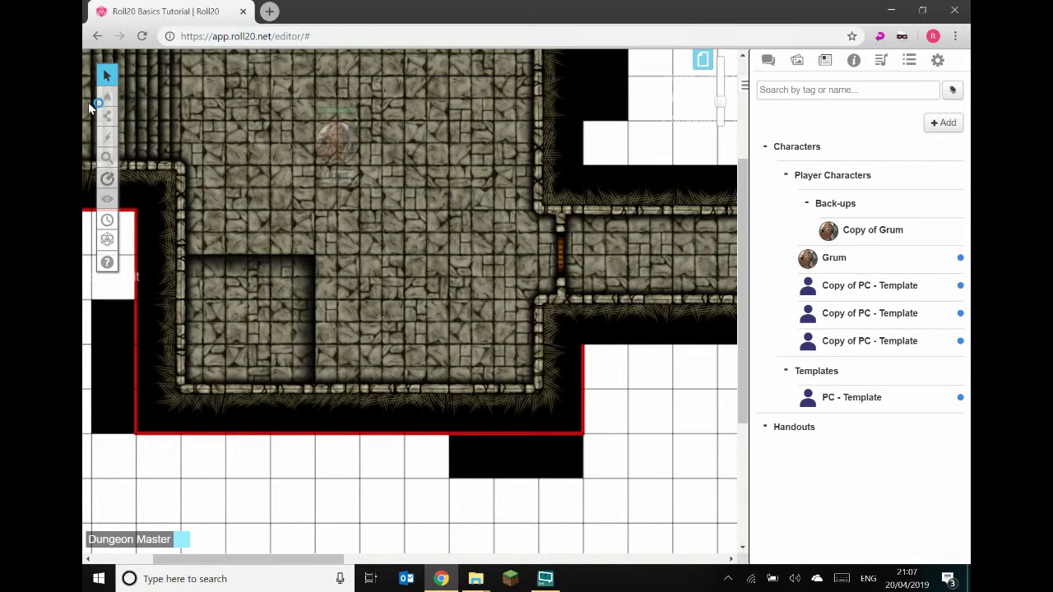
mouse_move(107, 95)
click(158, 112)
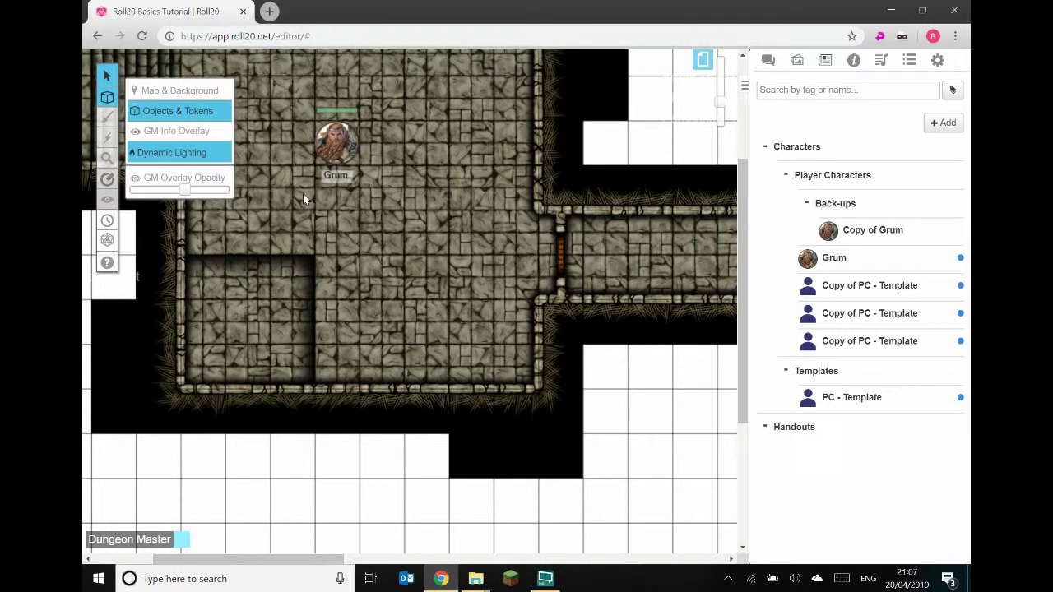
click(336, 141)
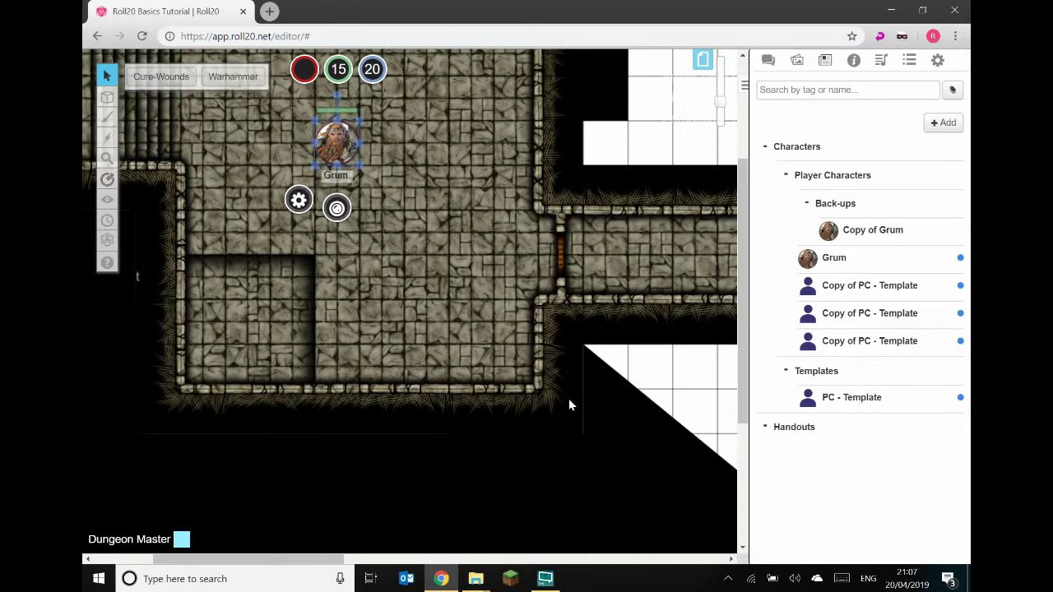
Test the line of sight by moving Grum's token to the room's southeast corner and back toward the room's centre, and deselect it.
drag(346, 156, 518, 376)
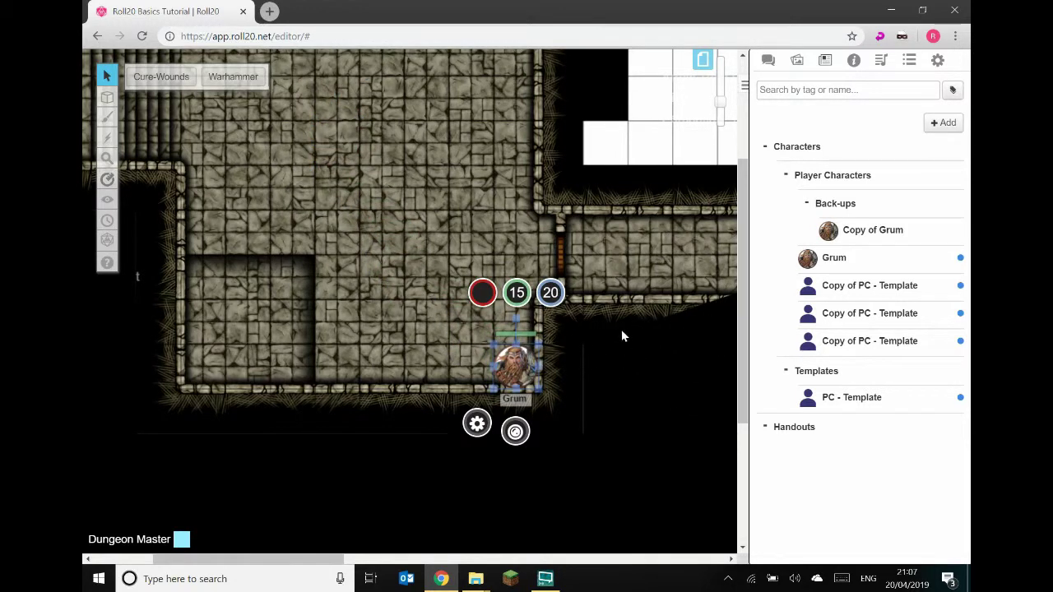
drag(517, 371, 426, 359)
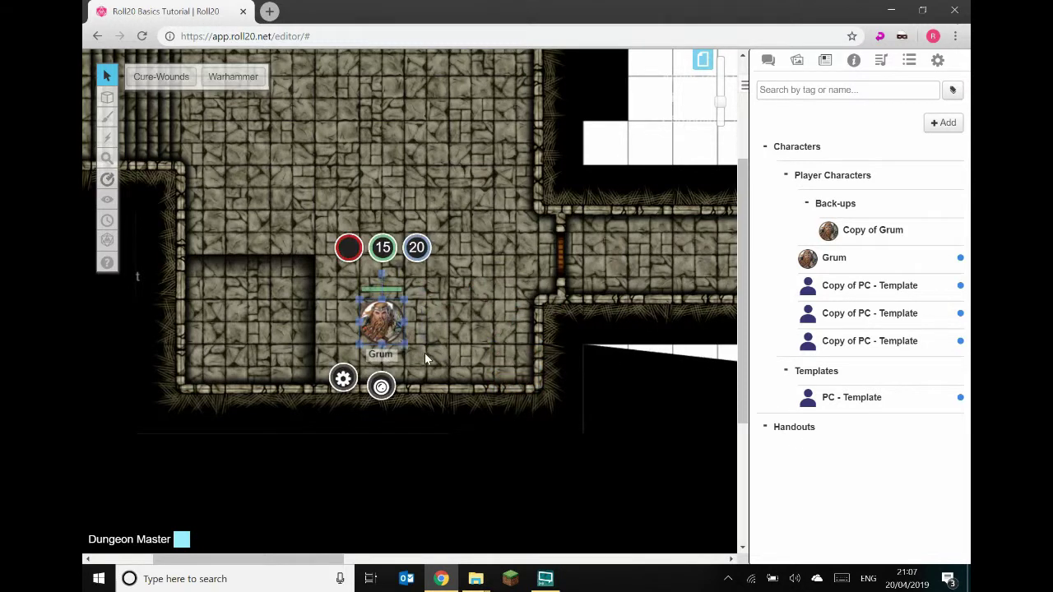
drag(387, 329, 343, 195)
click(443, 215)
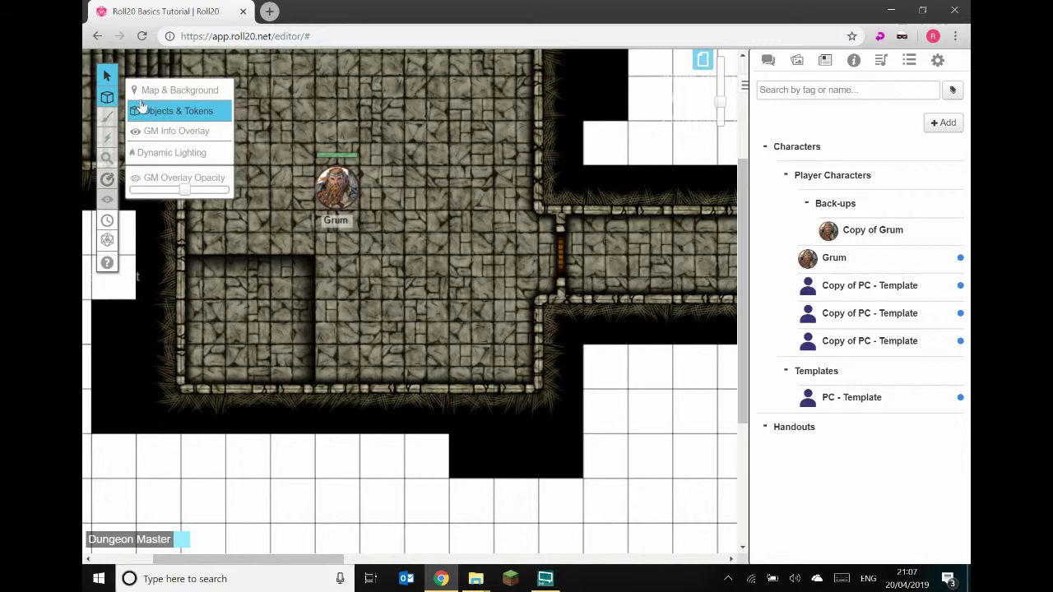
Turn off Global Illumination in the Goblin Dungeon page's dynamic lighting settings and save them.
click(335, 186)
click(703, 59)
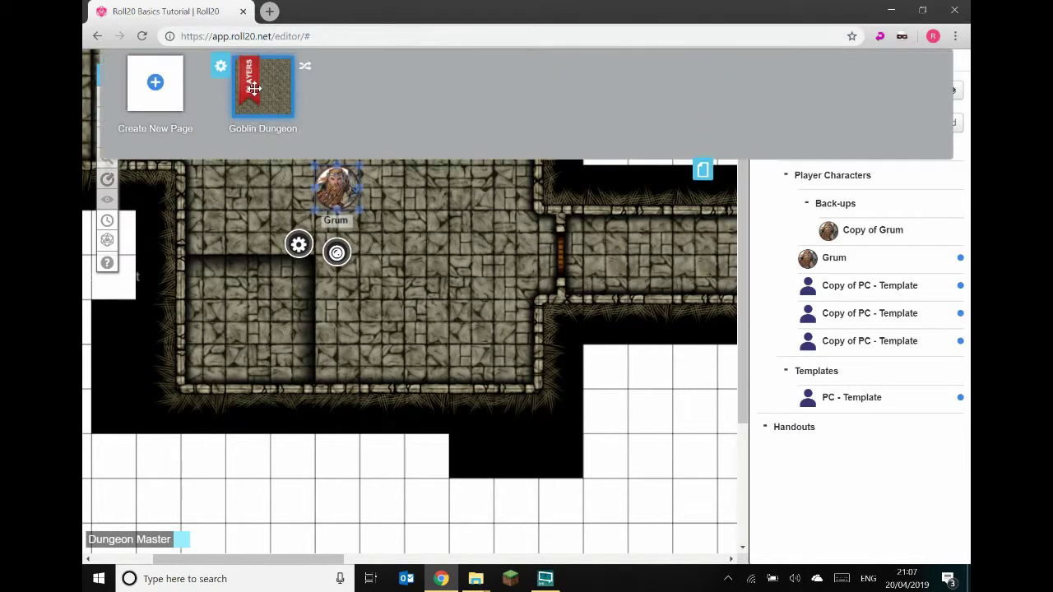
click(221, 65)
scroll(454, 403, down, 2)
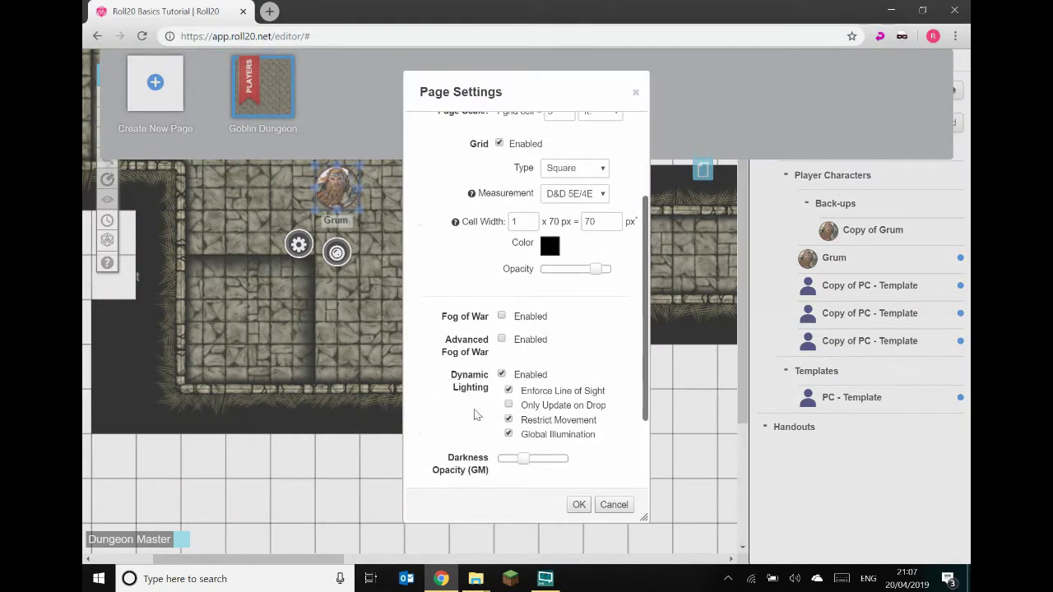
click(508, 434)
click(579, 504)
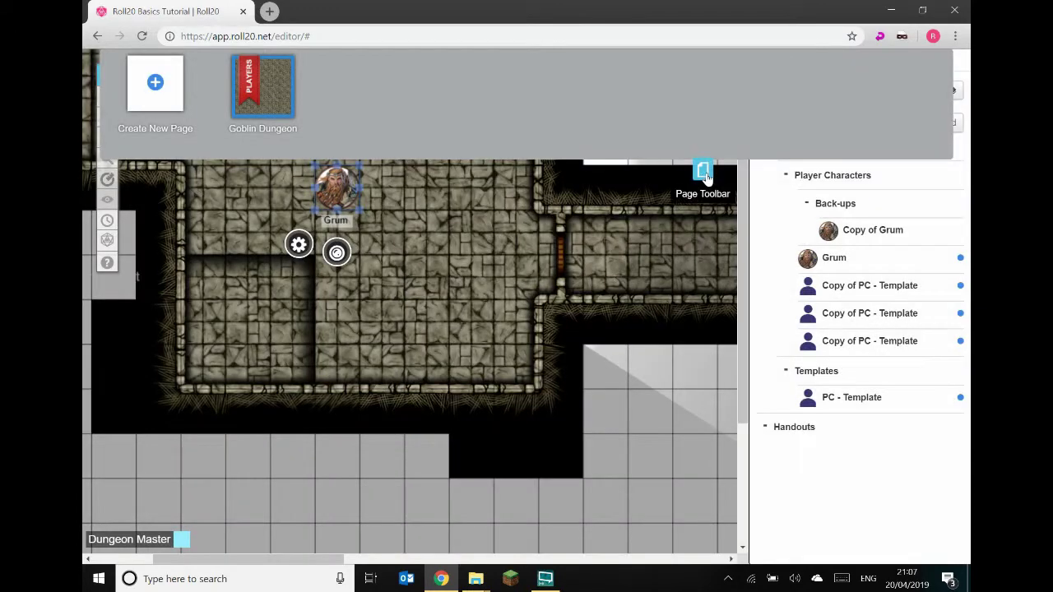
click(703, 170)
click(420, 245)
Examine the advanced light and sight settings of Grum's token, and close them.
click(336, 189)
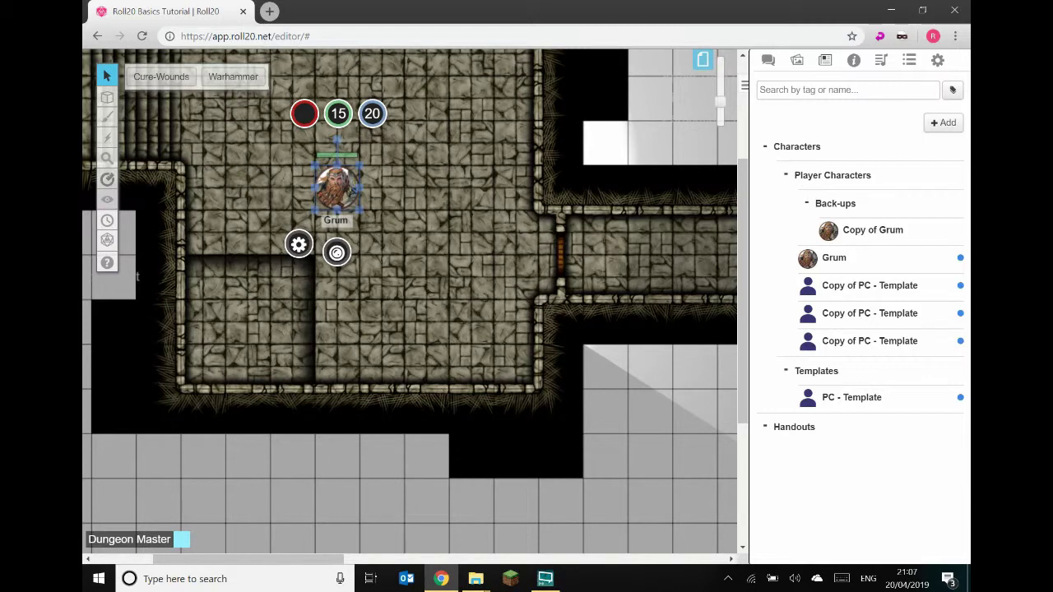
click(299, 244)
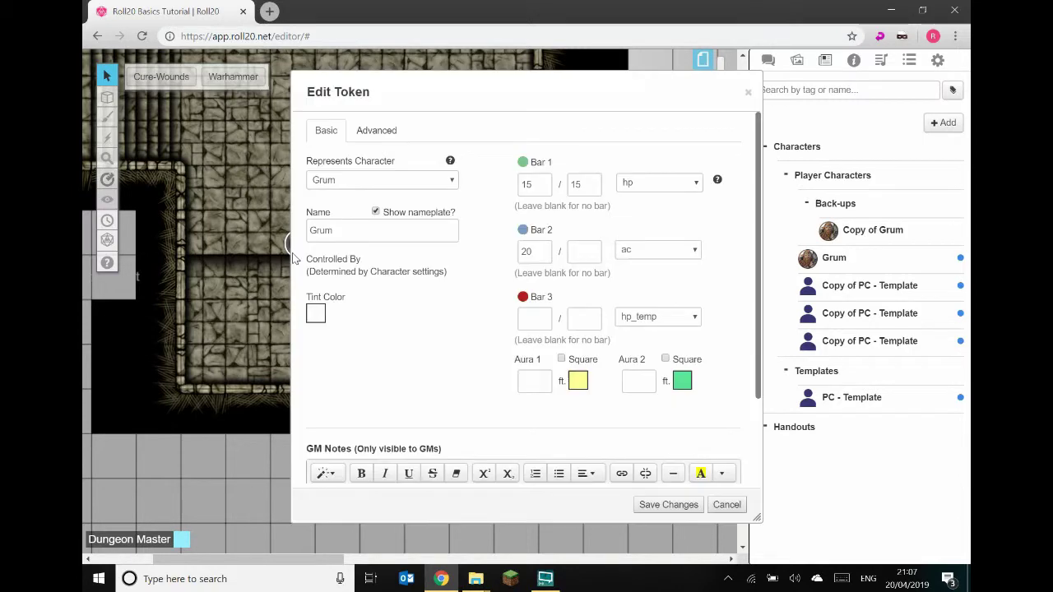
click(384, 135)
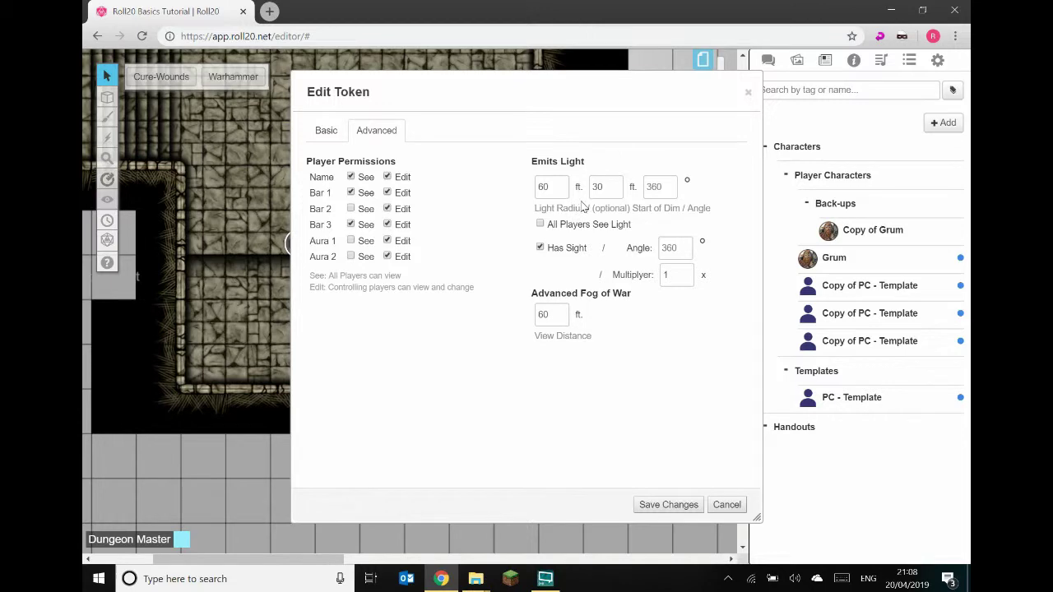
drag(576, 93, 496, 77)
click(669, 78)
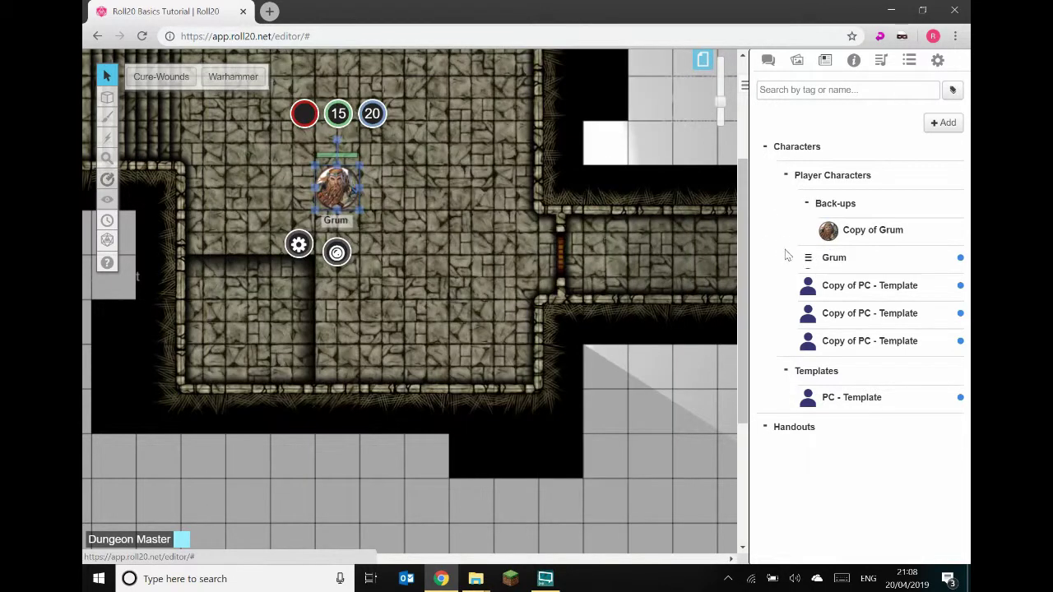
Open Grum's character sheet, read the Darkvision trait's description, and close the sheet.
click(831, 258)
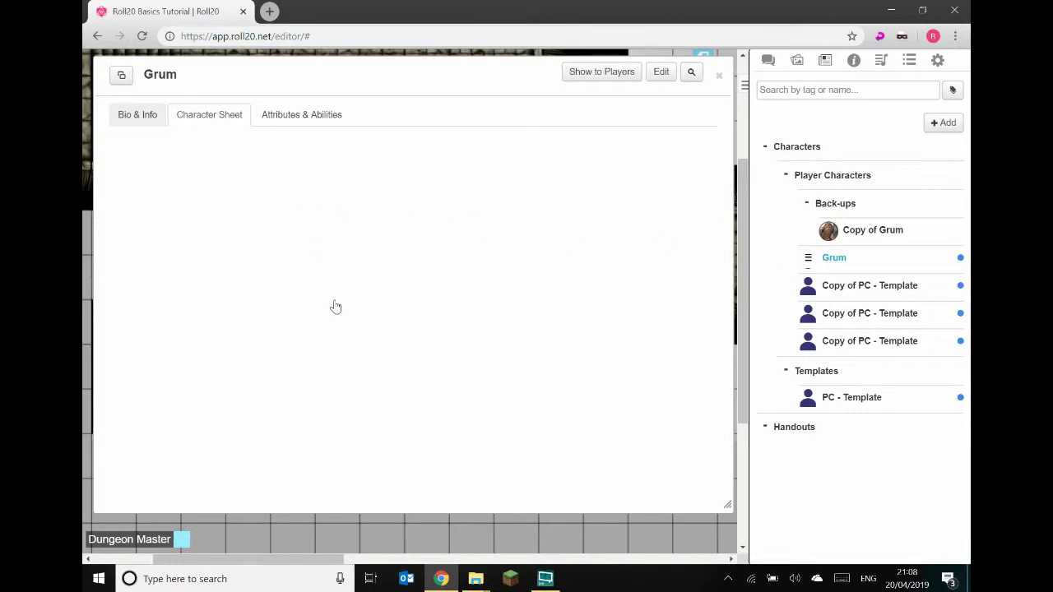
scroll(447, 325, down, 10)
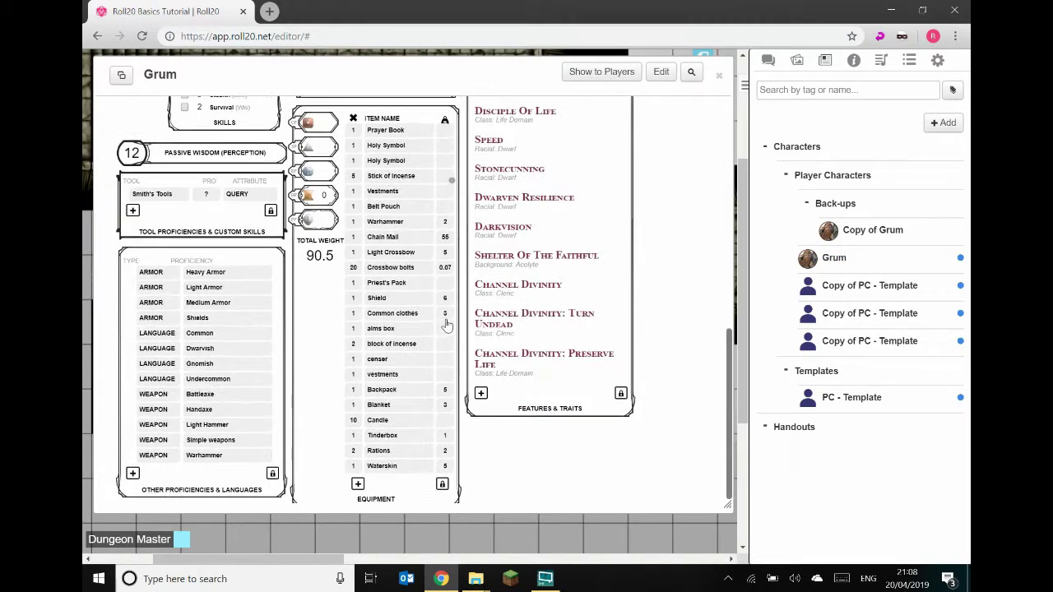
scroll(446, 325, up, 1)
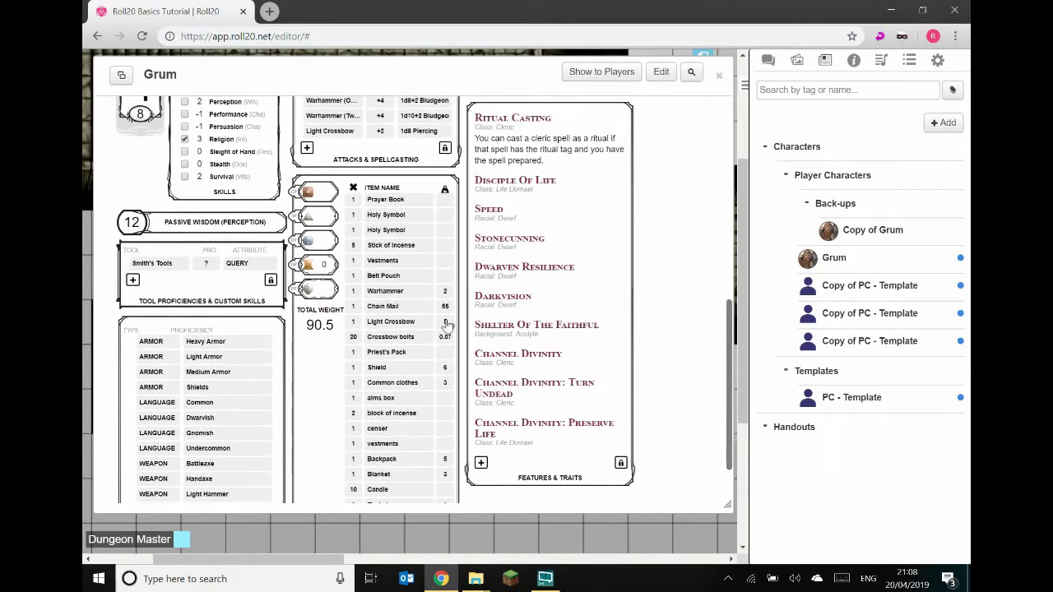
click(508, 301)
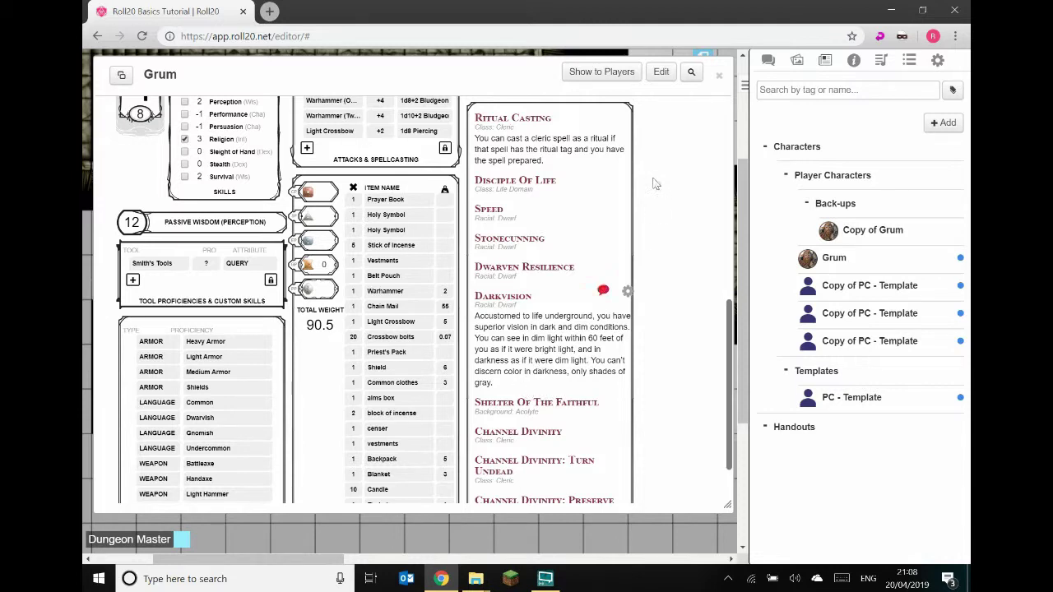
scroll(646, 187, up, 3)
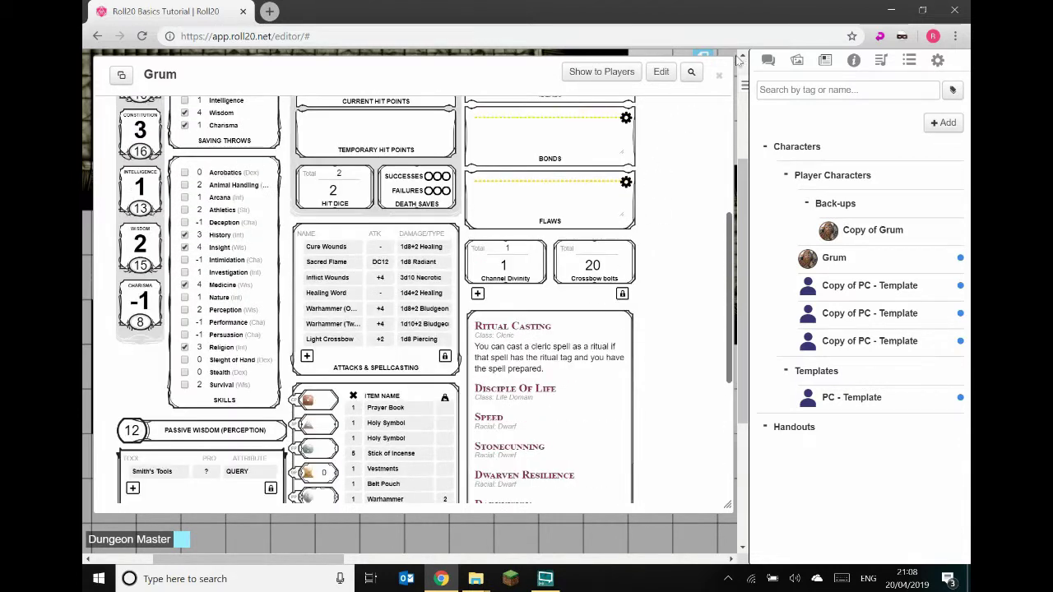
click(720, 77)
Set Grum's token to emit light with a 30 ft radius and dim light starting at 15 ft, and reselect the token.
scroll(403, 301, up, 2)
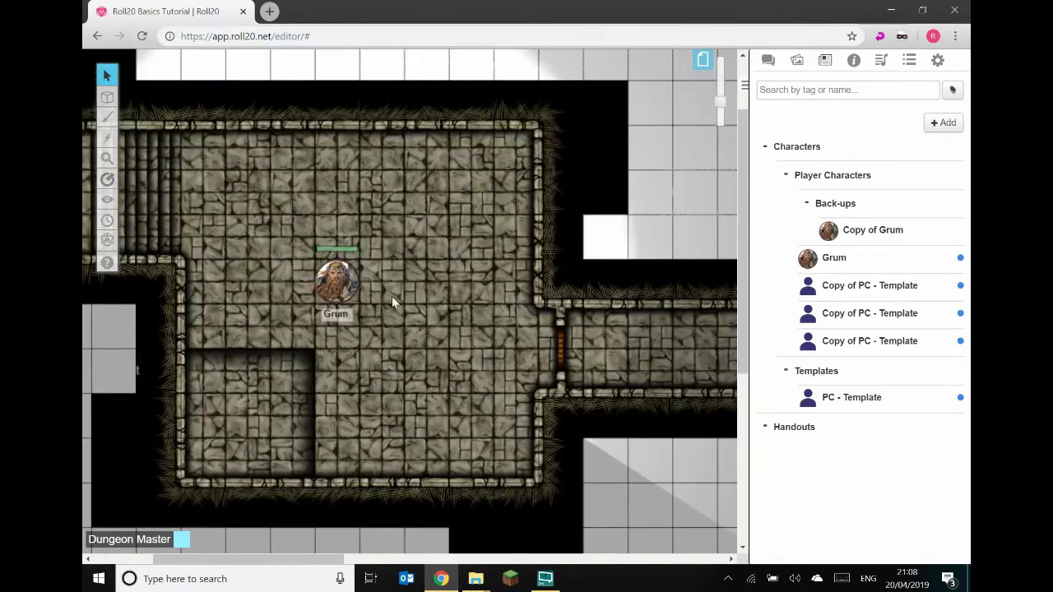
click(332, 286)
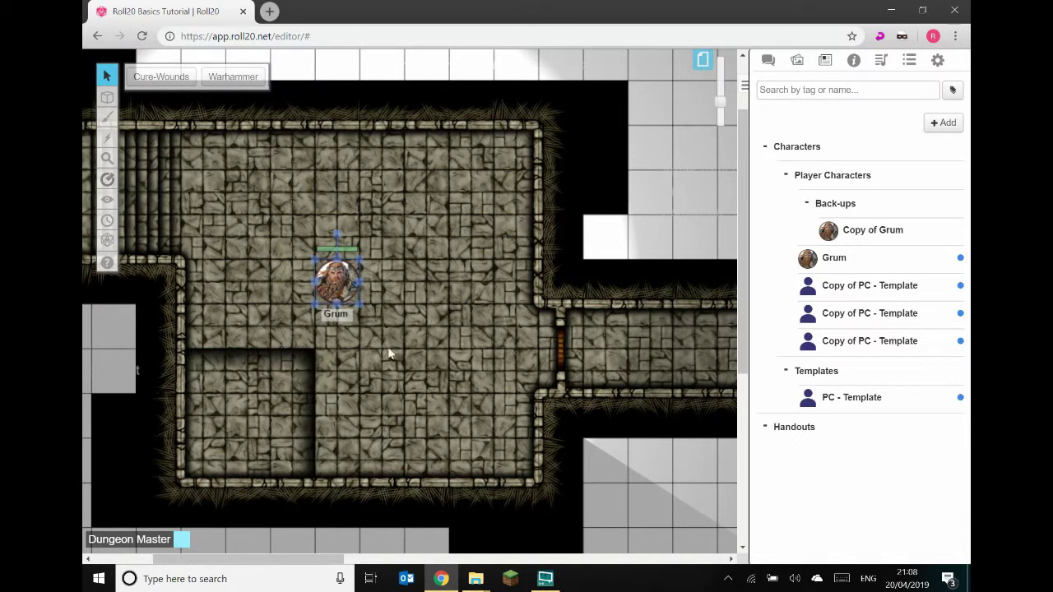
click(423, 377)
click(336, 287)
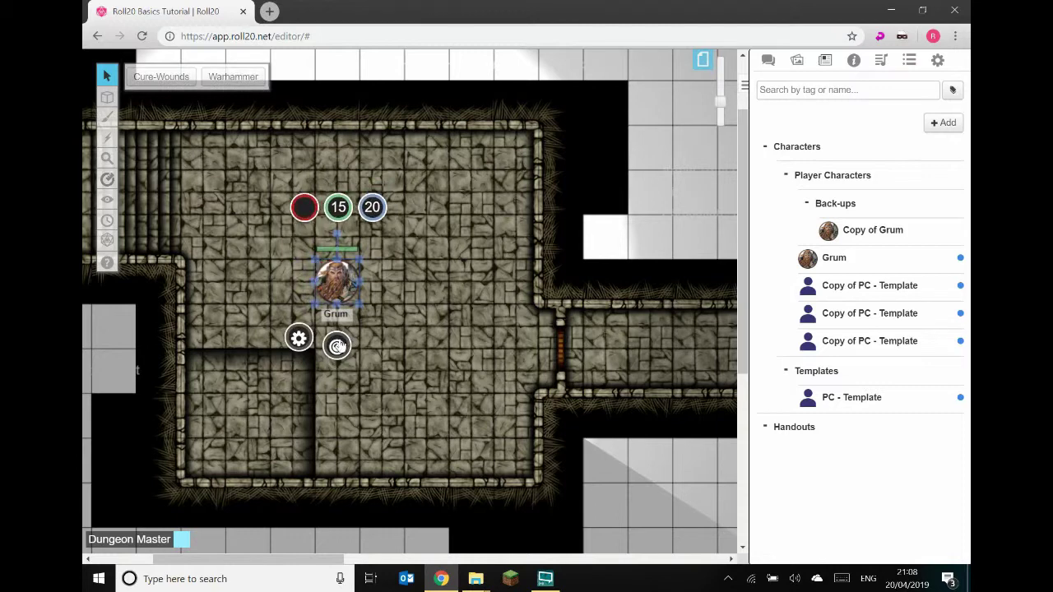
click(299, 339)
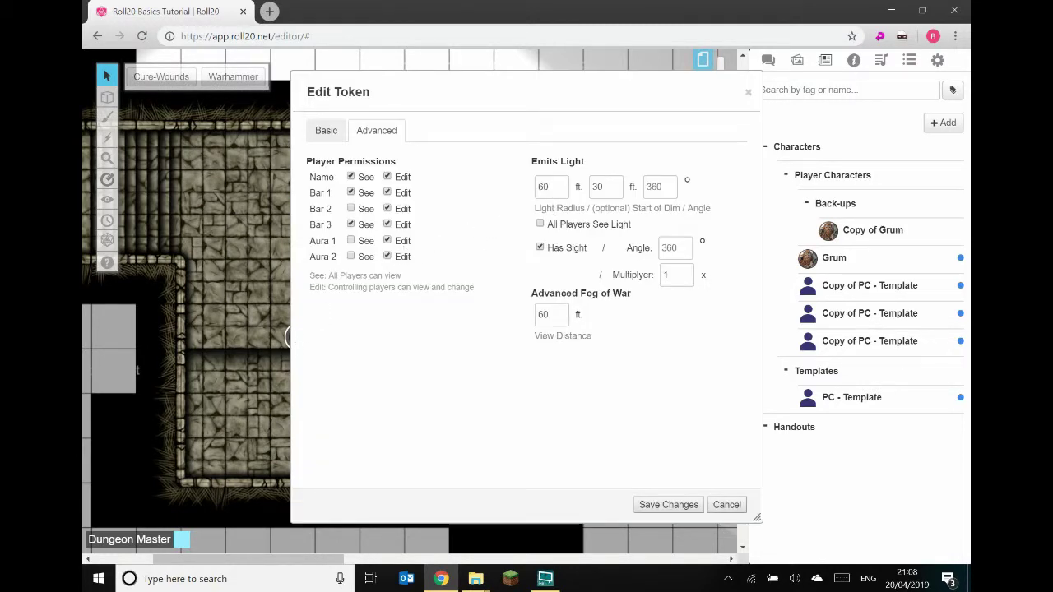
double_click(542, 187)
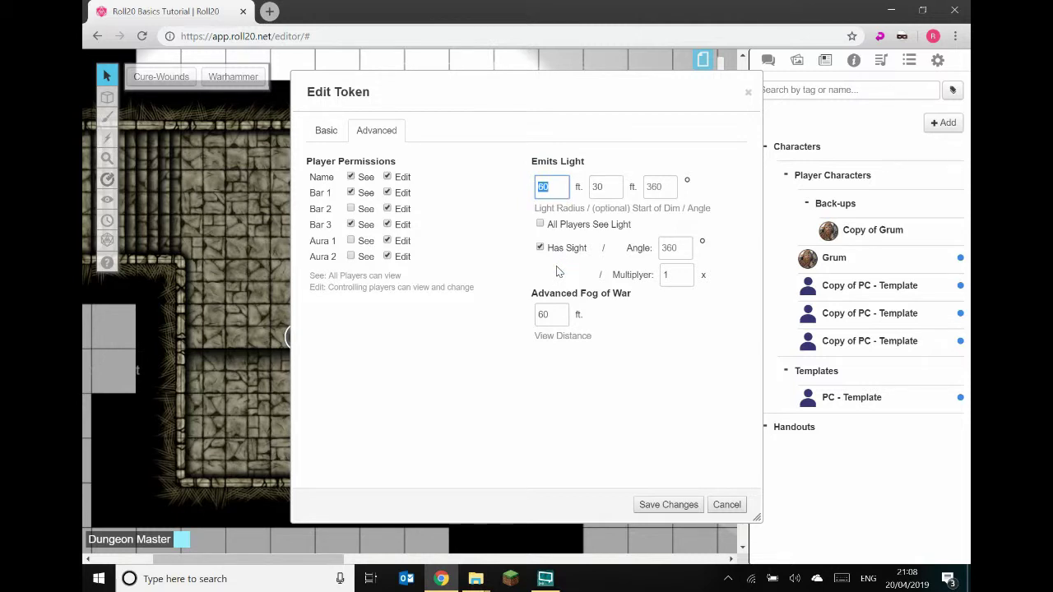
text(30)
key(Tab)
text(15)
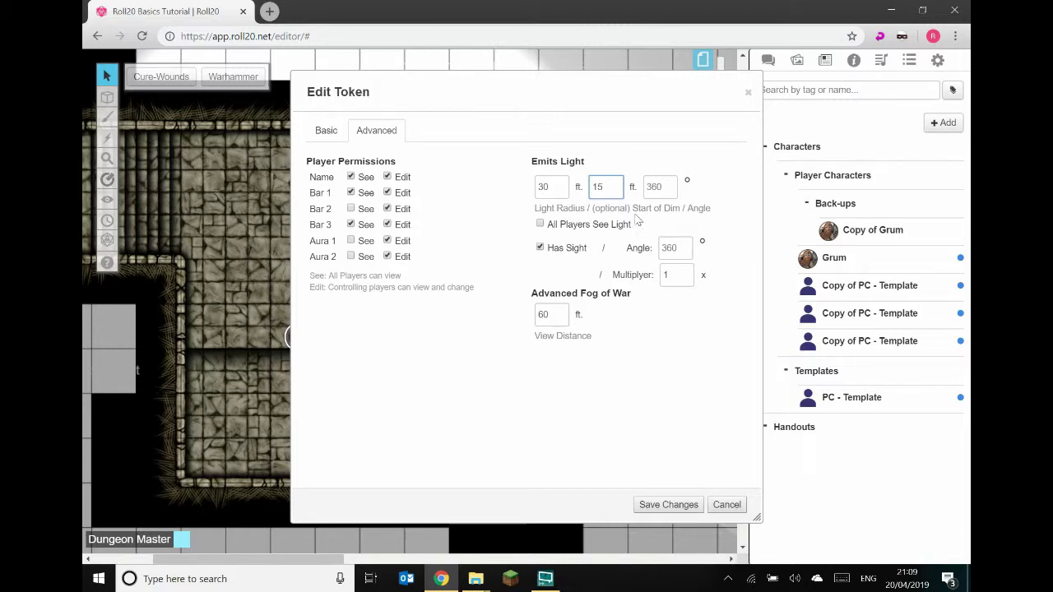
click(669, 505)
click(406, 287)
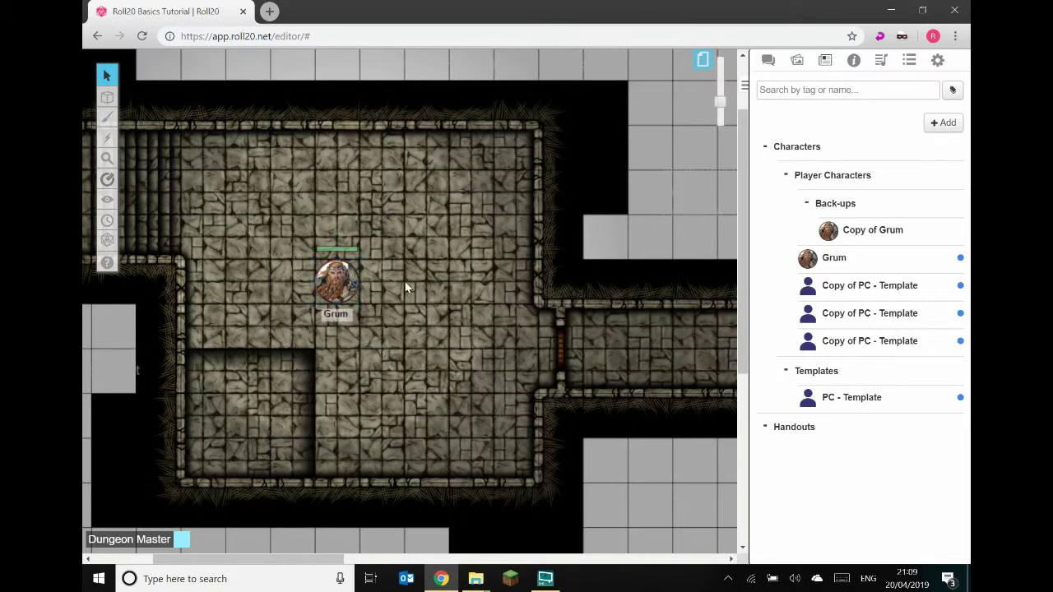
click(343, 284)
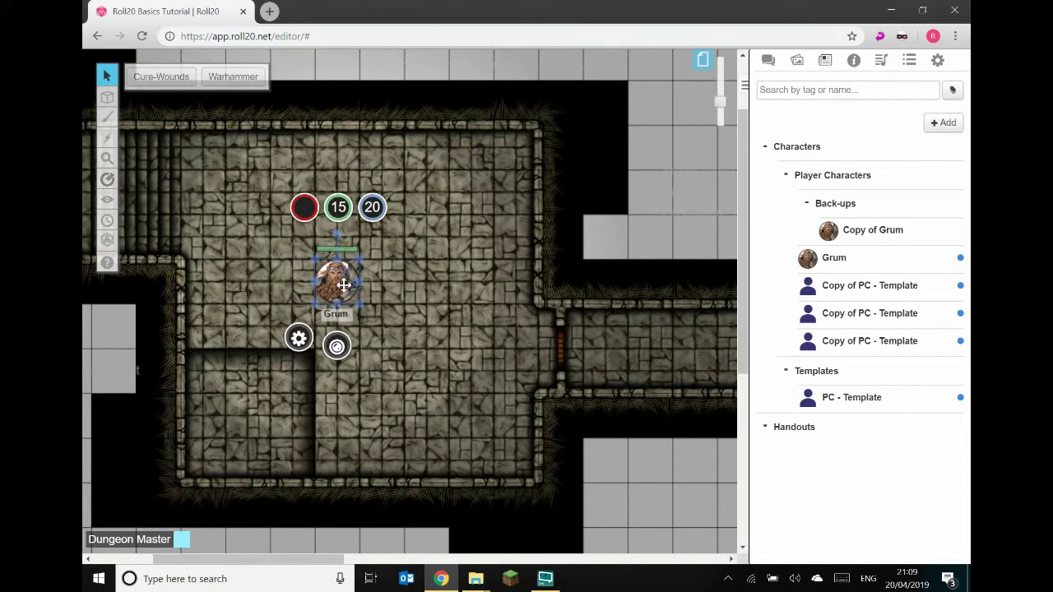
Preview Grum's line of sight on the map, moving the token down the room and back to check its light.
key(ctrl+l)
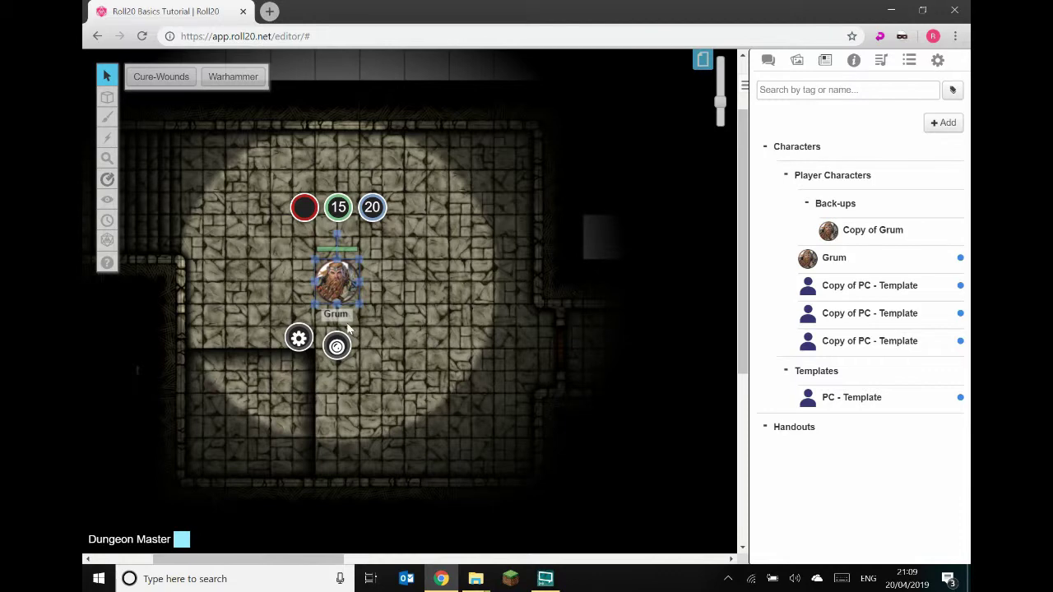
scroll(383, 329, down, 2)
drag(348, 197, 341, 329)
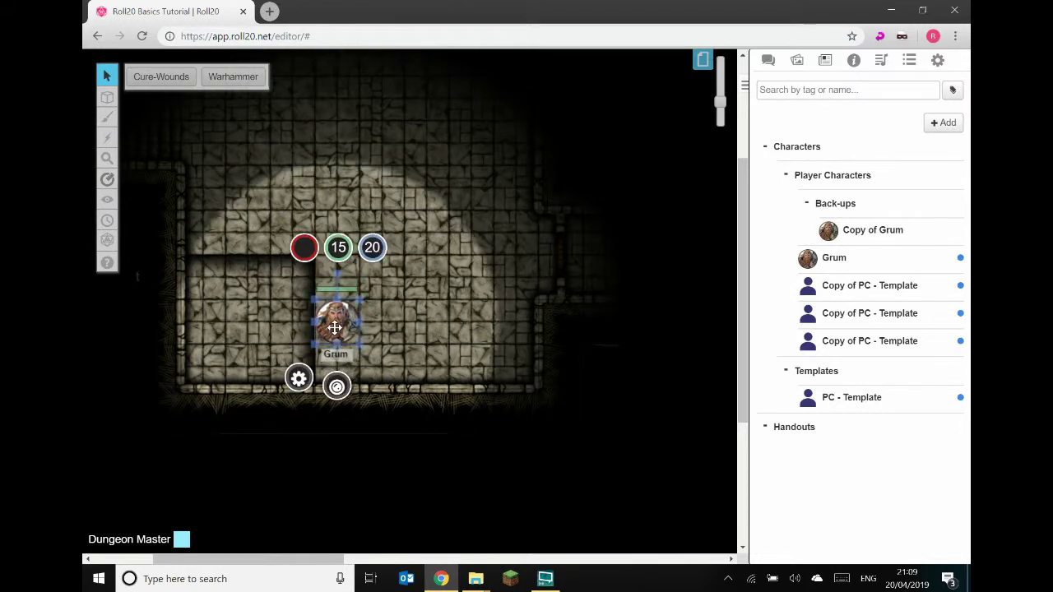
scroll(335, 327, up, 3)
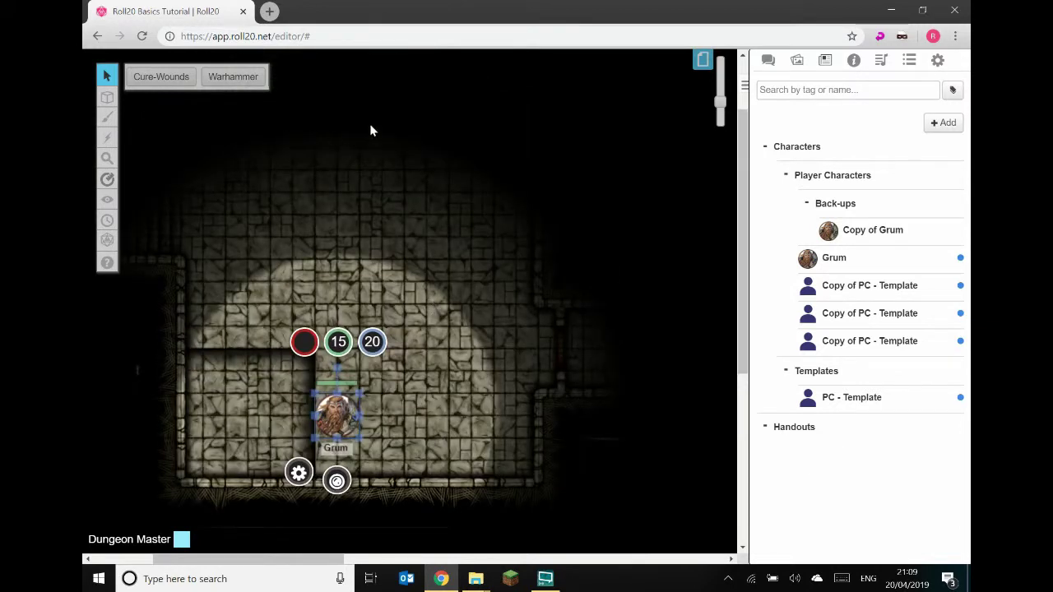
drag(336, 416, 350, 282)
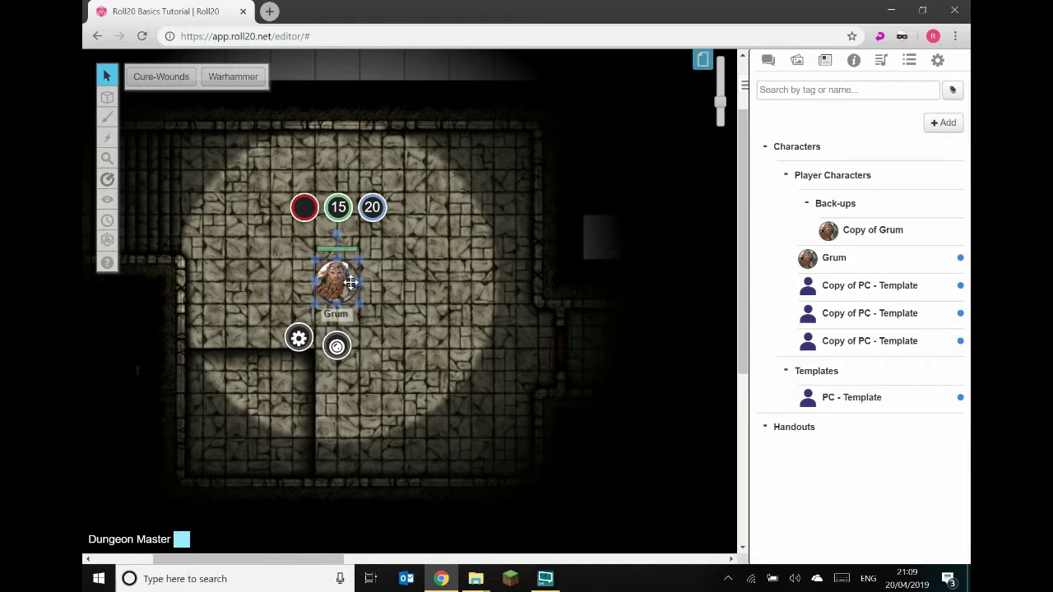
Delete Grum's token from the map.
click(424, 301)
click(351, 283)
key(Delete)
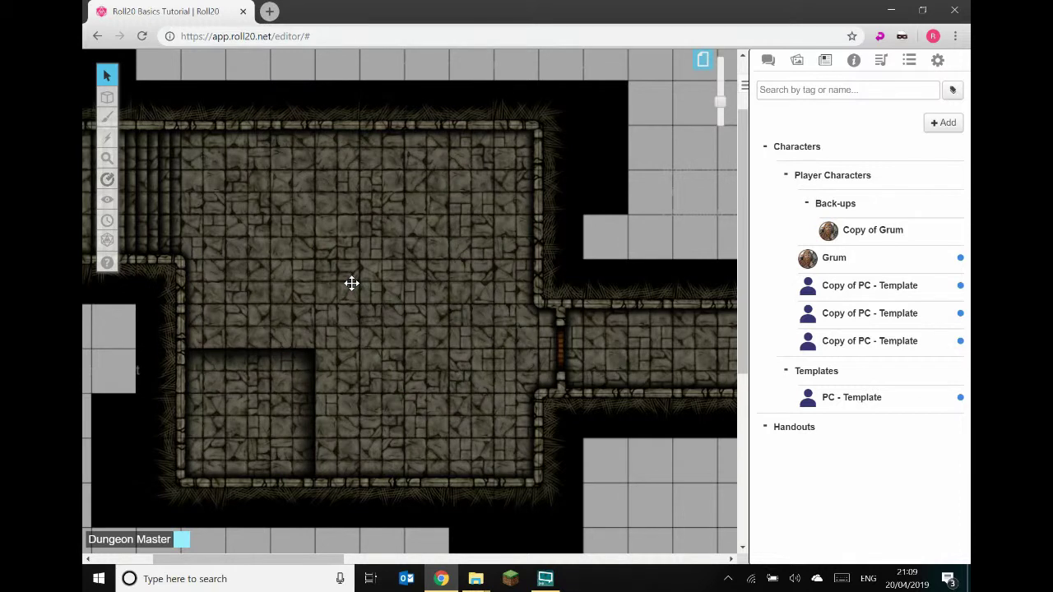
Turn off Dynamic Lighting in the Goblin Dungeon page settings, save them, and close the page list.
click(703, 59)
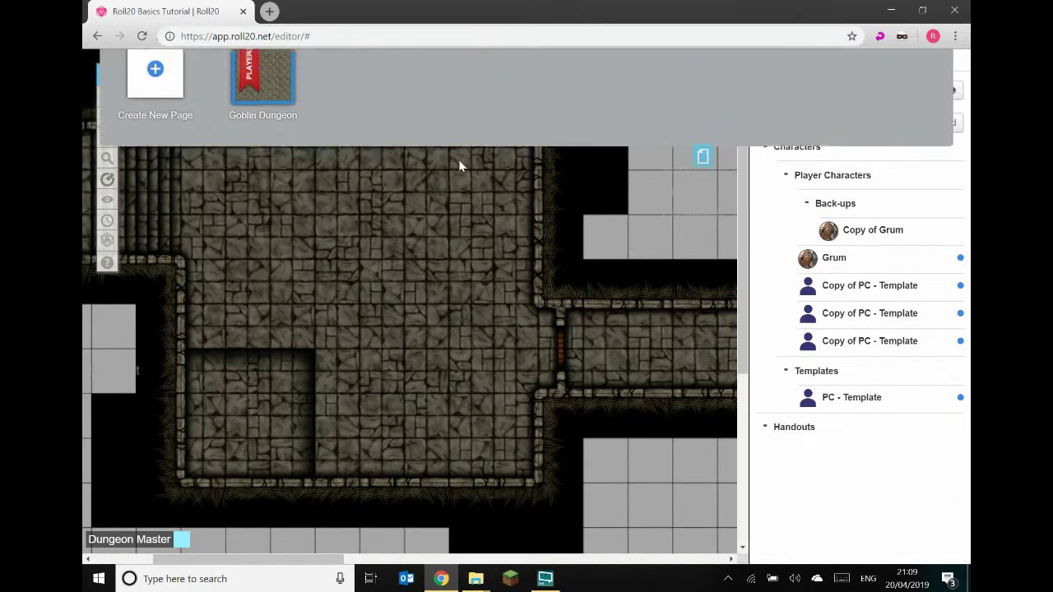
click(230, 72)
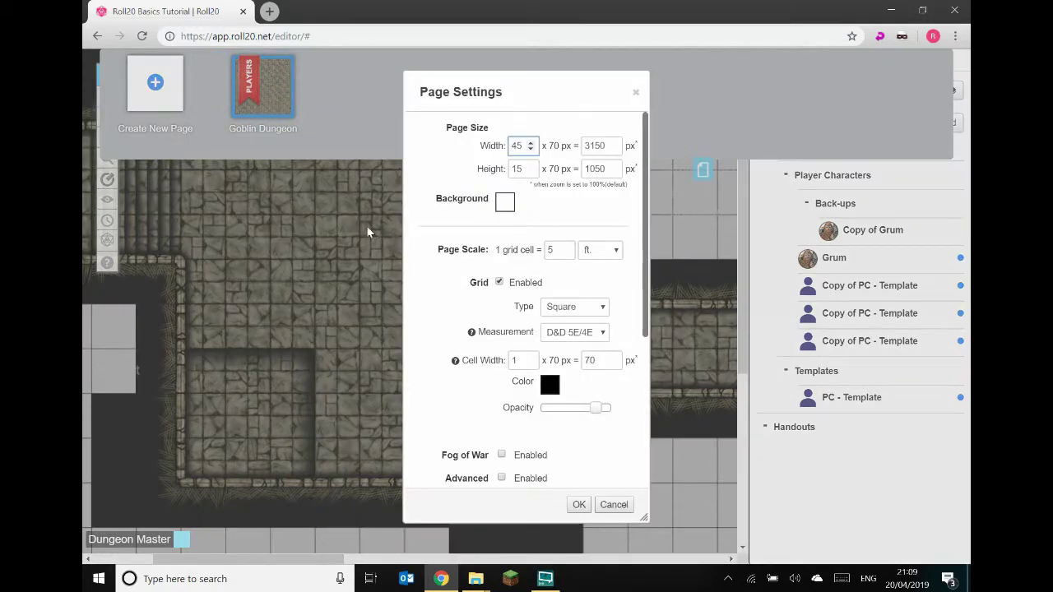
scroll(470, 348, down, 3)
click(501, 375)
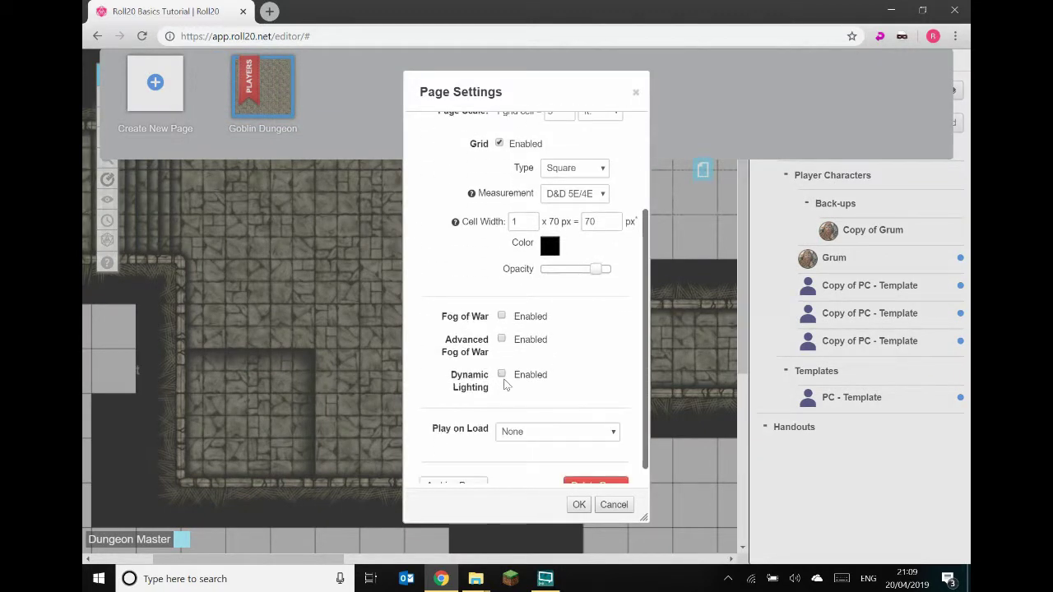
click(578, 505)
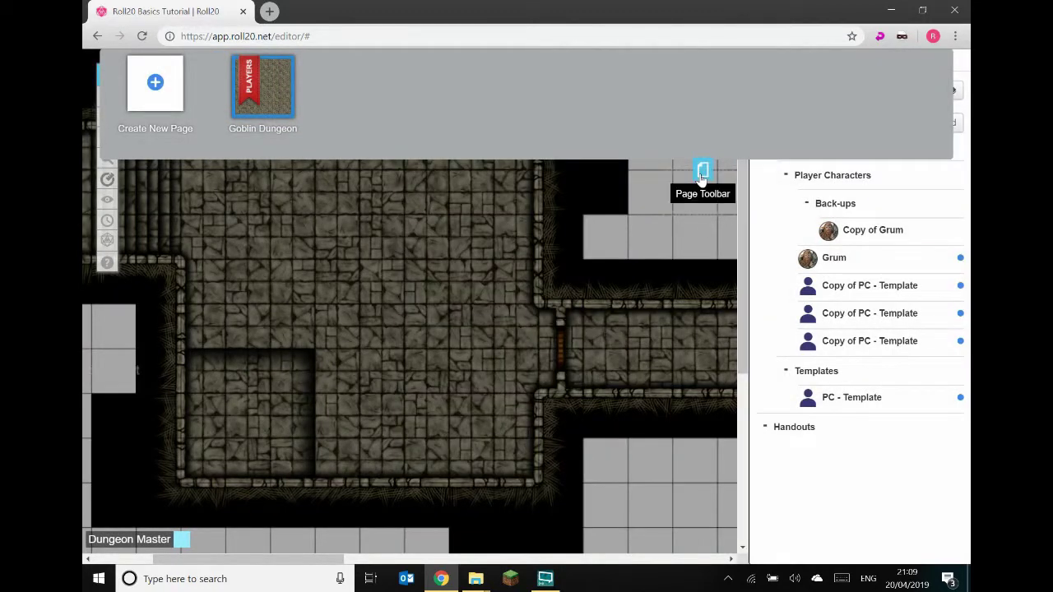
click(702, 175)
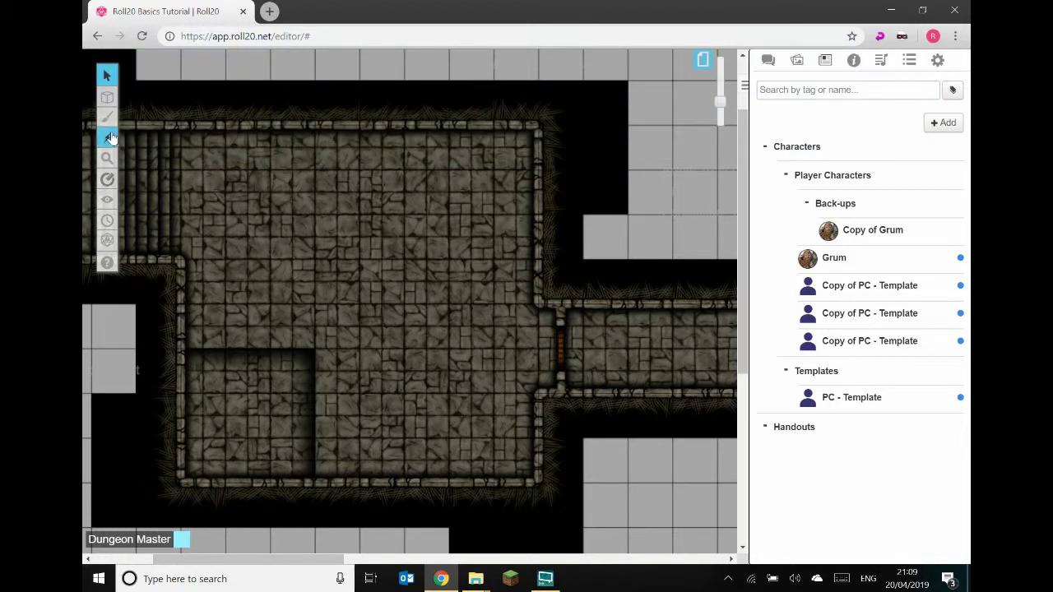
Switch to the Dynamic Lighting layer and delete the existing red wall outline around the first room.
mouse_move(108, 98)
click(156, 153)
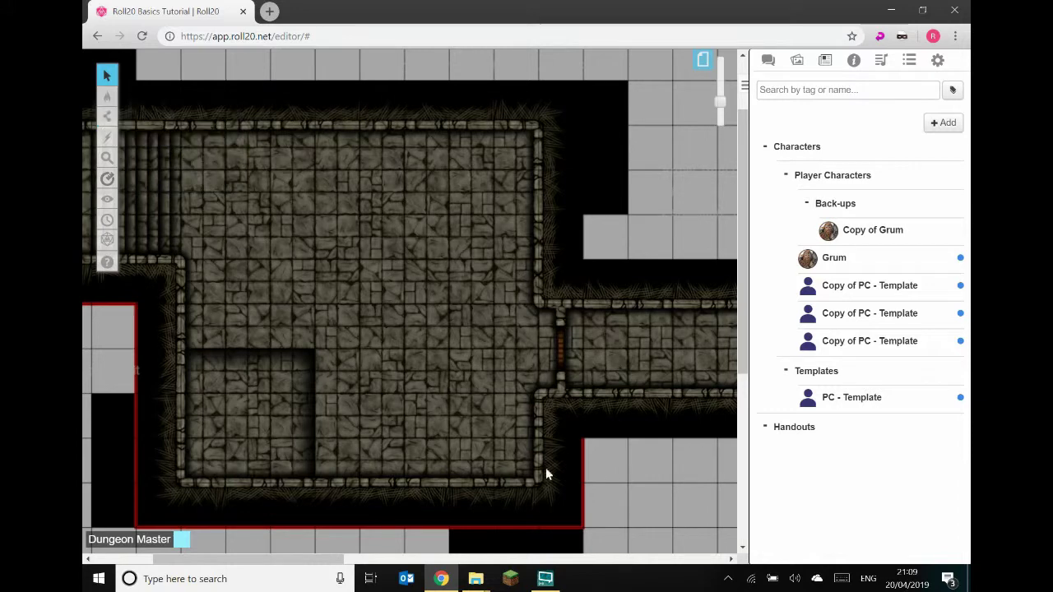
drag(323, 561, 373, 560)
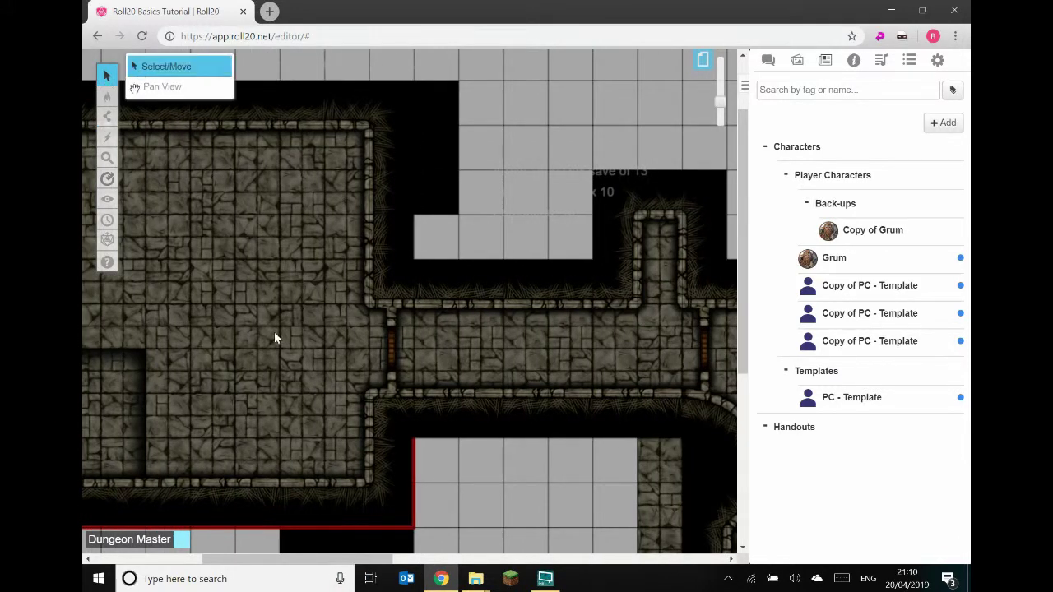
click(413, 482)
key(Delete)
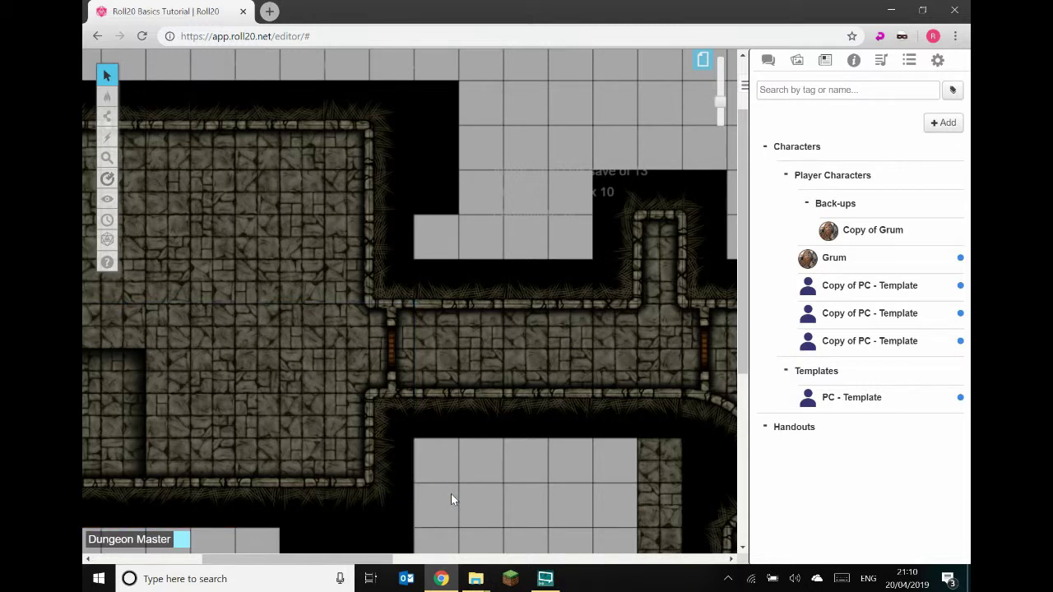
Start a red polygon wall line at the lower jamb of the first room's east door, tracing the room's outer lower and left edges.
mouse_move(107, 116)
click(164, 131)
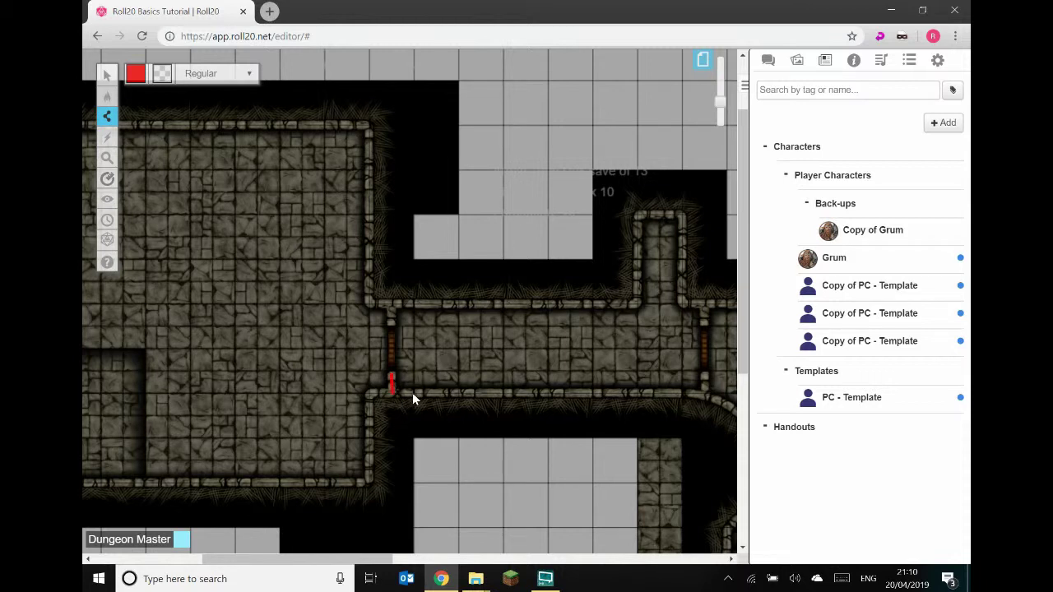
drag(392, 379, 413, 442)
scroll(437, 406, down, 1)
click(416, 433)
drag(365, 561, 259, 562)
click(289, 437)
click(284, 214)
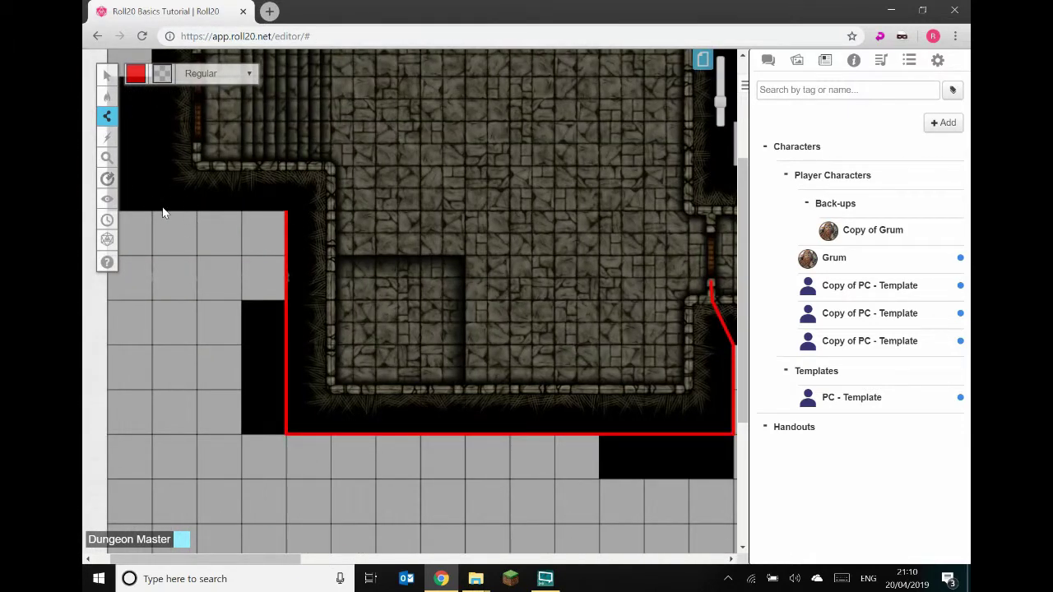
Continue the wall line along the first room's upper and right outer edges and finish it at the door's upper jamb.
scroll(161, 220, up, 3)
click(153, 185)
drag(199, 559, 253, 559)
click(532, 198)
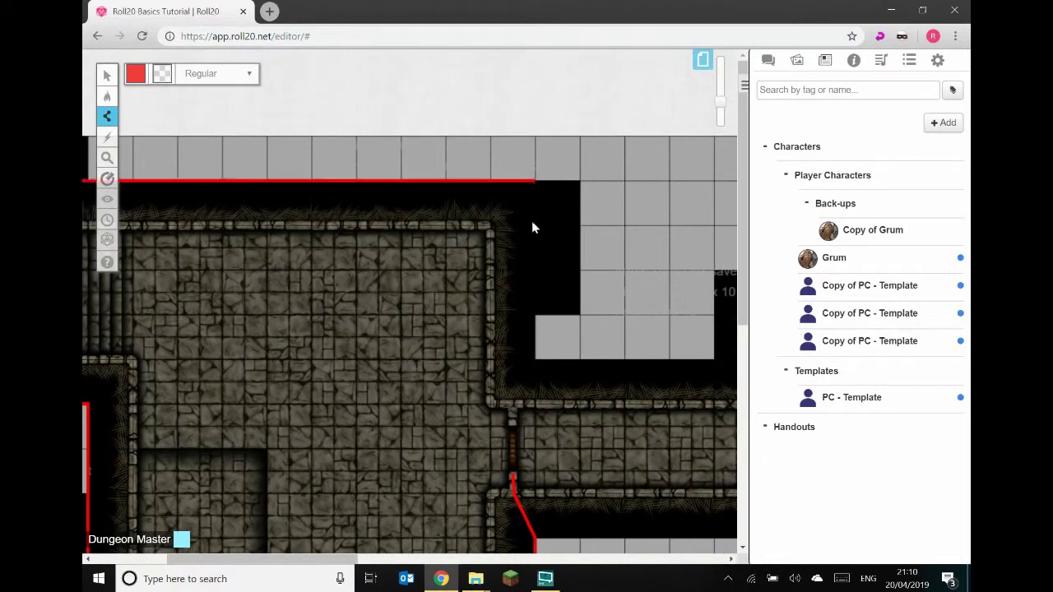
click(537, 363)
click(512, 403)
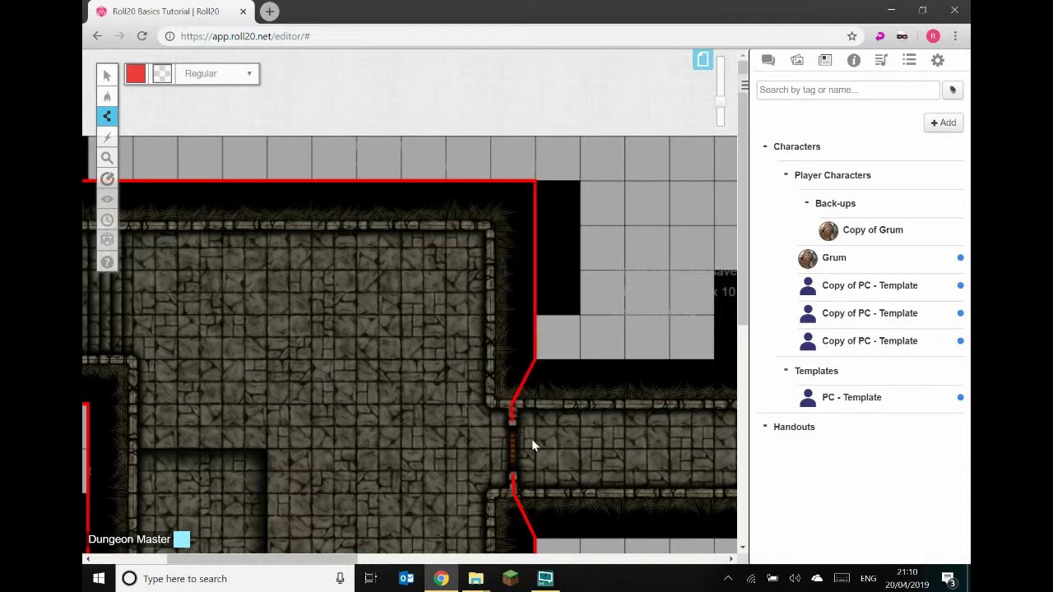
double_click(514, 418)
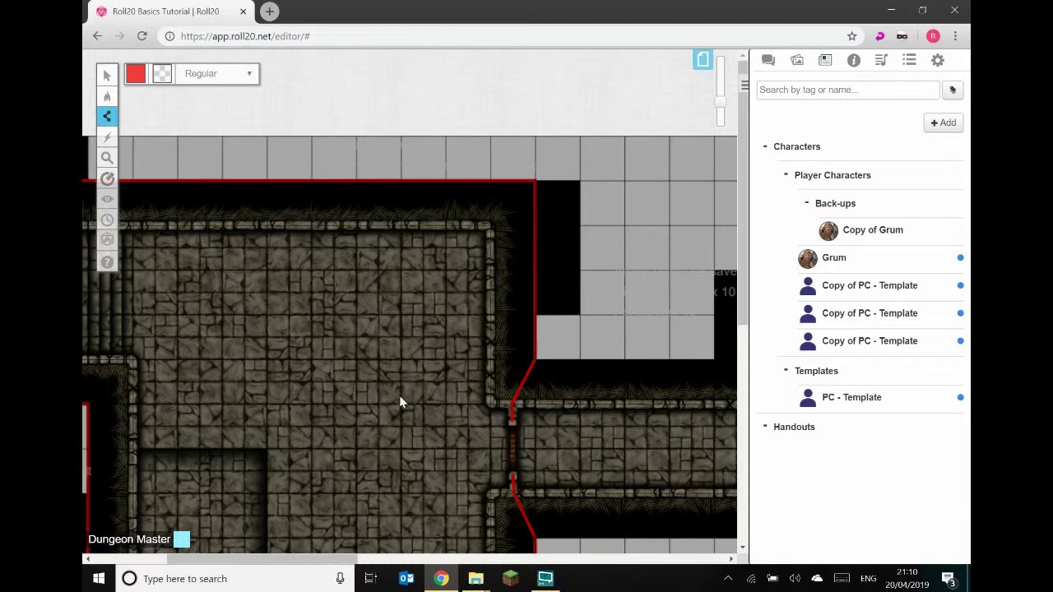
Set the drawing color to blue and the line thickness to Large.
click(137, 77)
click(130, 119)
click(246, 77)
click(211, 160)
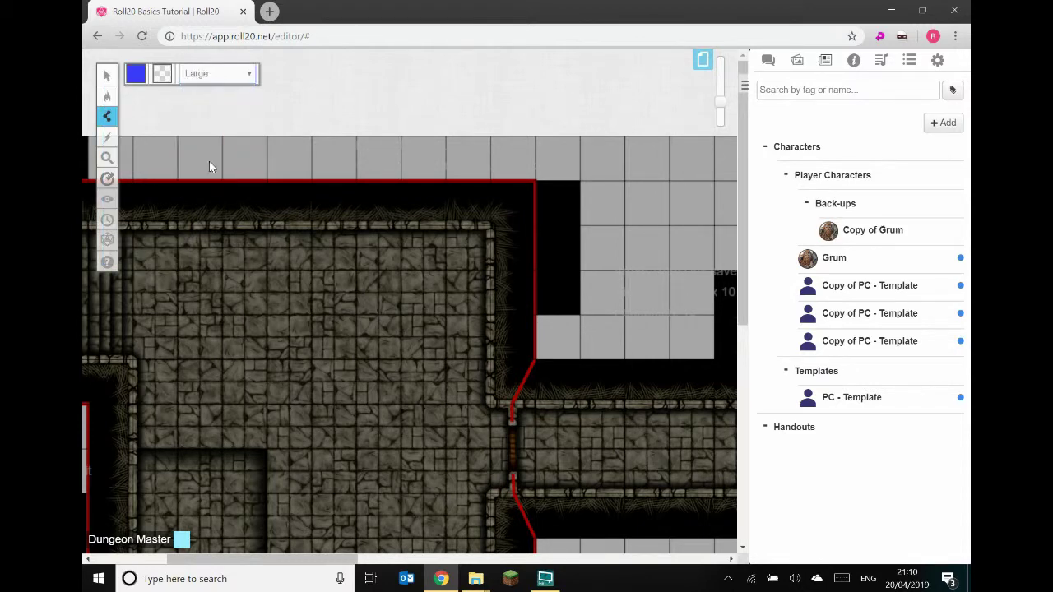
Draw a blue line across the first room's east door between the red wall ends, with a short handle at its upper end.
scroll(411, 436, right, 4)
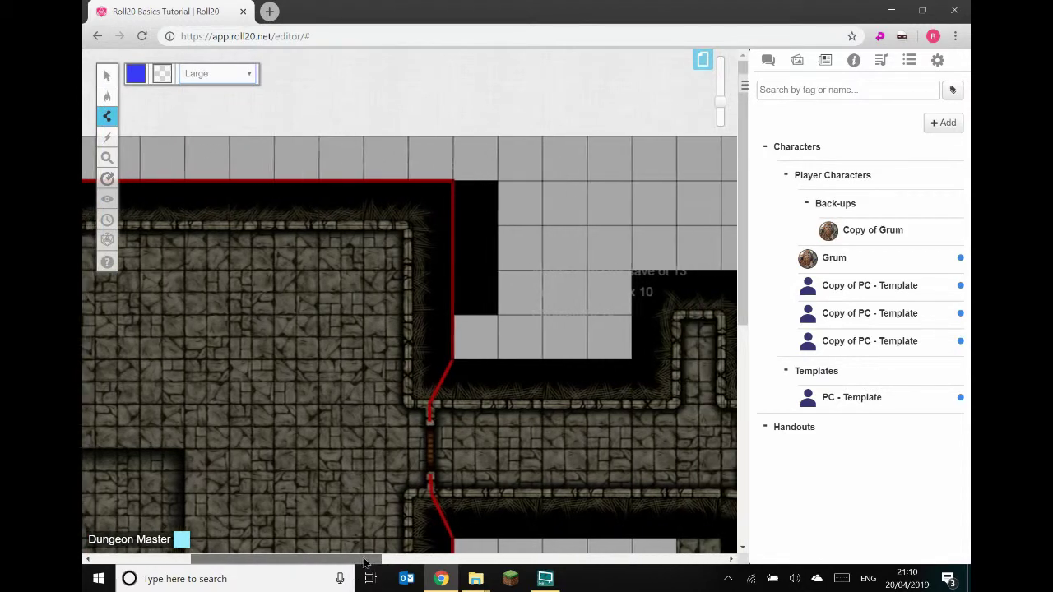
scroll(383, 444, down, 3)
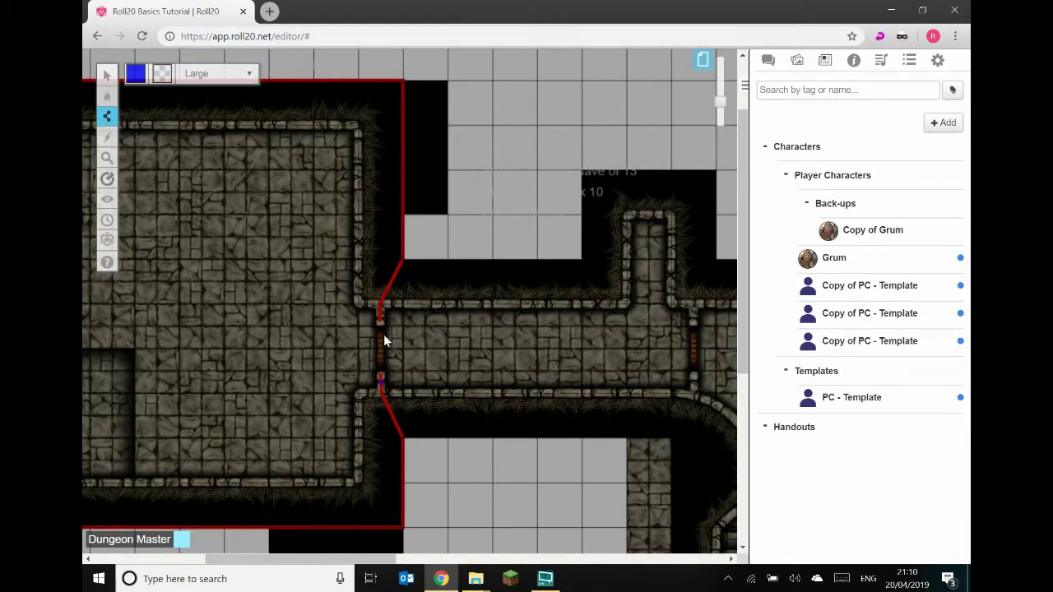
drag(380, 315, 380, 380)
drag(380, 316, 399, 316)
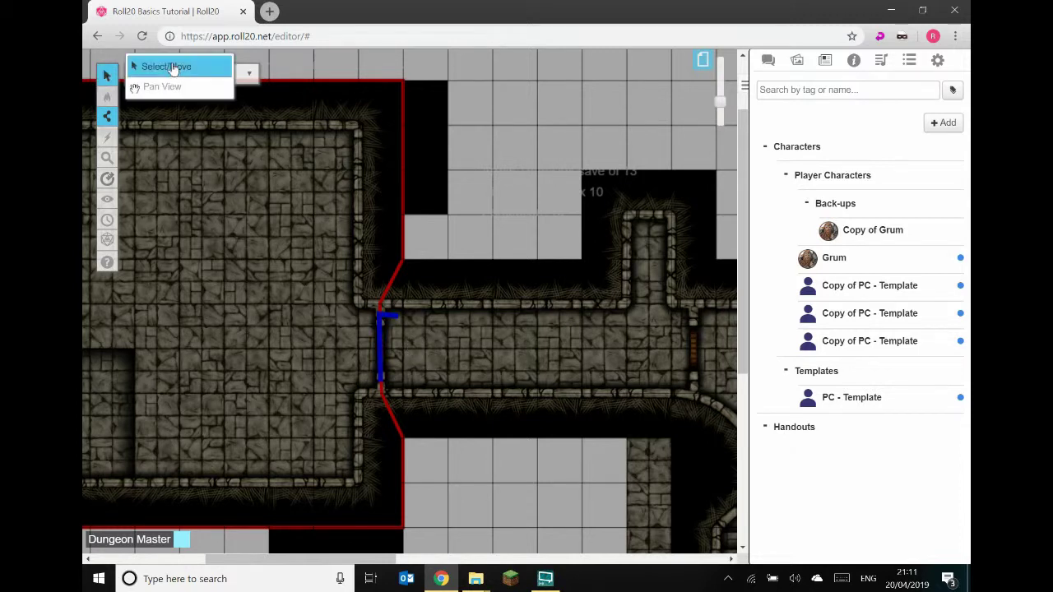
Select the blue door line, shift it slightly downward, and deselect it.
click(173, 69)
click(383, 340)
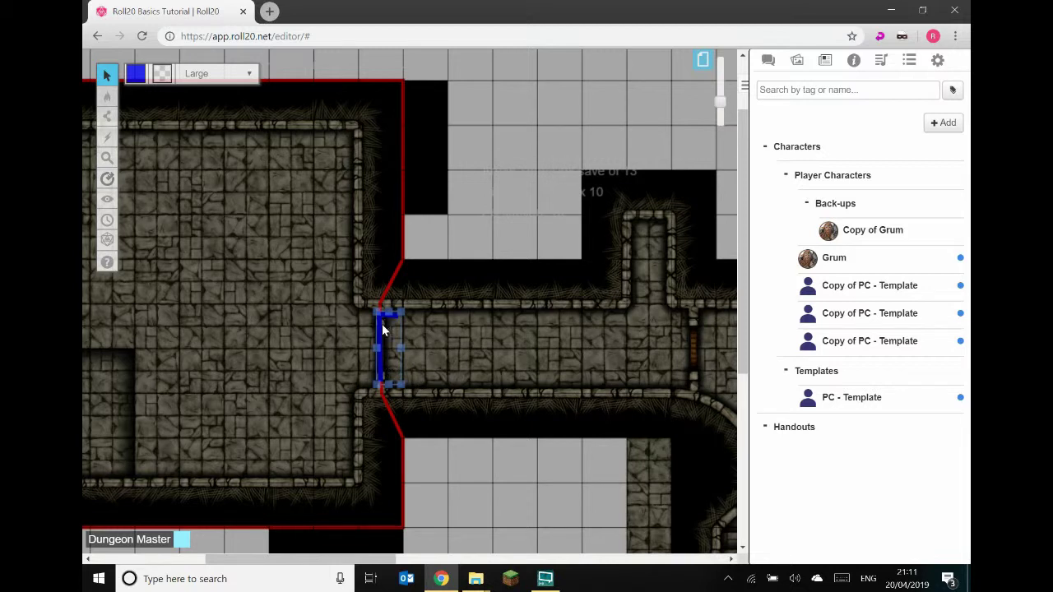
mouse_move(383, 324)
mouse_down()
mouse_move(407, 319)
mouse_move(474, 188)
mouse_move(400, 328)
mouse_move(382, 331)
mouse_up()
click(467, 231)
Recolor the blue door line red and set its thickness to Regular.
click(383, 346)
drag(365, 566, 400, 566)
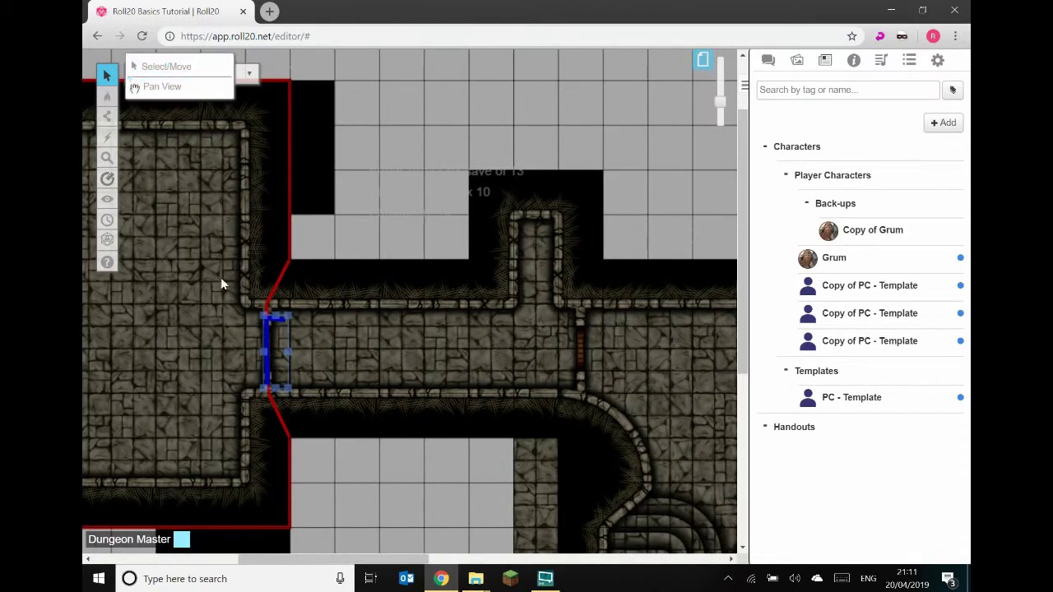
click(136, 75)
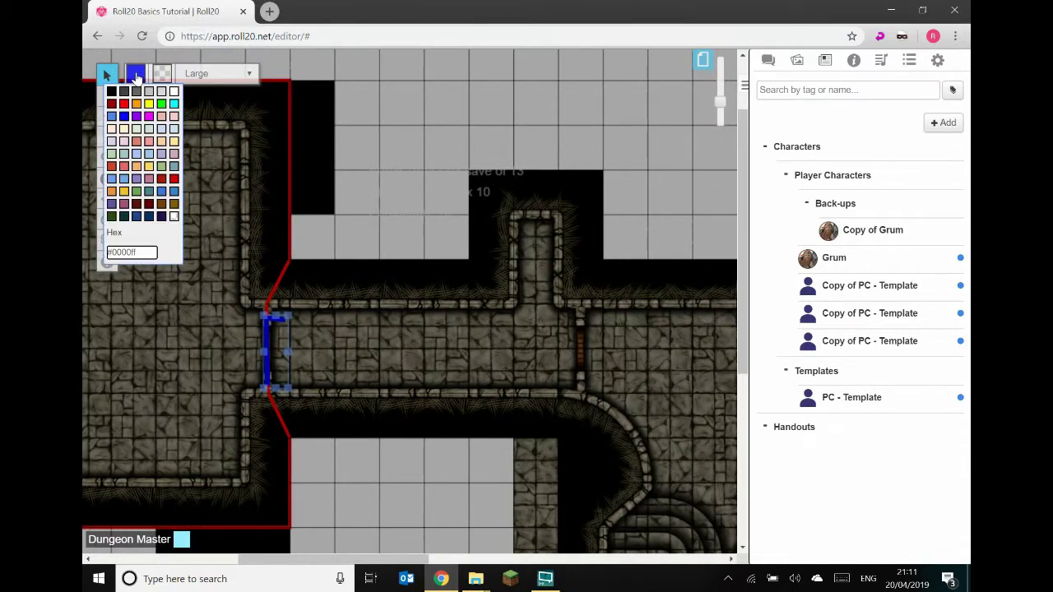
click(123, 103)
click(207, 74)
click(206, 139)
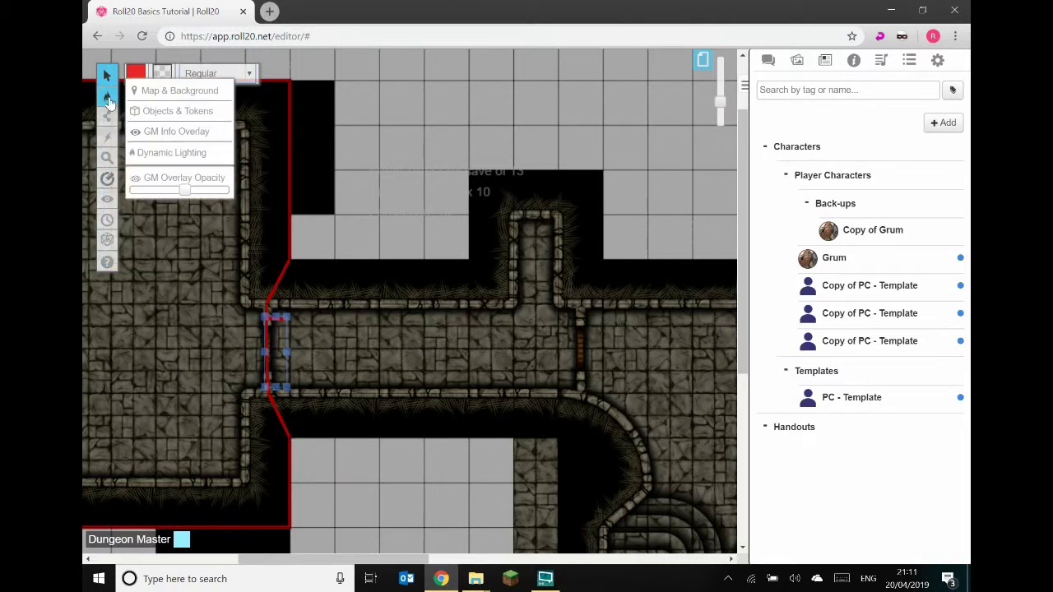
Start a polygon wall line at the first room's lower-right corner, tracing below the corridor and under the large room to its lower-right notch.
mouse_move(107, 122)
click(164, 132)
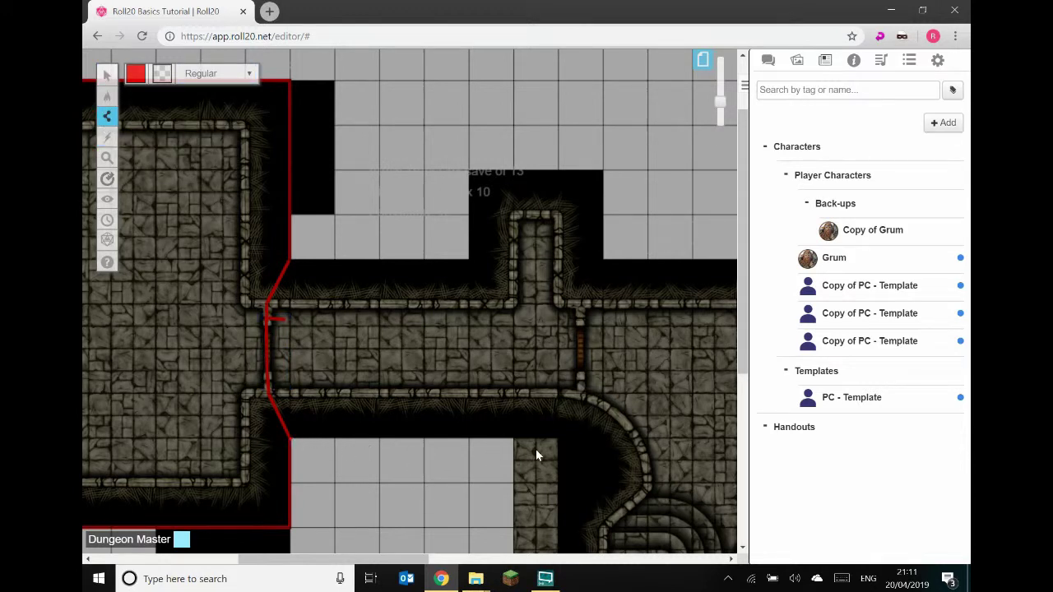
click(557, 438)
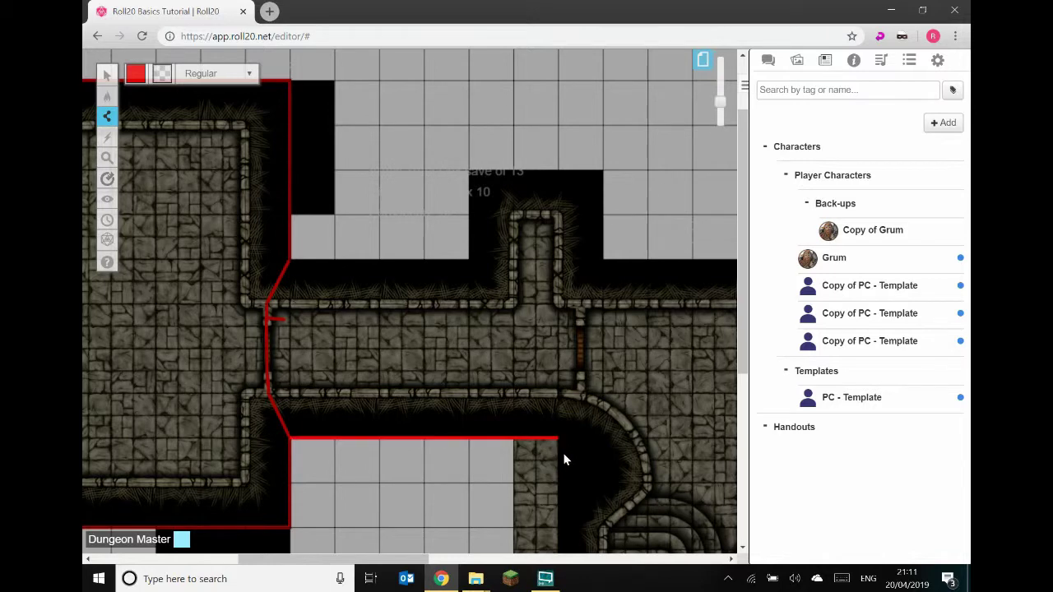
scroll(563, 452, down, 5)
click(559, 370)
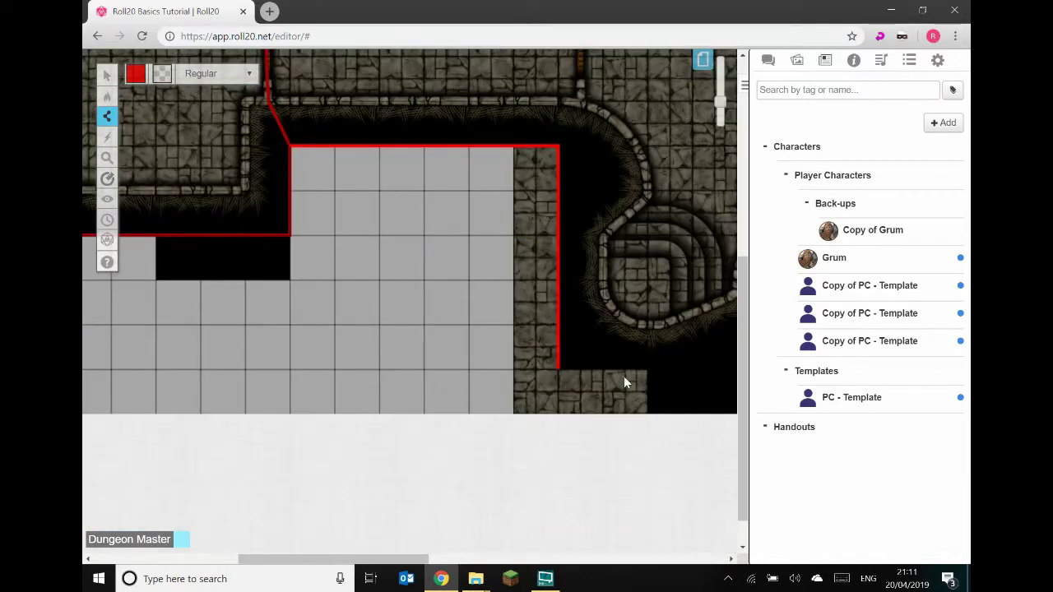
drag(308, 558, 451, 555)
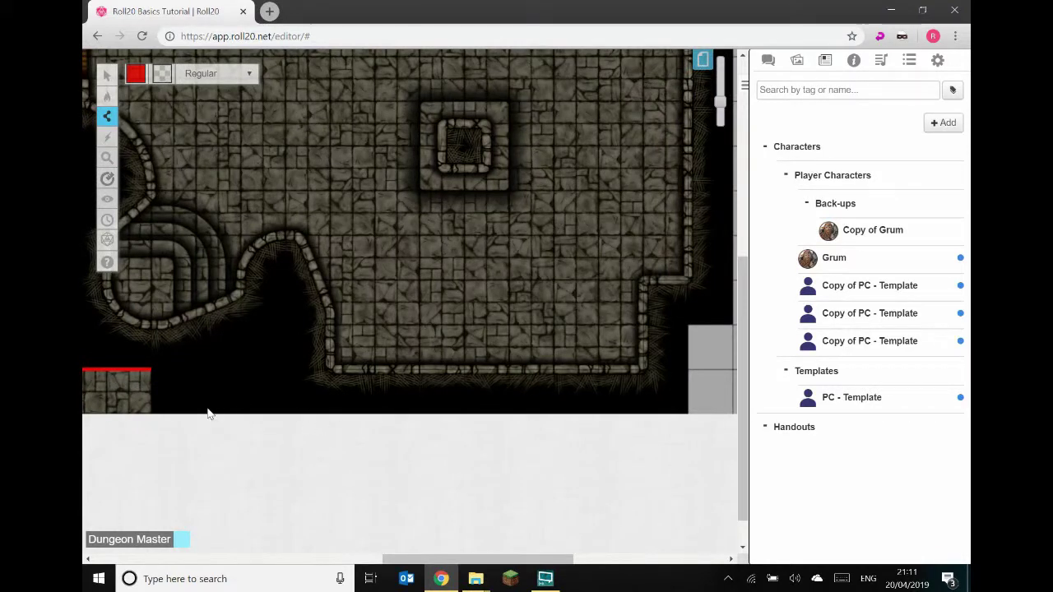
click(688, 415)
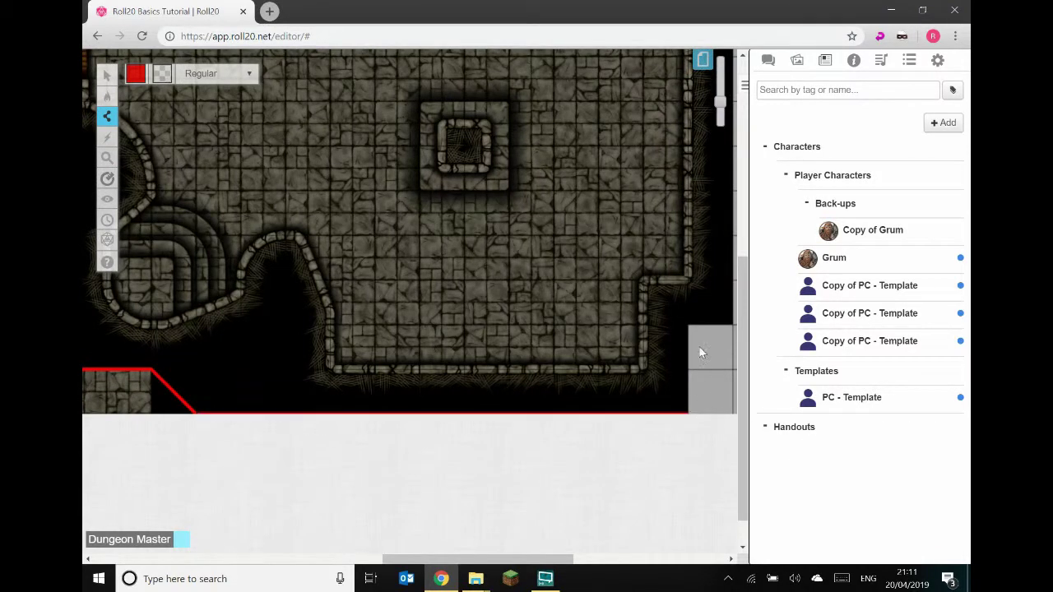
click(690, 326)
Continue the wall line up the large room's right side and back along its upper edge to the narrow alcove.
drag(416, 559, 473, 560)
scroll(504, 442, up, 2)
scroll(540, 437, up, 4)
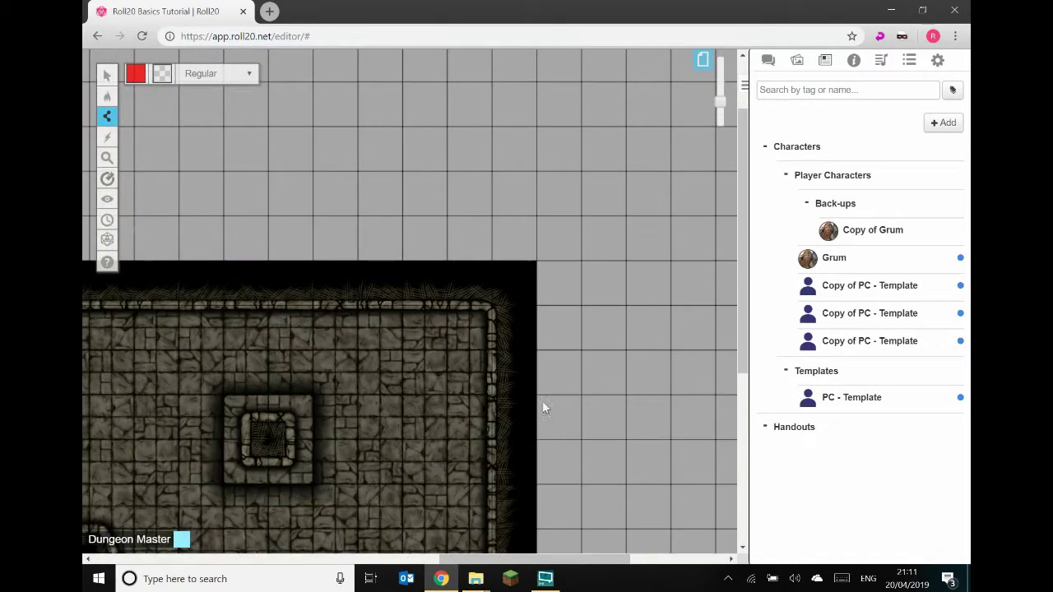
click(537, 262)
drag(483, 557, 344, 560)
click(393, 261)
Trace the wall line around the narrow alcove and along the corridor's upper edge, finishing it at the first room's outline.
click(392, 172)
click(258, 172)
click(258, 261)
drag(371, 560, 308, 559)
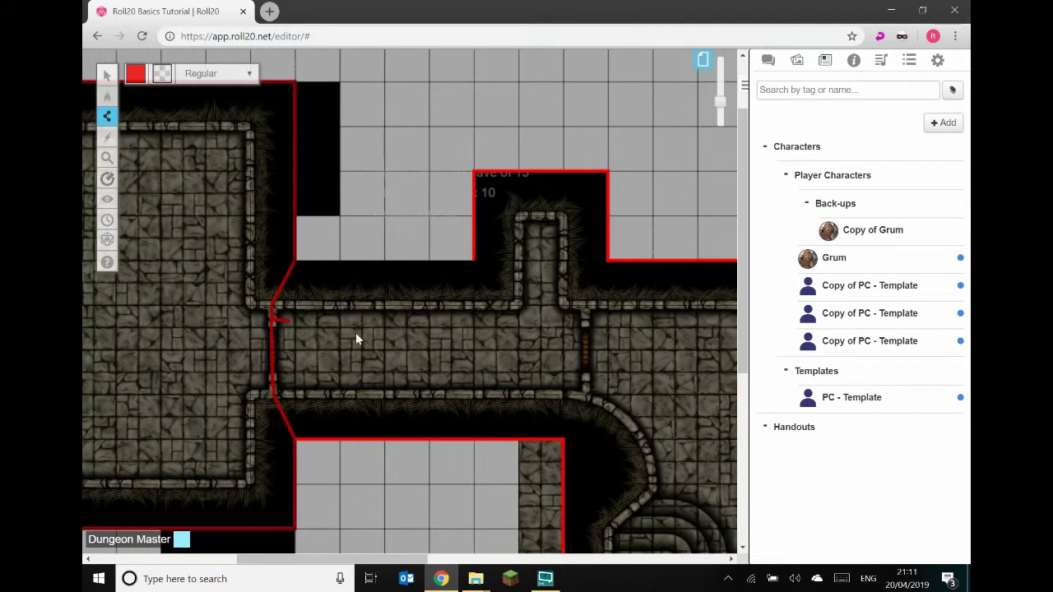
click(296, 264)
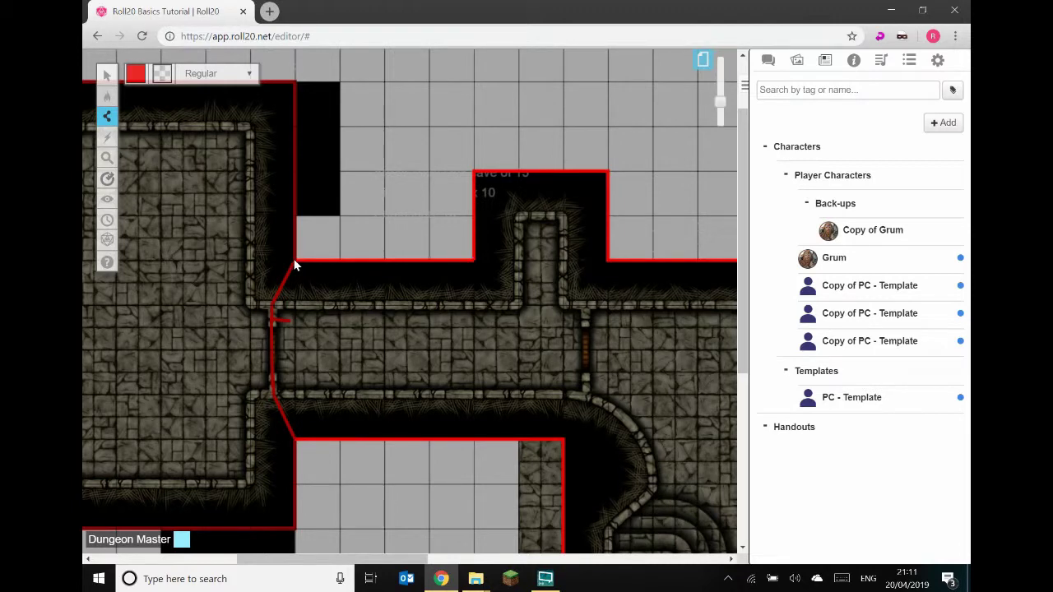
drag(409, 561, 469, 567)
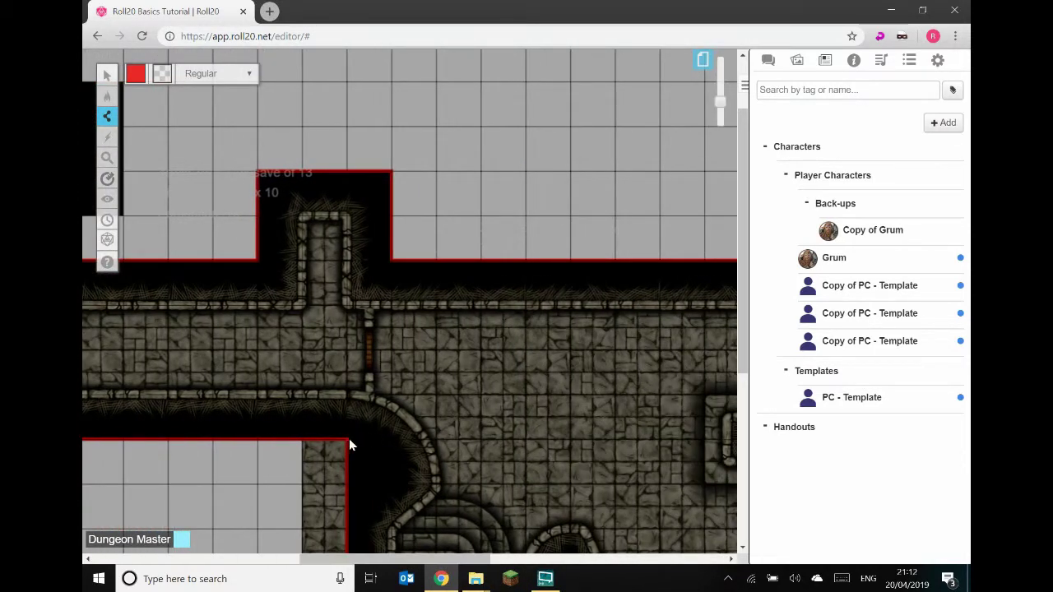
Draw the red wall segments above and below the corridor's far door, joining them to the outer wall lines.
click(370, 394)
click(370, 375)
click(368, 310)
double_click(391, 262)
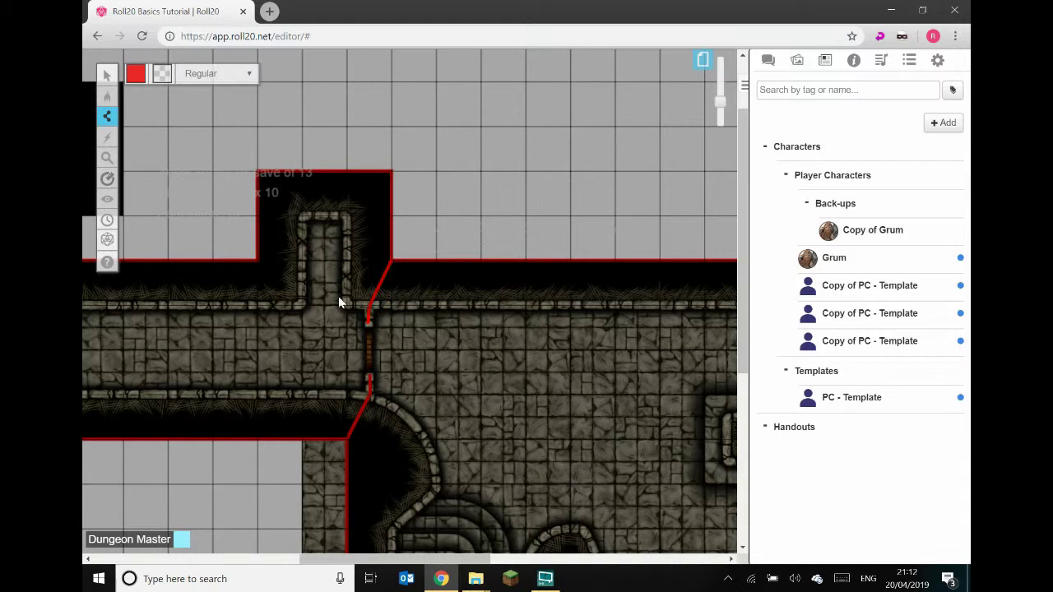
Draw a blue door line of Large thickness across the corridor's far doorway, then return to the Select/Move tool.
click(137, 77)
click(125, 120)
click(234, 74)
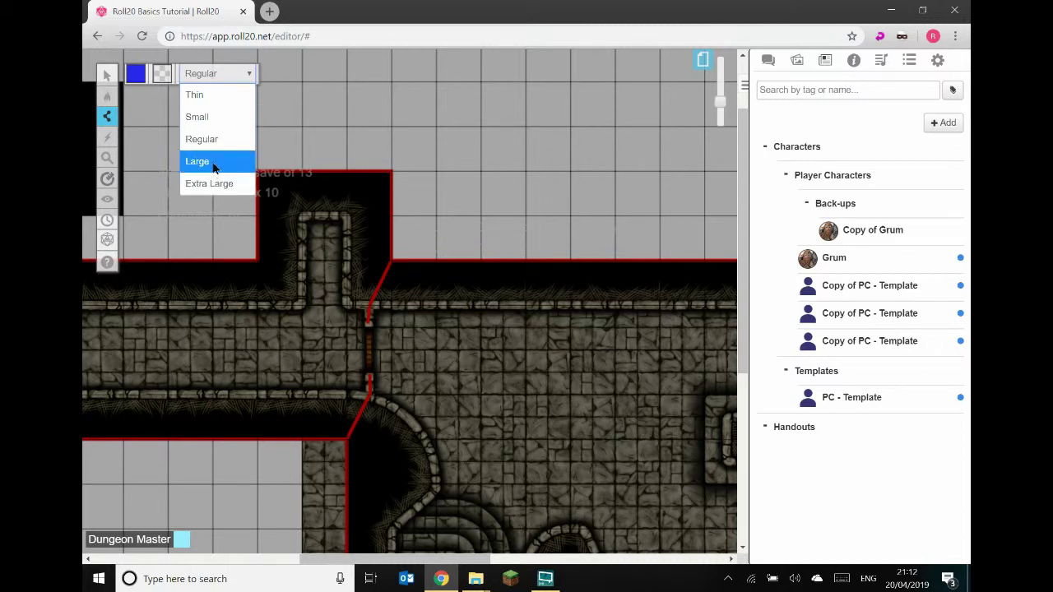
click(206, 160)
click(370, 385)
double_click(369, 319)
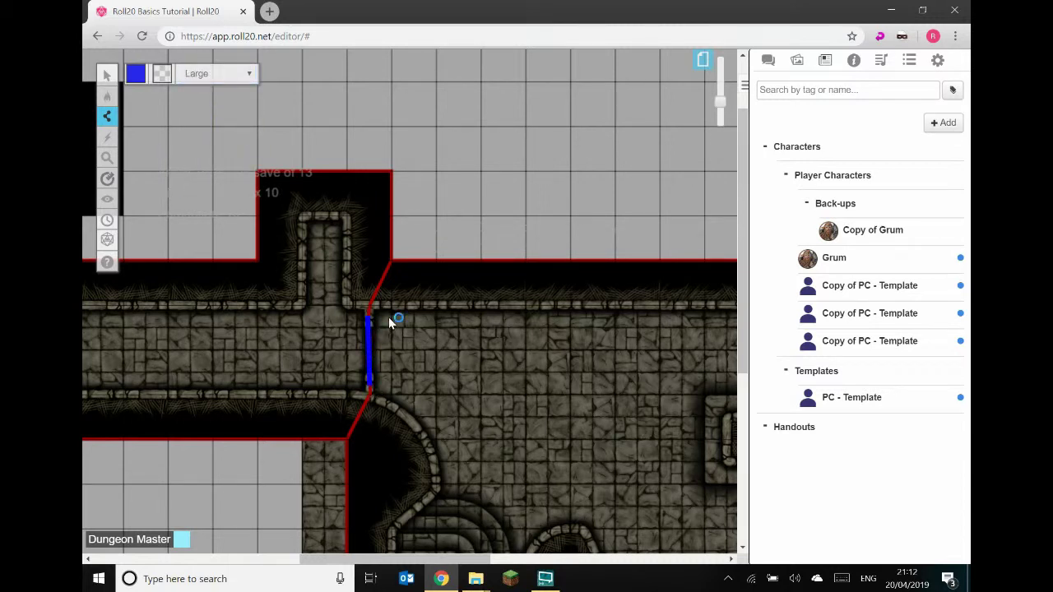
double_click(389, 317)
scroll(471, 346, down, 2)
scroll(471, 345, right, 3)
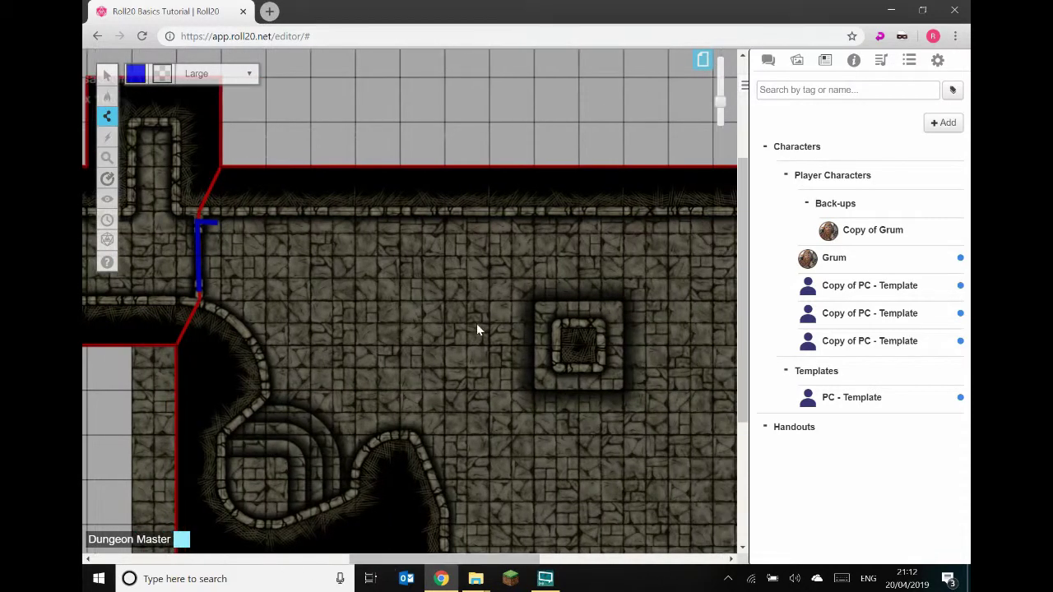
drag(466, 560, 427, 540)
click(135, 67)
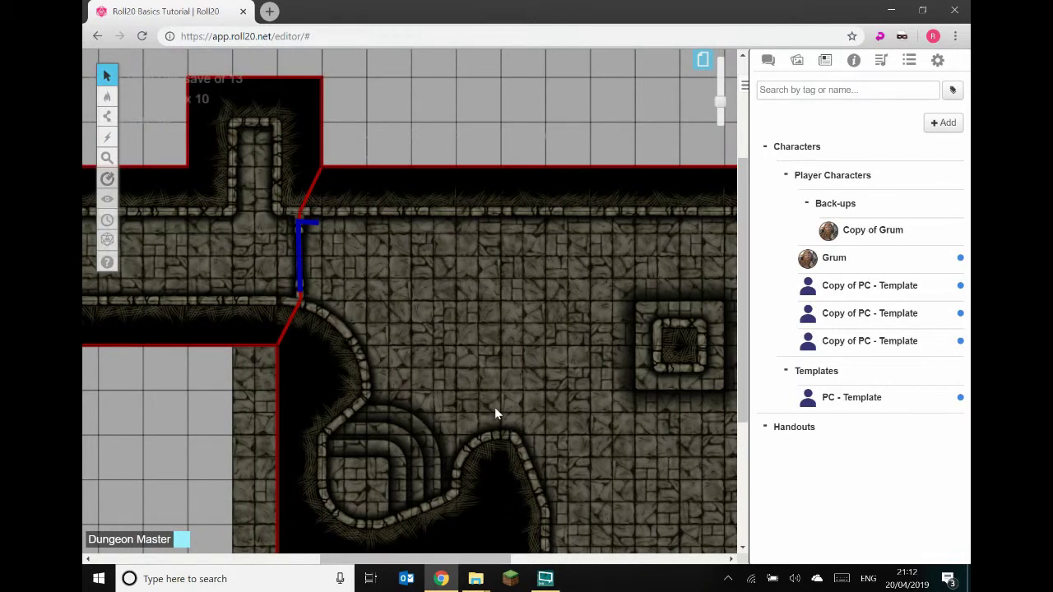
Switch to the Objects & Tokens layer and move the Grum token onto the first room's stairs.
drag(465, 560, 305, 531)
scroll(396, 362, up, 2)
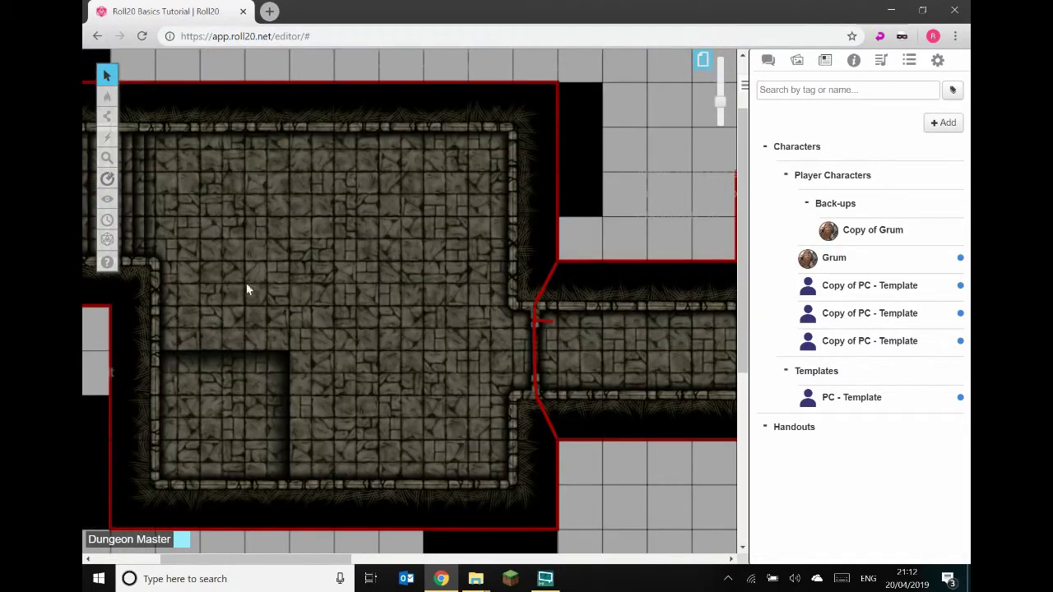
mouse_move(107, 96)
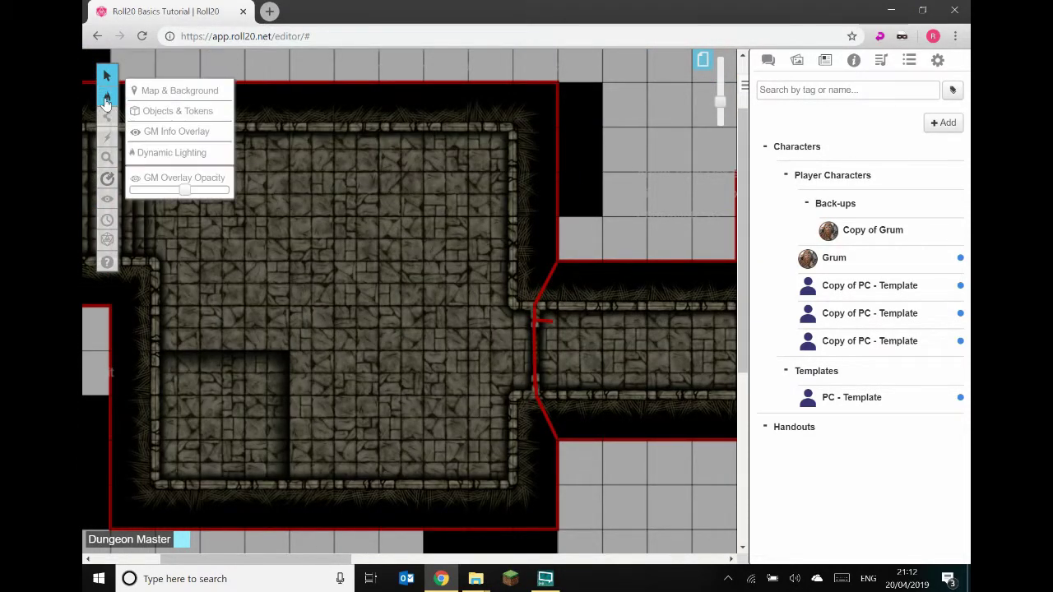
click(140, 110)
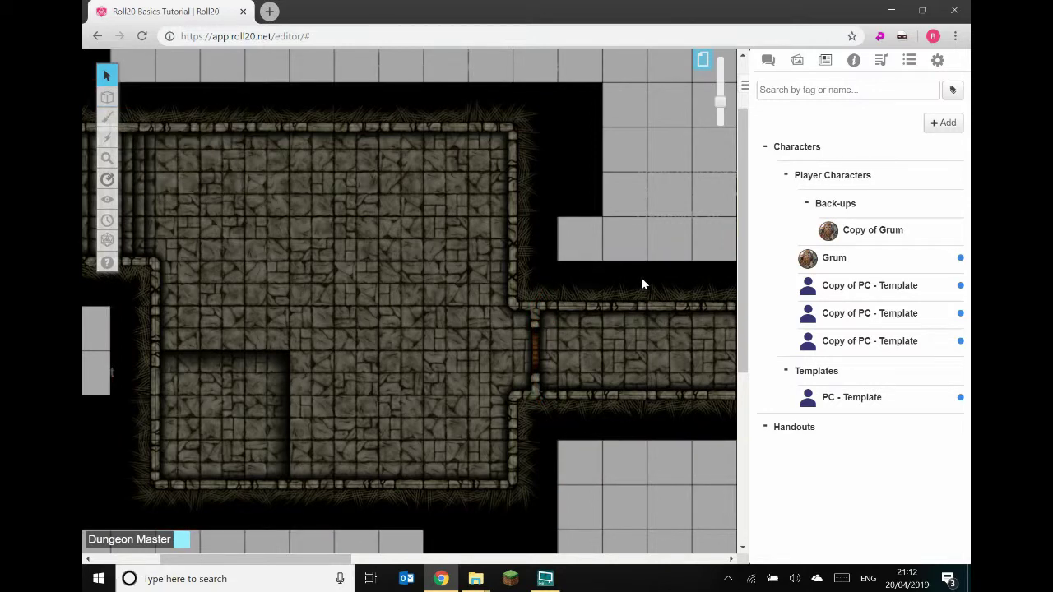
drag(848, 263, 201, 213)
drag(327, 562, 253, 563)
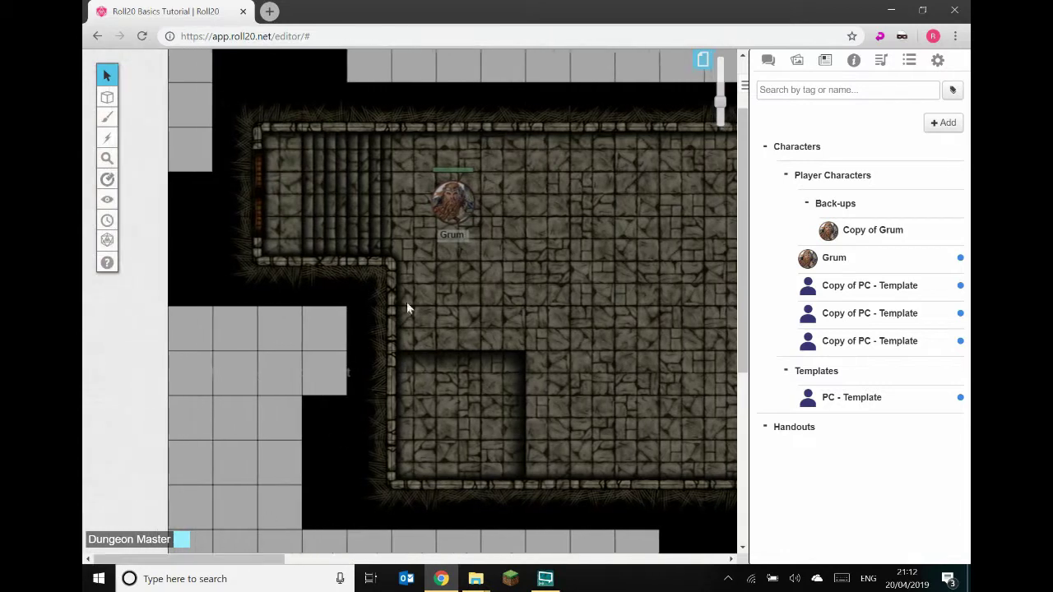
drag(452, 212, 323, 198)
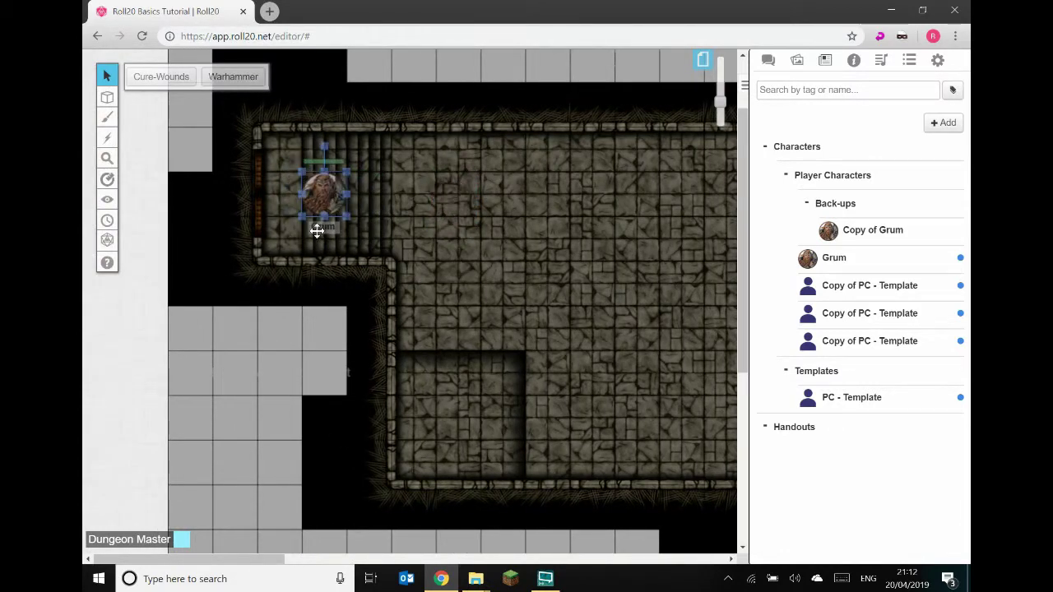
Set the Grum token's emitted light to a 30 ft radius with dim light starting at 15 ft, and save it.
click(284, 252)
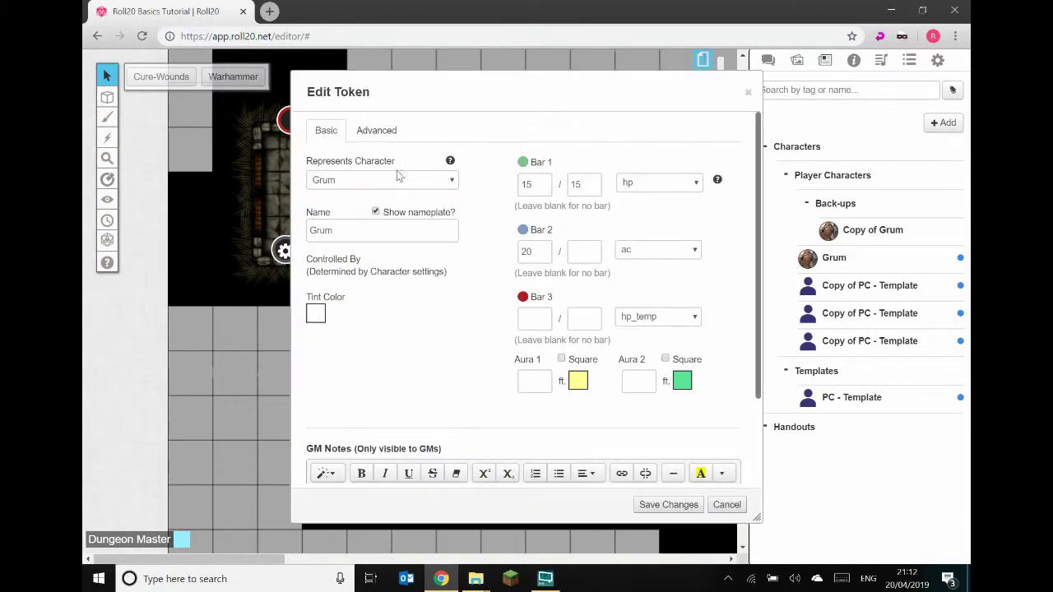
click(378, 133)
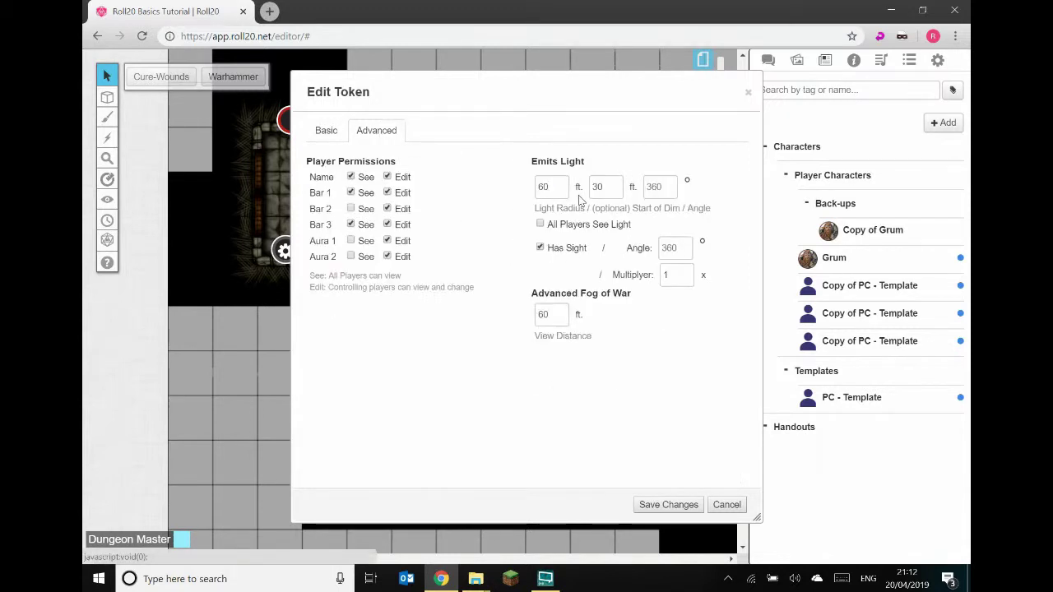
double_click(549, 186)
text(30)
key(Tab)
text(15)
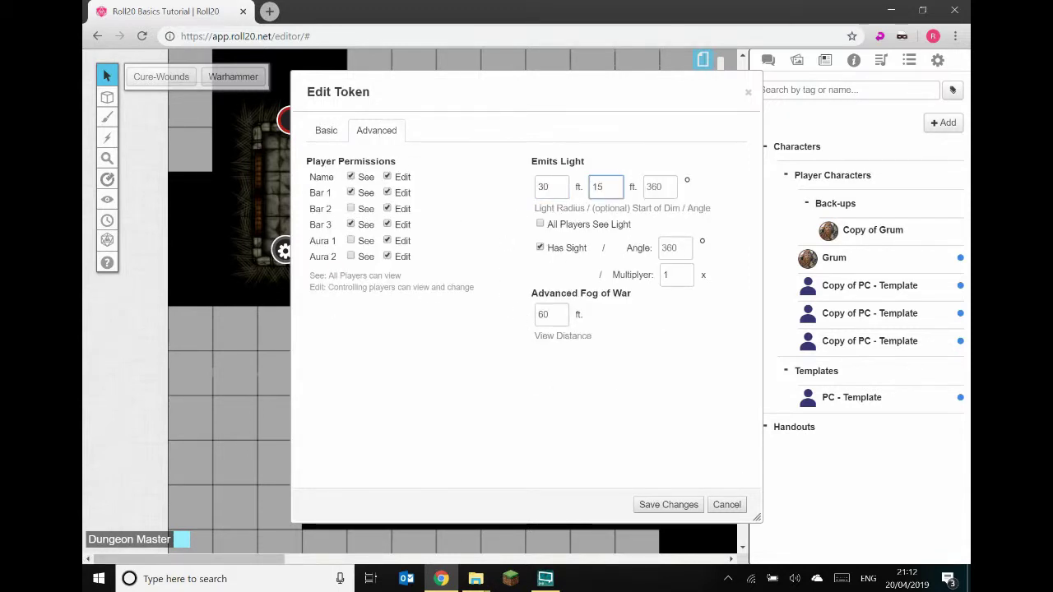
click(668, 504)
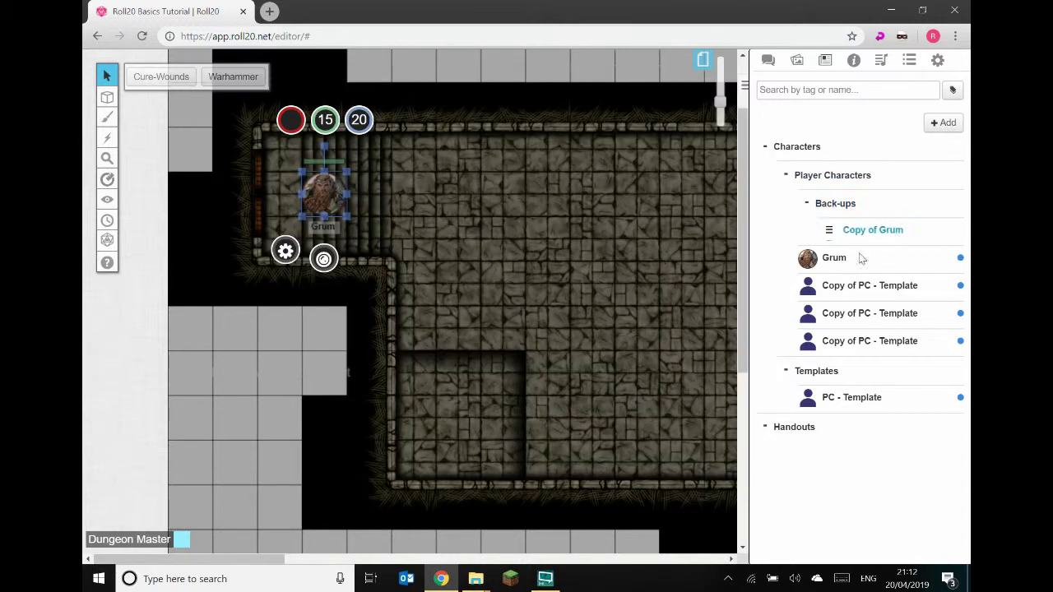
Replace the Grum character's default token with the selected token, save the changes and close the character sheet.
click(832, 260)
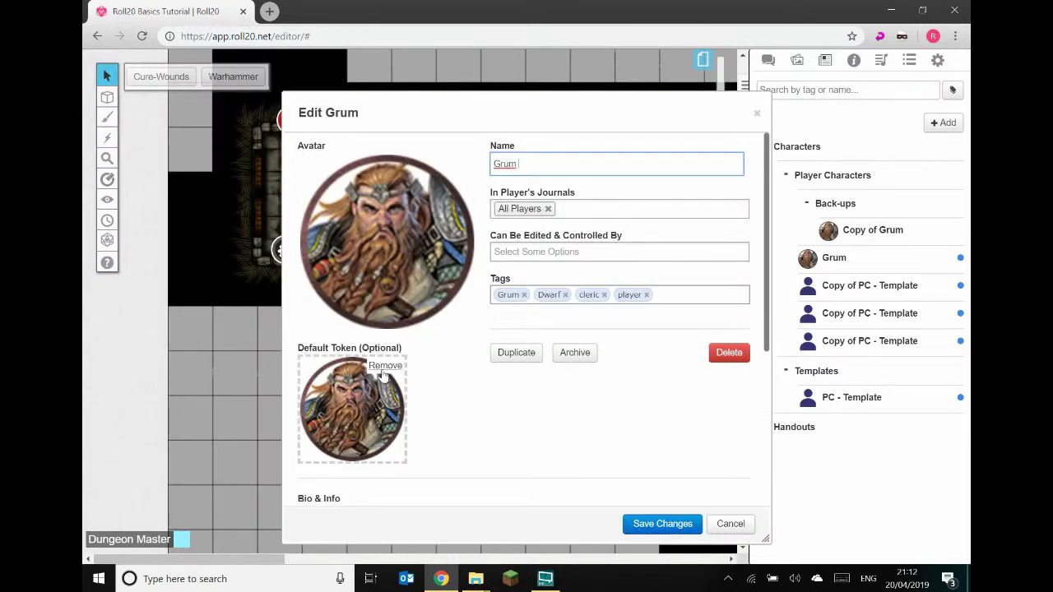
click(385, 367)
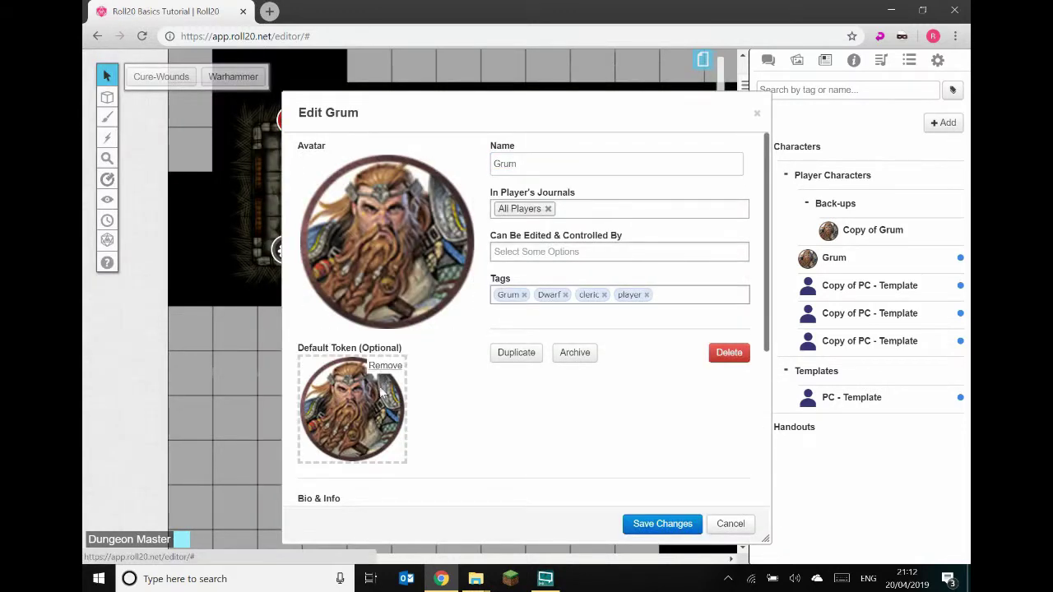
click(548, 353)
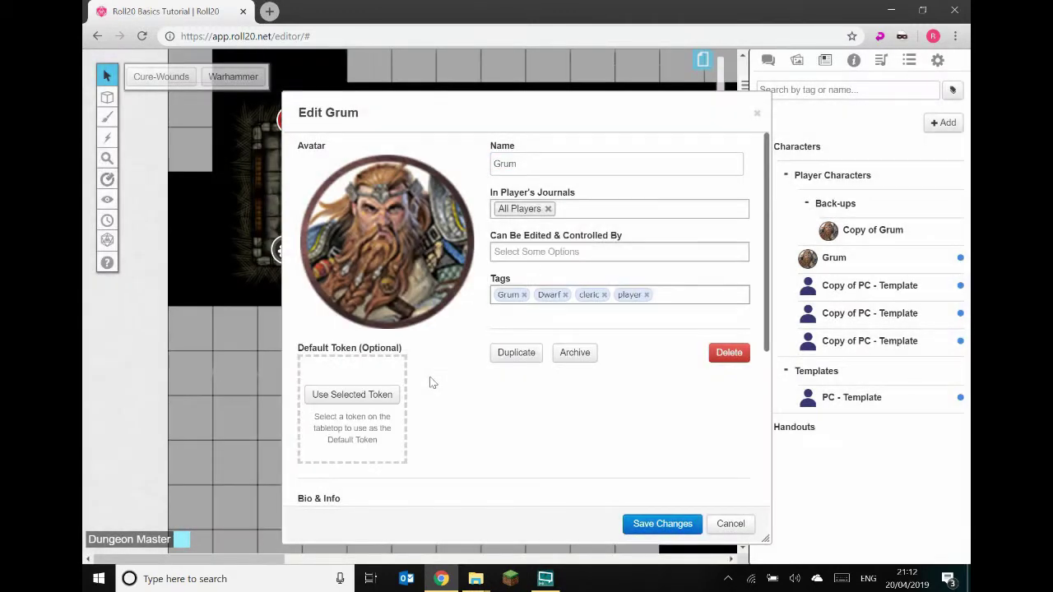
click(364, 403)
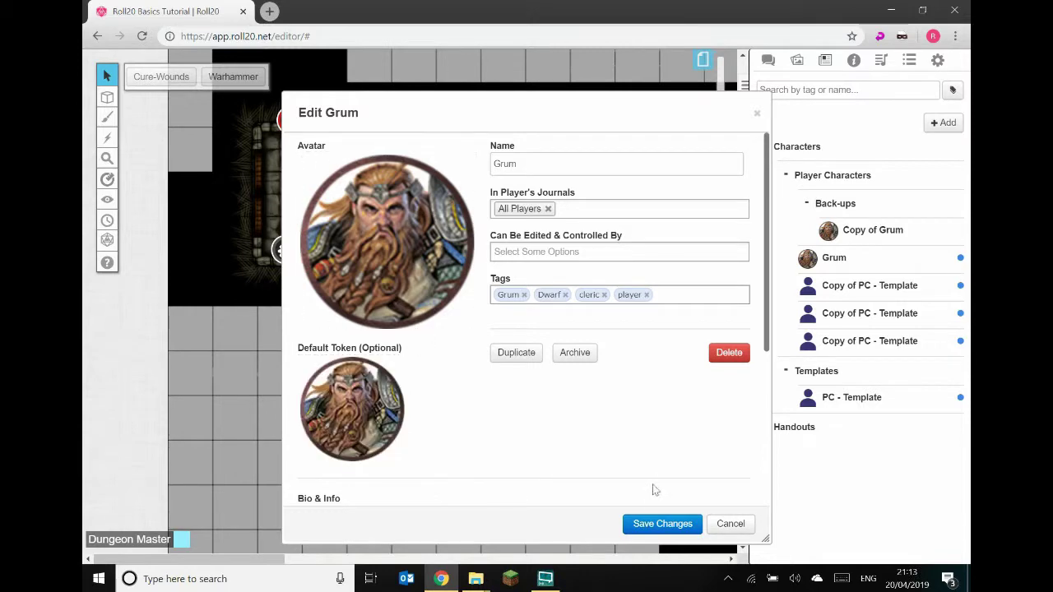
click(662, 523)
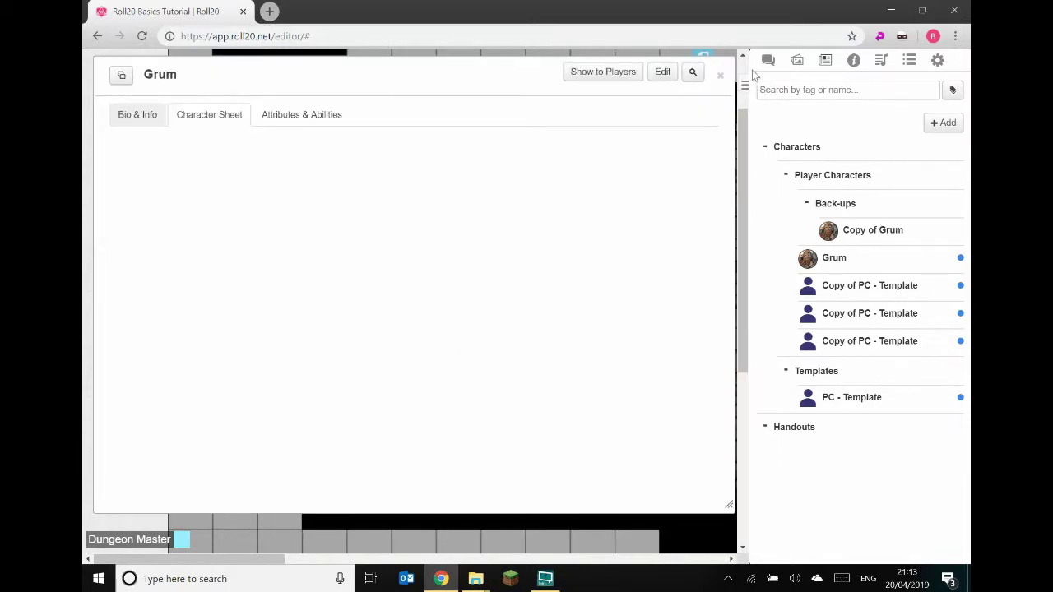
click(720, 74)
Enable Dynamic Lighting in the Goblin Dungeon page settings and close the page list.
click(706, 61)
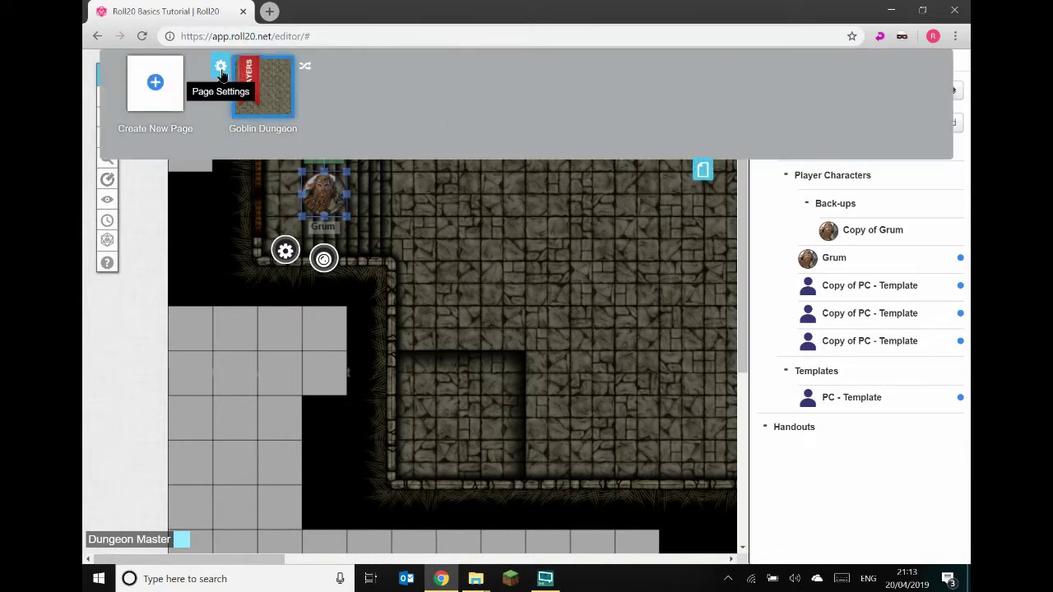
click(221, 70)
scroll(490, 395, down, 2)
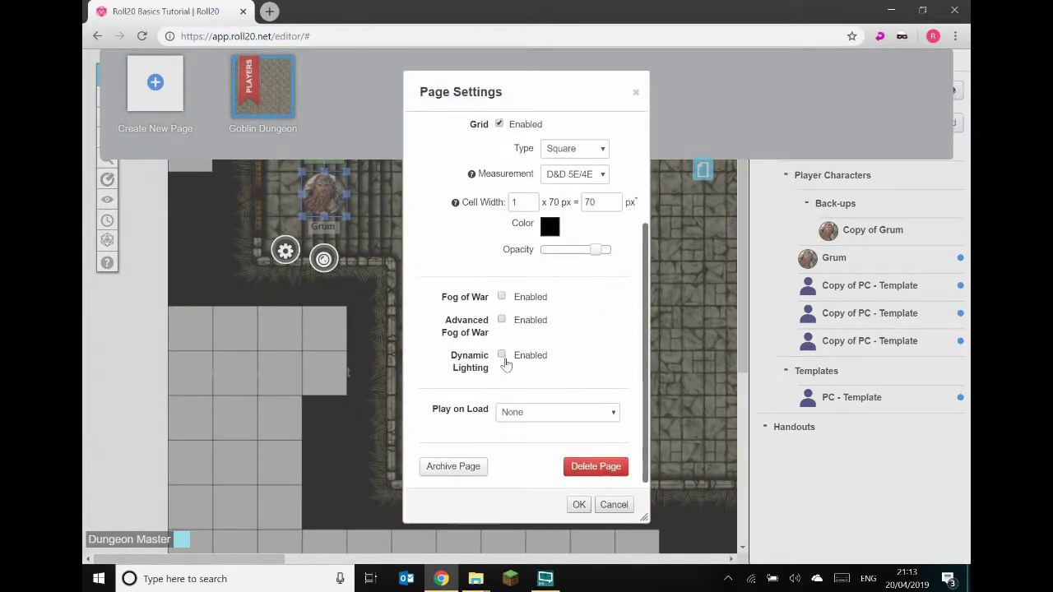
click(502, 355)
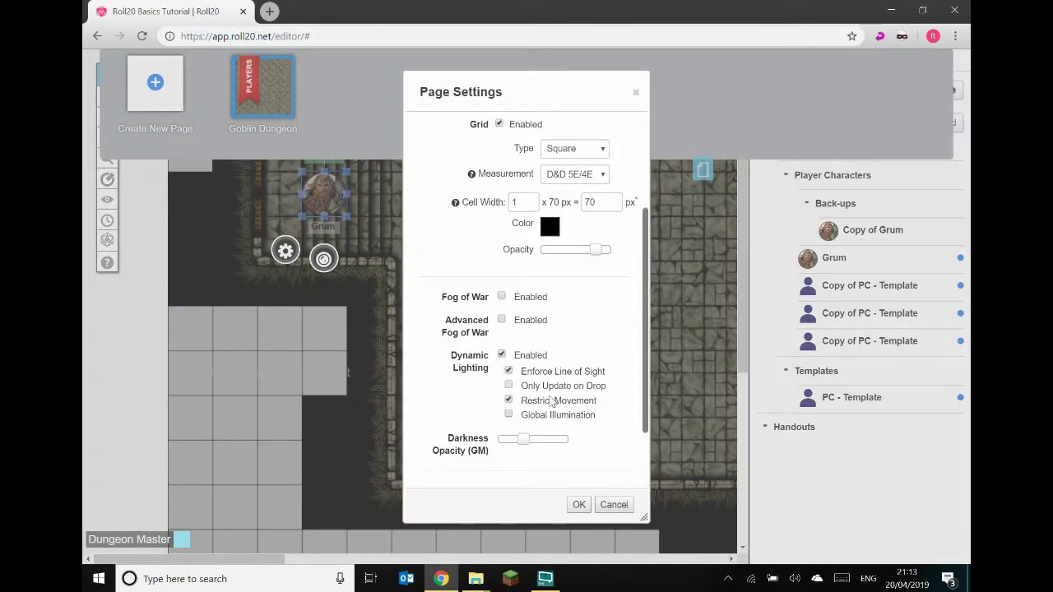
click(582, 505)
click(704, 171)
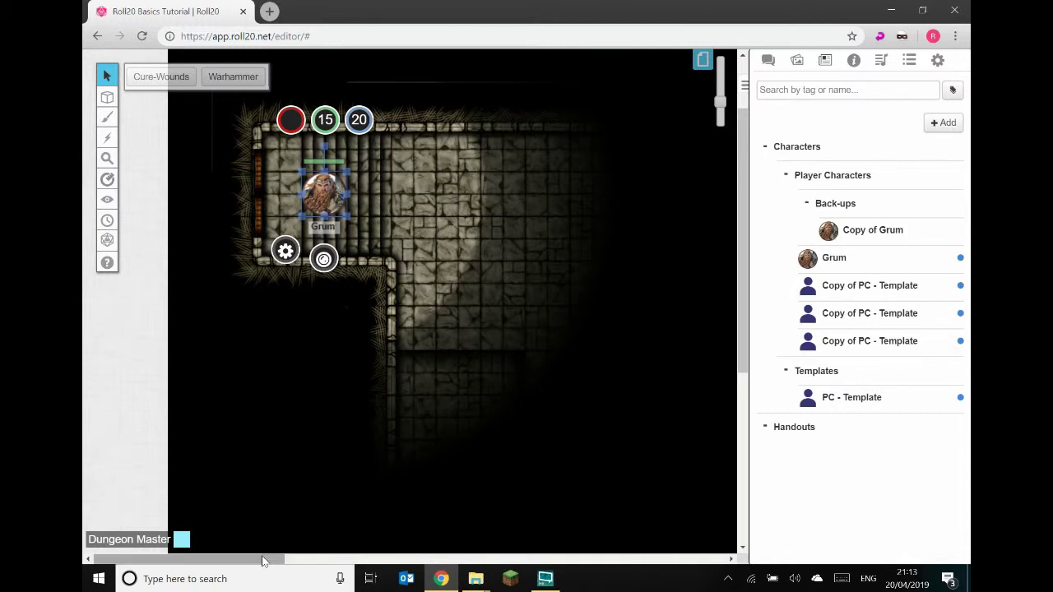
Test the lighting by moving the Grum token through the first room to a spot beside the corridor door.
drag(262, 560, 300, 560)
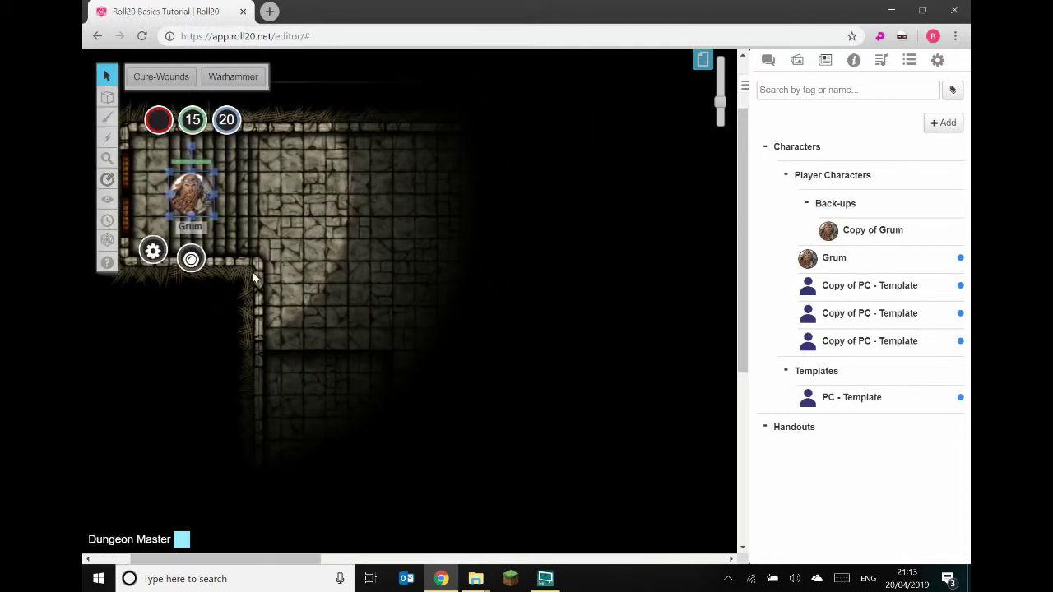
drag(183, 216, 412, 288)
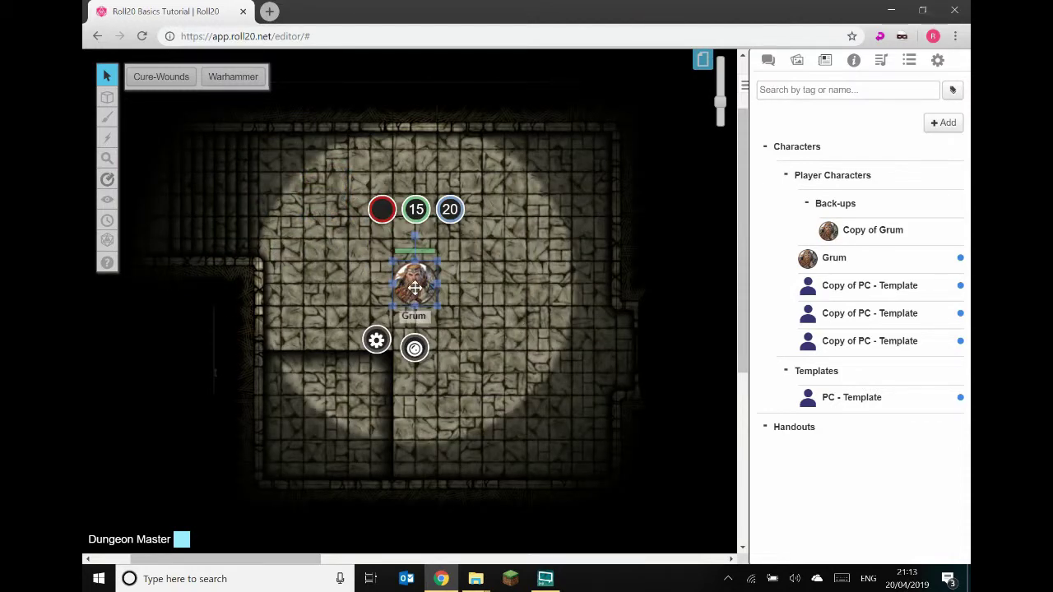
drag(414, 287, 369, 323)
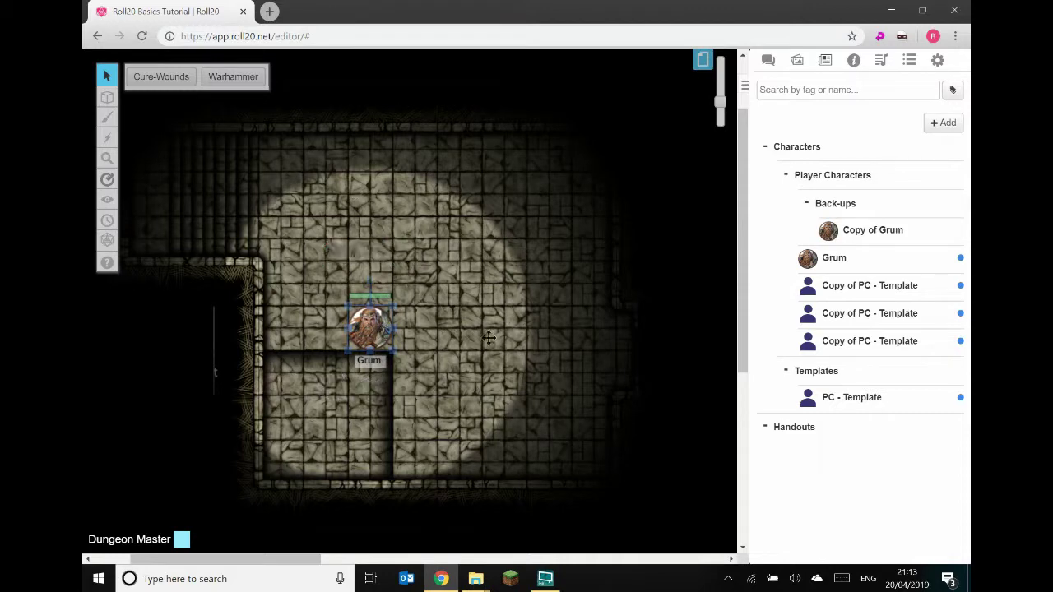
drag(478, 337, 500, 329)
drag(321, 558, 381, 553)
drag(311, 329, 385, 363)
click(257, 376)
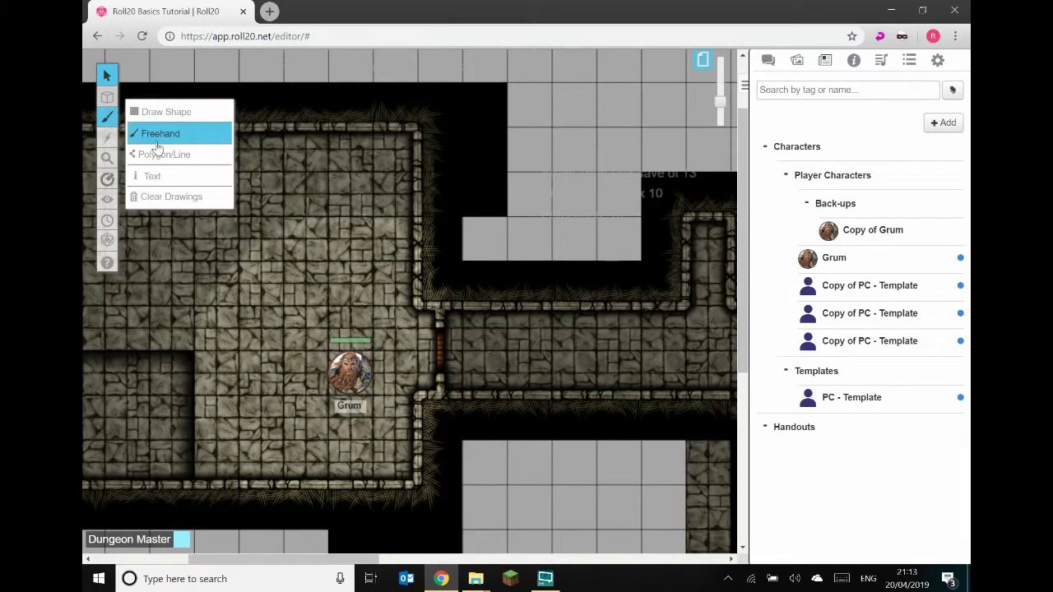
On the Dynamic Lighting layer, recolor the first room's door line blue and set its thickness to Large.
mouse_move(107, 99)
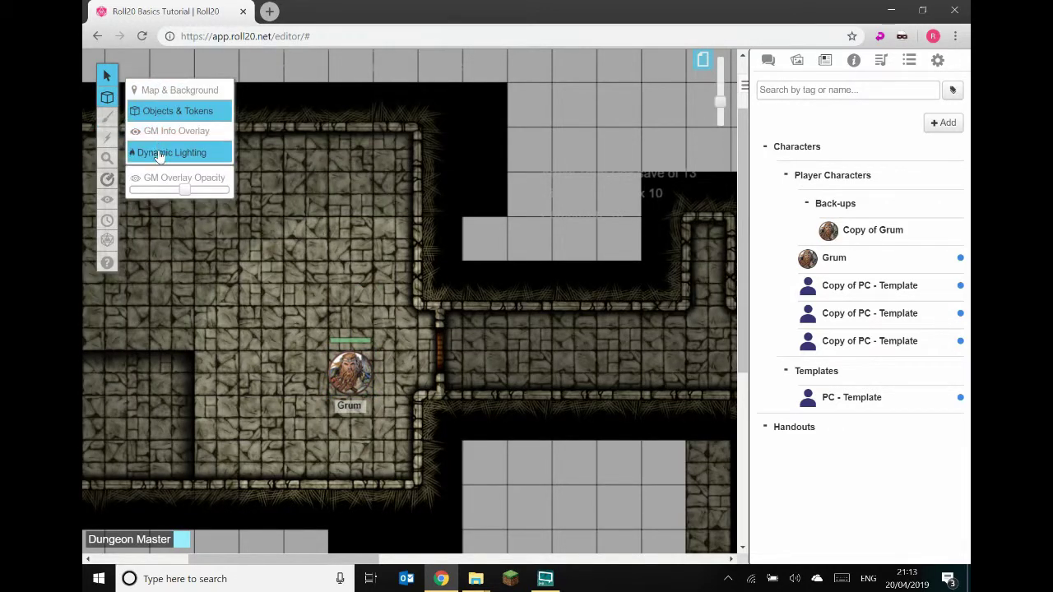
click(156, 152)
mouse_move(104, 74)
click(133, 66)
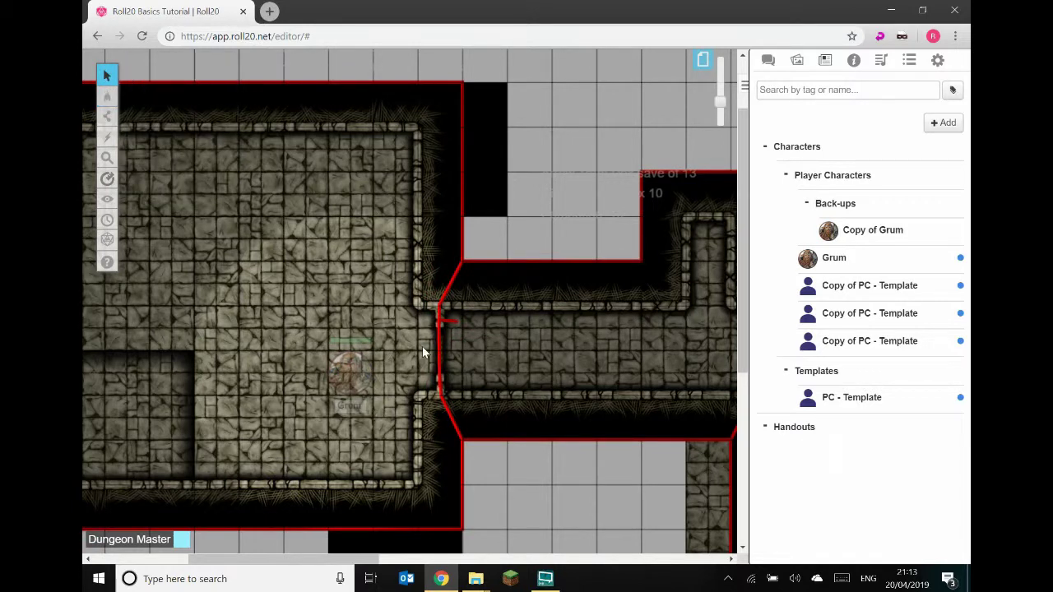
drag(342, 562, 387, 566)
click(301, 320)
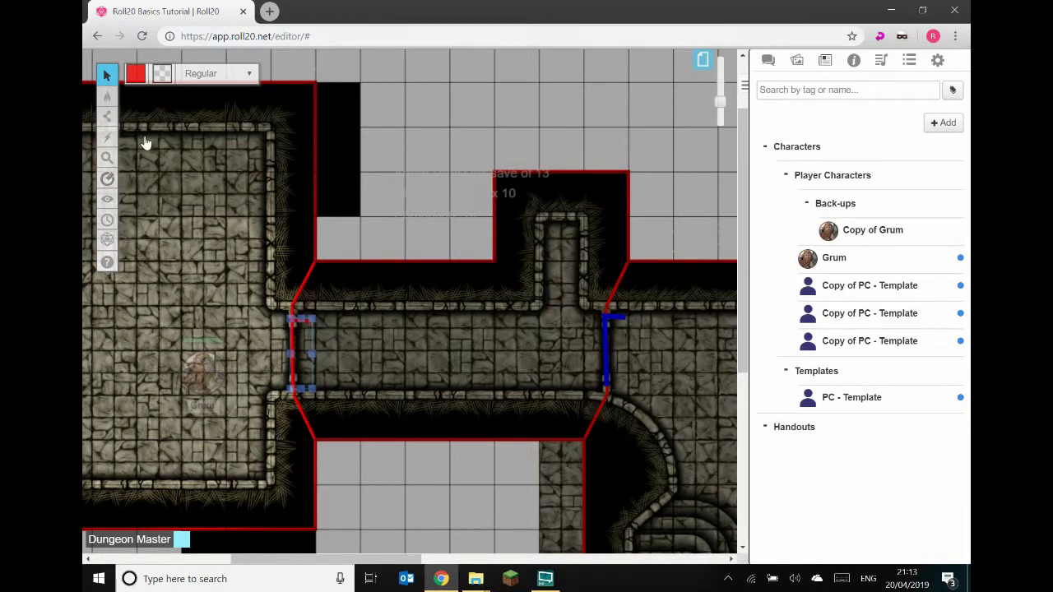
click(138, 76)
click(136, 76)
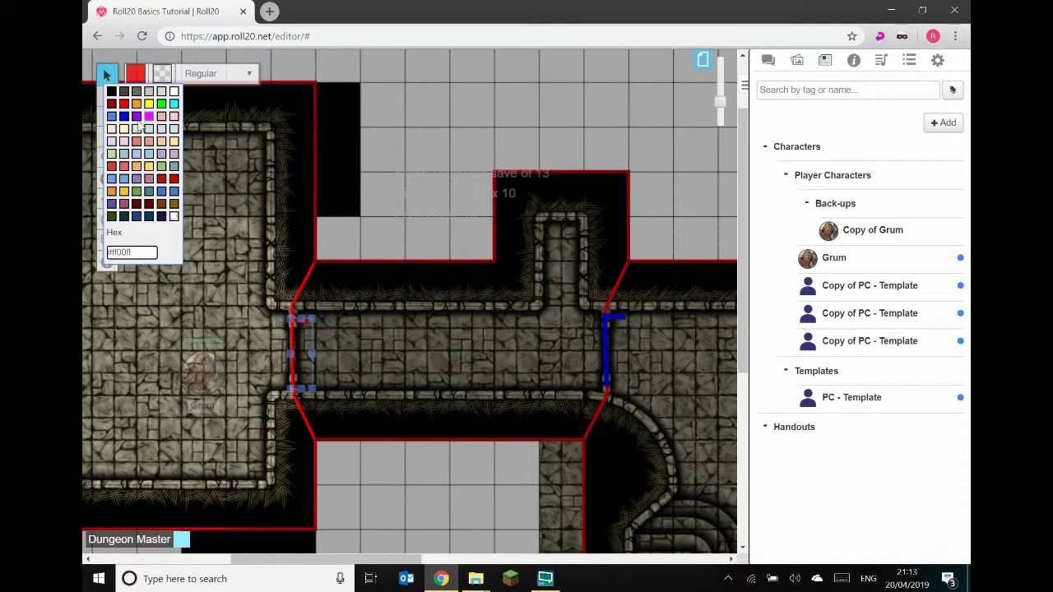
click(124, 120)
click(213, 76)
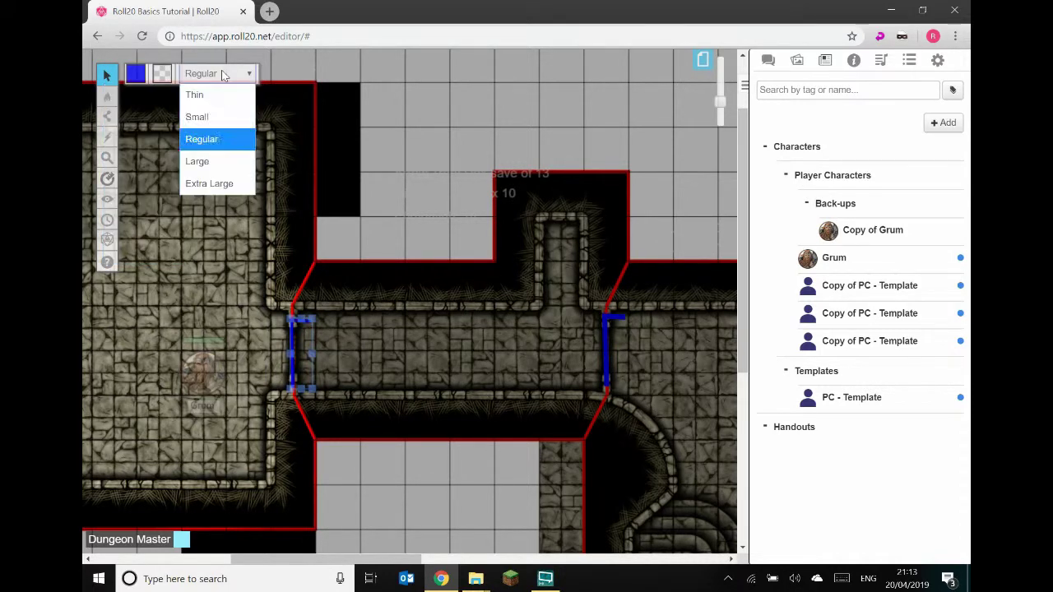
click(202, 160)
Move the first door line out of its doorway to the empty area above the corridor, and select Grum on the Objects & Tokens layer.
click(107, 75)
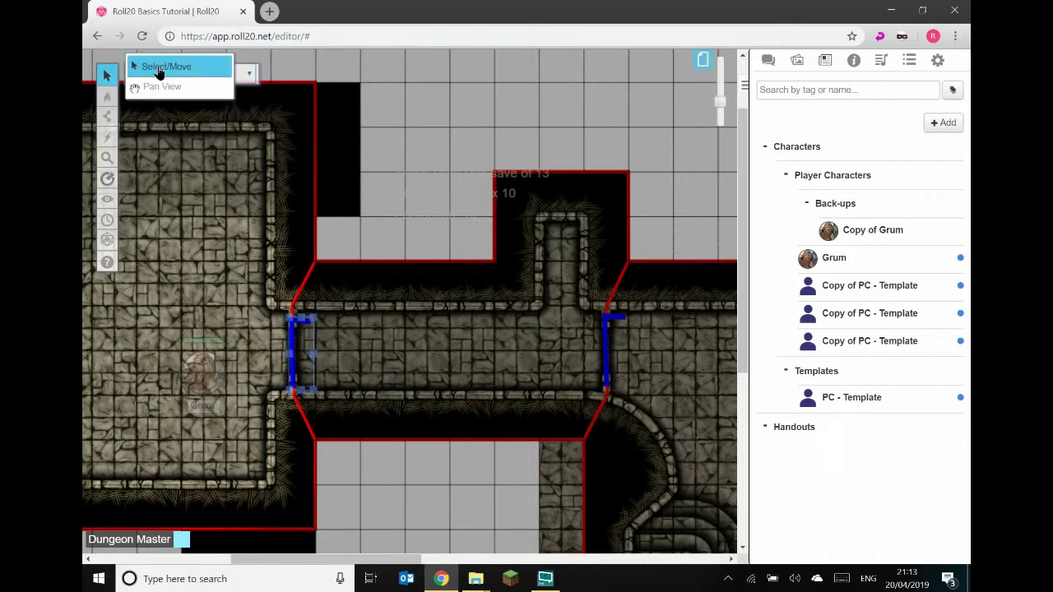
click(169, 69)
drag(294, 337, 368, 201)
mouse_move(107, 97)
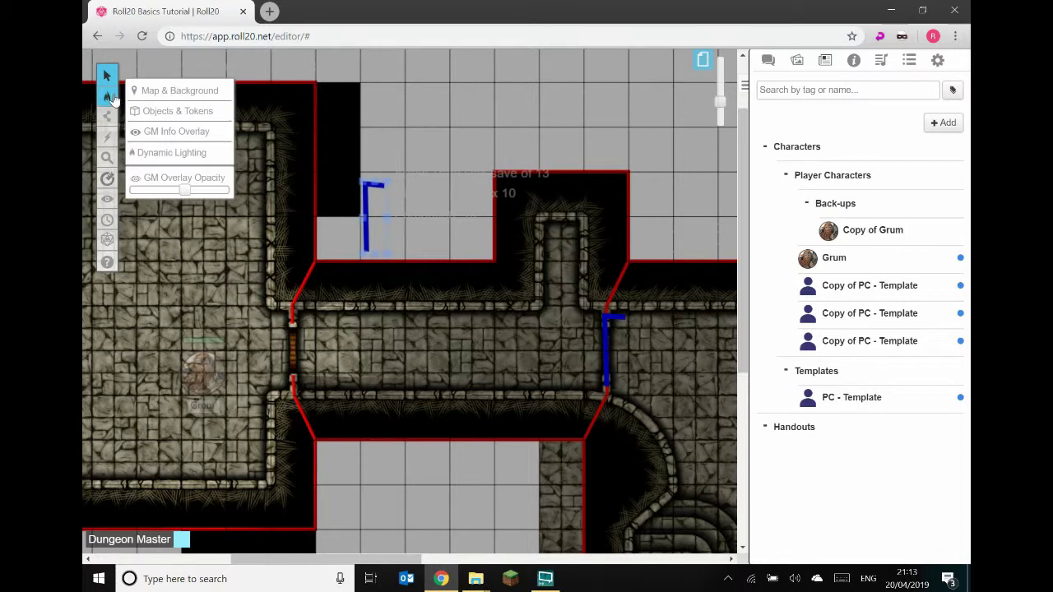
click(155, 113)
click(215, 381)
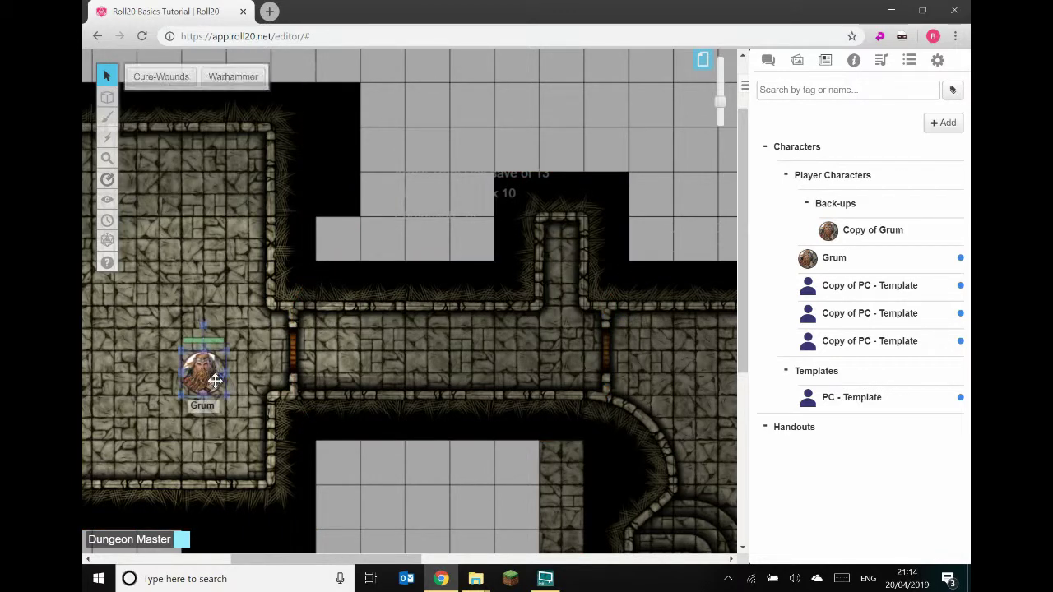
Preview Grum's line of sight and move him through the first doorway along the corridor to beside the second door.
key(ctrl+l)
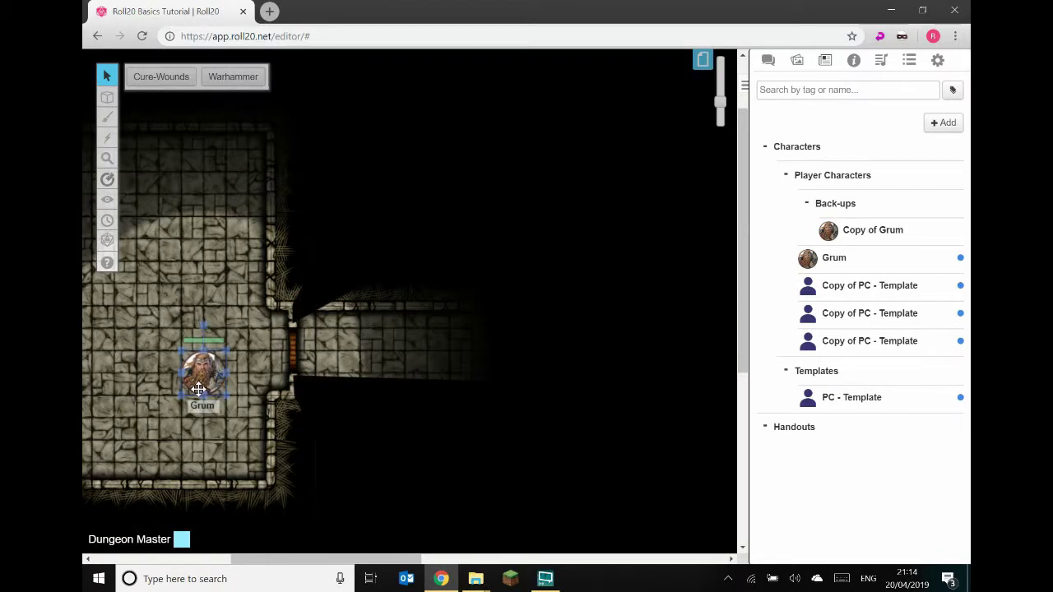
drag(215, 381, 331, 354)
drag(305, 563, 353, 564)
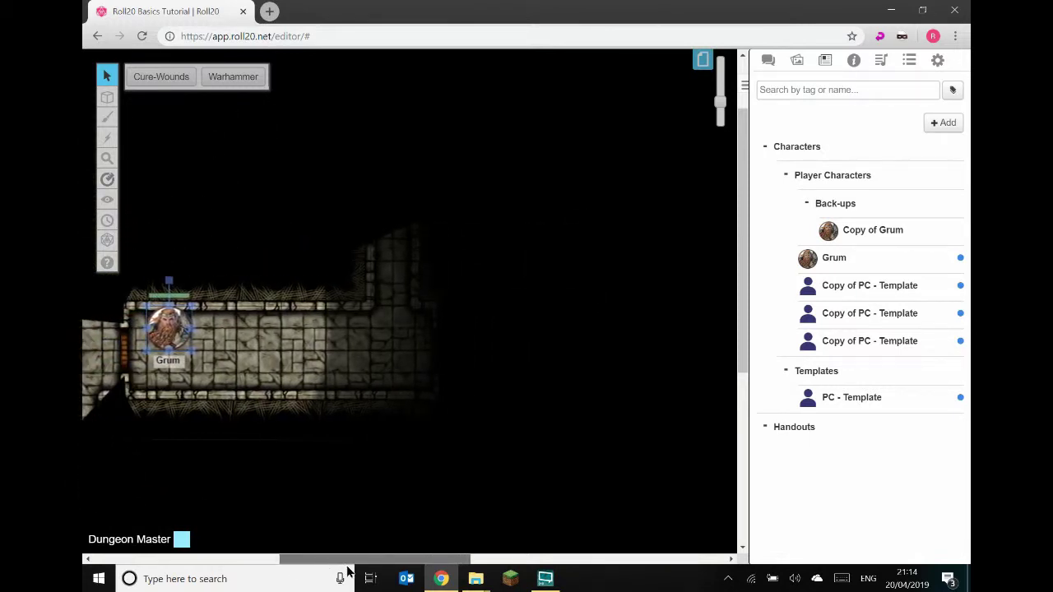
click(163, 332)
drag(163, 332, 352, 333)
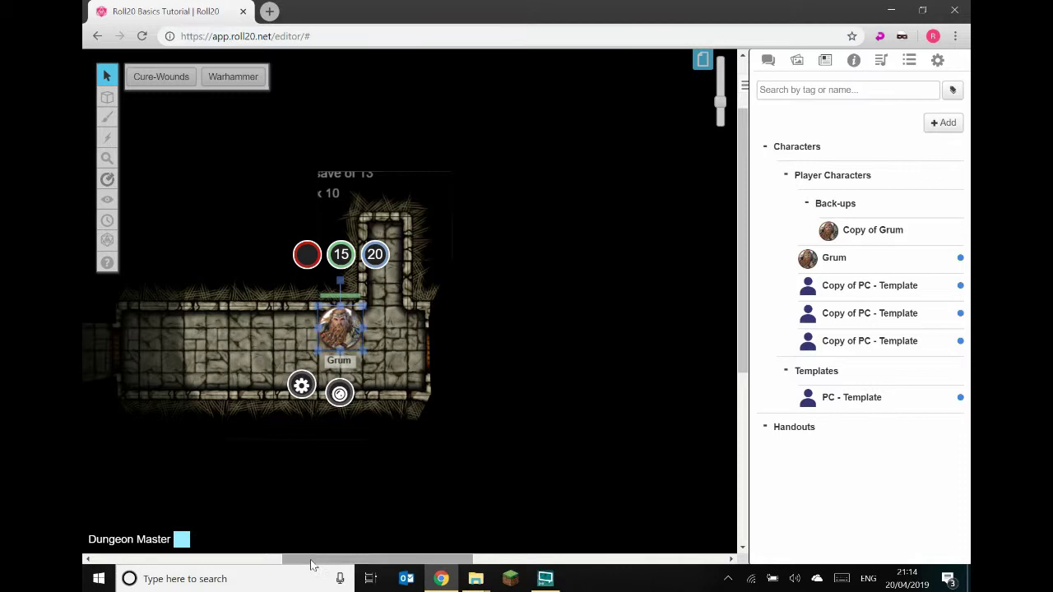
drag(312, 561, 348, 561)
drag(218, 331, 265, 372)
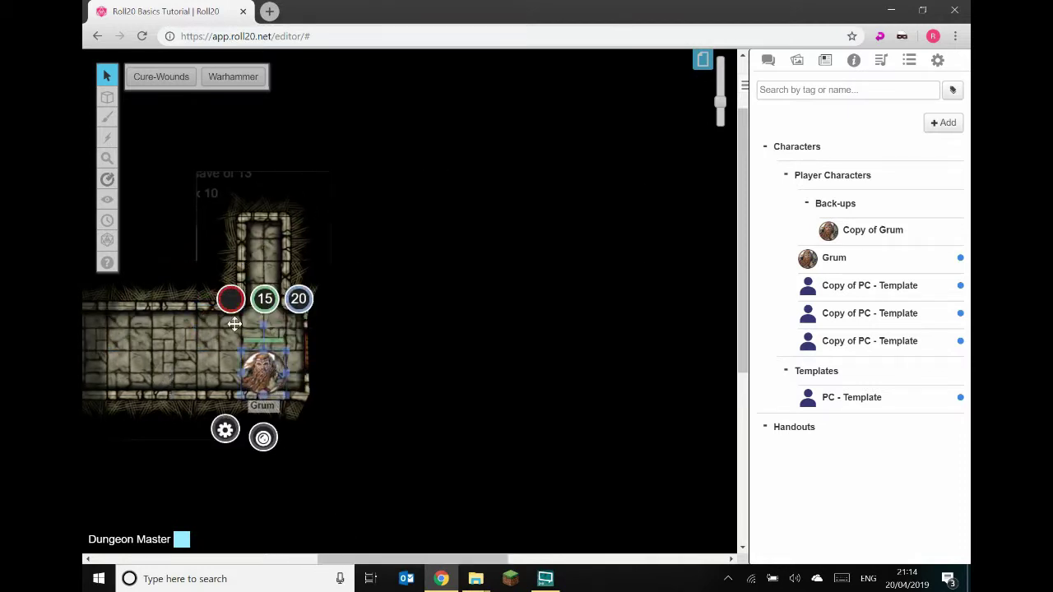
click(204, 273)
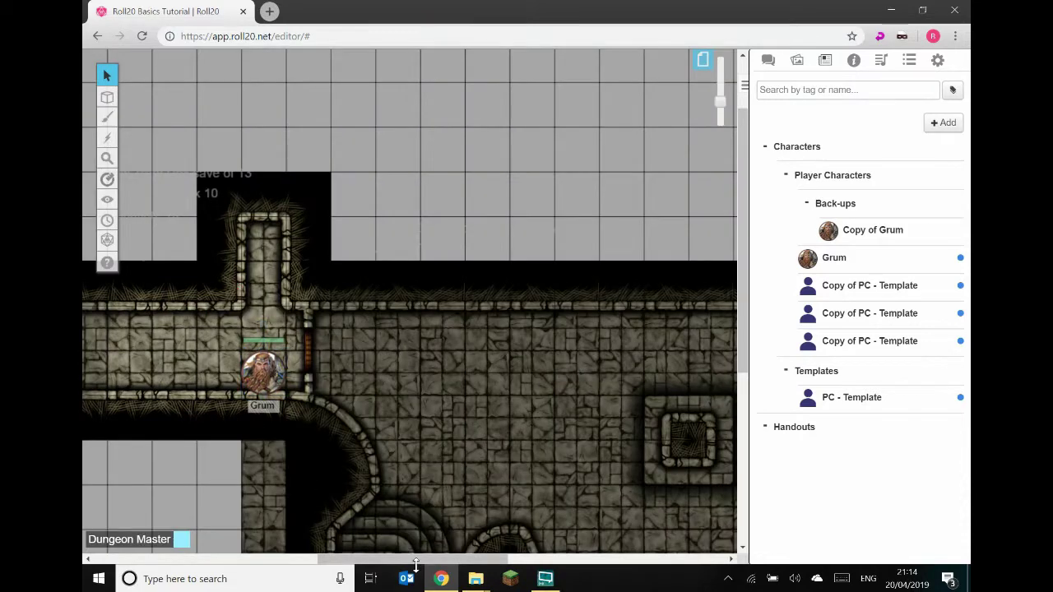
Switch to the Dynamic Lighting layer to work on the square pillar in the large room.
scroll(420, 559, right, 5)
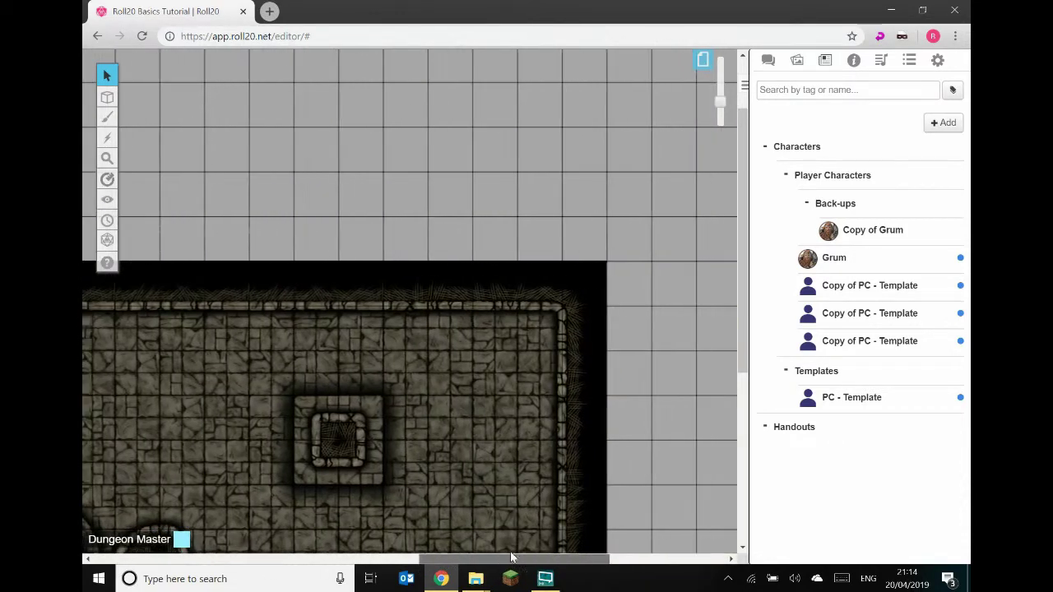
scroll(391, 431, down, 2)
drag(417, 553, 397, 554)
mouse_move(109, 101)
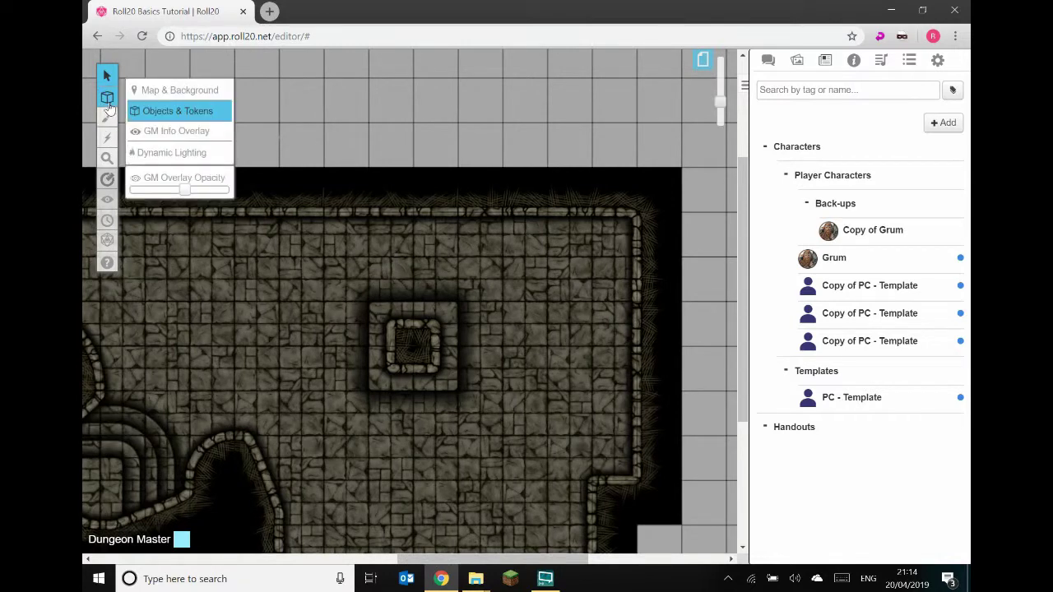
click(164, 152)
mouse_move(110, 124)
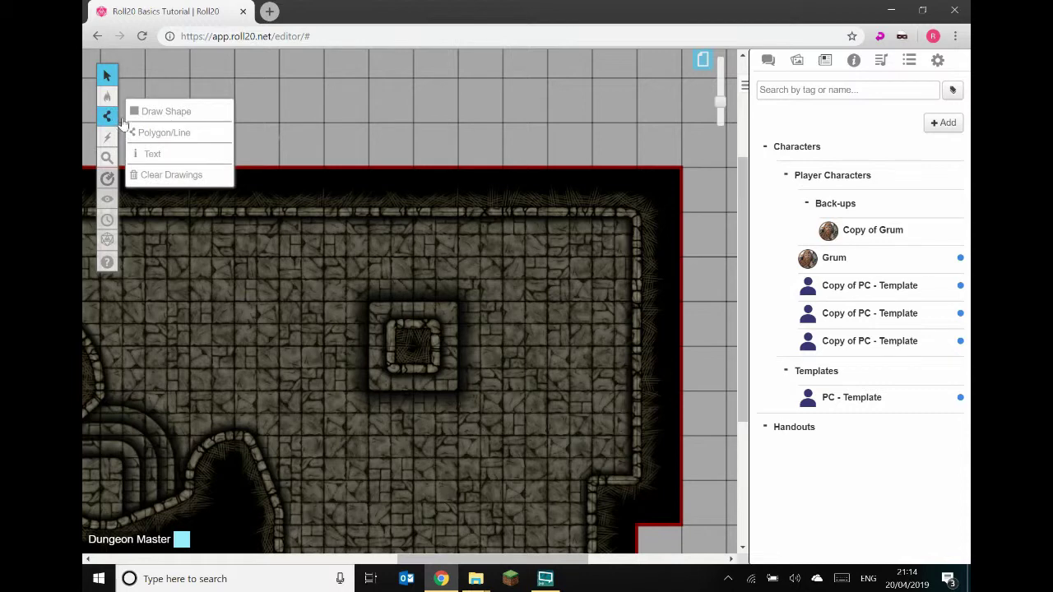
click(142, 114)
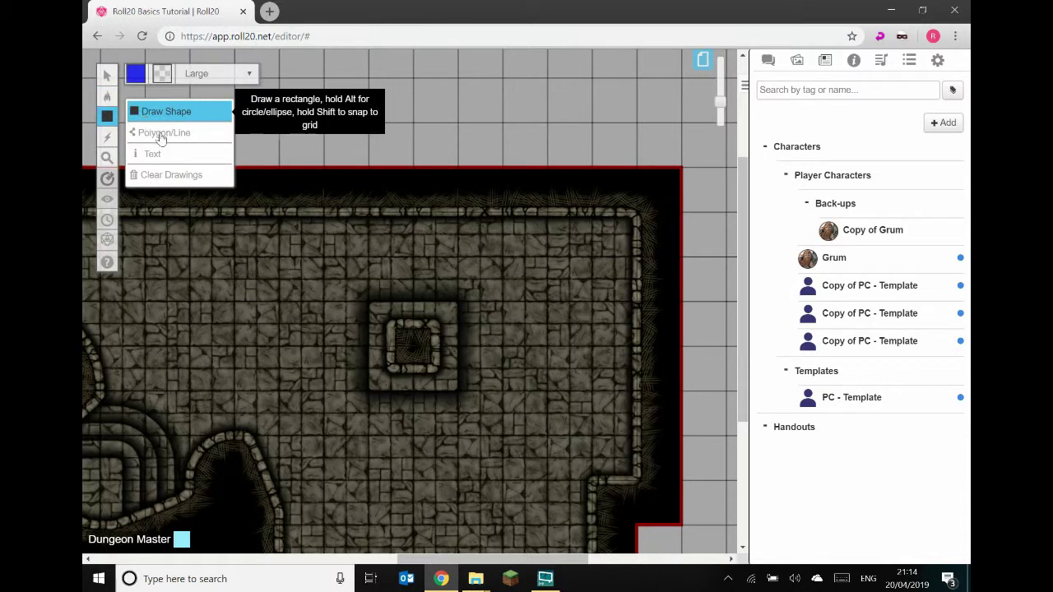
click(392, 329)
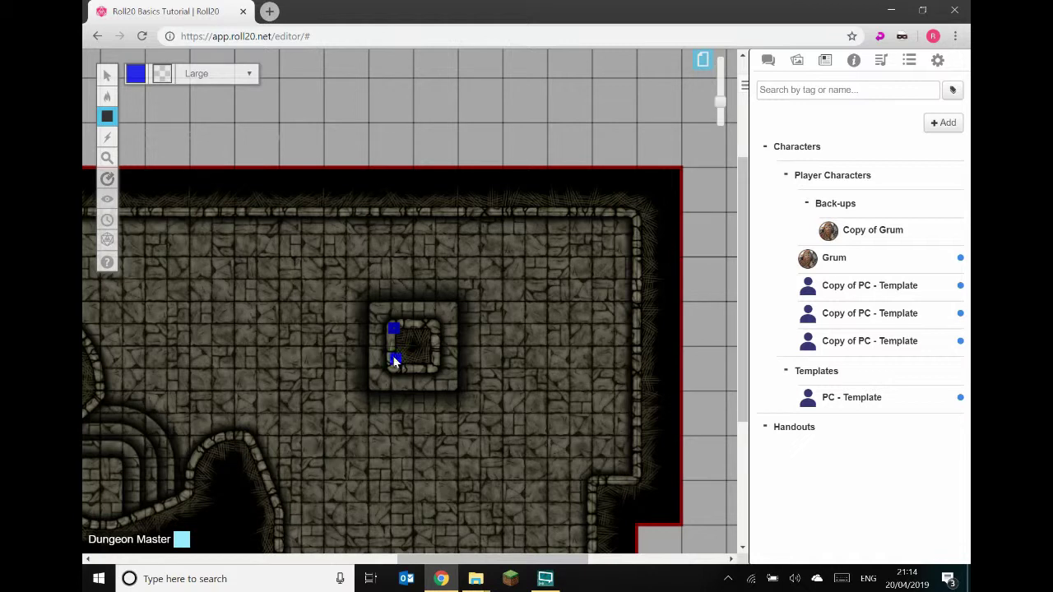
mouse_move(107, 75)
click(136, 66)
click(390, 354)
key(Delete)
Draw a closed red polygon of Regular thickness just inside the large room's square pillar as a light barrier.
mouse_move(108, 116)
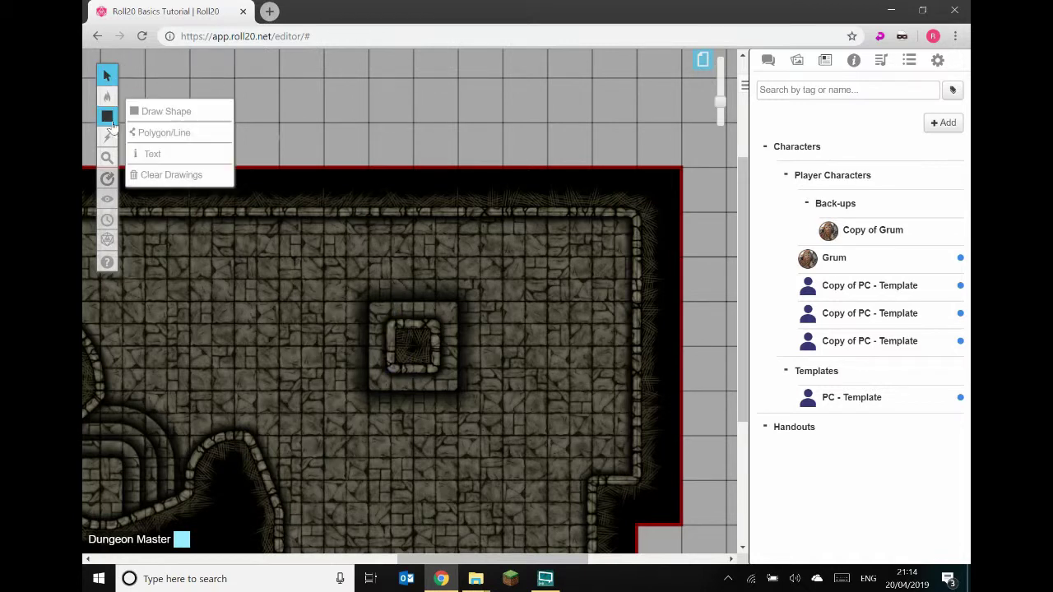
click(164, 133)
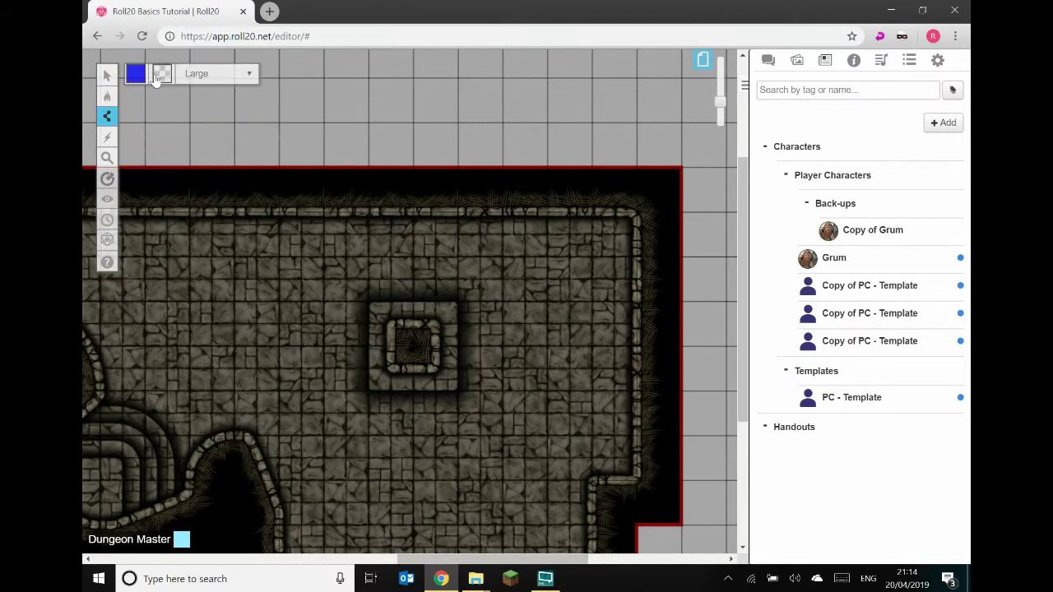
click(135, 76)
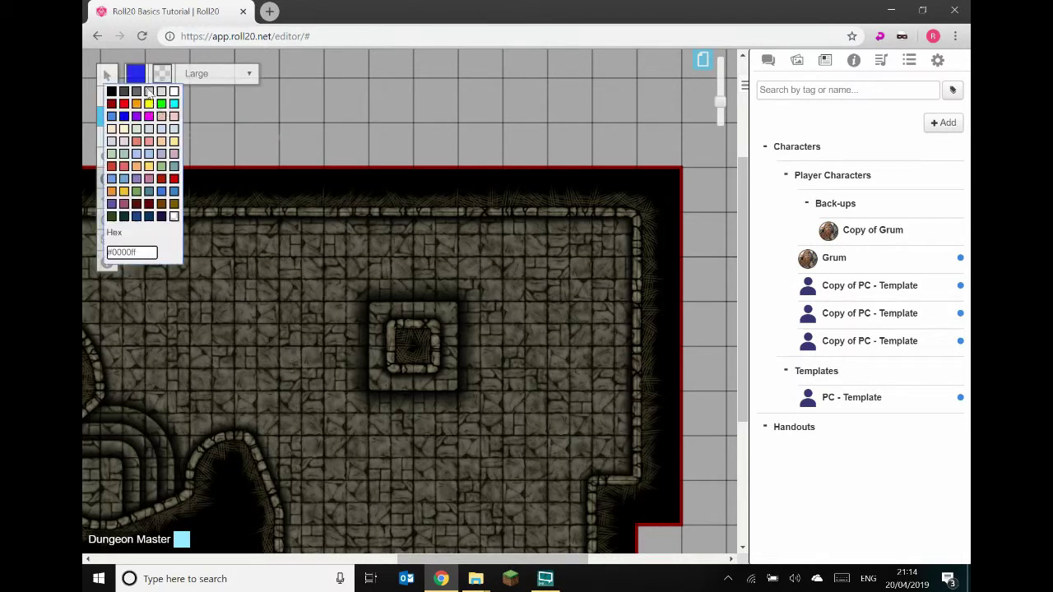
click(124, 103)
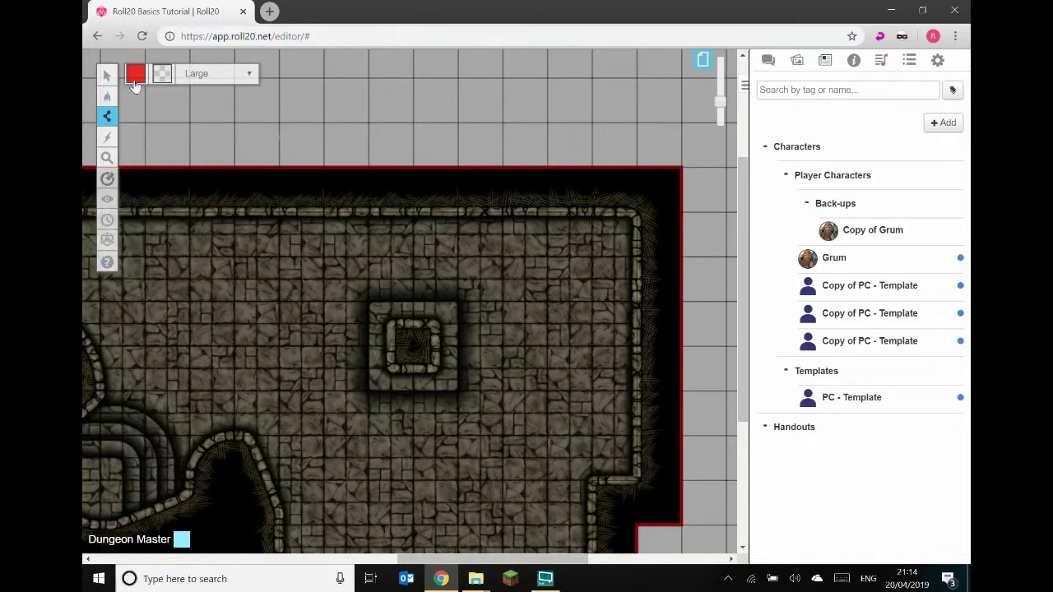
click(202, 74)
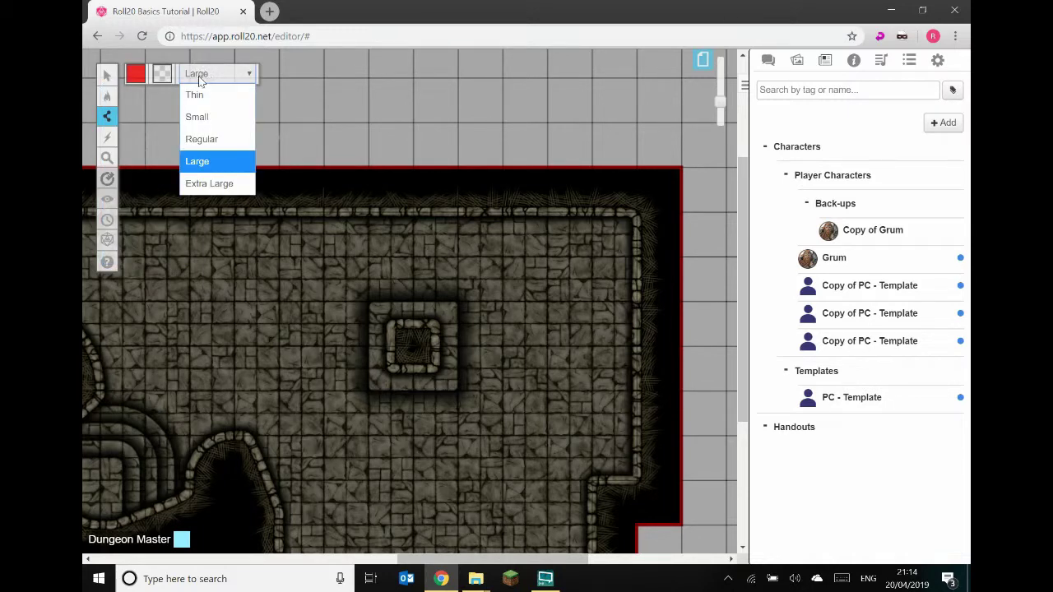
click(194, 138)
mouse_move(107, 64)
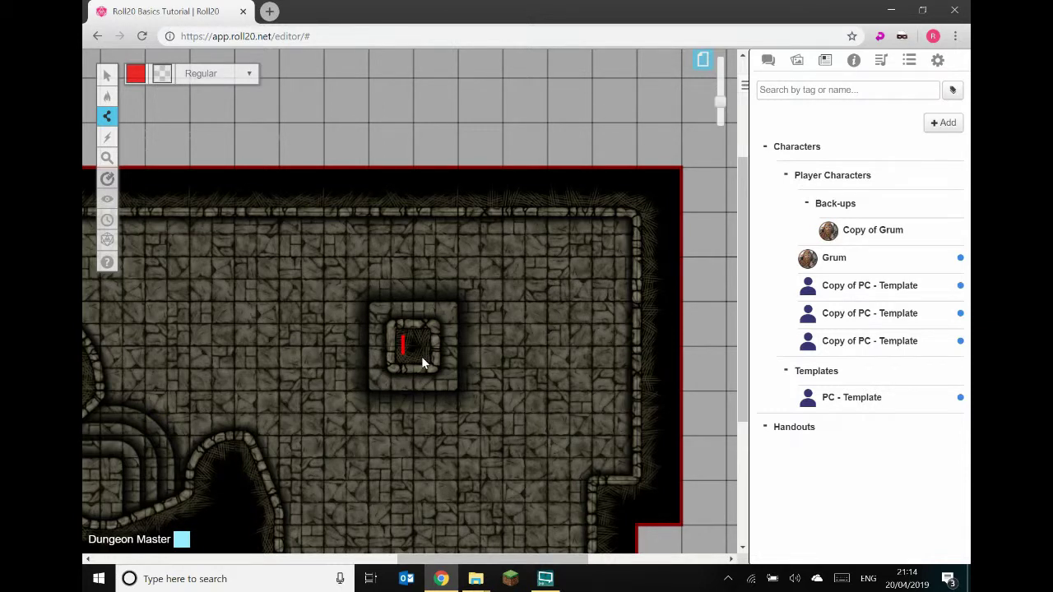
drag(420, 344, 406, 337)
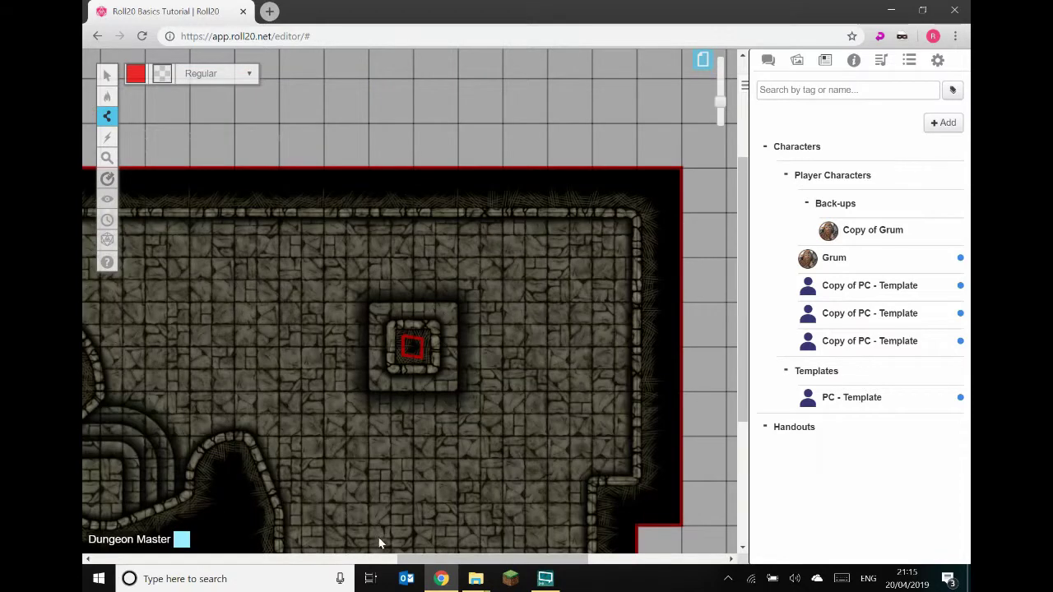
Return to the Objects & Tokens layer and move Grum past the second door into the large room.
drag(415, 559, 323, 560)
mouse_move(106, 99)
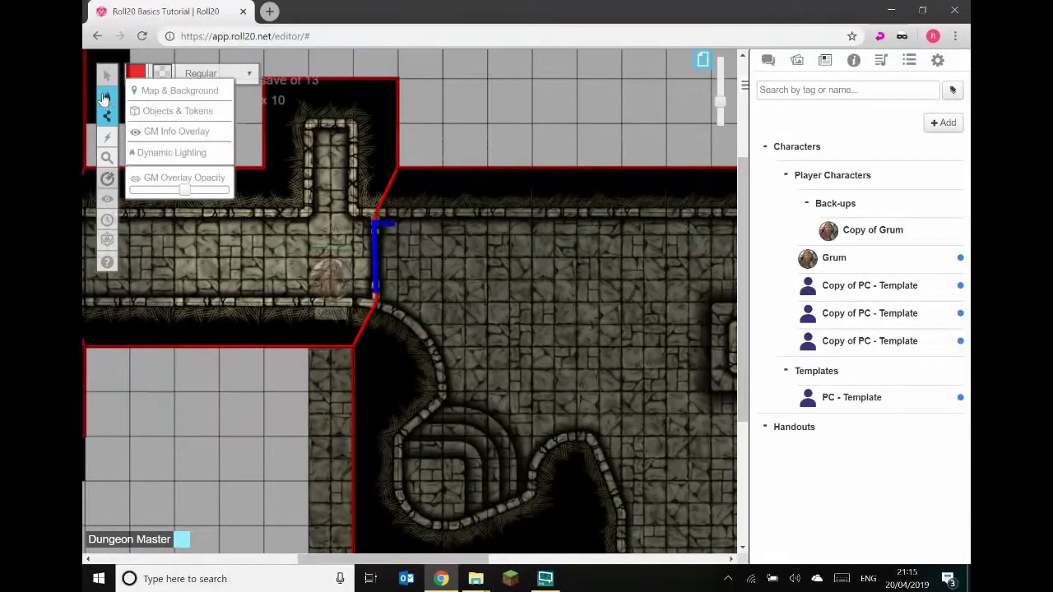
click(161, 110)
click(157, 66)
drag(329, 276, 508, 327)
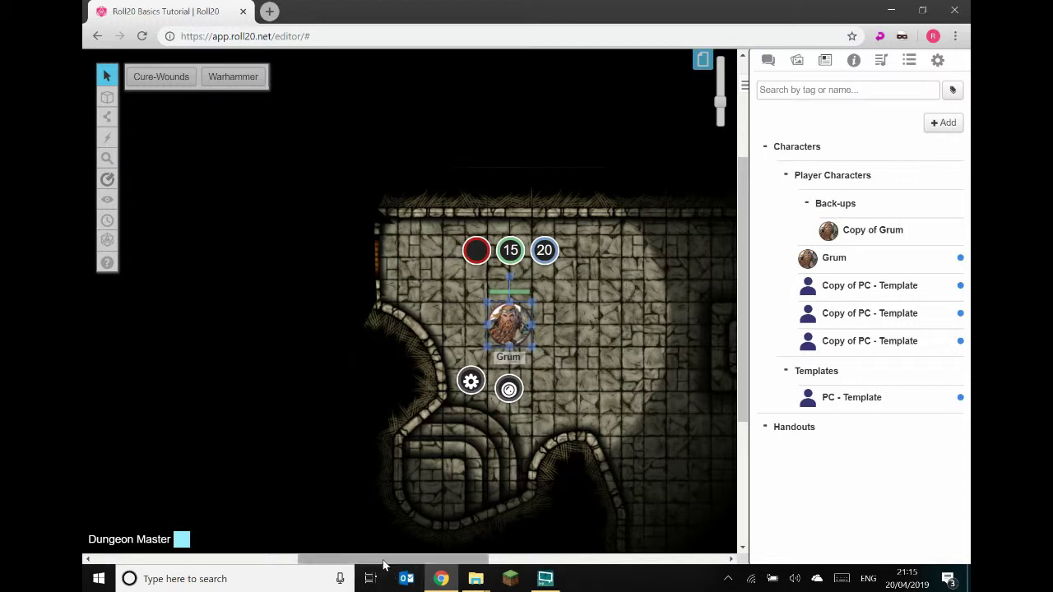
Test the pillar's light barrier by moving Grum around it, ending on the pillar's corridor side, and deselect him.
scroll(394, 423, right, 5)
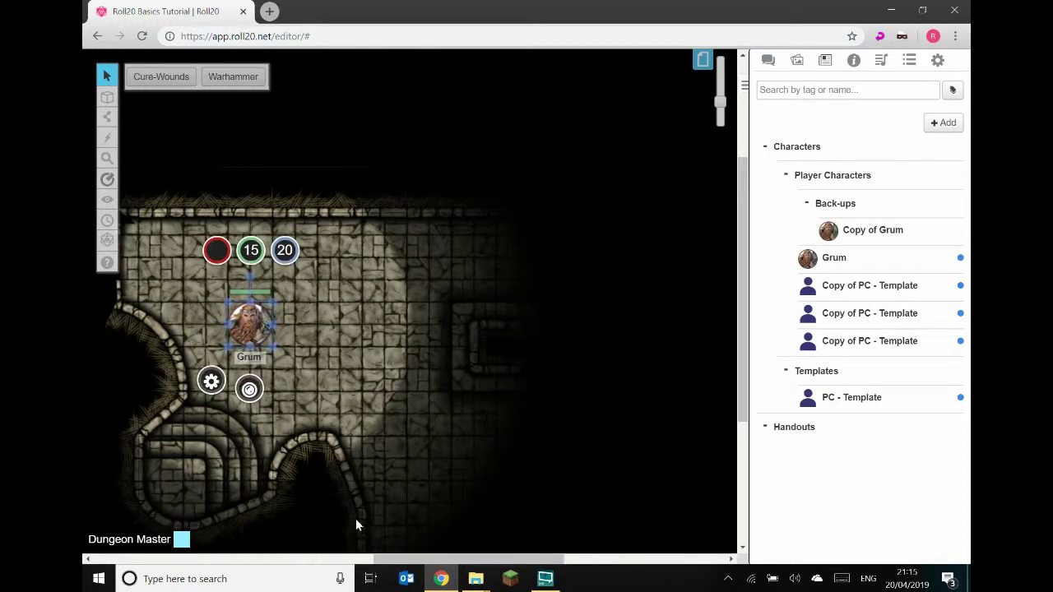
scroll(337, 458, right, 1)
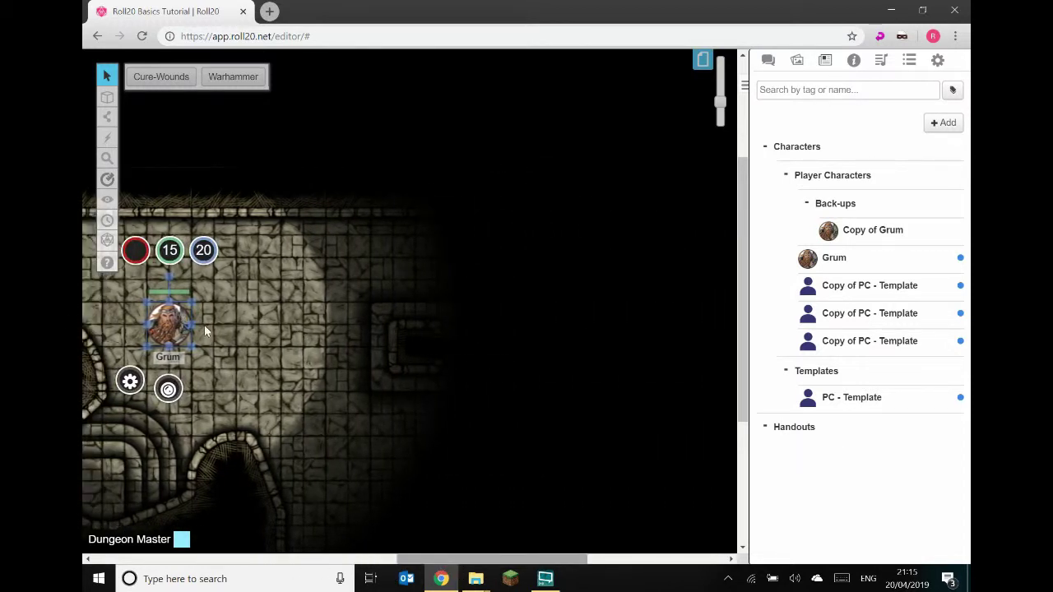
drag(170, 322, 432, 274)
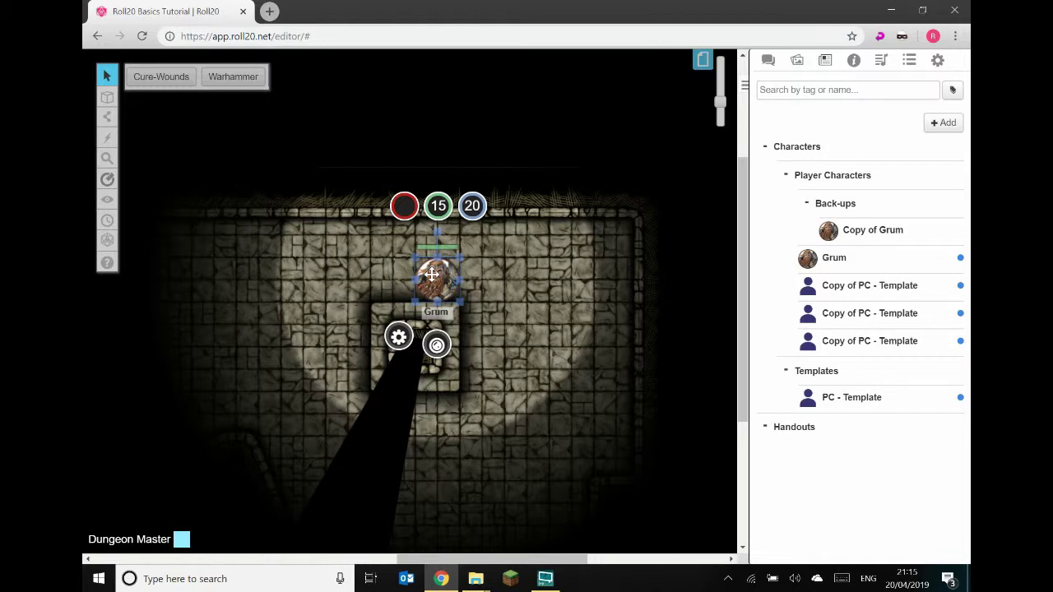
drag(432, 274, 433, 319)
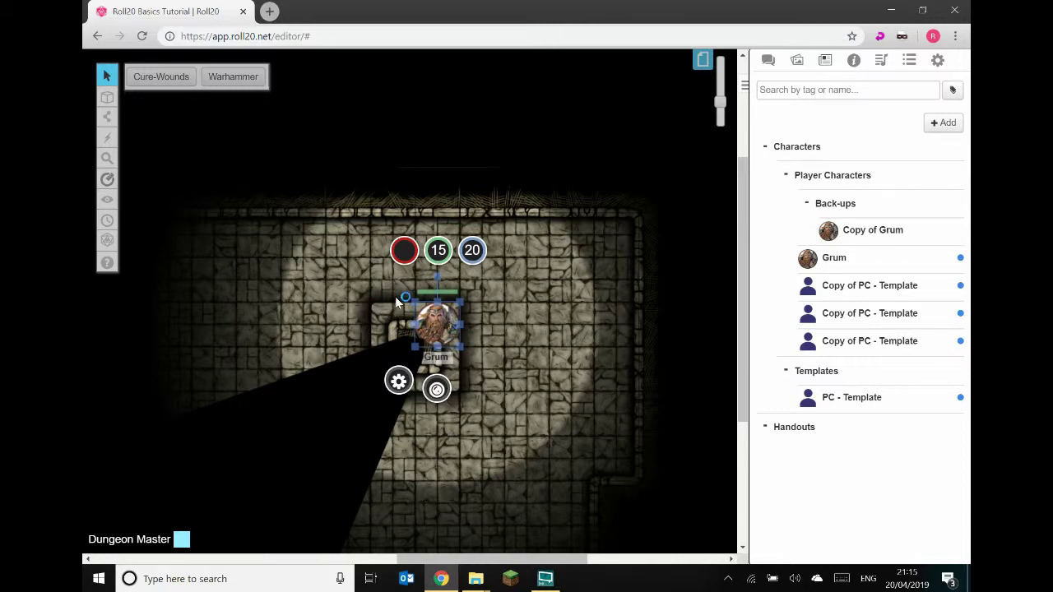
drag(448, 333, 535, 333)
scroll(548, 316, down, 1)
drag(531, 244, 307, 288)
click(357, 341)
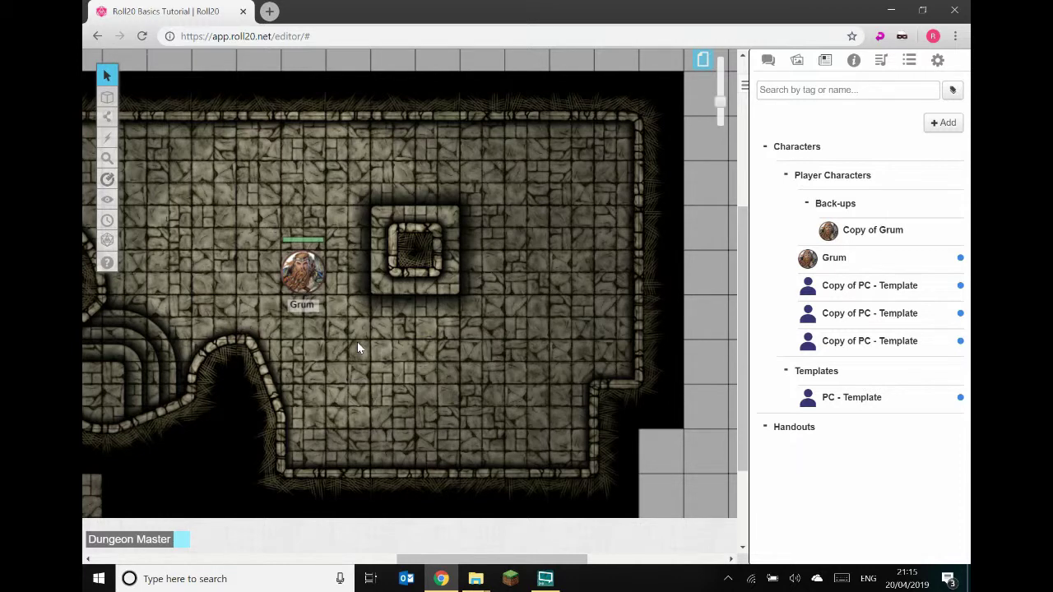
Set the Goblin Dungeon page's background color to black in its page settings.
click(702, 60)
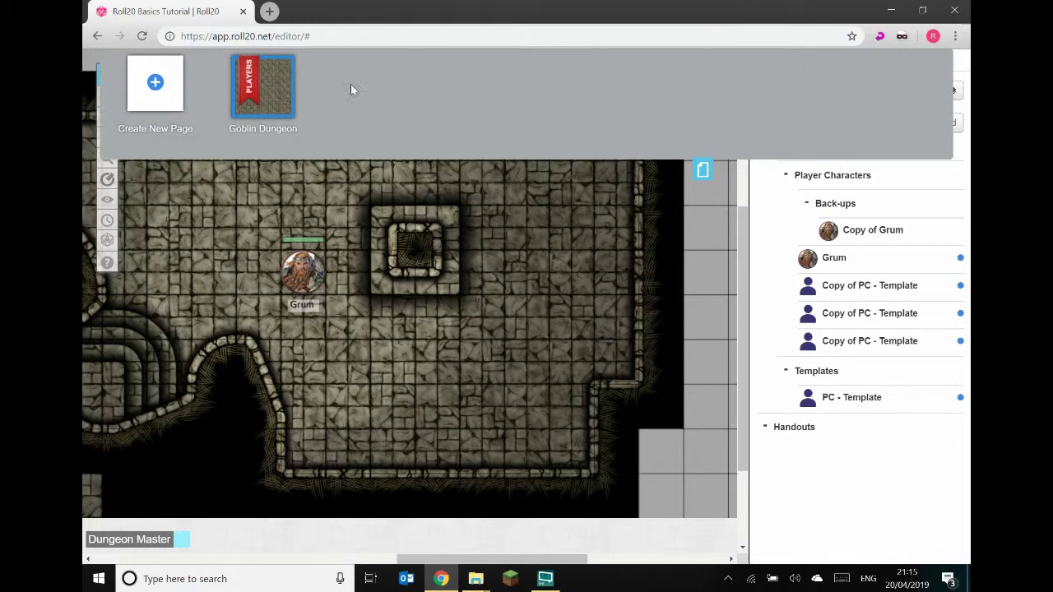
click(220, 71)
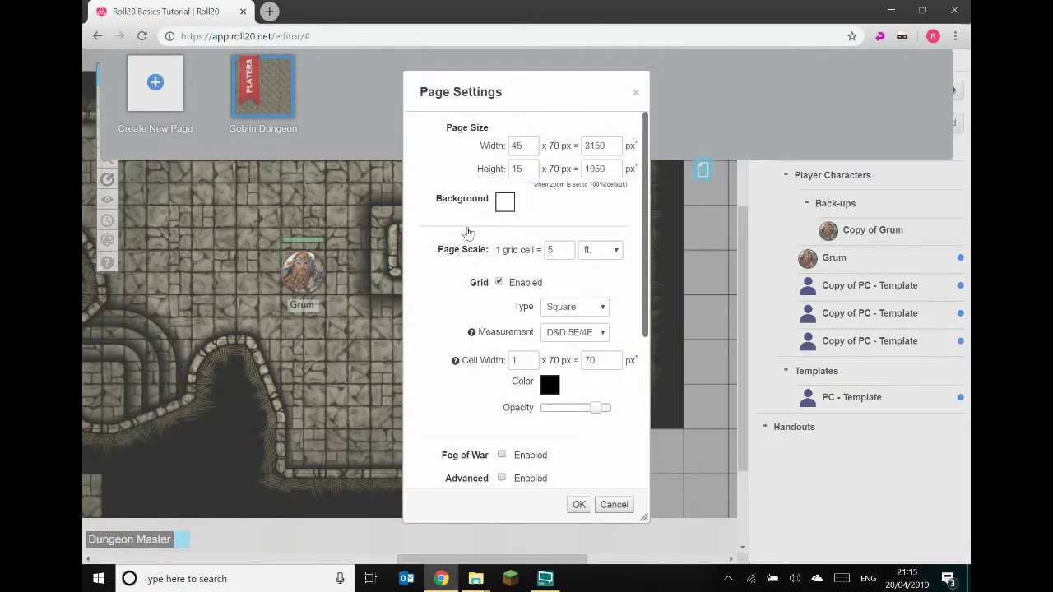
click(505, 201)
click(446, 218)
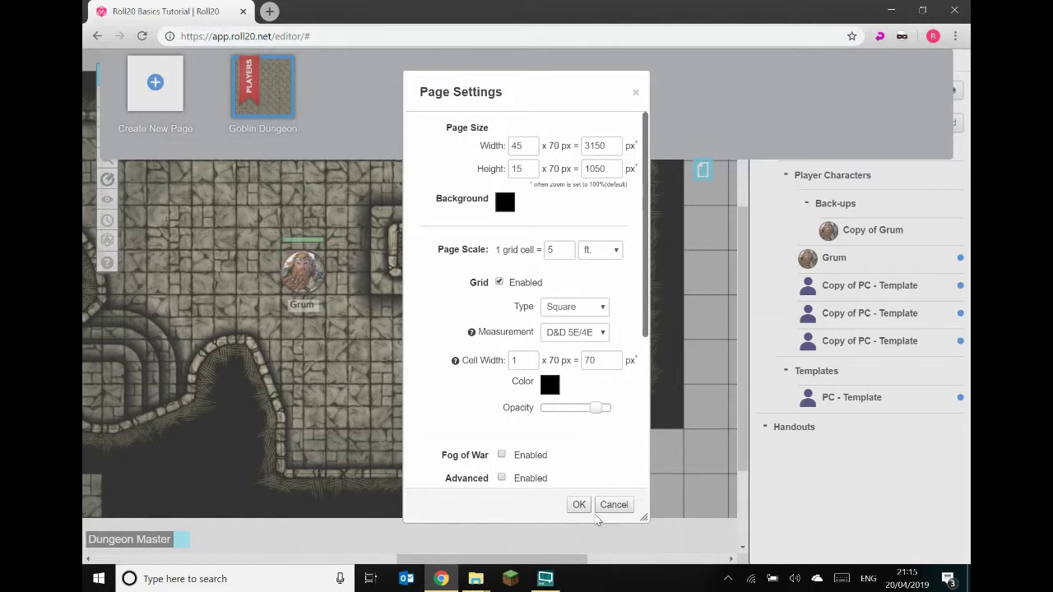
click(579, 504)
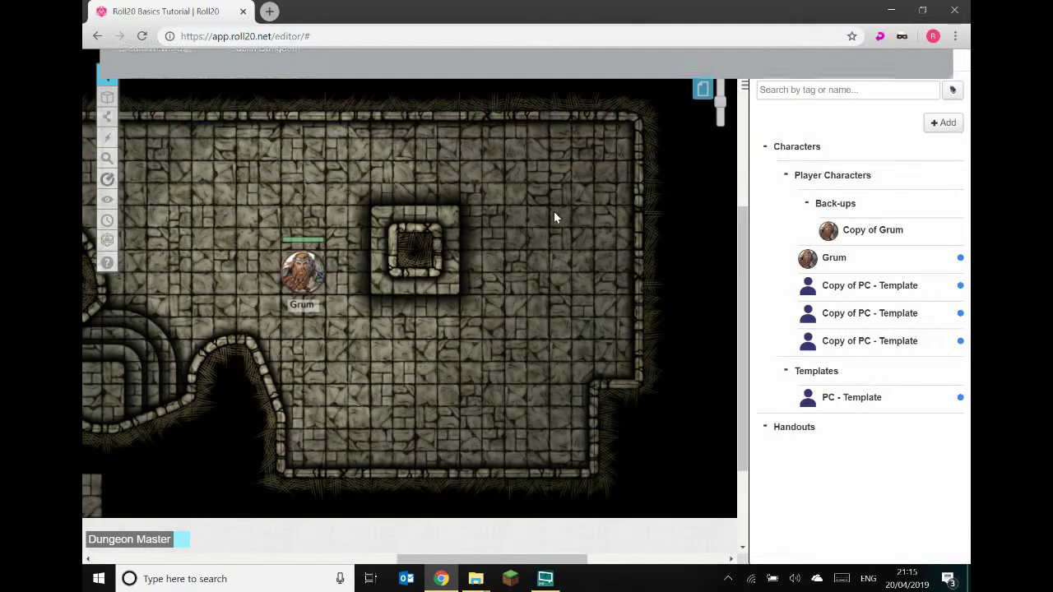
Examine the dungeon map against its black background at a reduced zoom, and return to a closer view.
drag(721, 102, 721, 113)
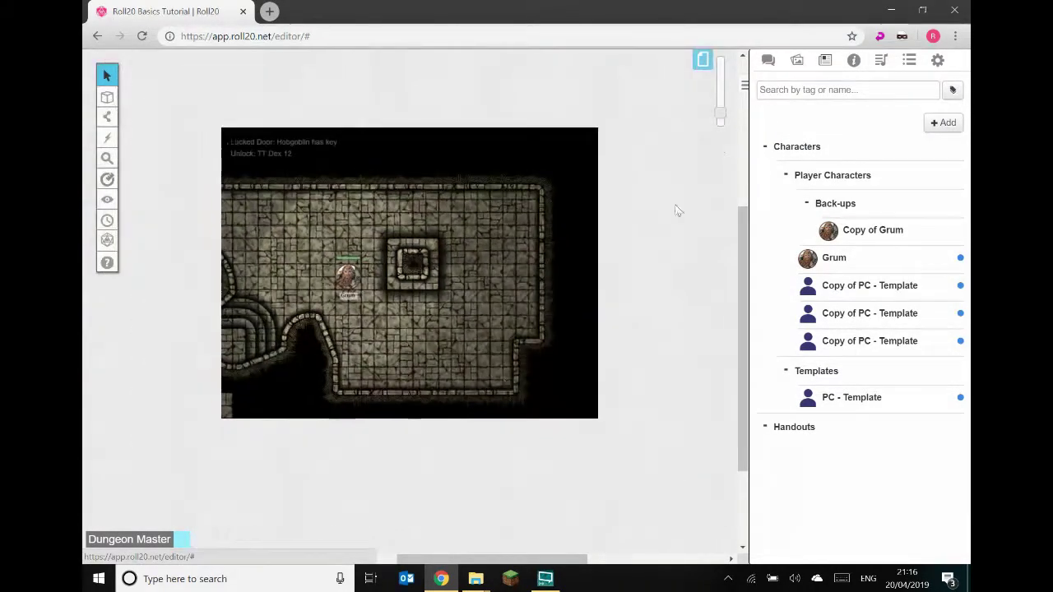
drag(482, 563, 414, 579)
scroll(469, 370, down, 3)
scroll(461, 473, up, 3)
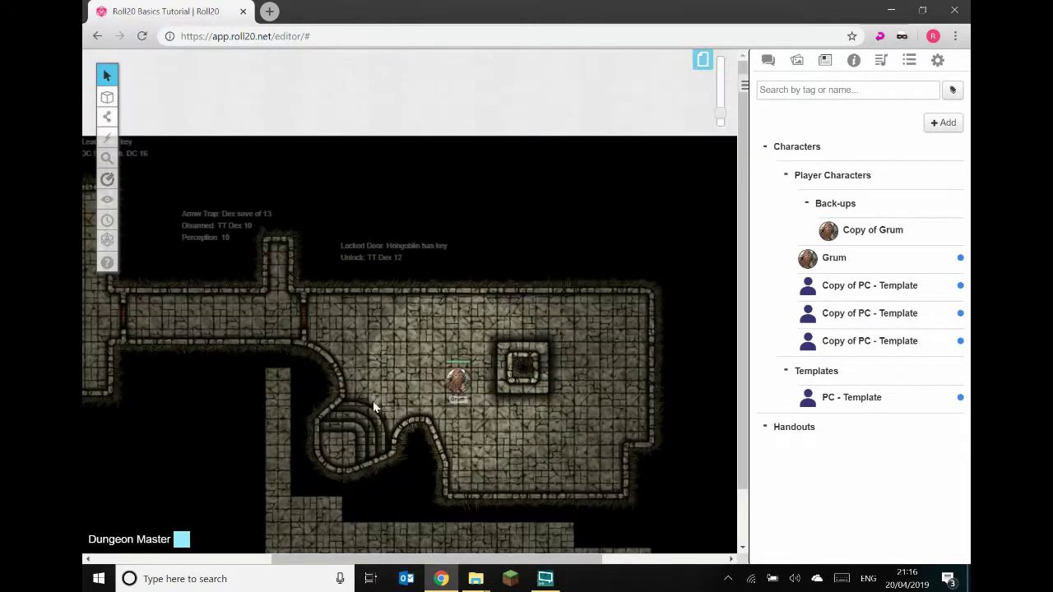
click(718, 107)
Preview the large room through Grum's line of sight and return to the Dungeon Master's full view.
mouse_move(111, 107)
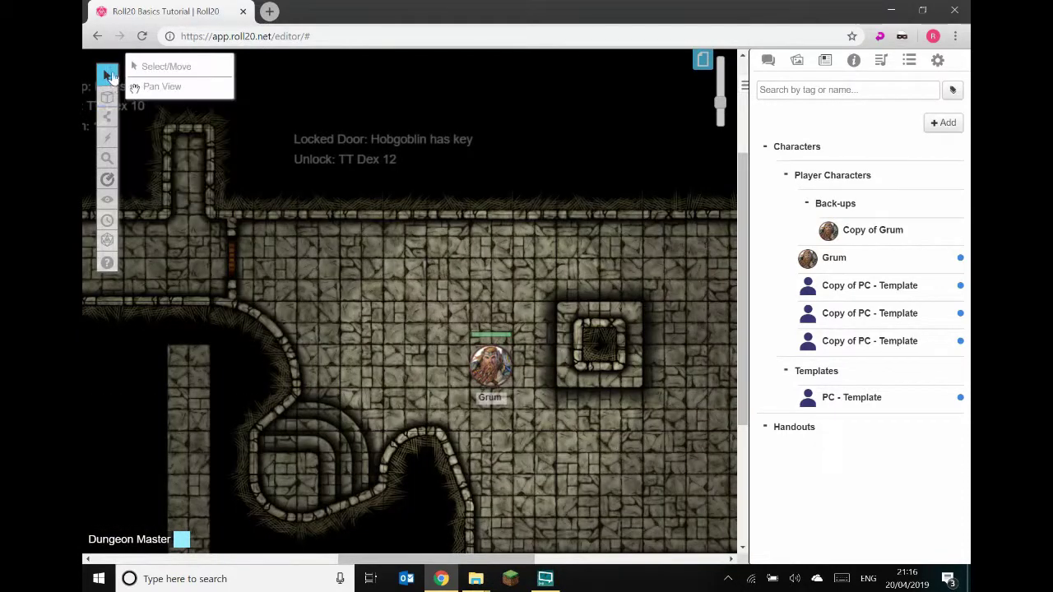
mouse_move(107, 75)
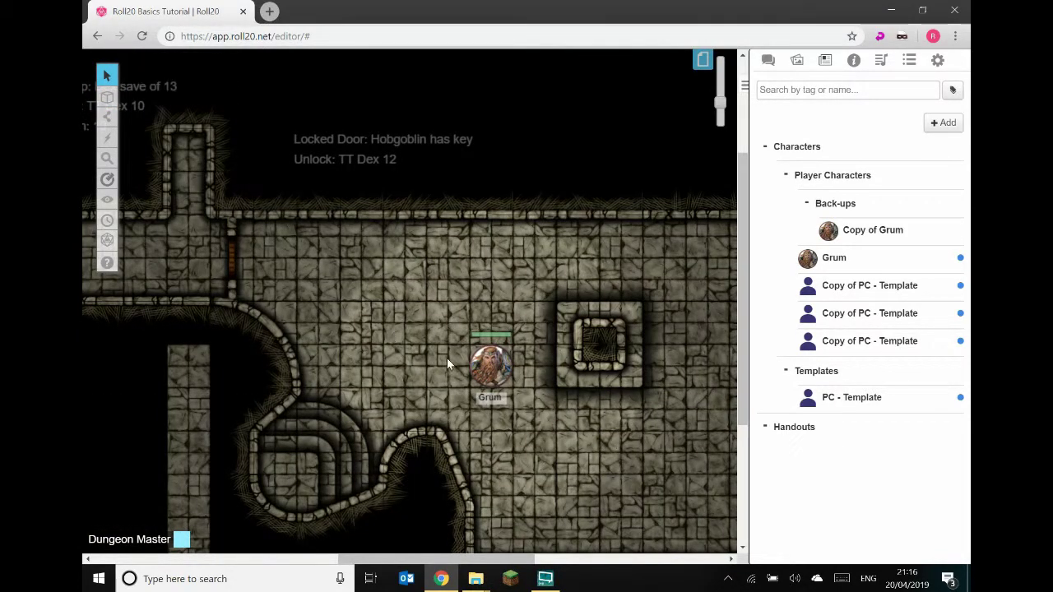
click(494, 366)
key(ctrl+l)
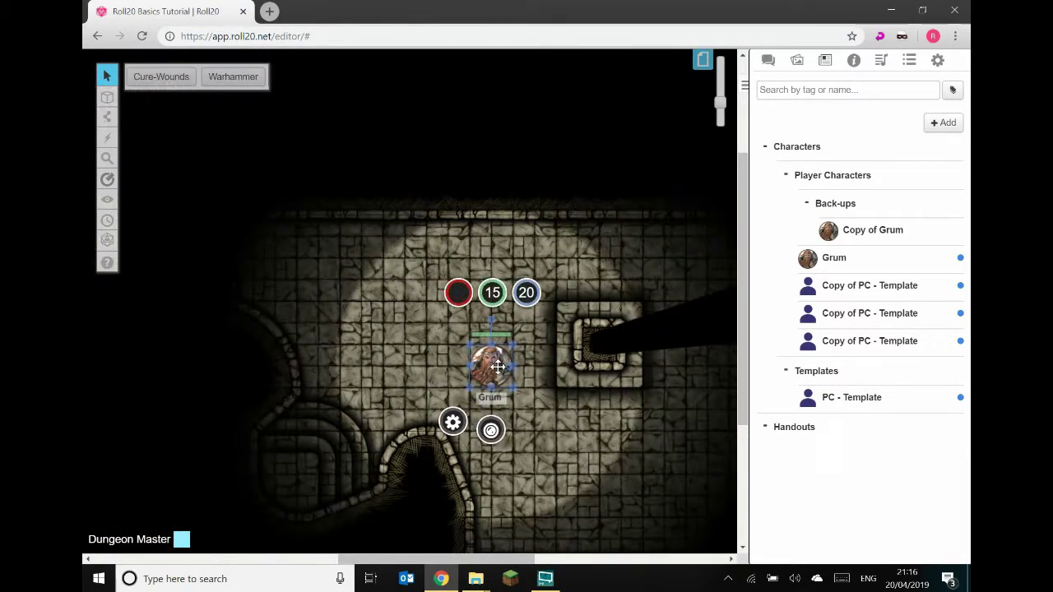
mouse_move(498, 367)
mouse_down()
mouse_move(403, 311)
mouse_move(285, 470)
mouse_move(369, 404)
mouse_move(499, 376)
mouse_up()
key(ctrl+l)
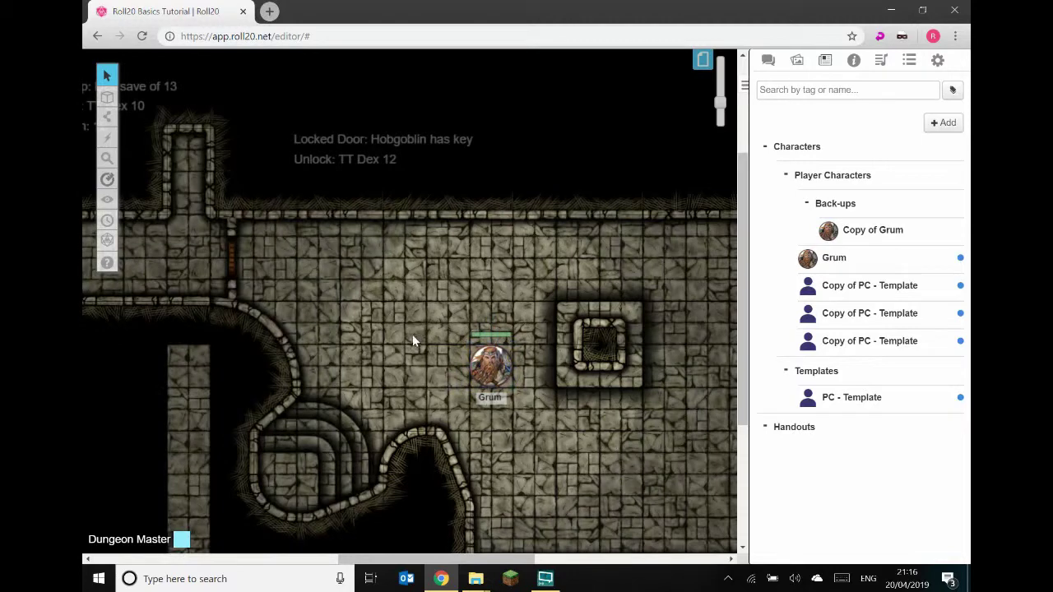
scroll(412, 334, down, 3)
drag(390, 561, 436, 501)
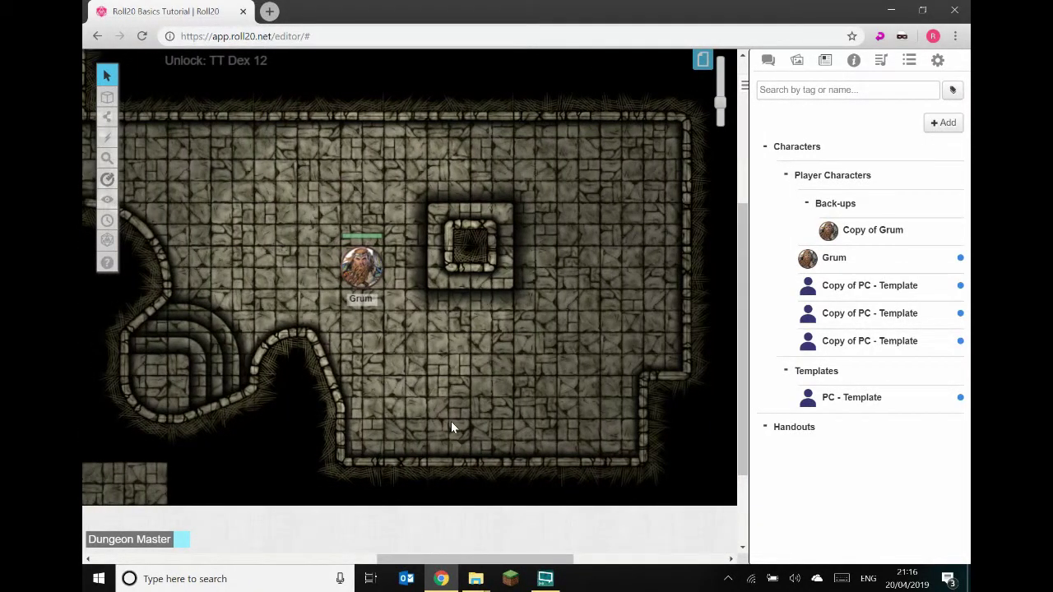